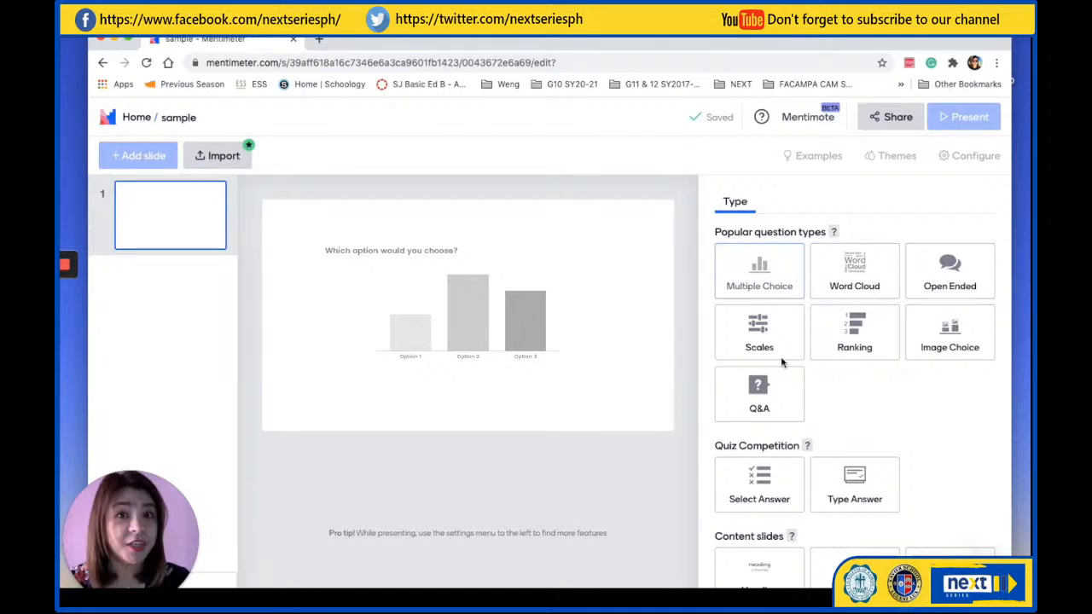
Review the available slide types, including popular questions, quiz competition, content slides and advanced questions
scroll(781, 363, down, 1)
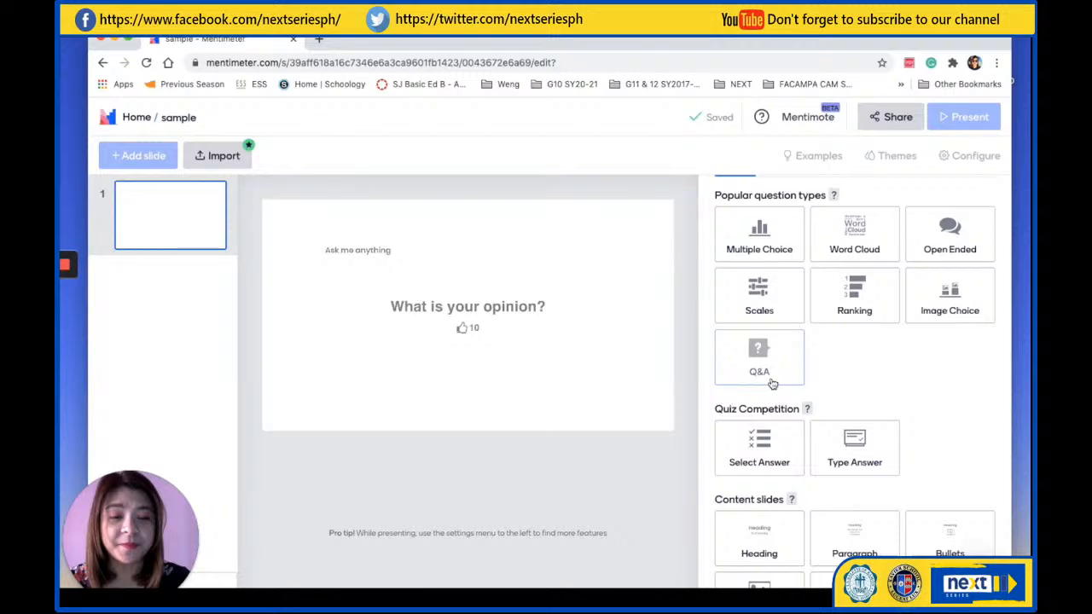
scroll(772, 384, down, 2)
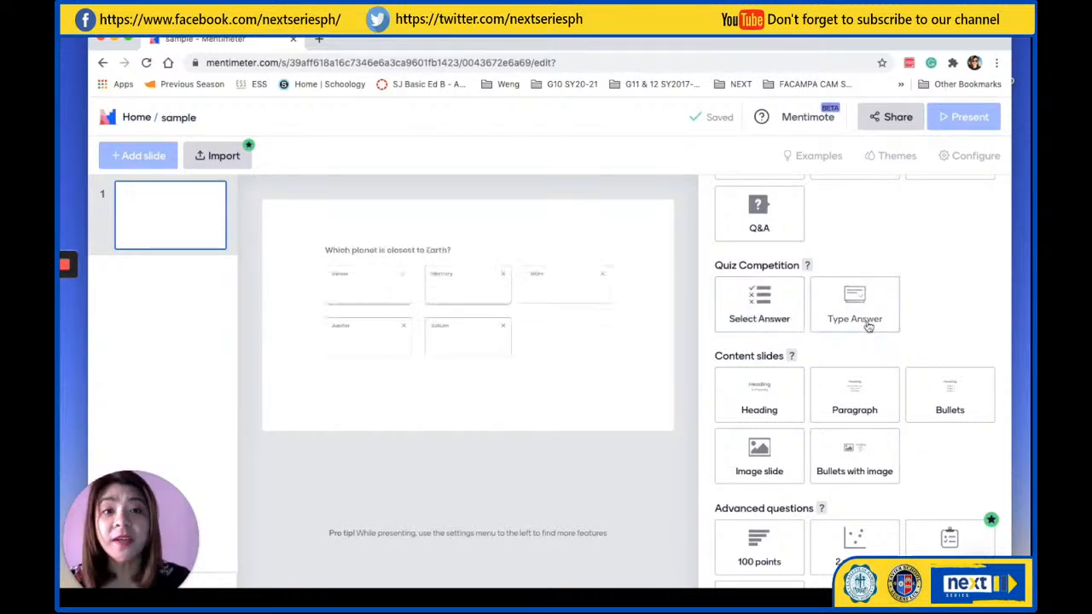
scroll(845, 354, down, 1)
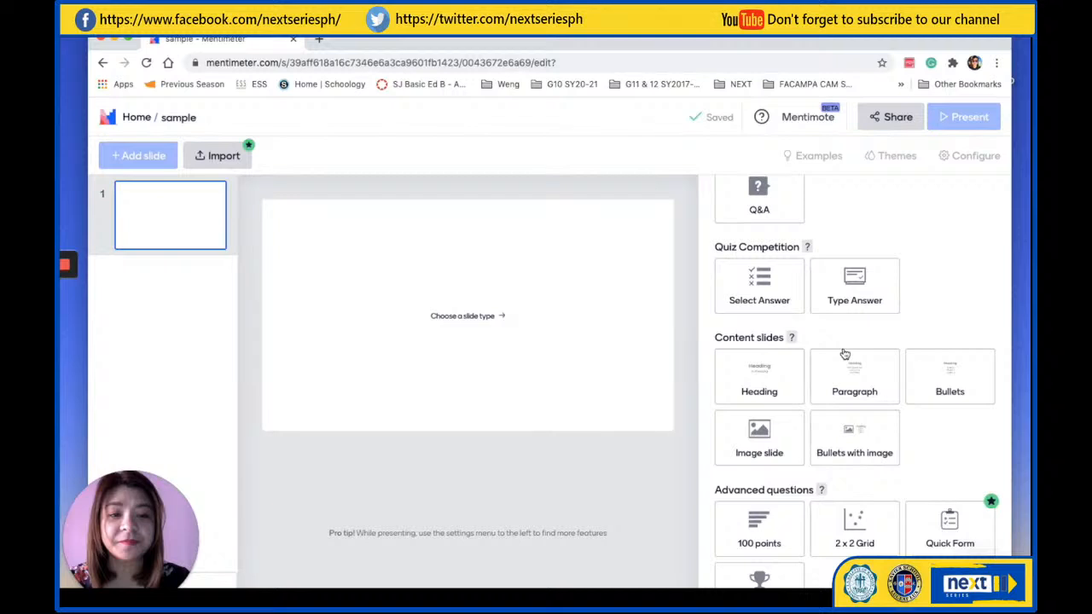
scroll(844, 354, down, 2)
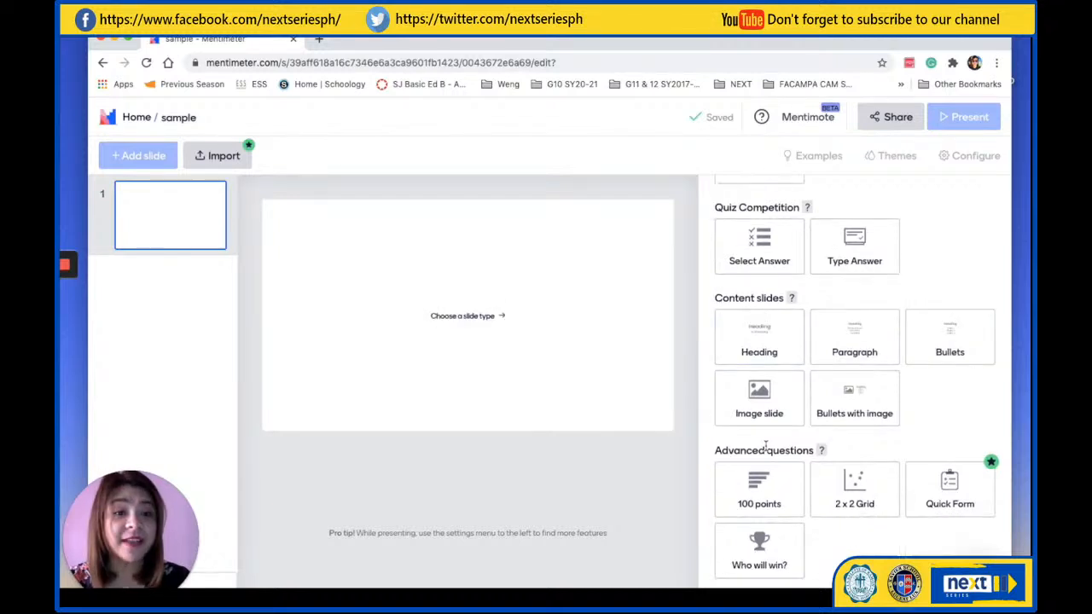
scroll(765, 445, up, 8)
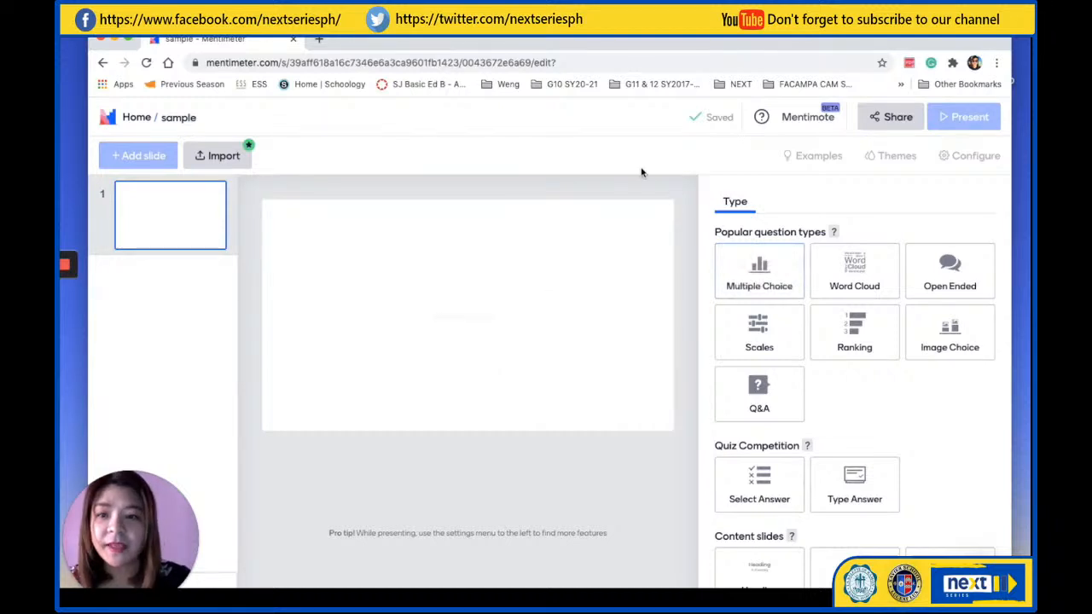
Return to the list of presentations and open Sample Image Choice at its first slide's question and answer options
click(135, 119)
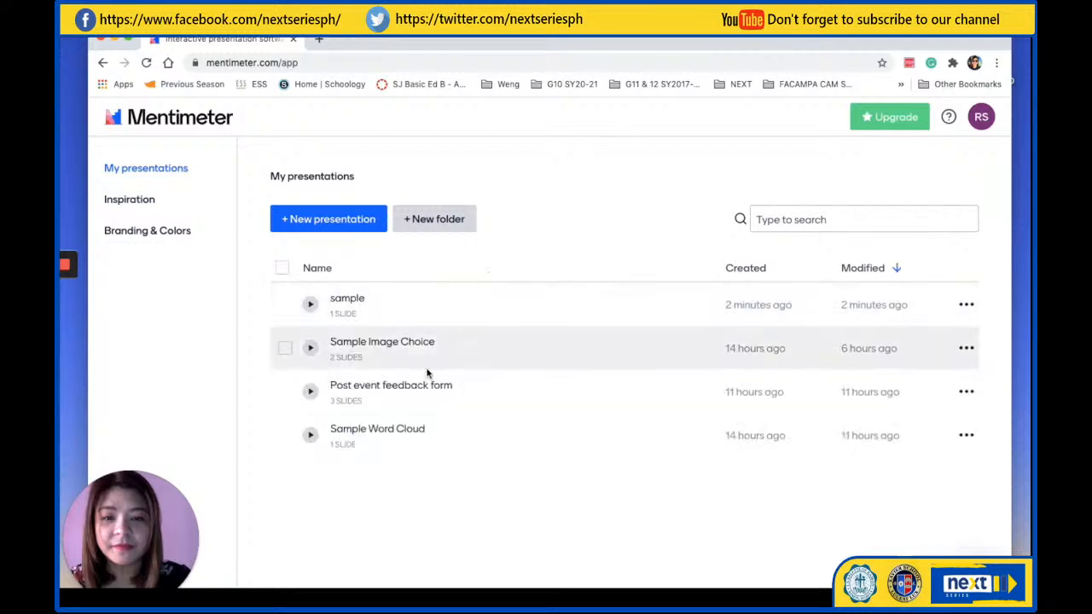
click(373, 343)
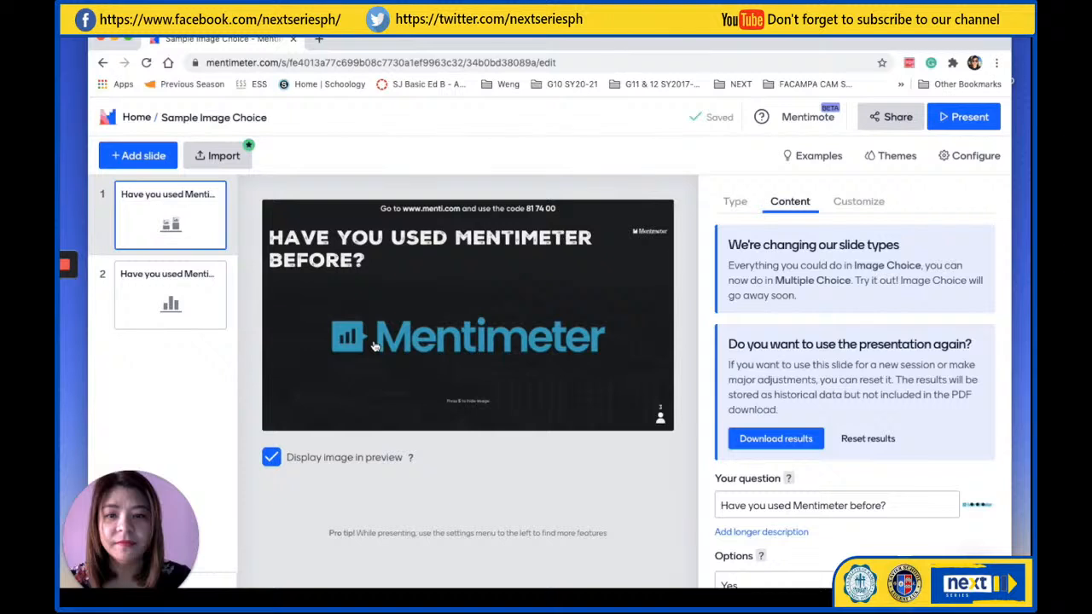
scroll(919, 392, down, 3)
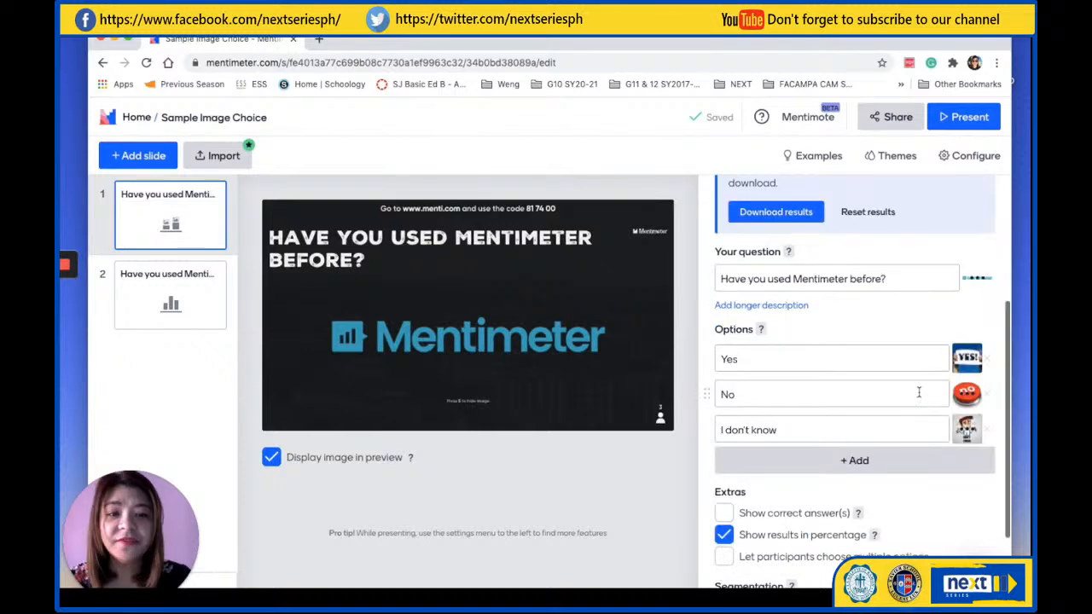
scroll(919, 392, down, 1)
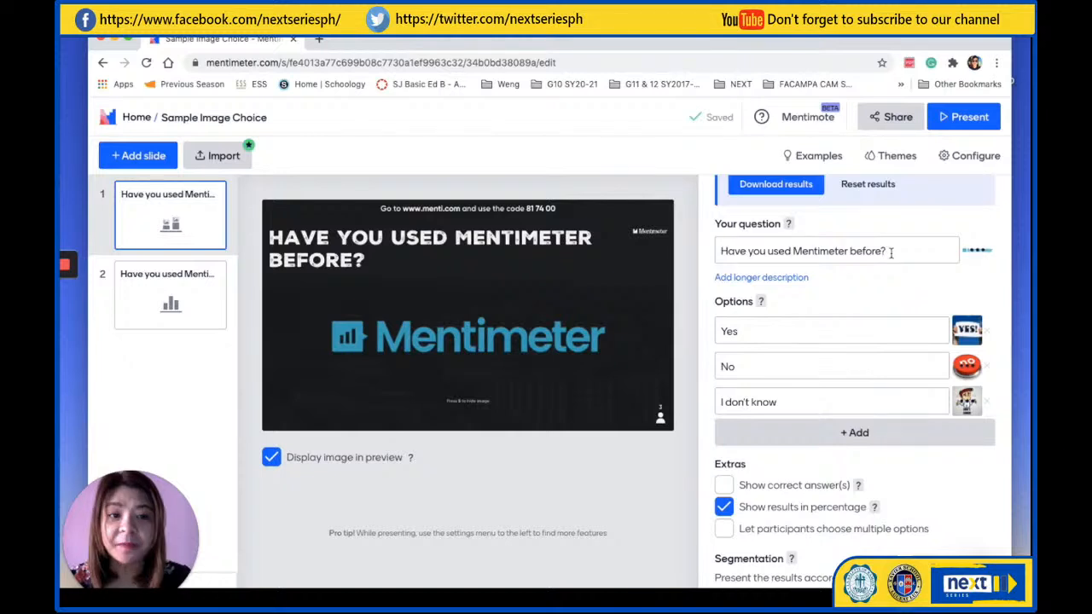
Examine the Yes, No and I don't know answer options together with the images attached to them and to the question
click(773, 331)
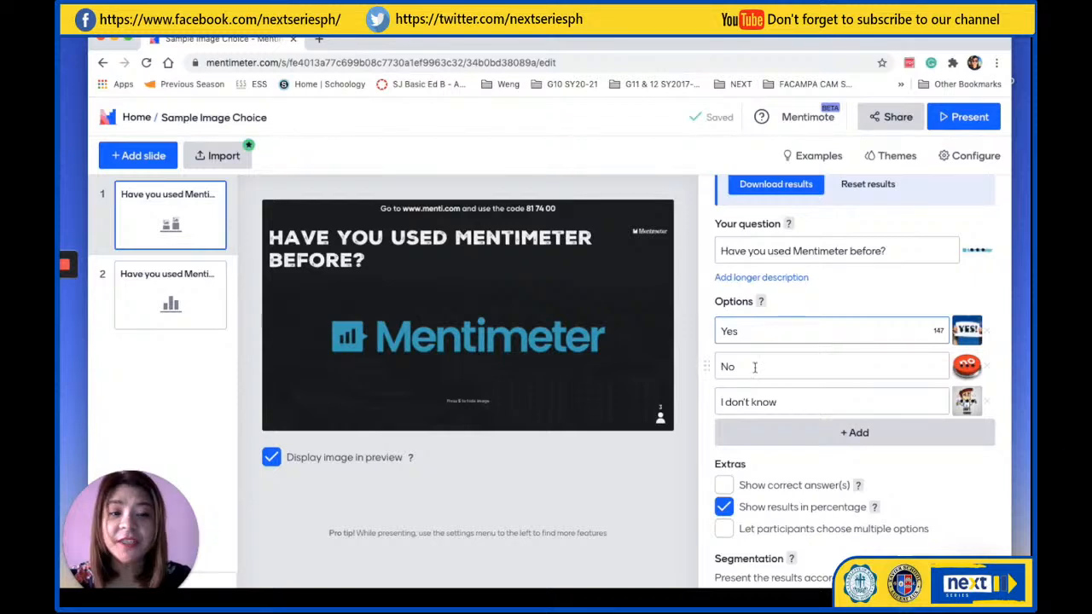
click(788, 404)
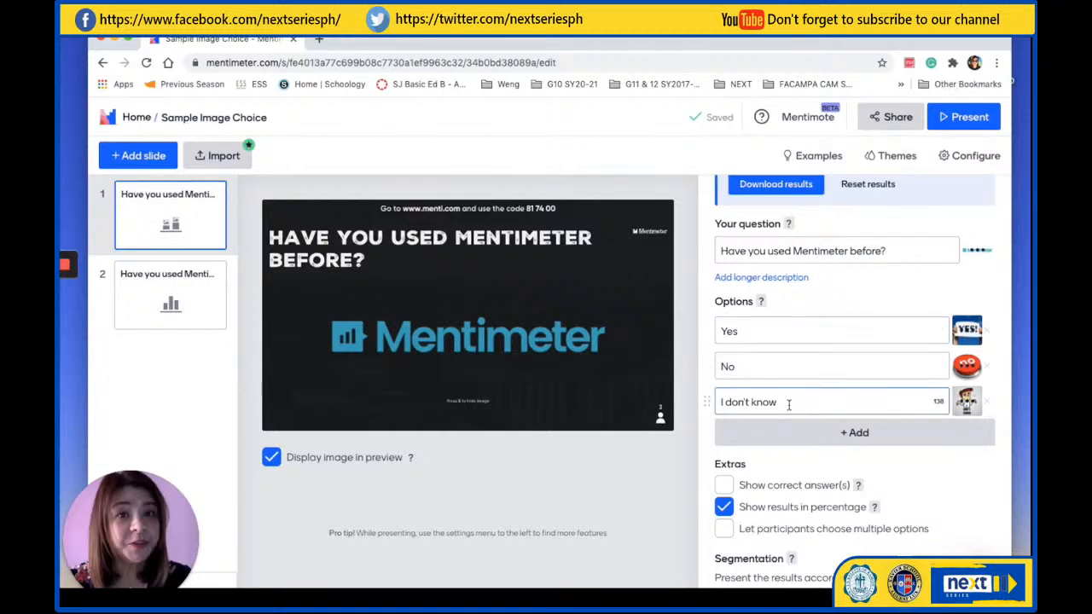
click(845, 321)
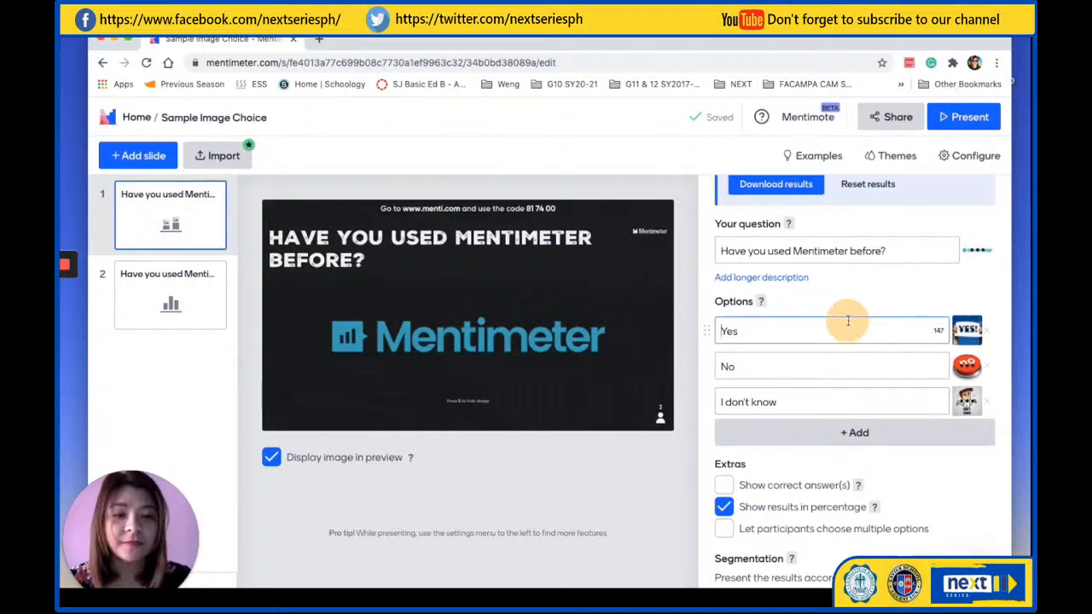
mouse_move(970, 335)
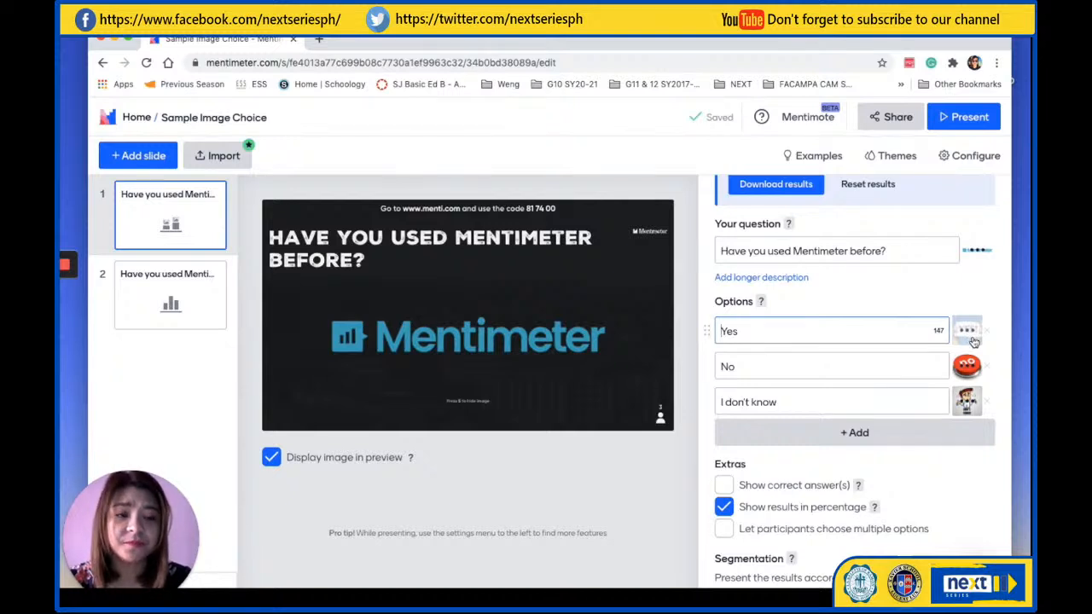
mouse_move(971, 367)
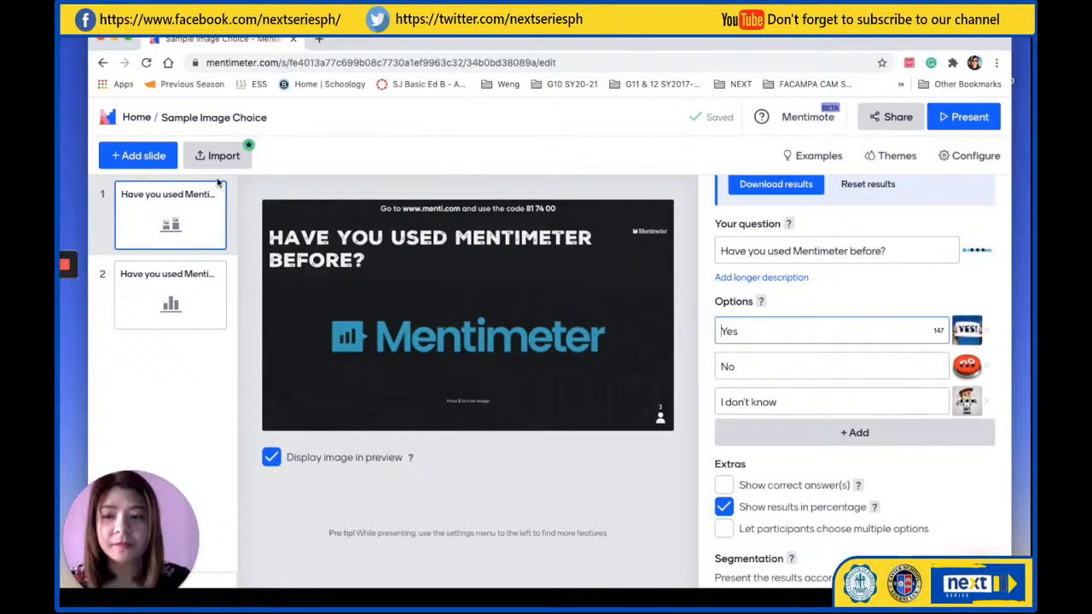
mouse_move(65, 308)
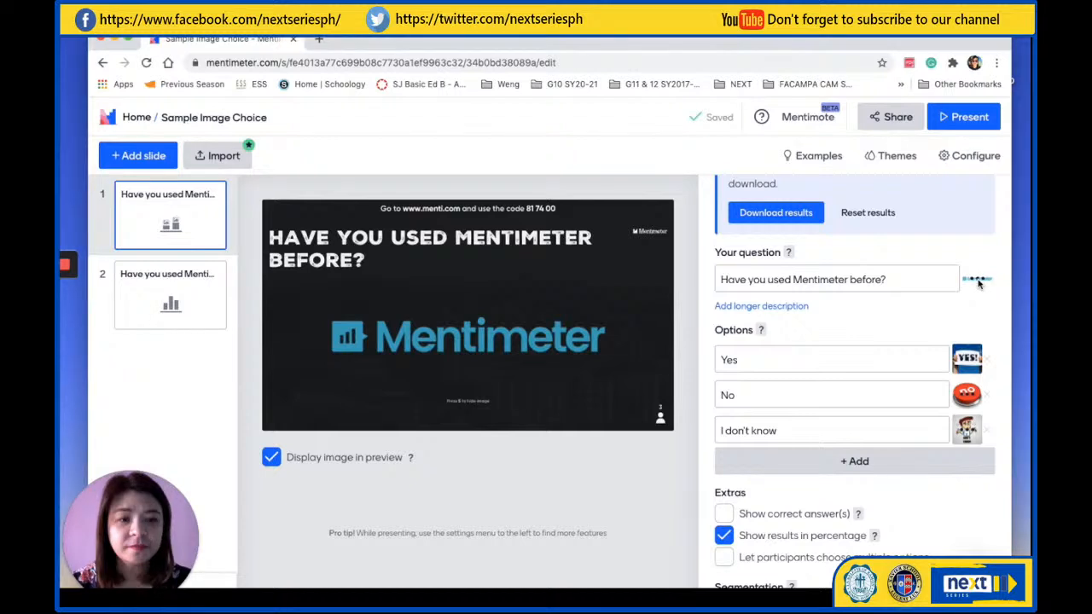
click(348, 344)
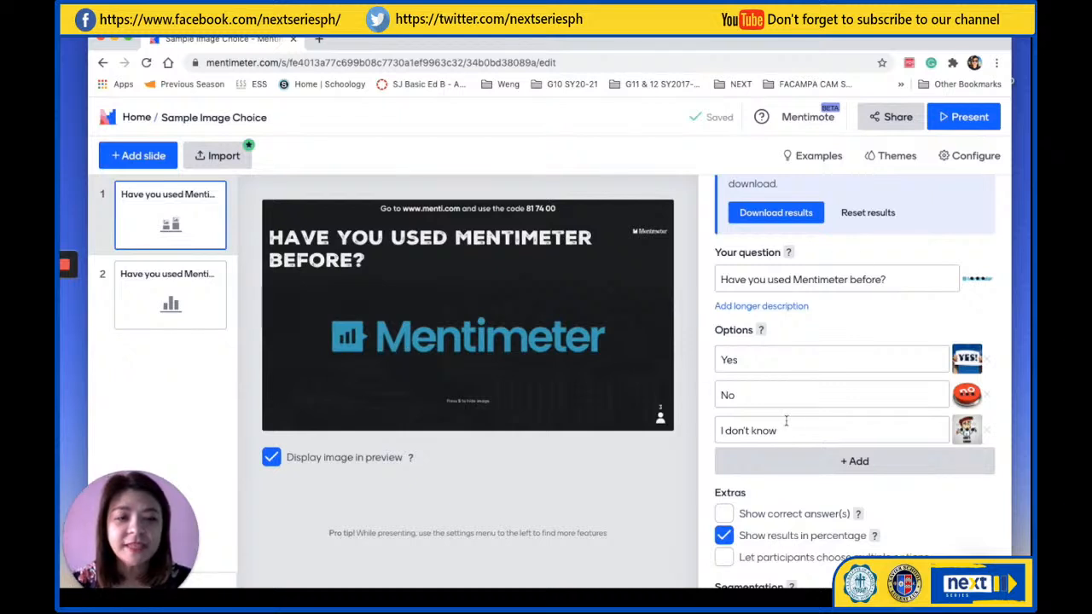
Add a fourth, blank answer option to the question "Have you used Mentimeter before?"
scroll(784, 419, down, 3)
scroll(787, 424, down, 1)
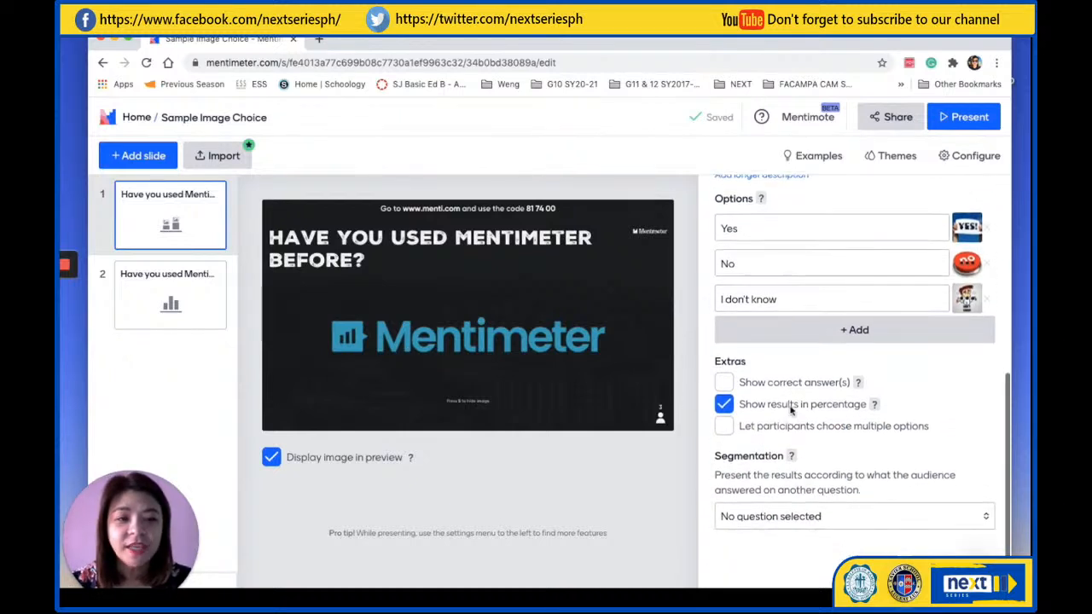
click(858, 331)
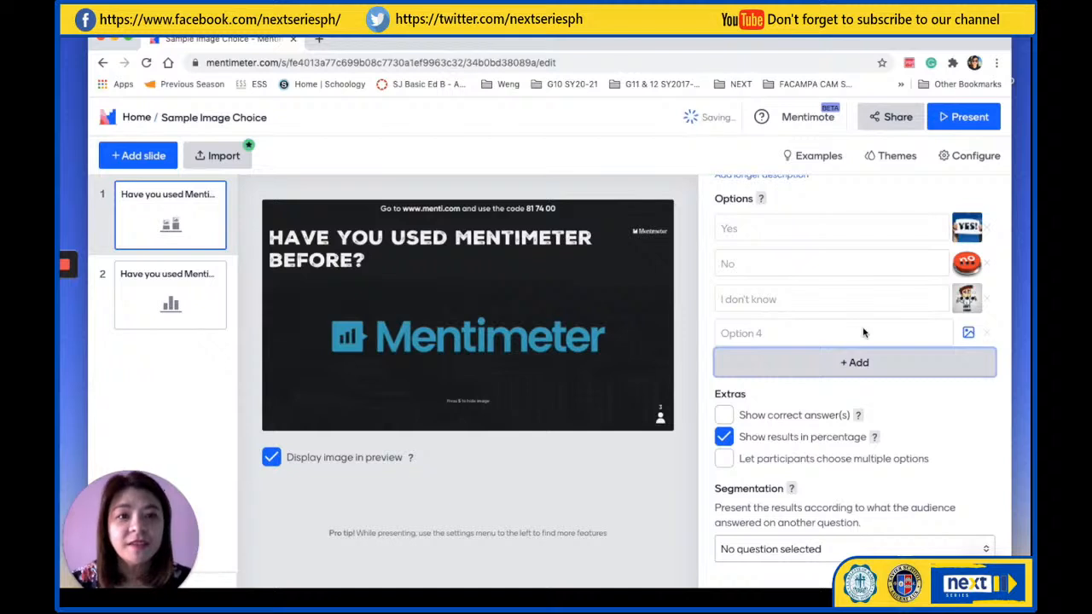
click(780, 333)
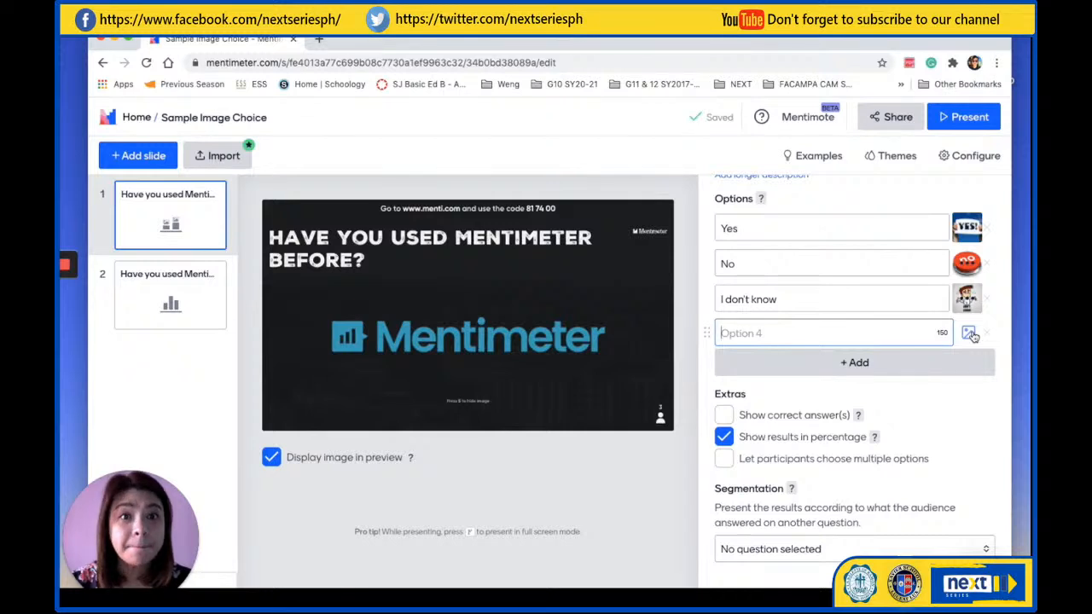
Check the slide's extra result settings and start presenting Sample Image Choice from its first slide
scroll(815, 413, down, 1)
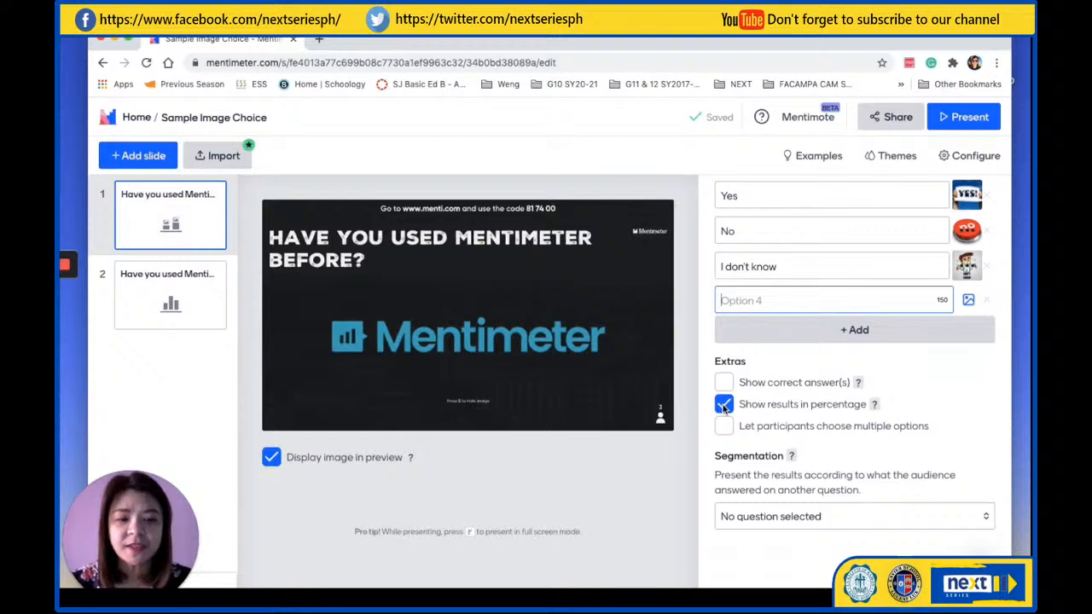
scroll(917, 516, up, 5)
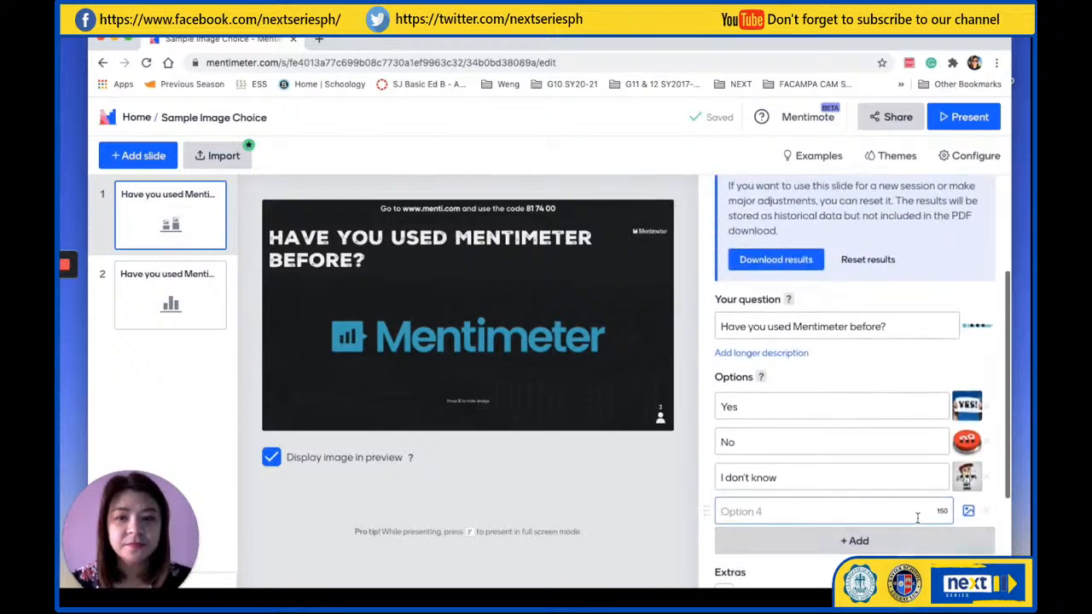
click(971, 120)
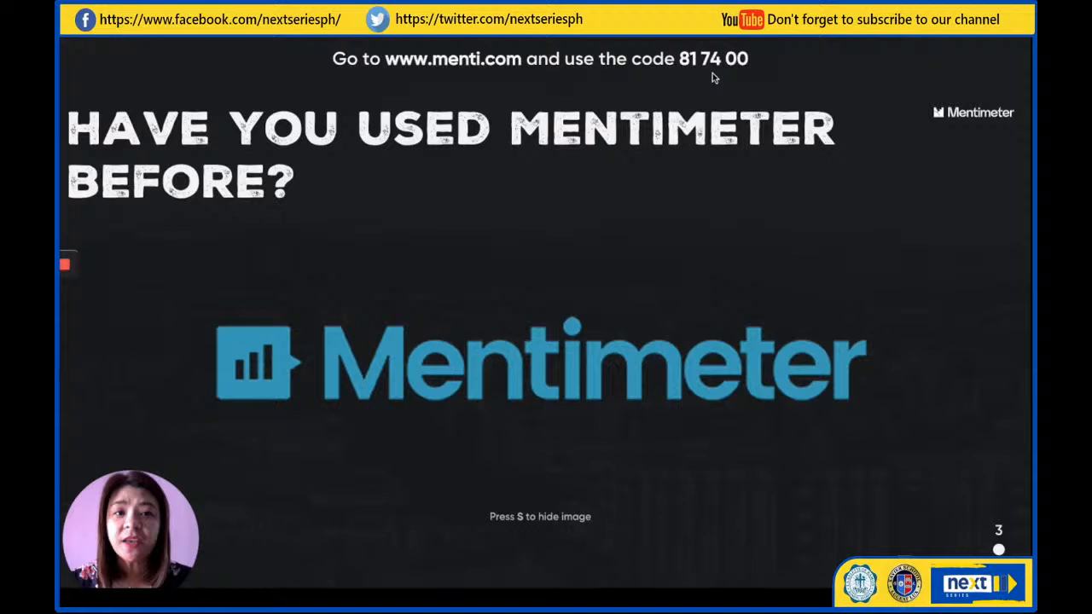
mouse_move(558, 549)
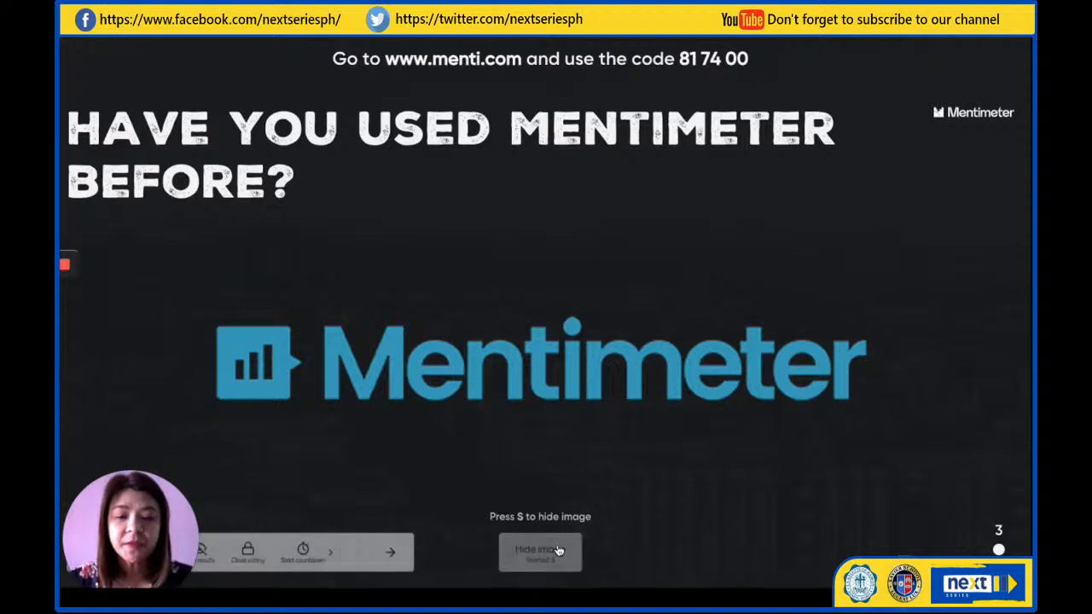
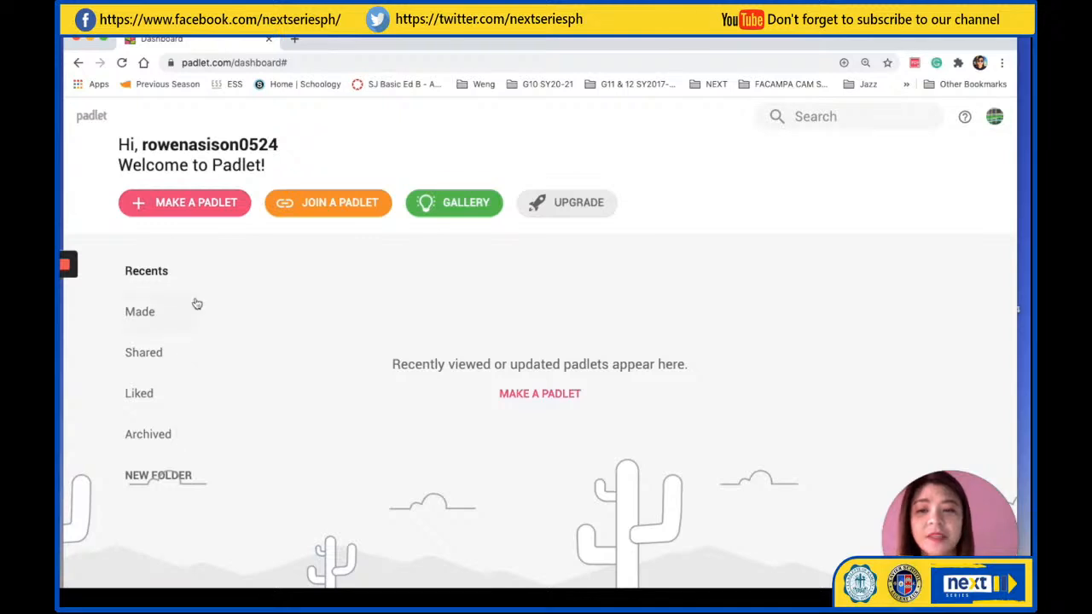
Make a new padlet, look over the blank layouts from Wall to Timeline, and choose the Wall layout
click(208, 205)
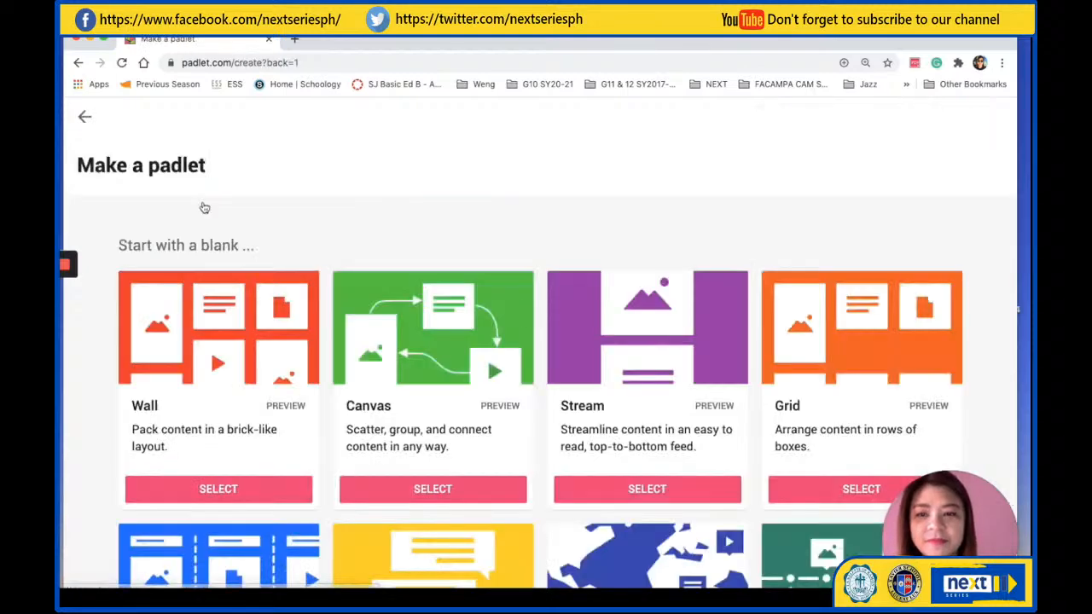
scroll(530, 219, down, 3)
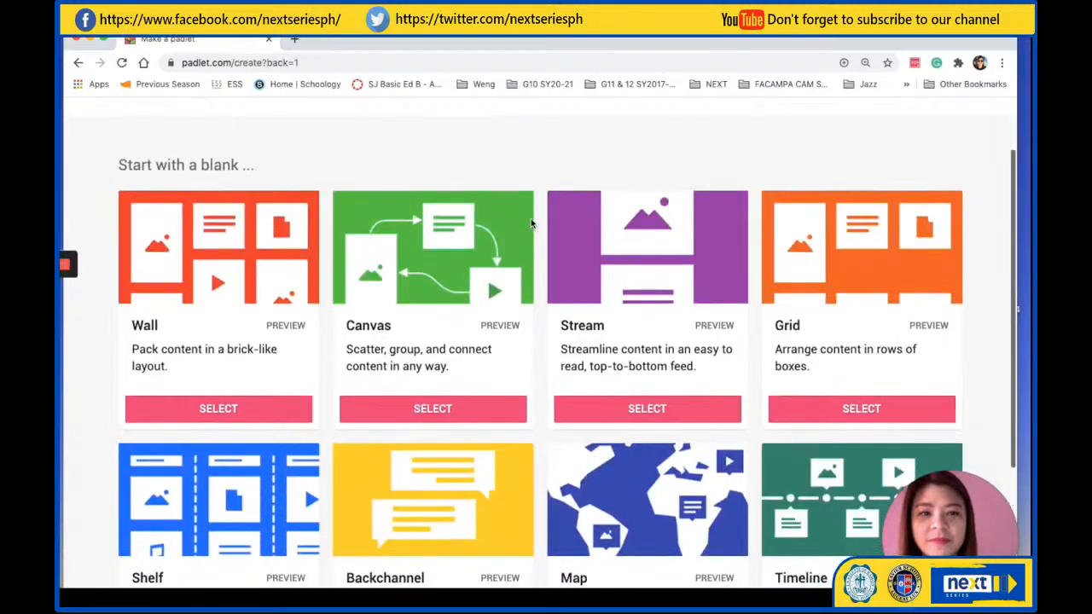
scroll(530, 222, down, 1)
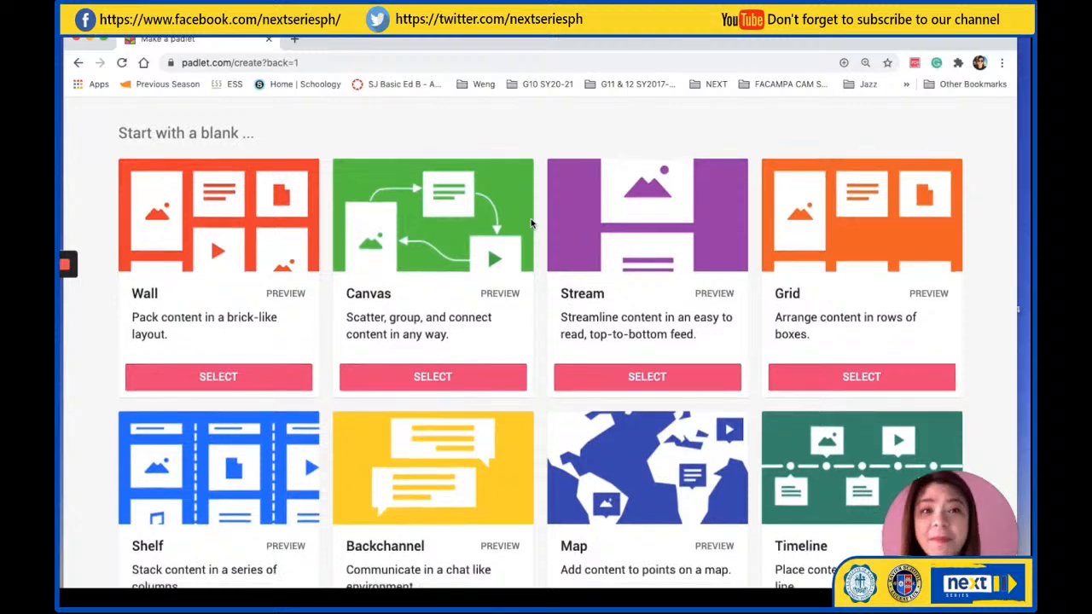
scroll(531, 223, down, 1)
scroll(530, 223, up, 1)
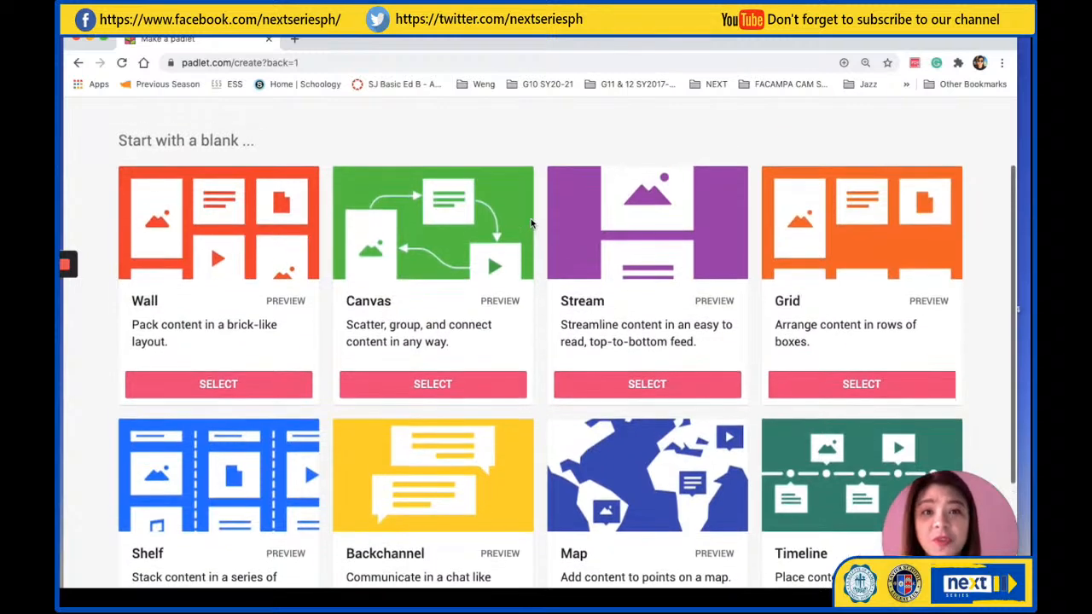
scroll(530, 223, down, 1)
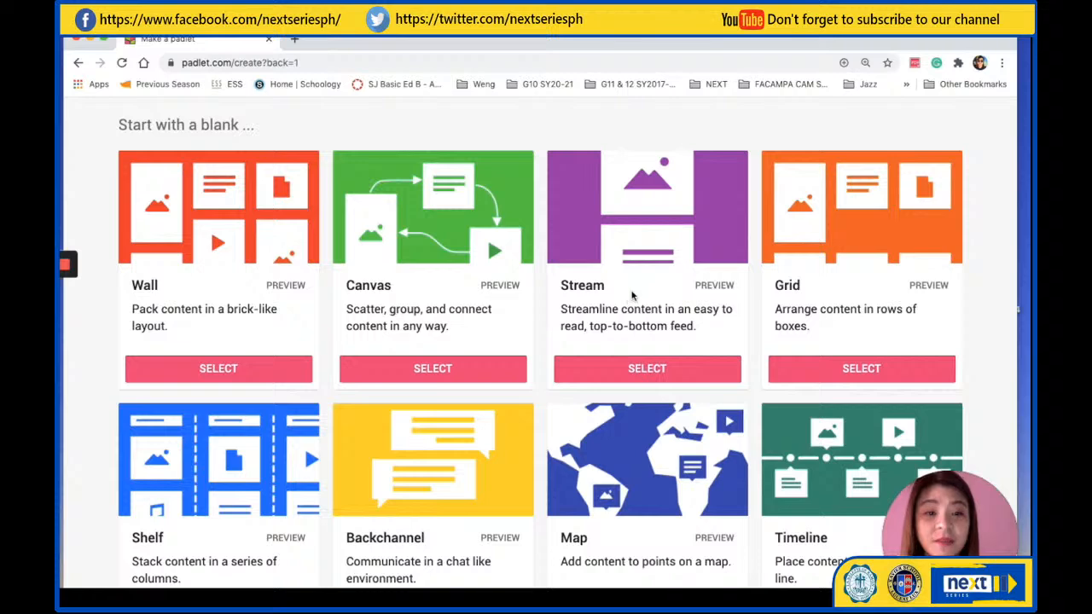
scroll(632, 295, down, 2)
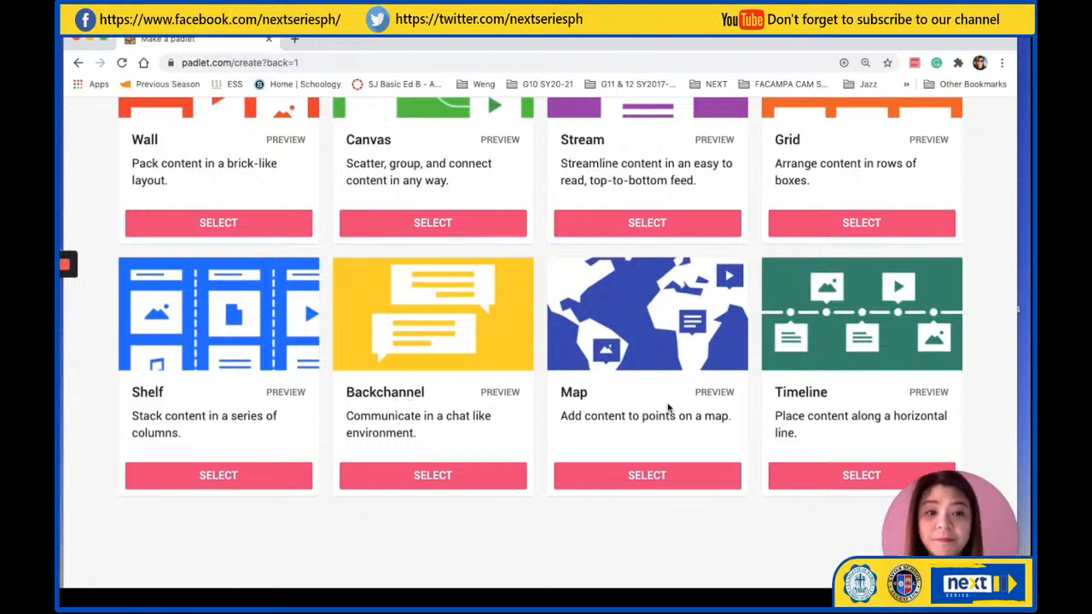
scroll(567, 313, up, 2)
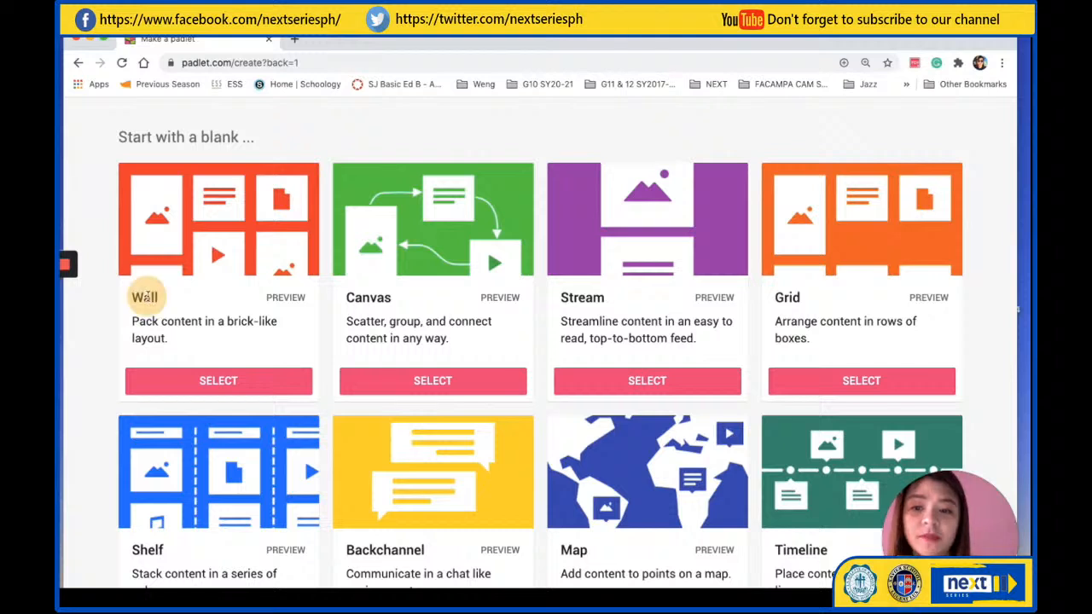
click(222, 377)
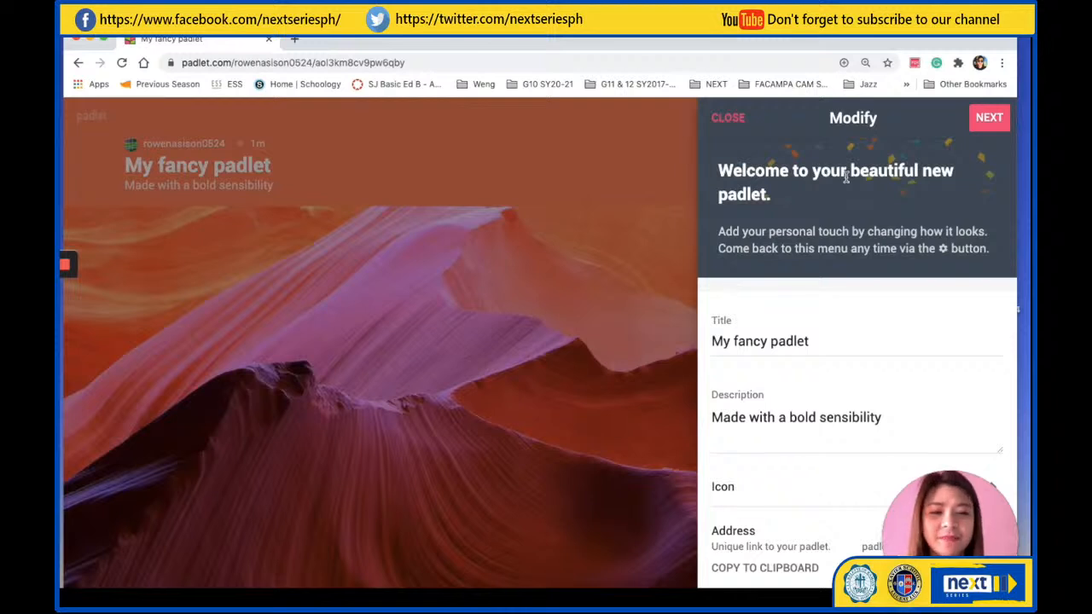
Replace the new padlet's title with "My class"
scroll(794, 375, down, 3)
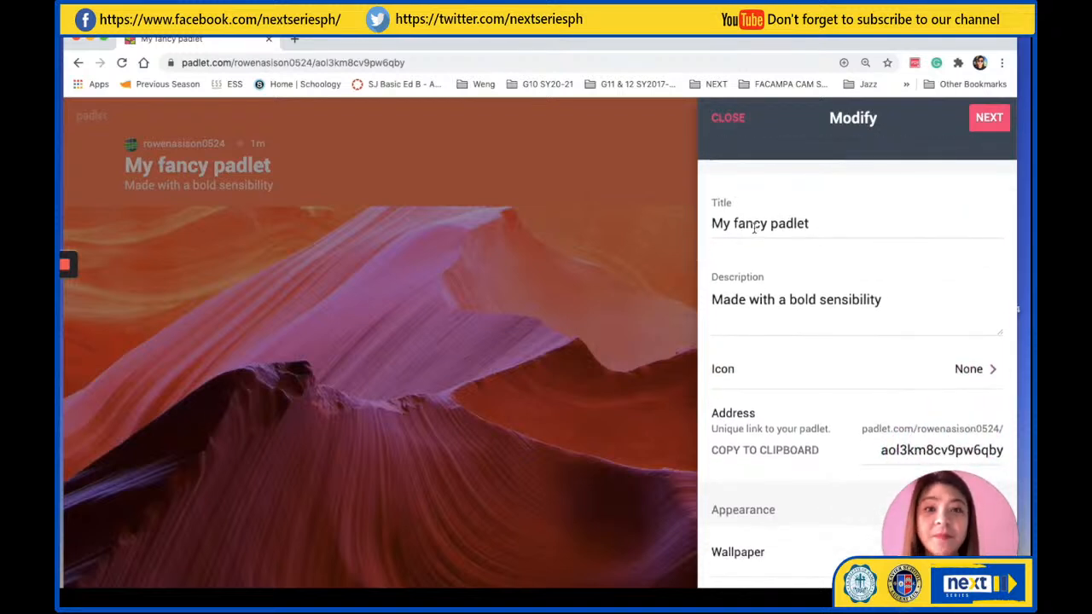
click(818, 222)
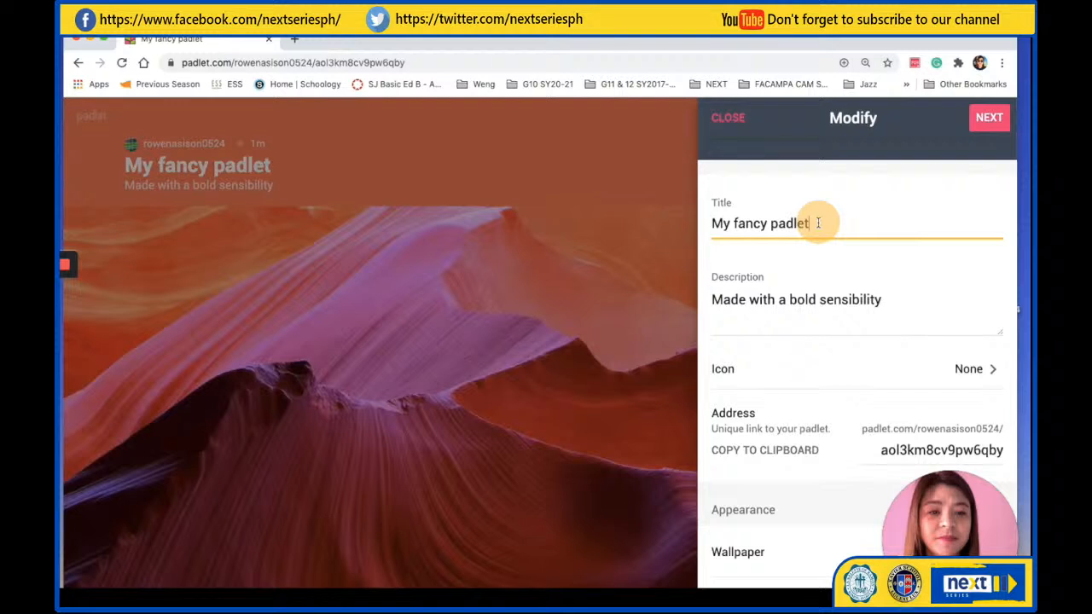
drag(818, 223, 702, 222)
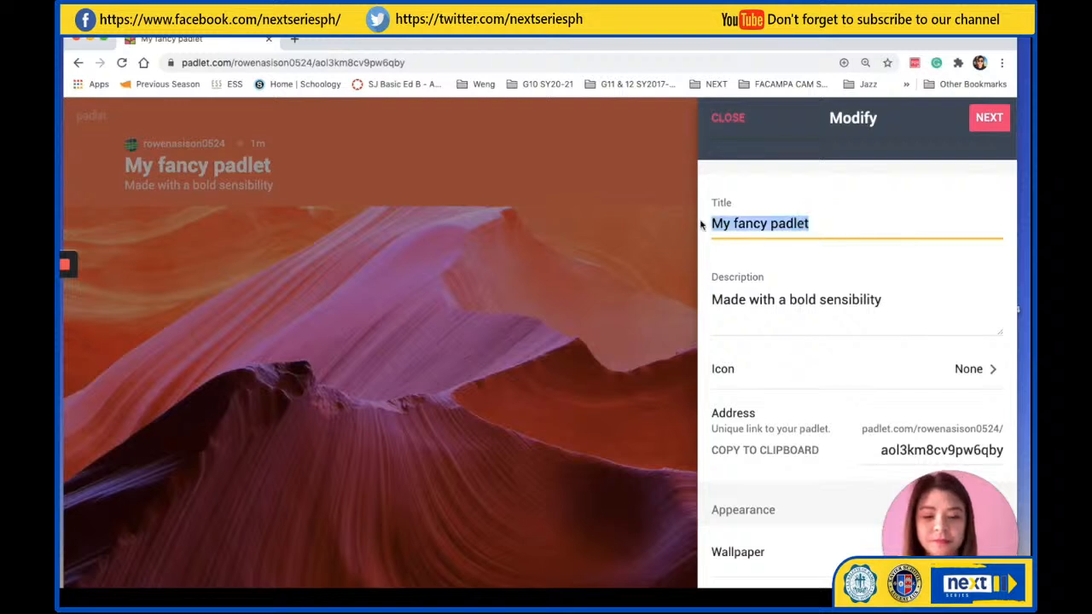
text(My)
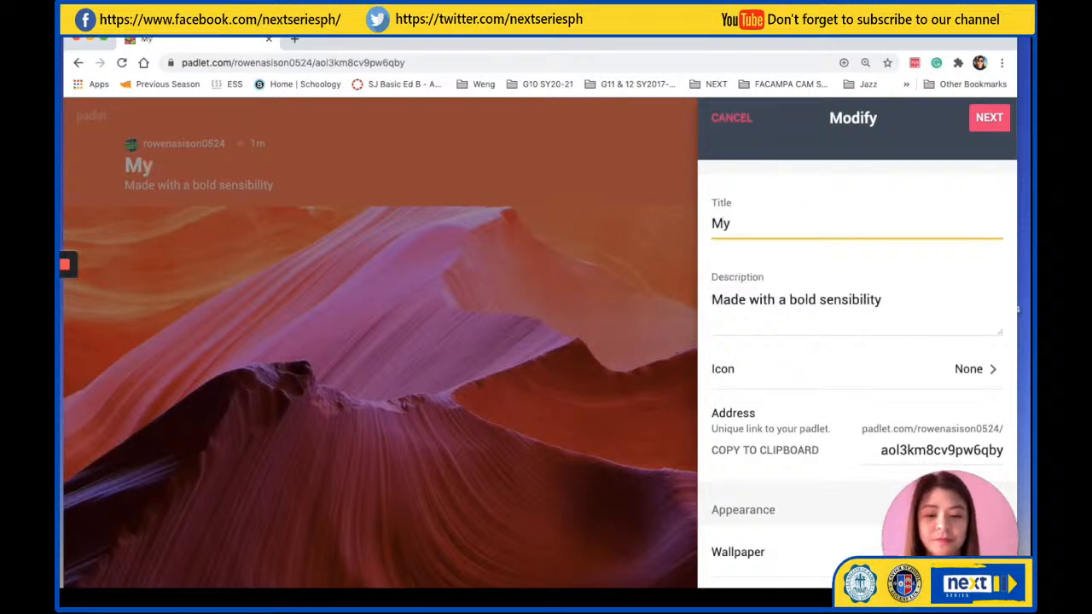
text( class)
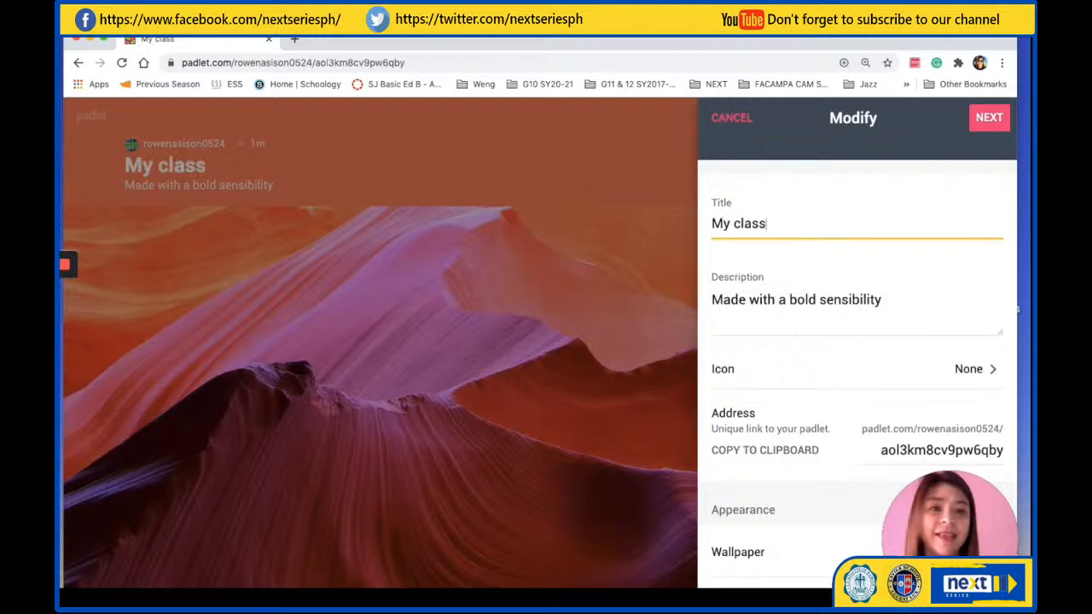
Replace the padlet's description with "What did you learn today?"
click(773, 299)
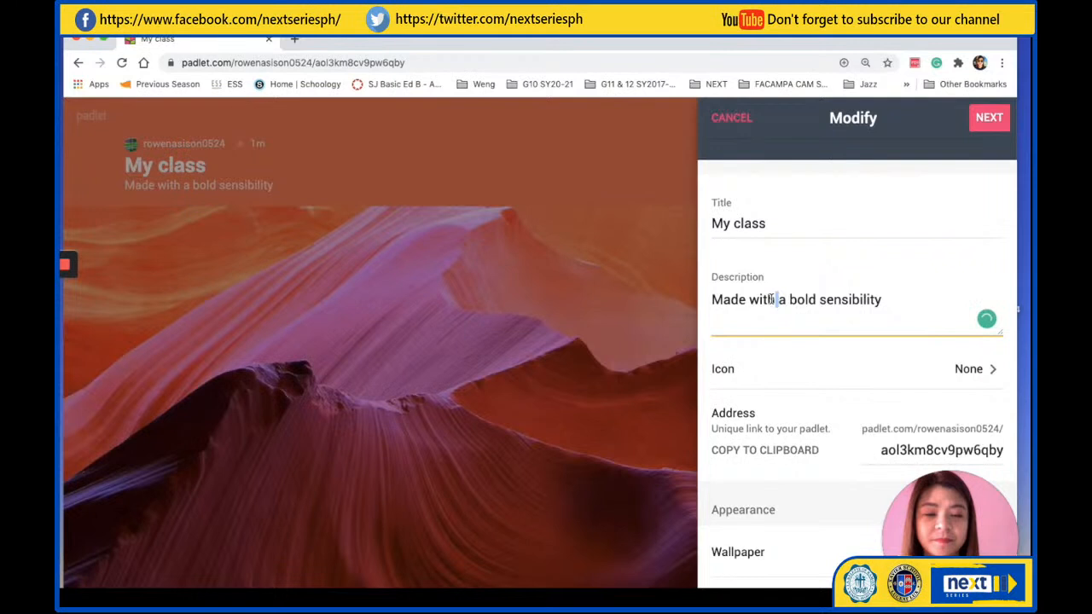
click(885, 299)
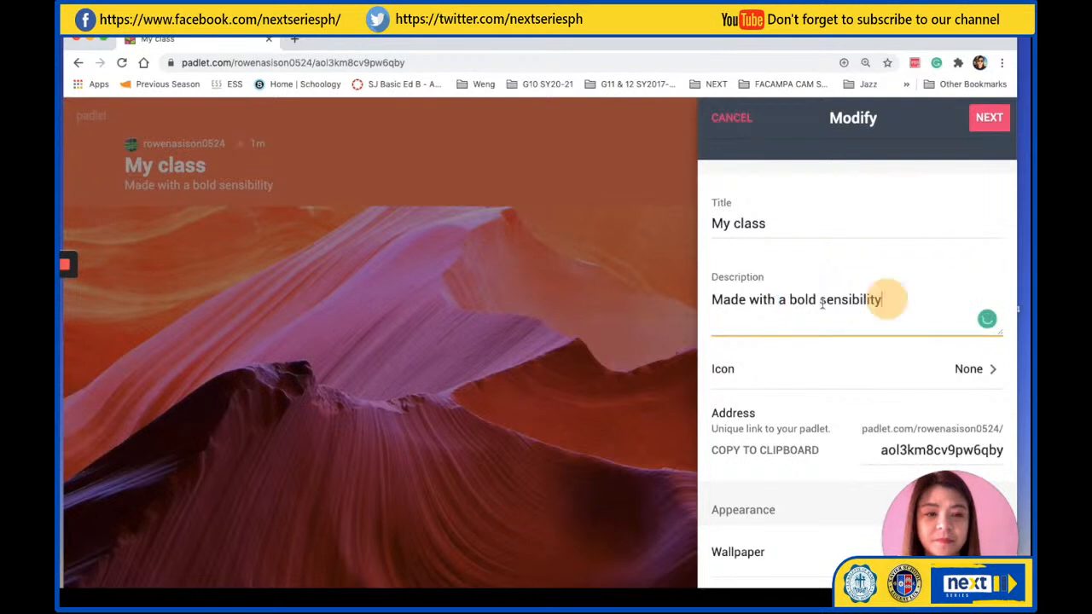
key(ctrl+a)
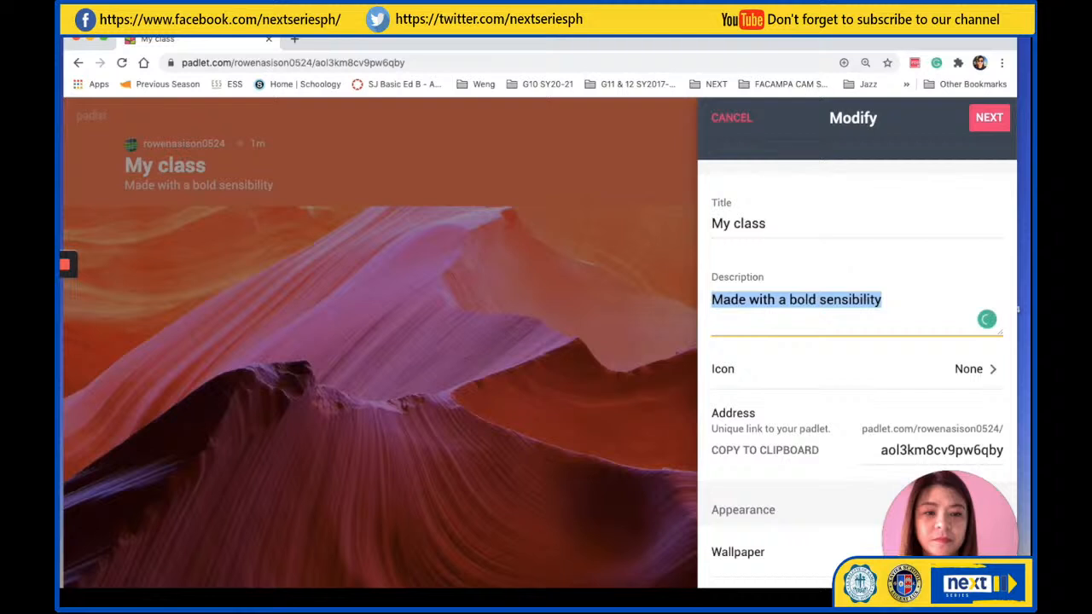
key(BackSpace)
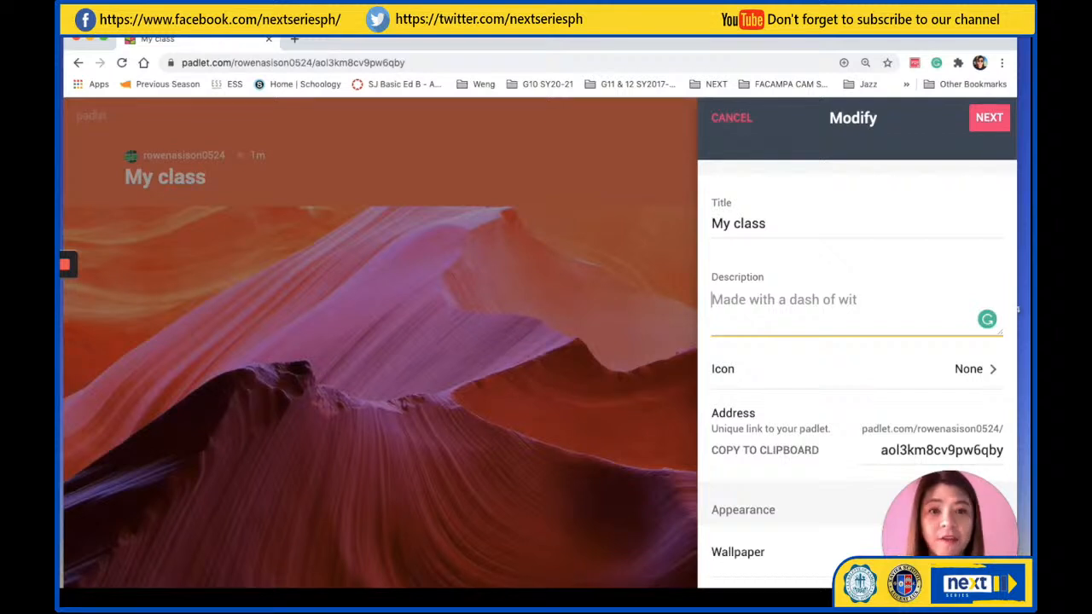
text(W)
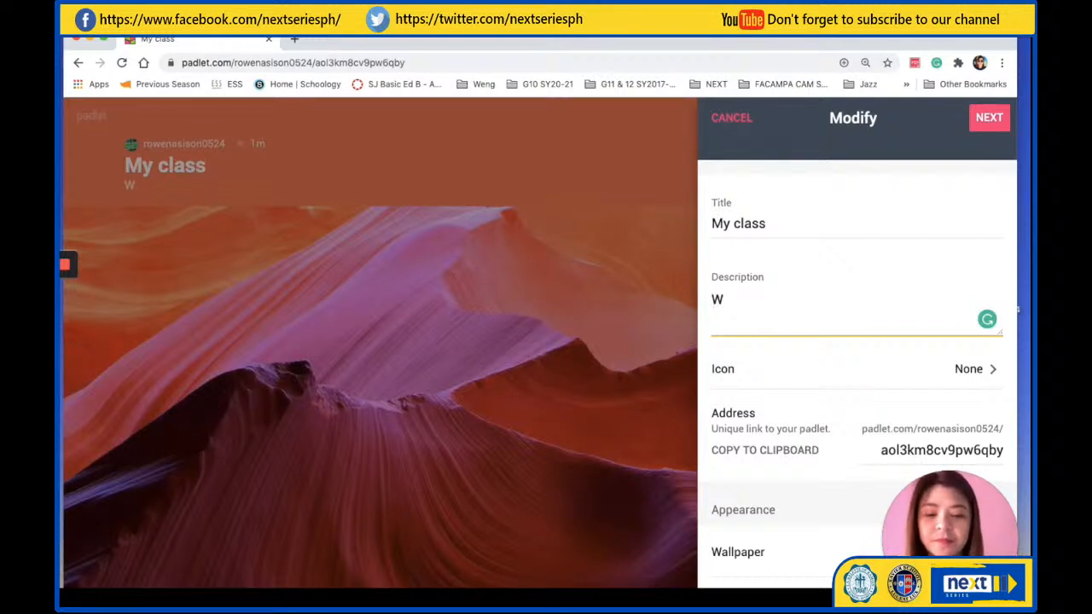
text(hat did you learn today?)
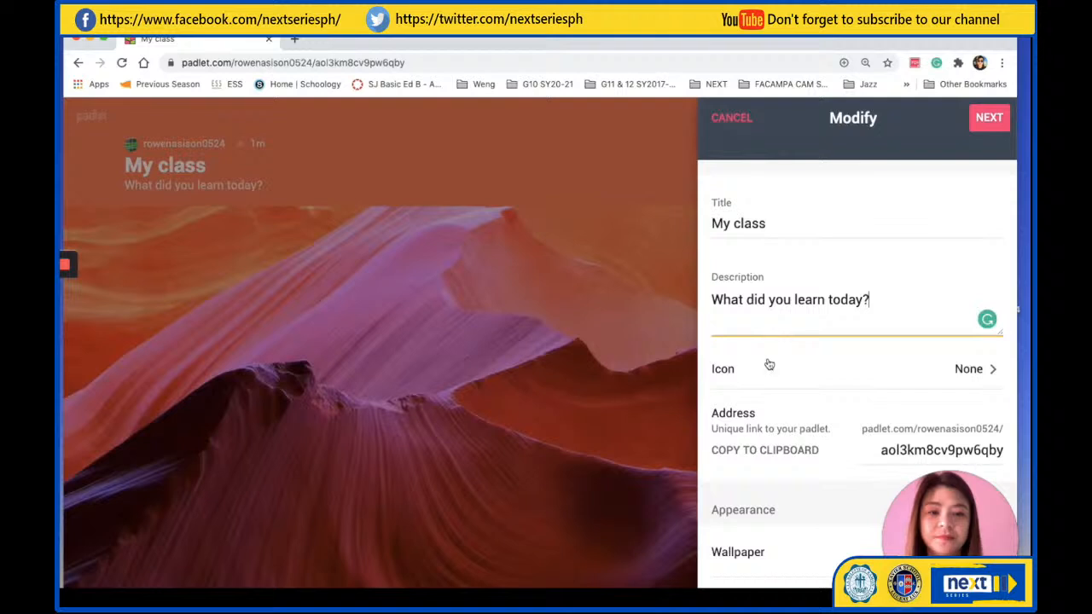
Set the padlet's icon to the first grinning face emoji in Smileys & People and return to the Modify settings
scroll(767, 362, down, 2)
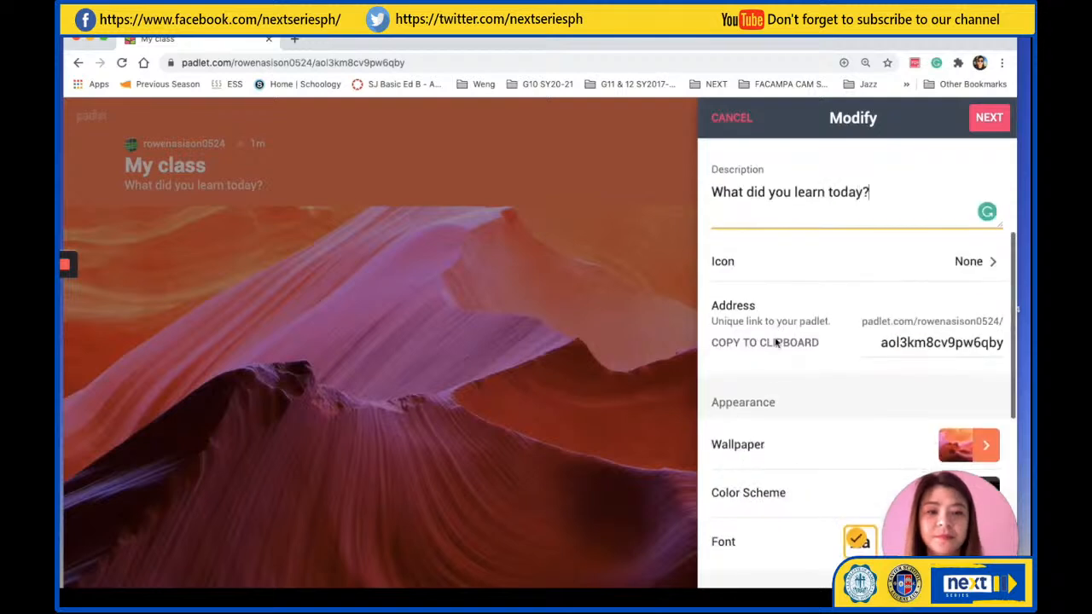
click(972, 264)
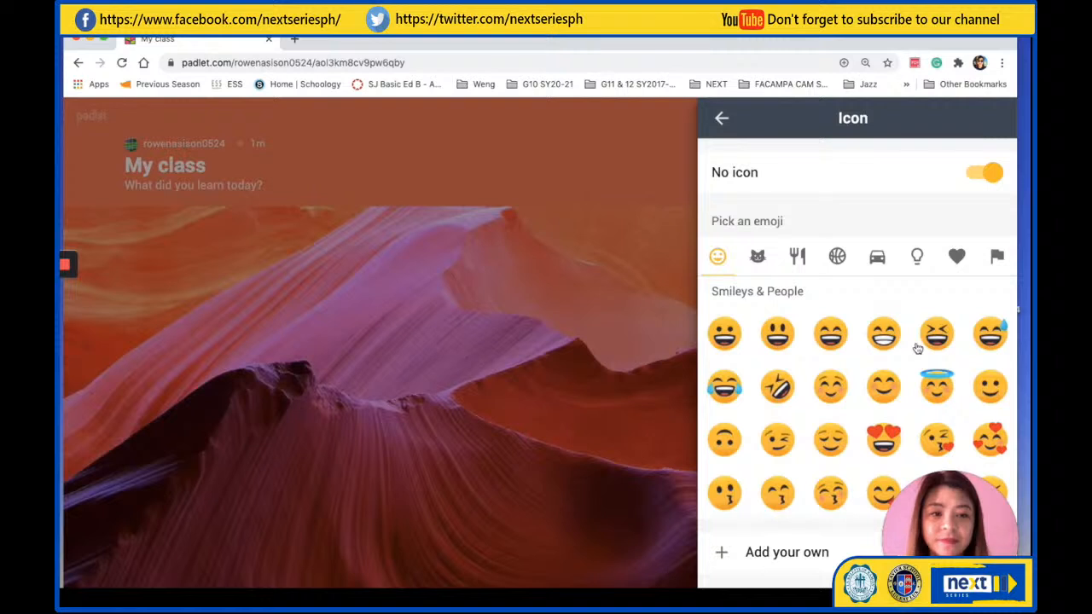
scroll(916, 348, down, 1)
scroll(881, 354, up, 1)
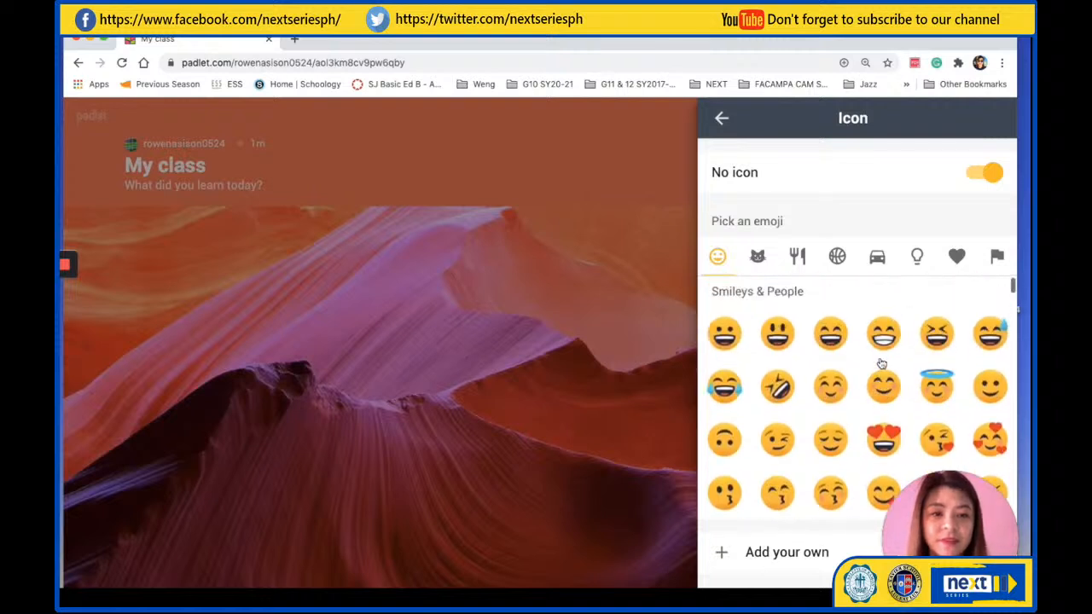
click(727, 338)
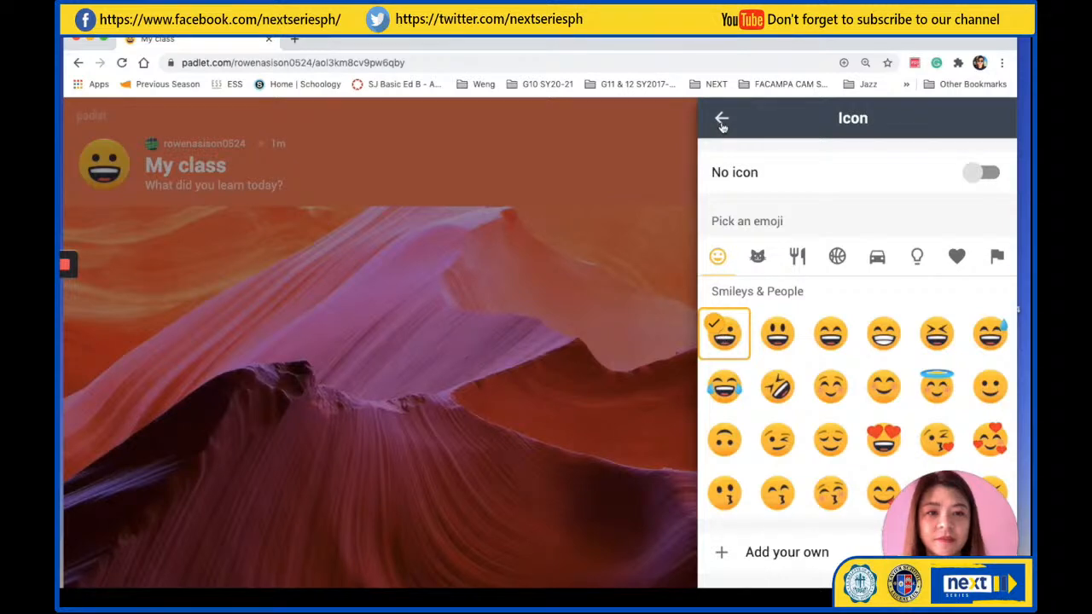
click(721, 121)
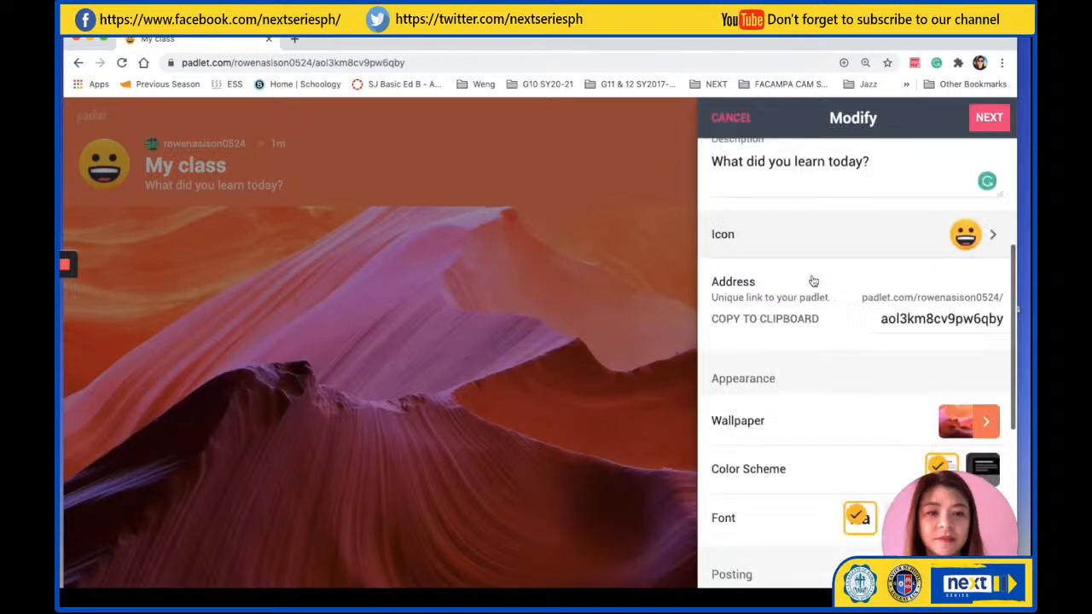
Open the padlet's wallpaper choices and look at the Solid Colors on offer
scroll(813, 281, down, 2)
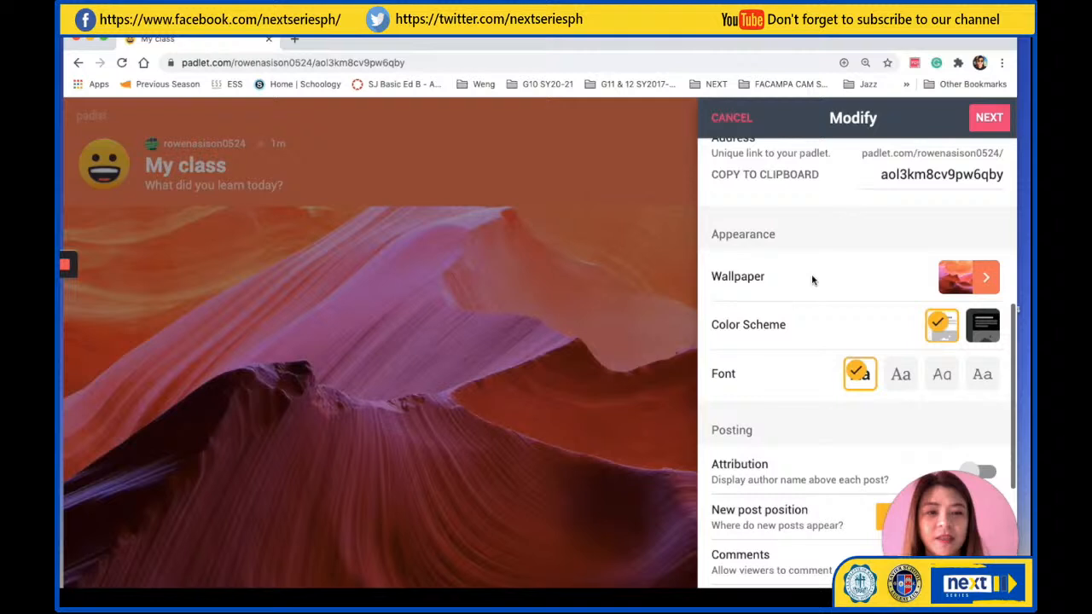
scroll(811, 280, down, 1)
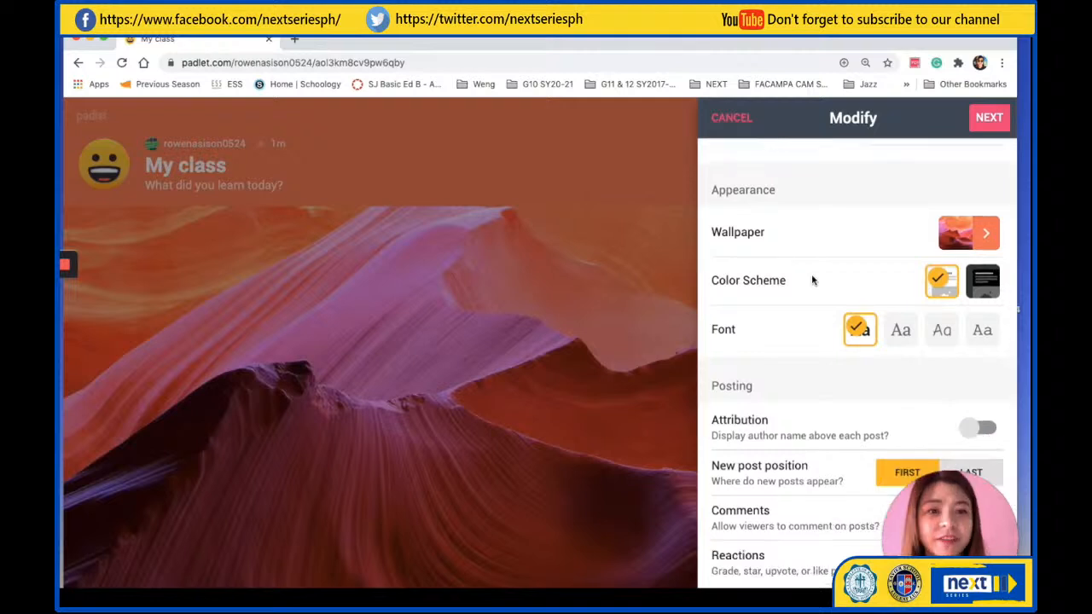
click(985, 233)
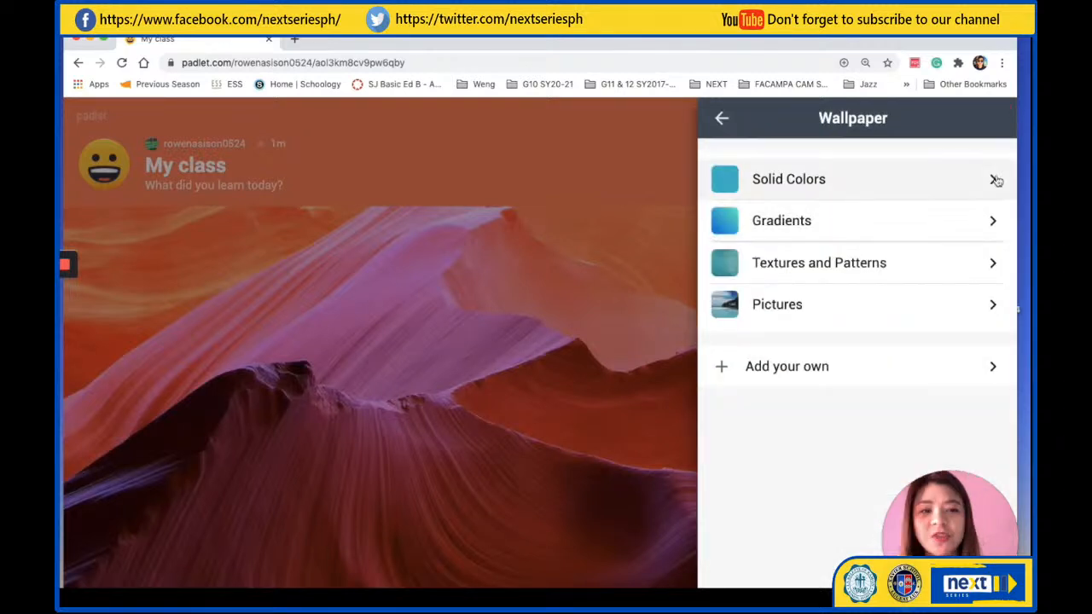
click(994, 180)
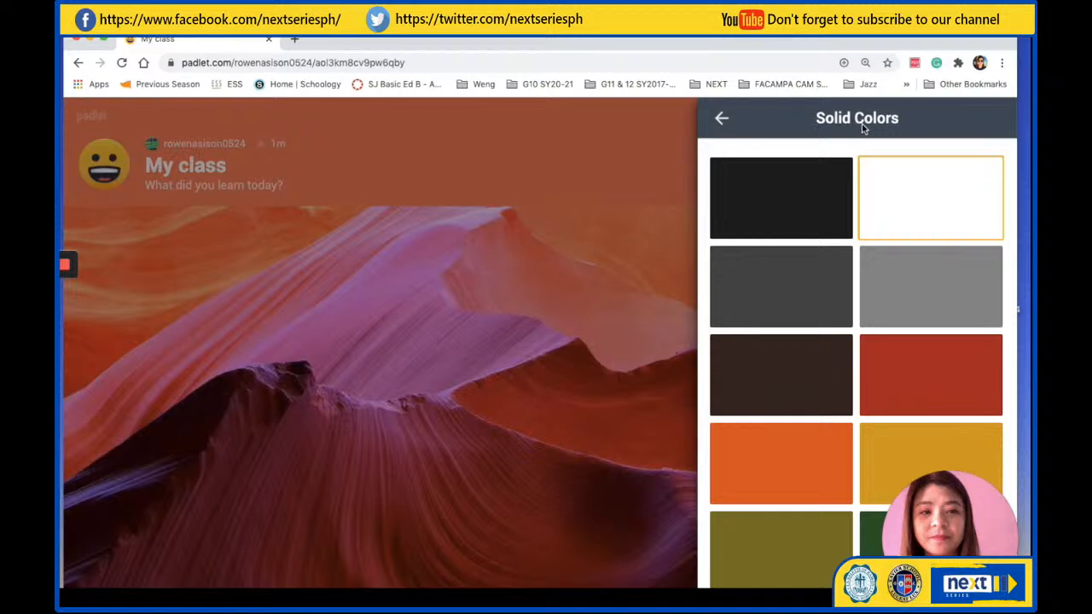
click(721, 118)
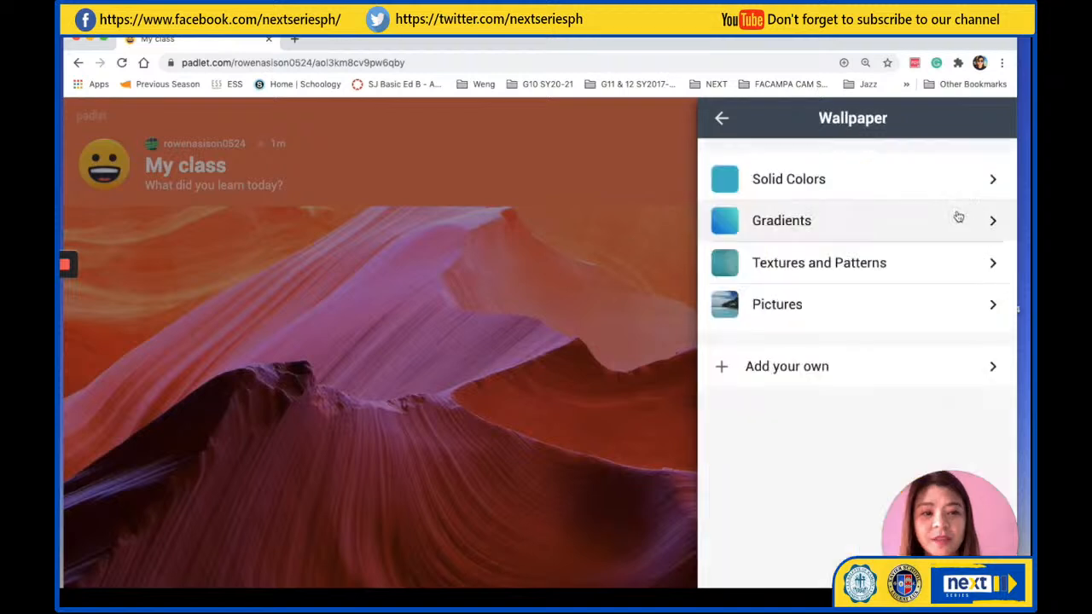
Try the blue-to-yellow gradient as the padlet's wallpaper and return to the wallpaper categories
click(959, 219)
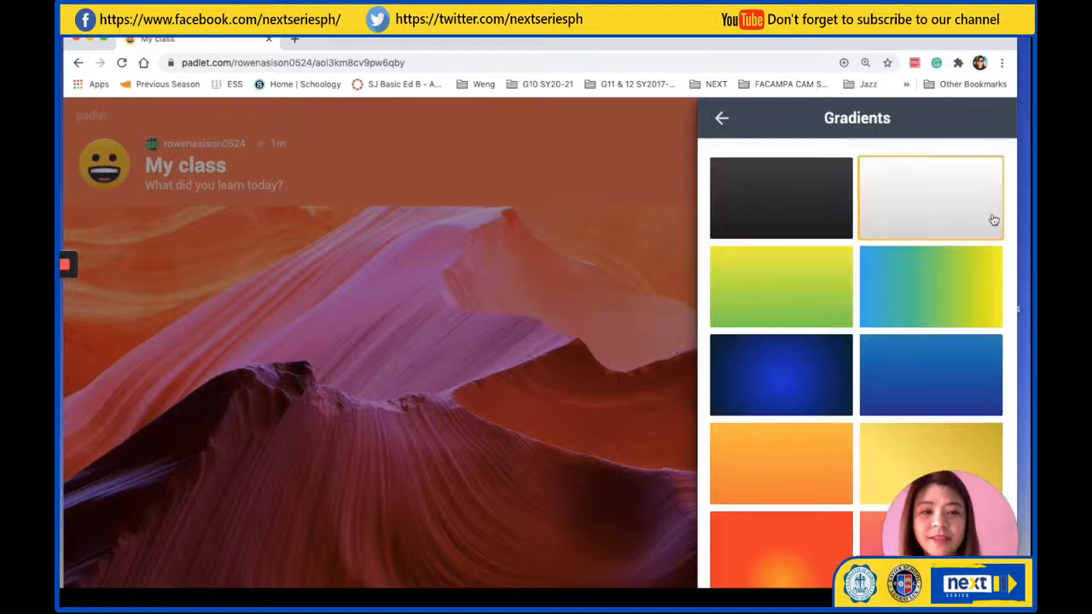
click(931, 287)
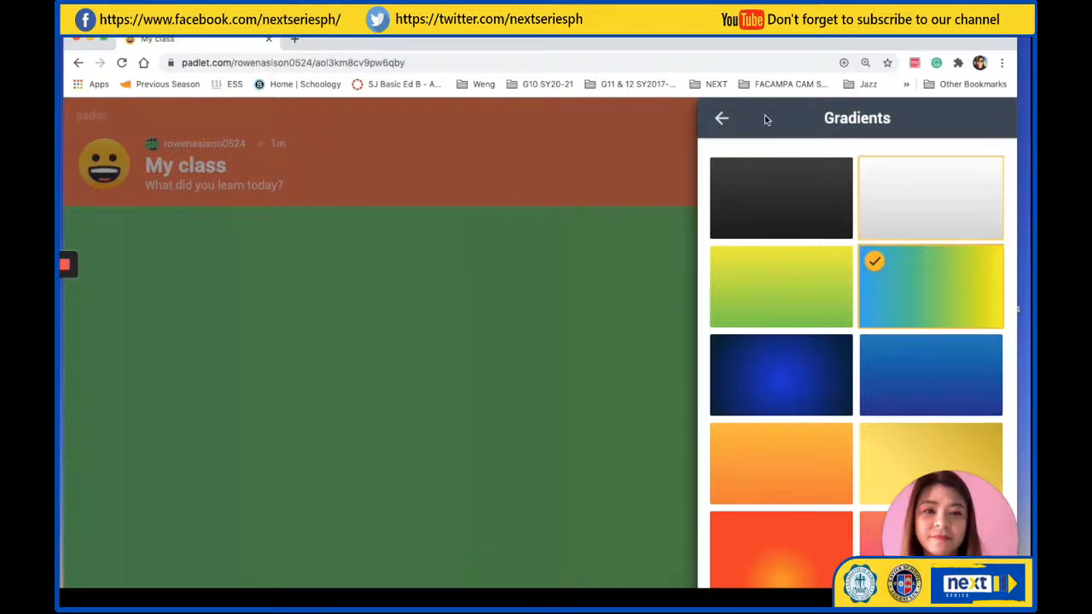
click(721, 118)
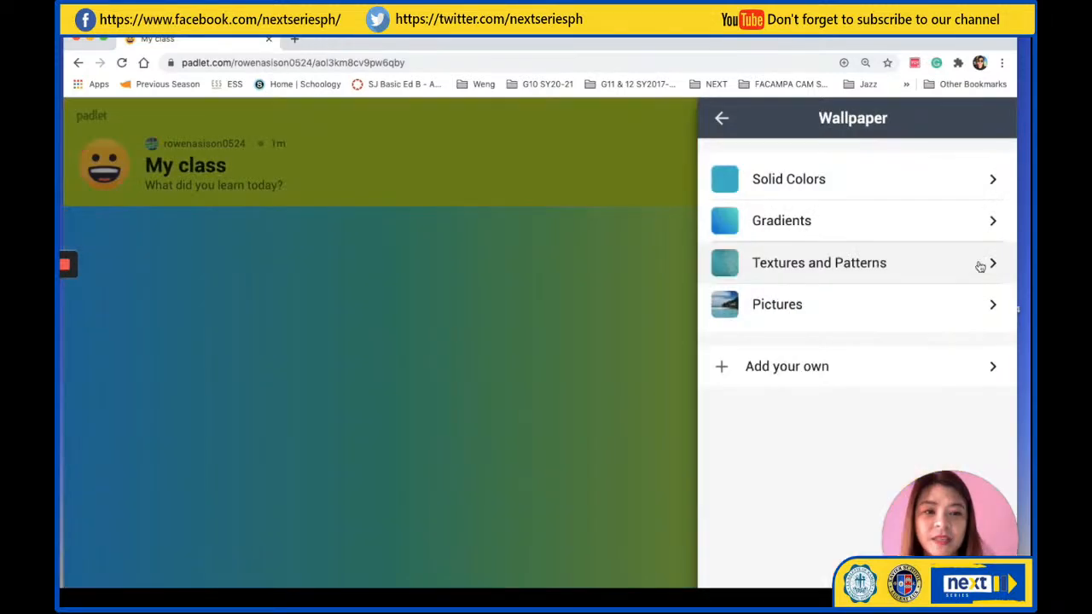
Try the Thanks, Teachers pattern from Textures and Patterns, and set the padlet's wallpaper to Bricks
click(979, 267)
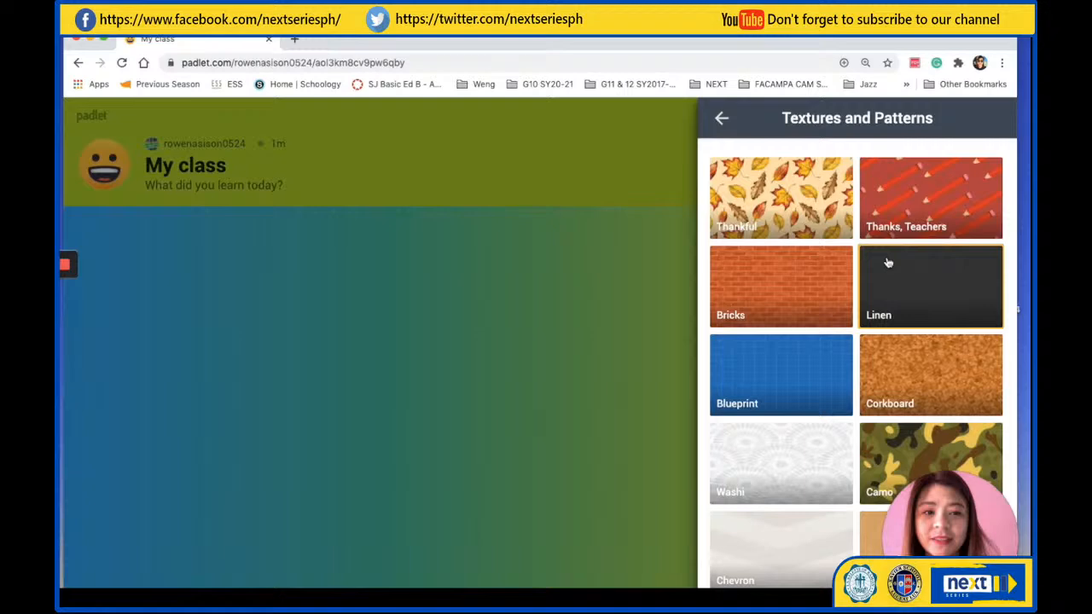
click(895, 227)
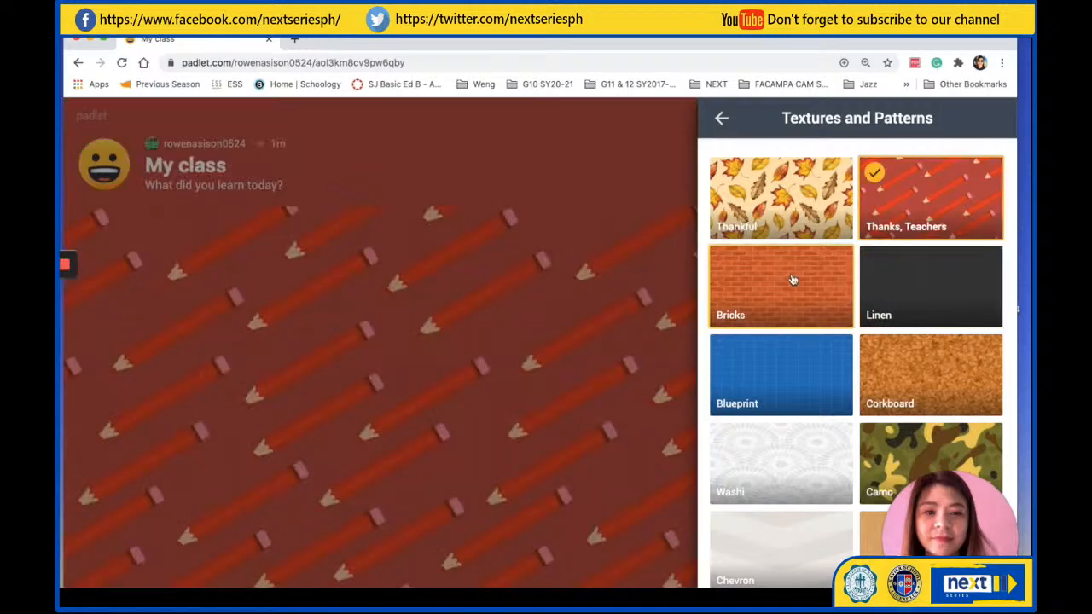
click(793, 279)
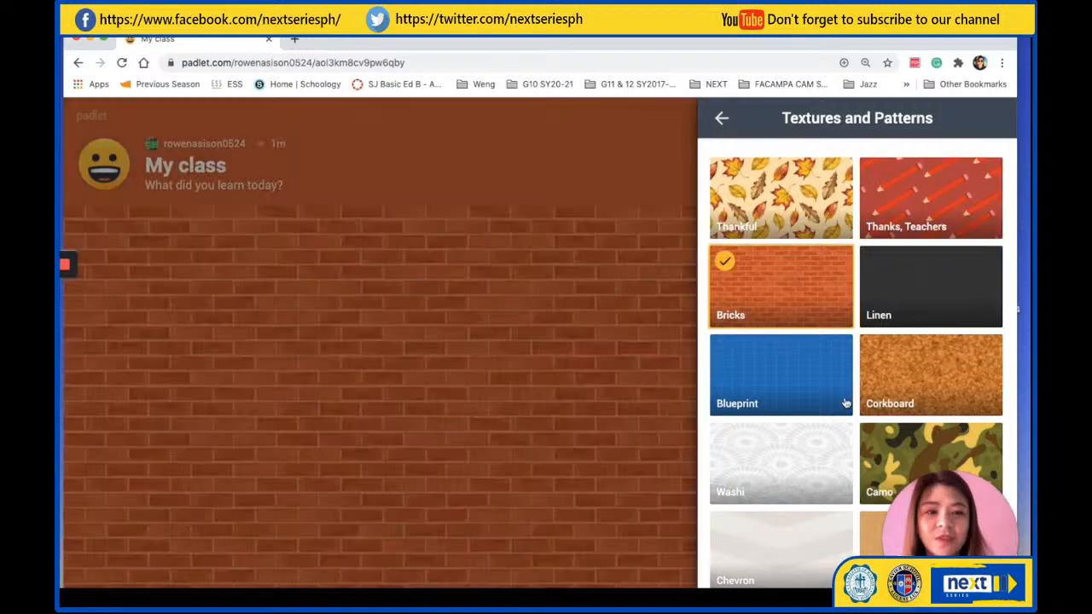
Look through the remaining Textures and Patterns wallpapers and open the Pictures wallpaper category
scroll(844, 409, down, 2)
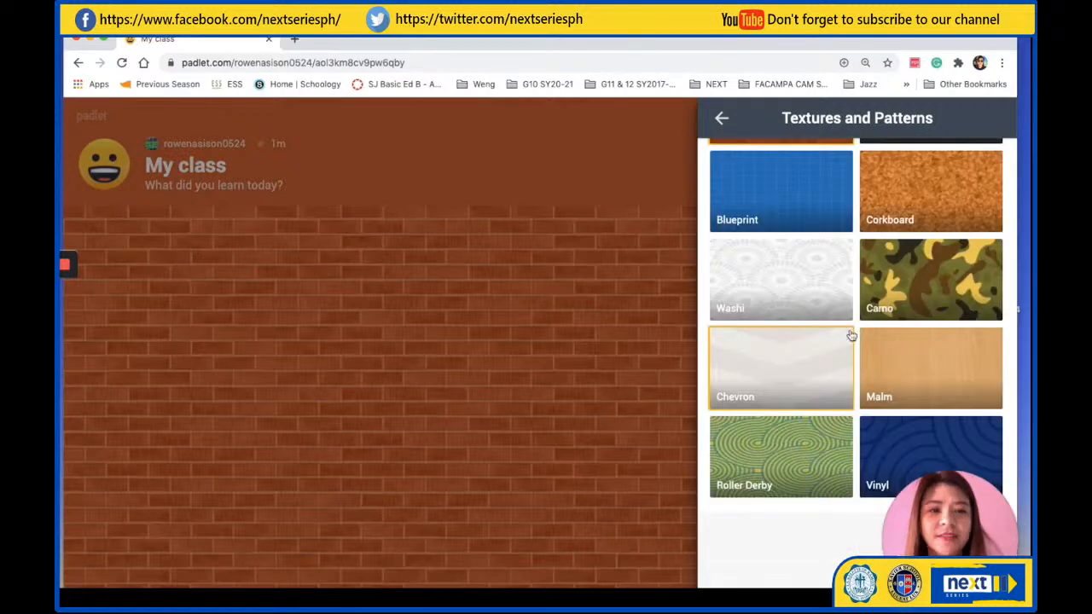
click(721, 118)
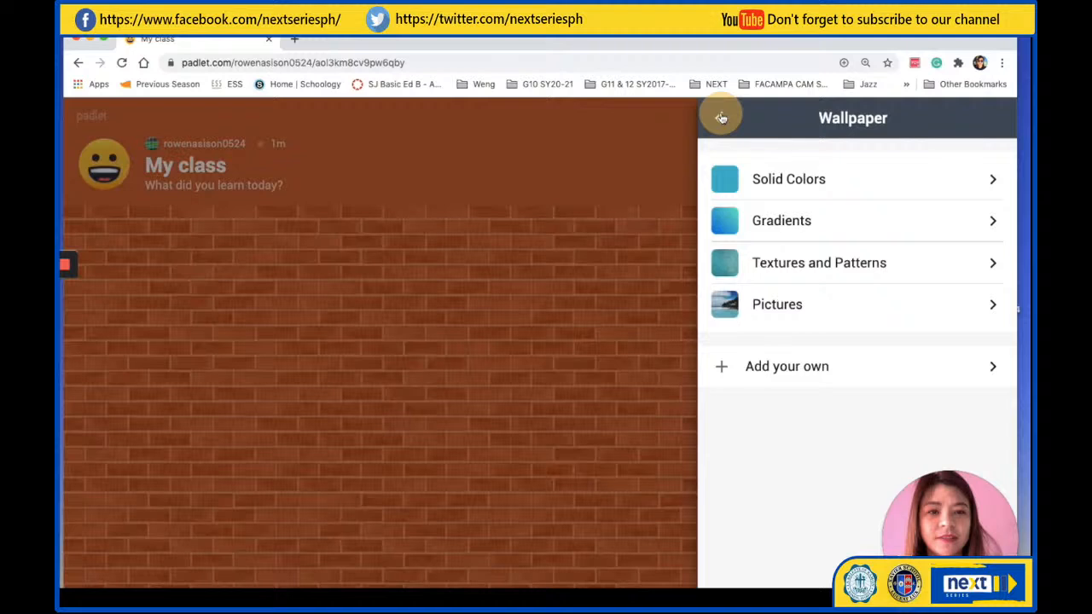
click(992, 304)
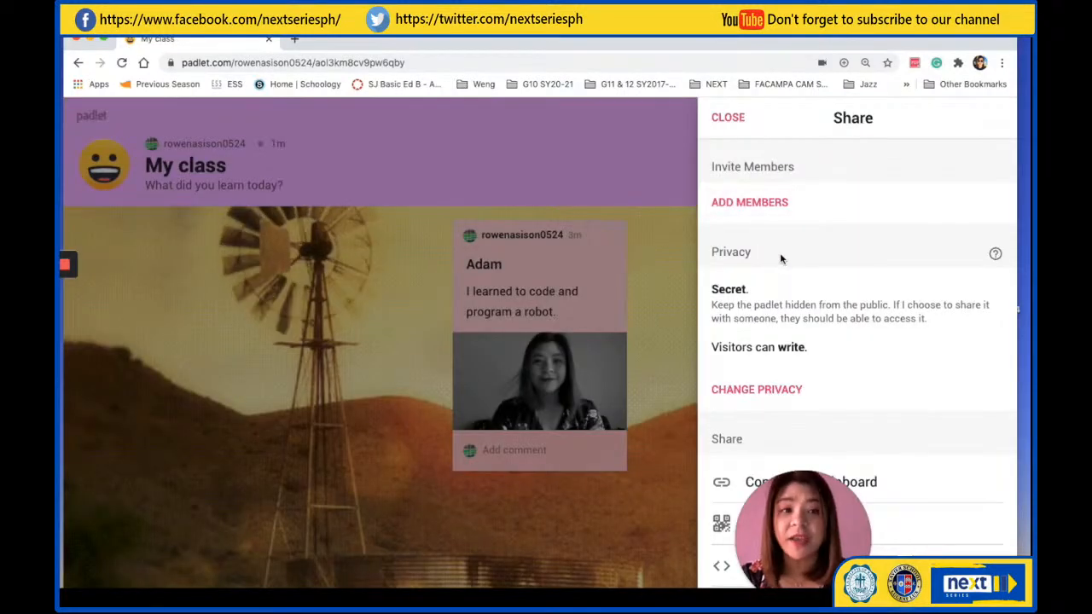
Open the padlet's privacy settings from its sharing options and review the Private, Password, Secret and Public choices
scroll(779, 255, down, 2)
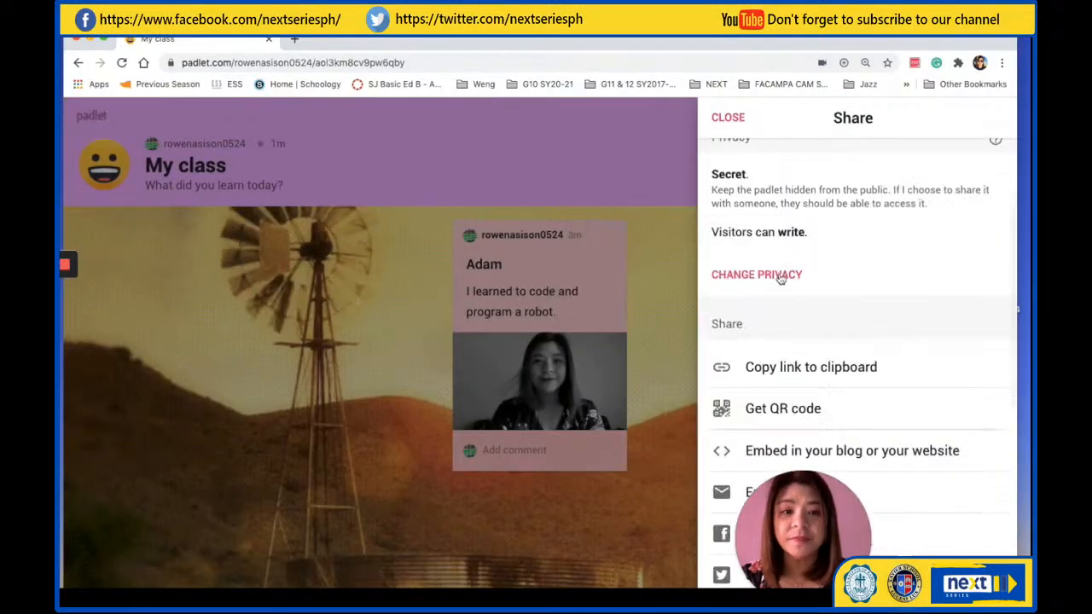
click(779, 278)
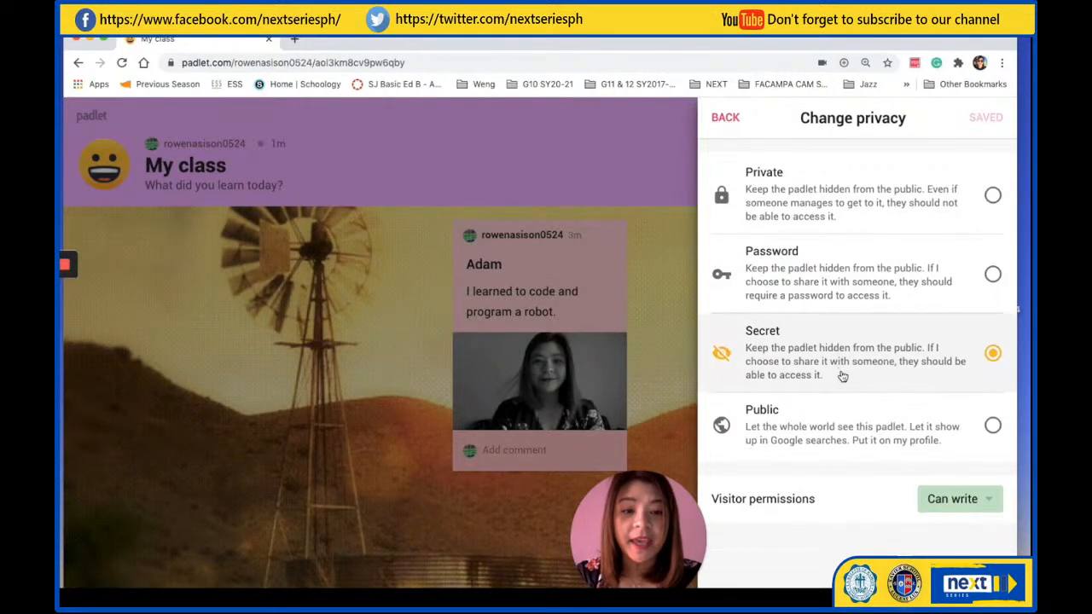
scroll(842, 376, down, 1)
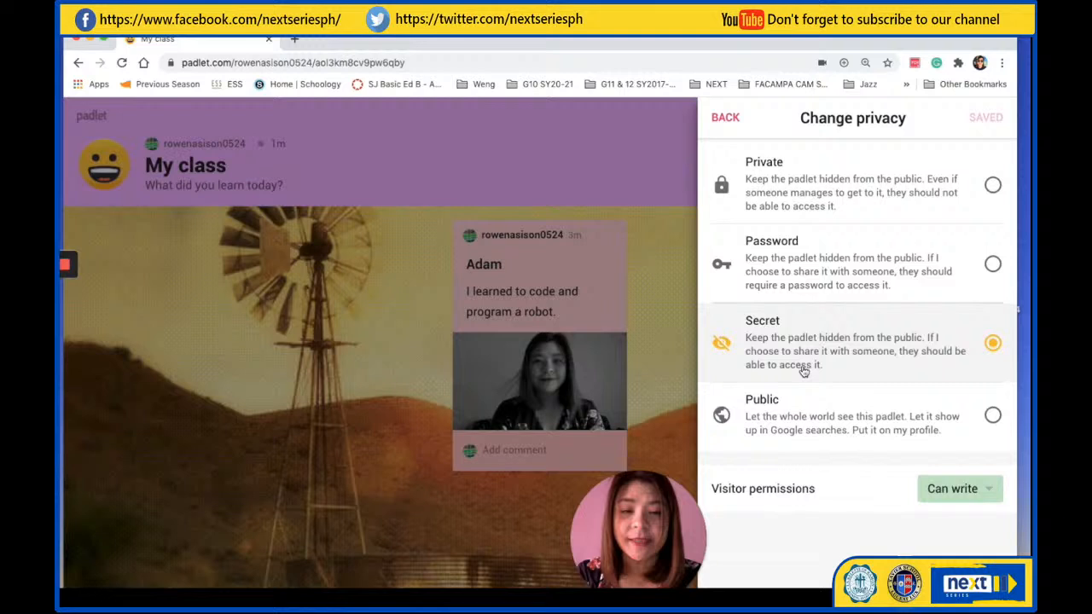
Try the Public privacy option for the padlet and switch the choice back to Secret
click(992, 415)
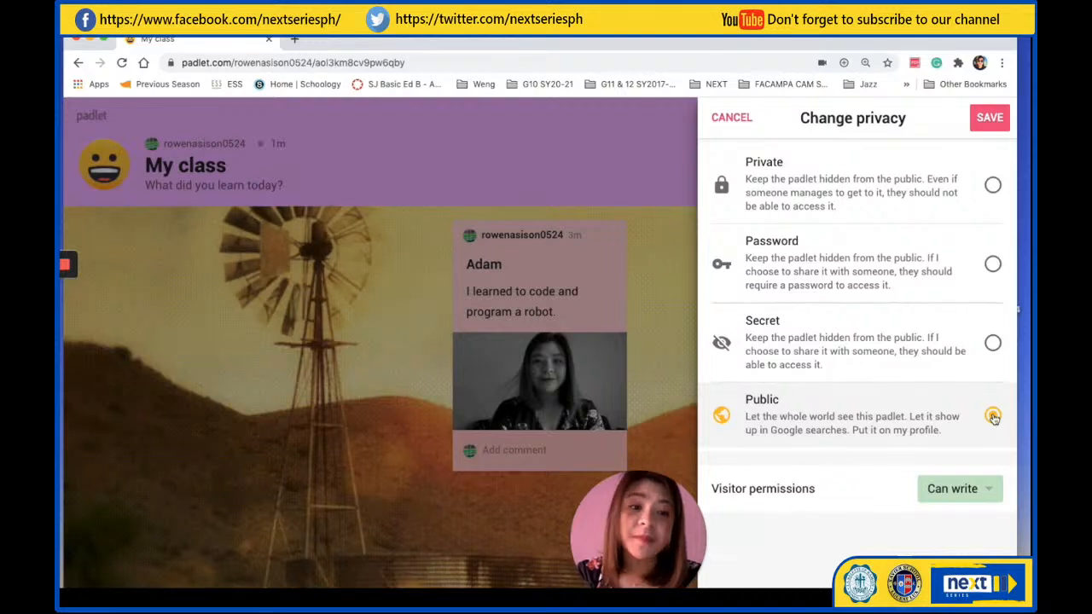
click(993, 415)
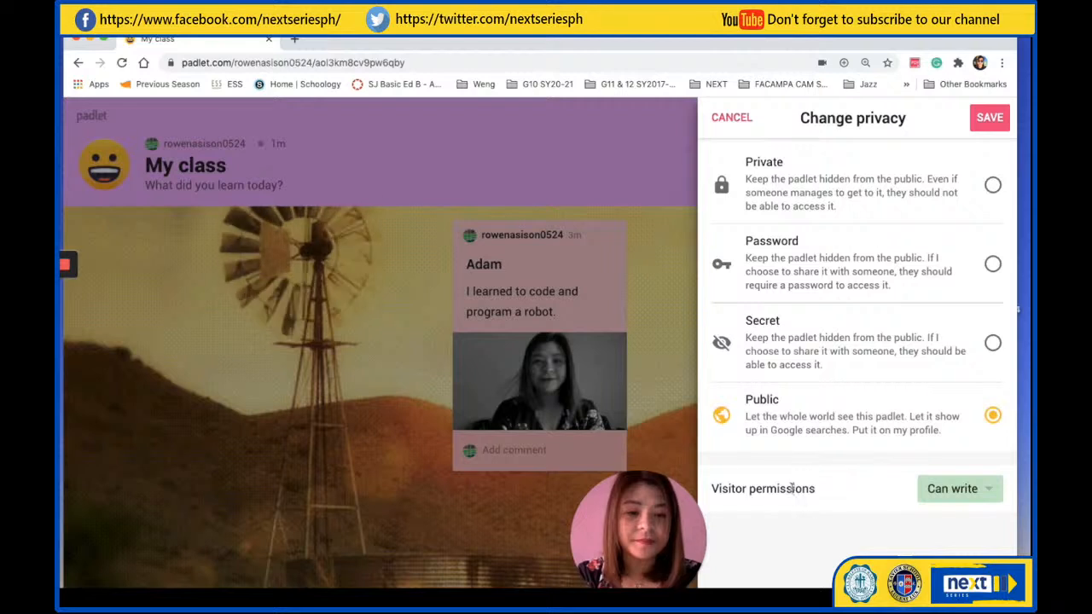
click(992, 343)
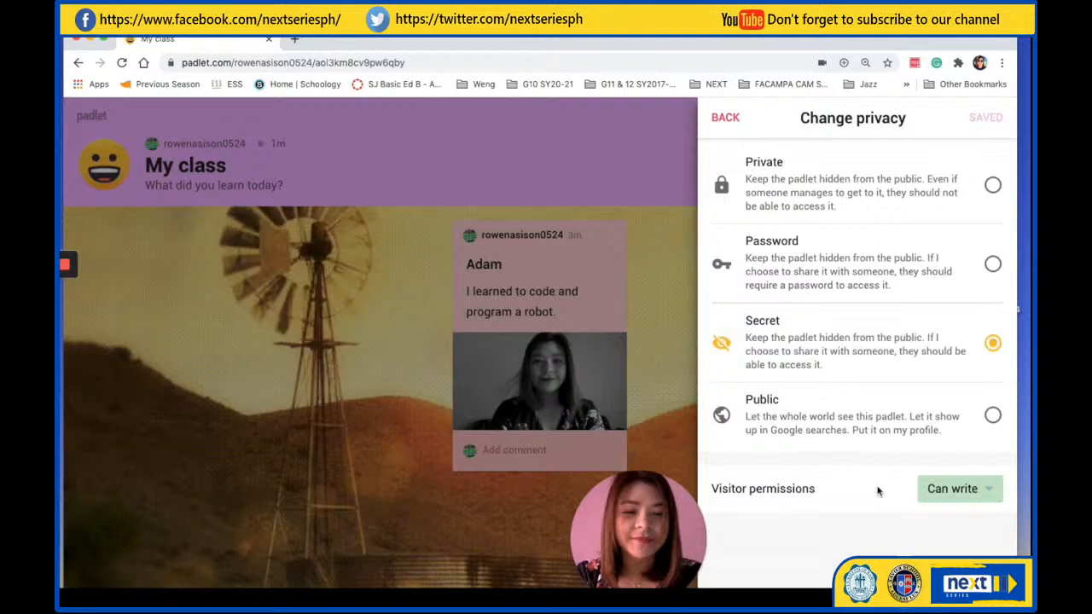
Choose Can write as the padlet's visitor permission and return to the sharing options
click(964, 500)
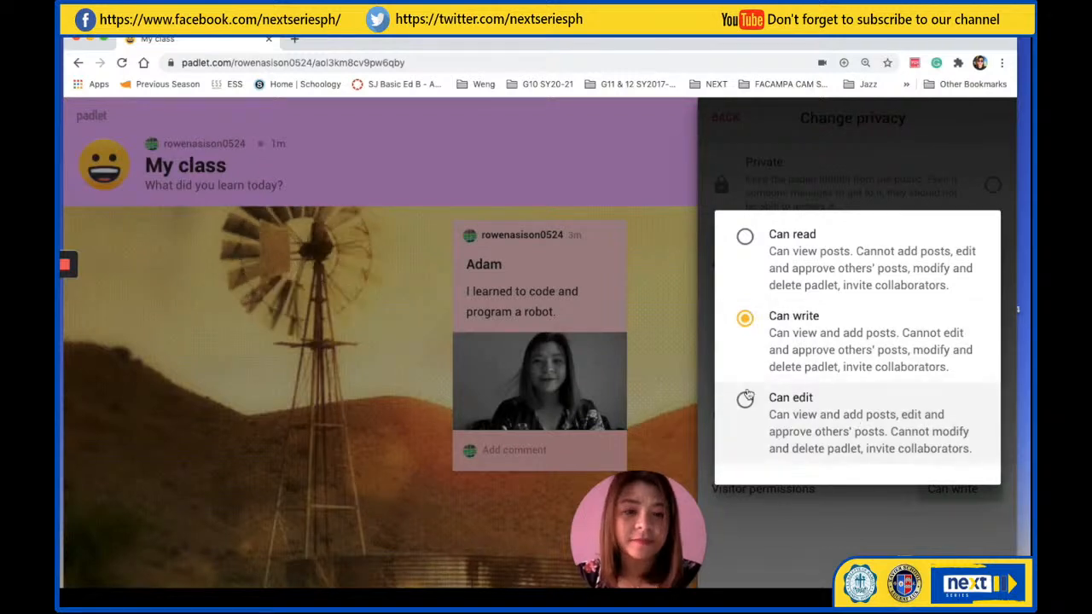
click(745, 317)
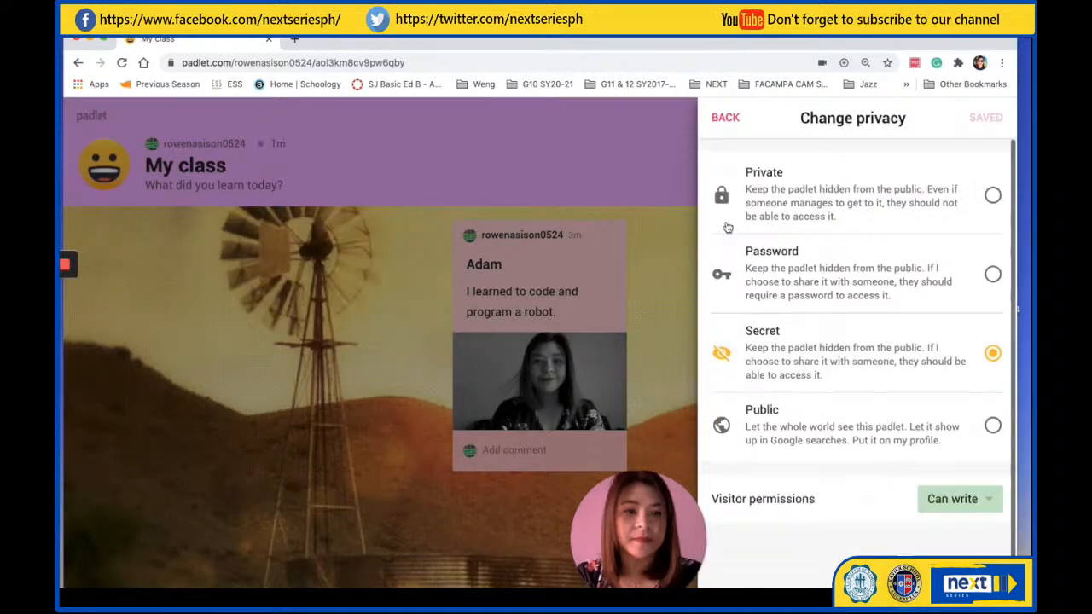
click(726, 119)
Display the padlet's QR code for sharing and close it again
scroll(904, 393, down, 3)
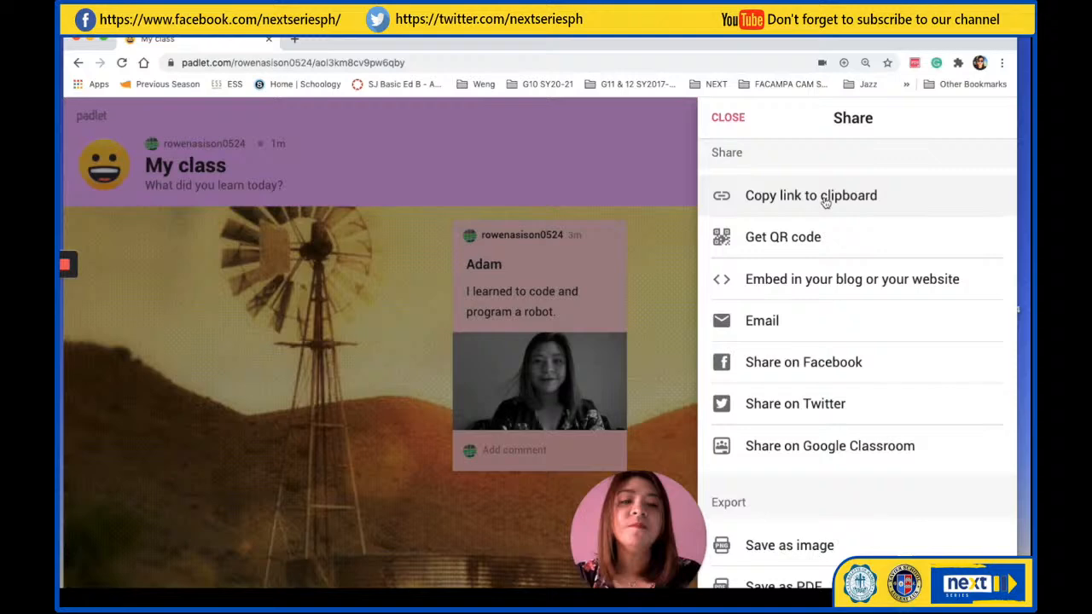
click(790, 243)
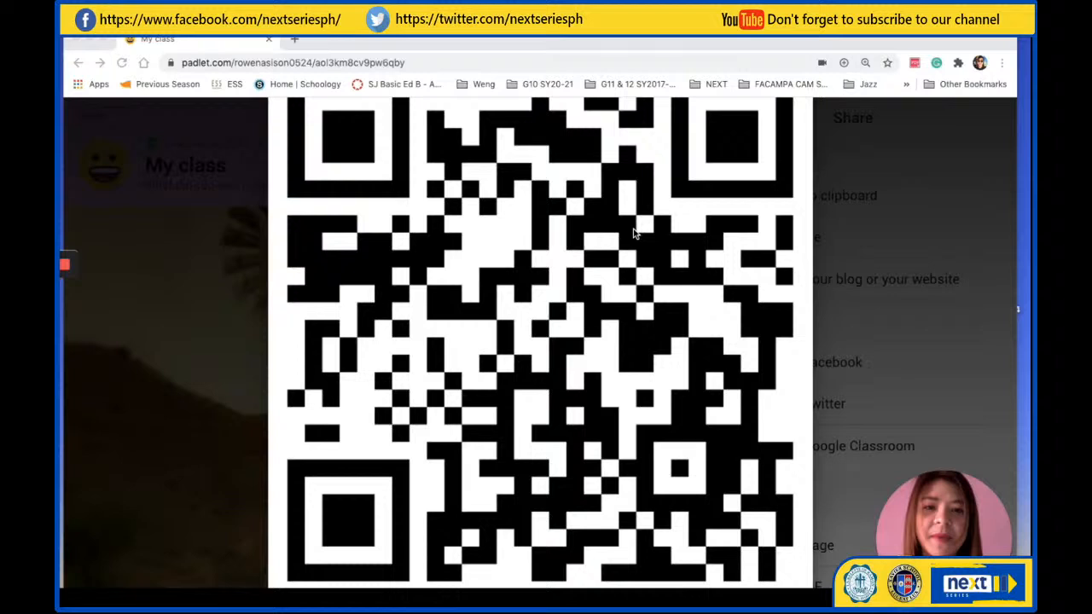
click(909, 175)
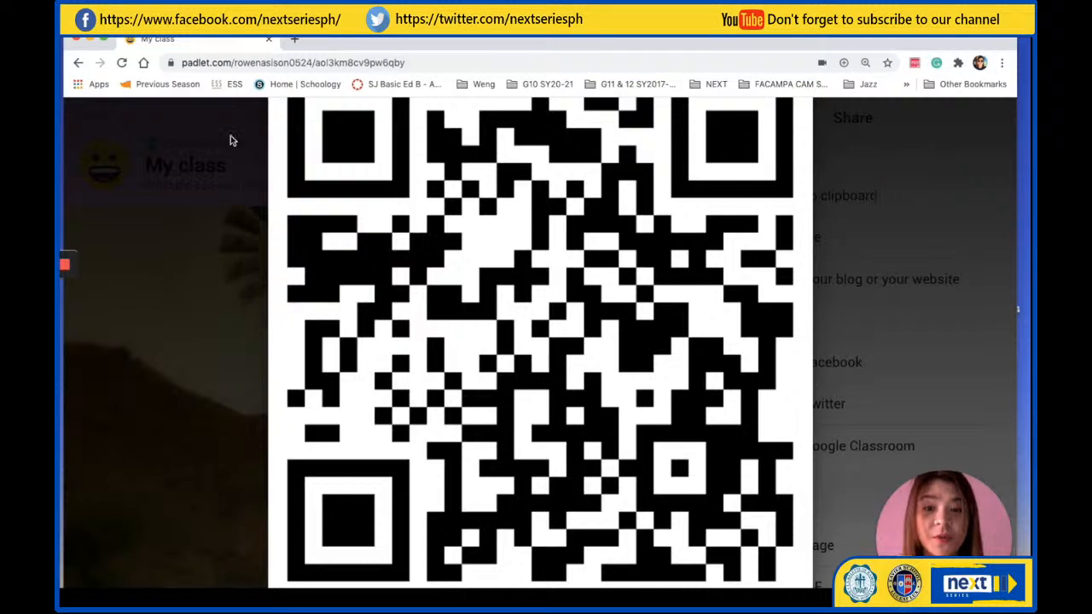
click(227, 170)
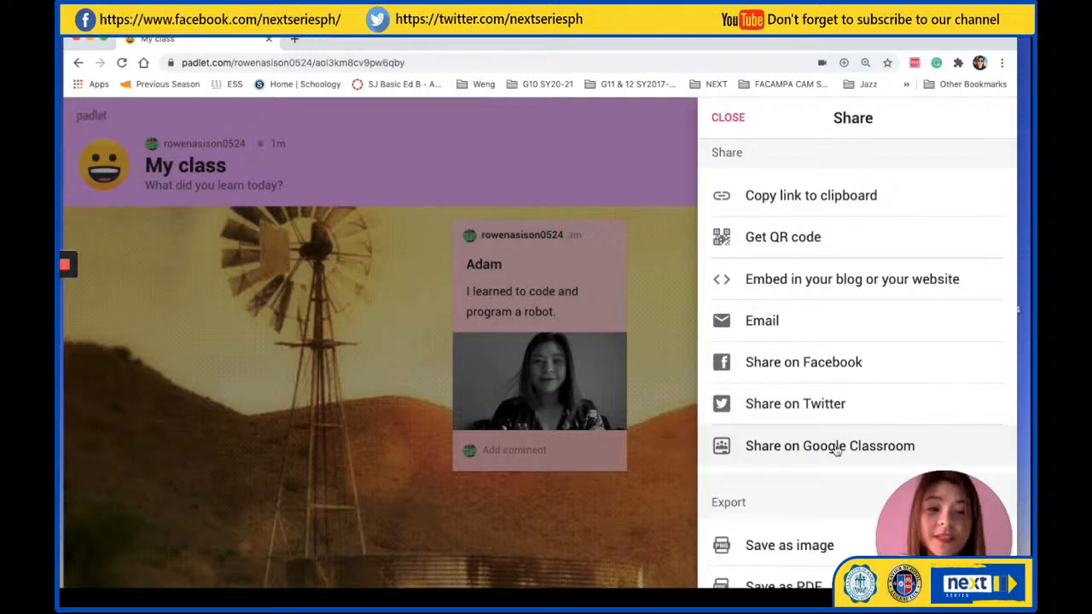
Review the padlet's remaining sharing and export options, and leave the Share settings
scroll(836, 451, down, 2)
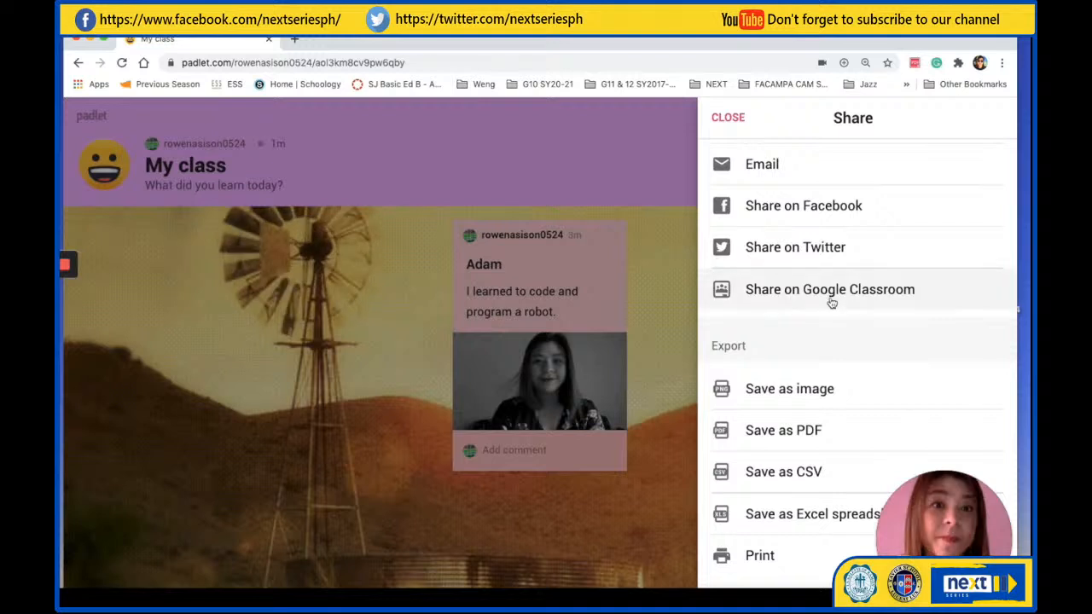
scroll(831, 302, down, 1)
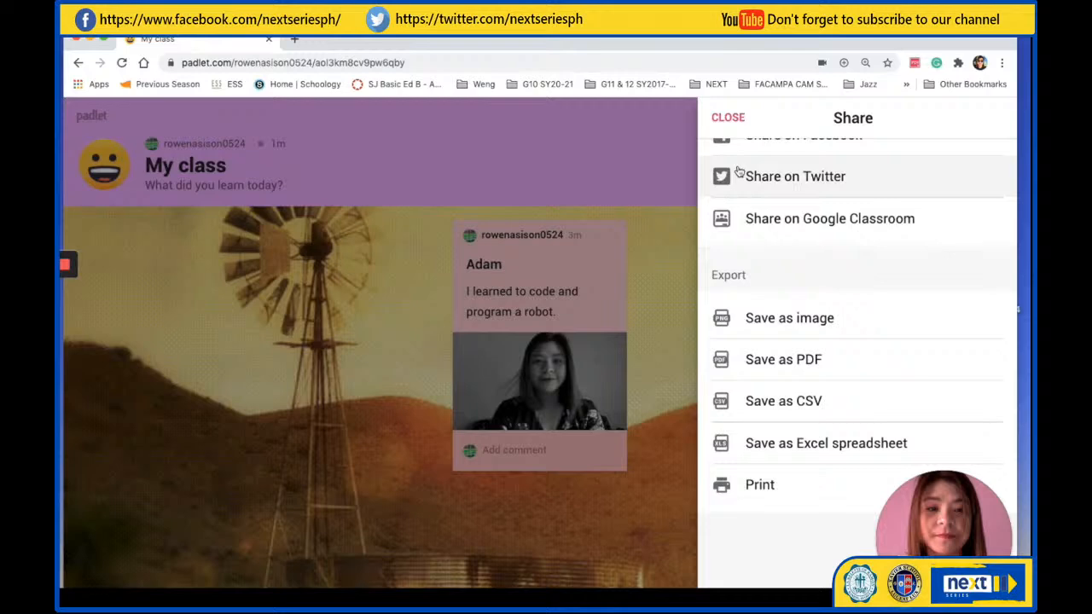
scroll(764, 267, up, 5)
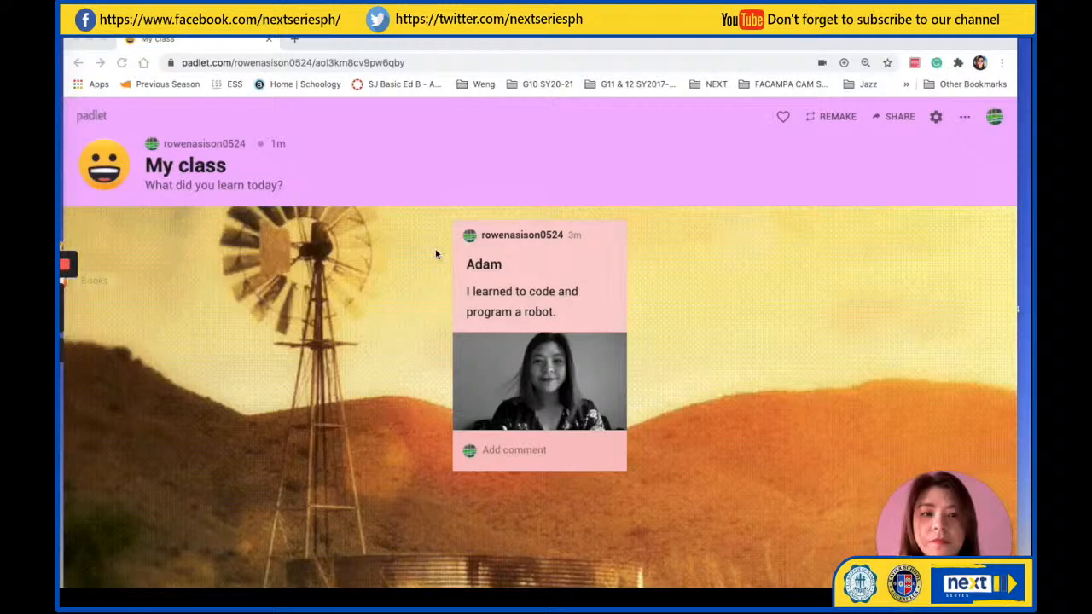
Remake the padlet as "Remake of My class" with the same description, copying both its design and its posts
click(835, 119)
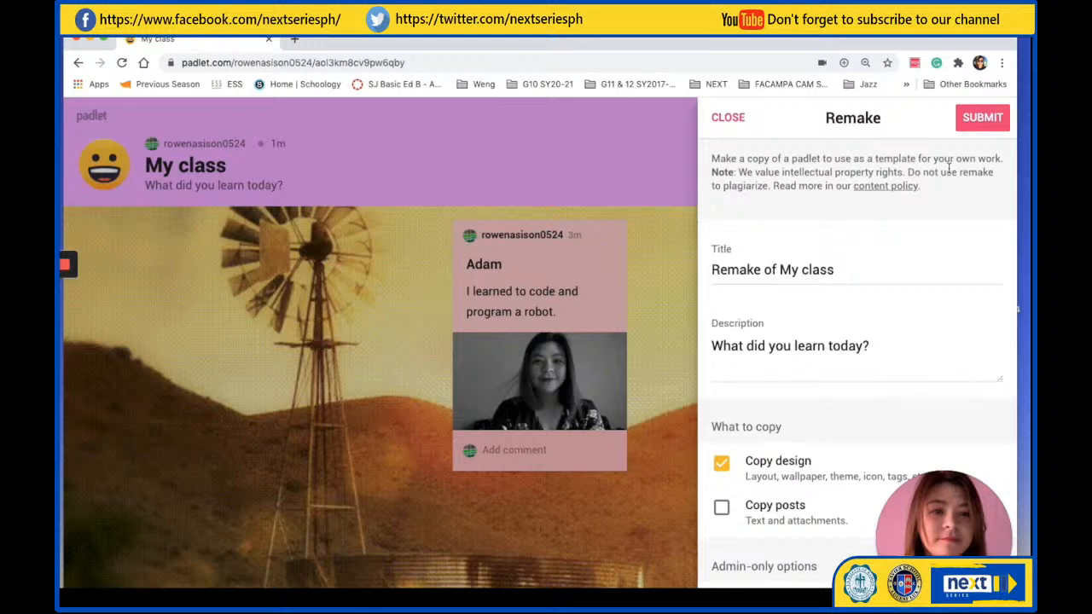
click(747, 270)
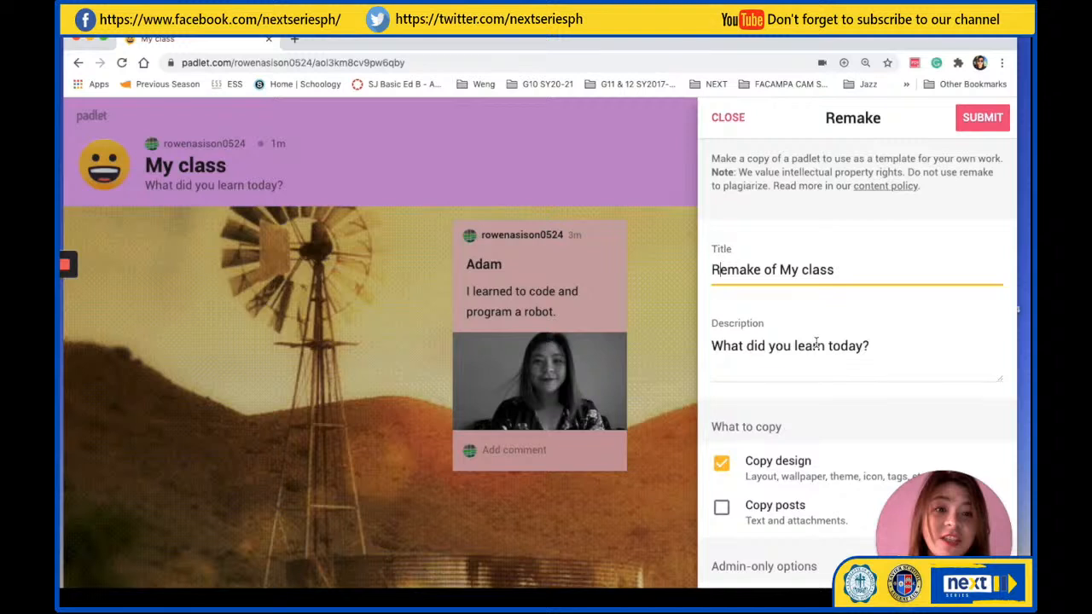
click(768, 350)
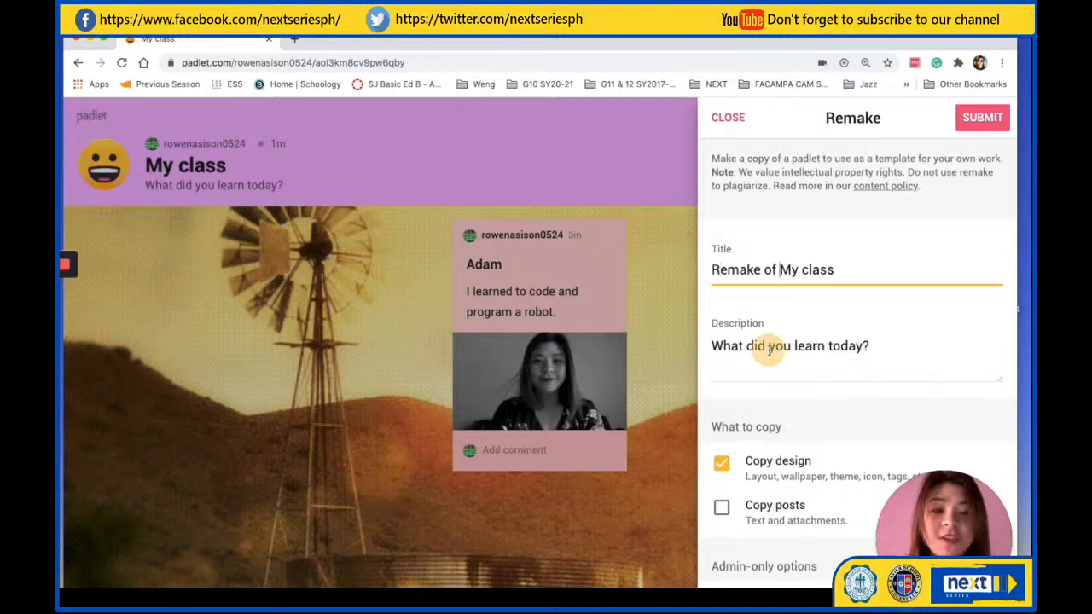
click(769, 350)
scroll(770, 354, down, 2)
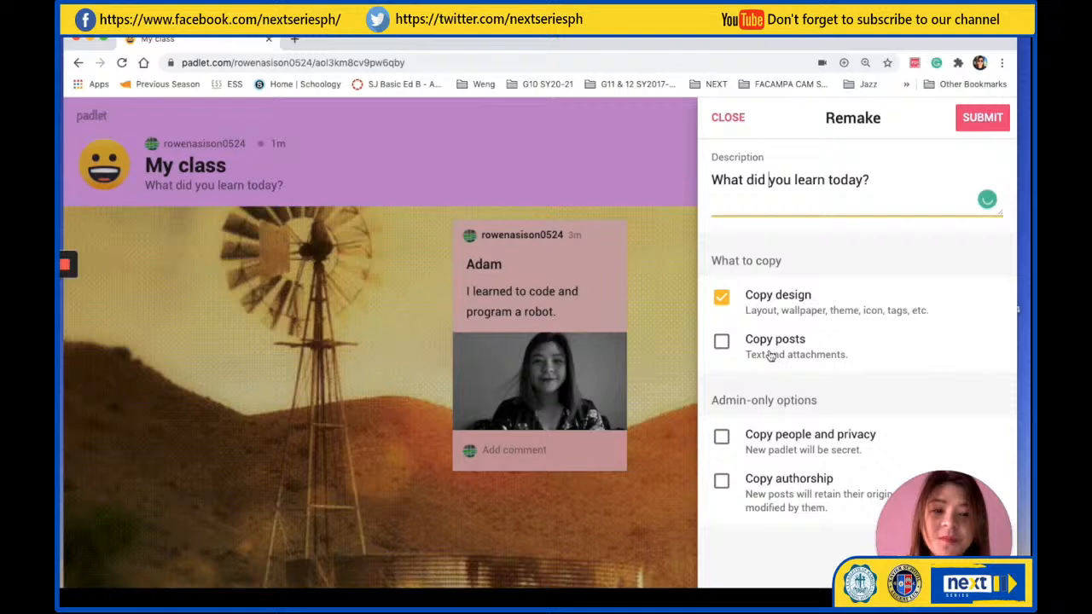
scroll(830, 264, down, 1)
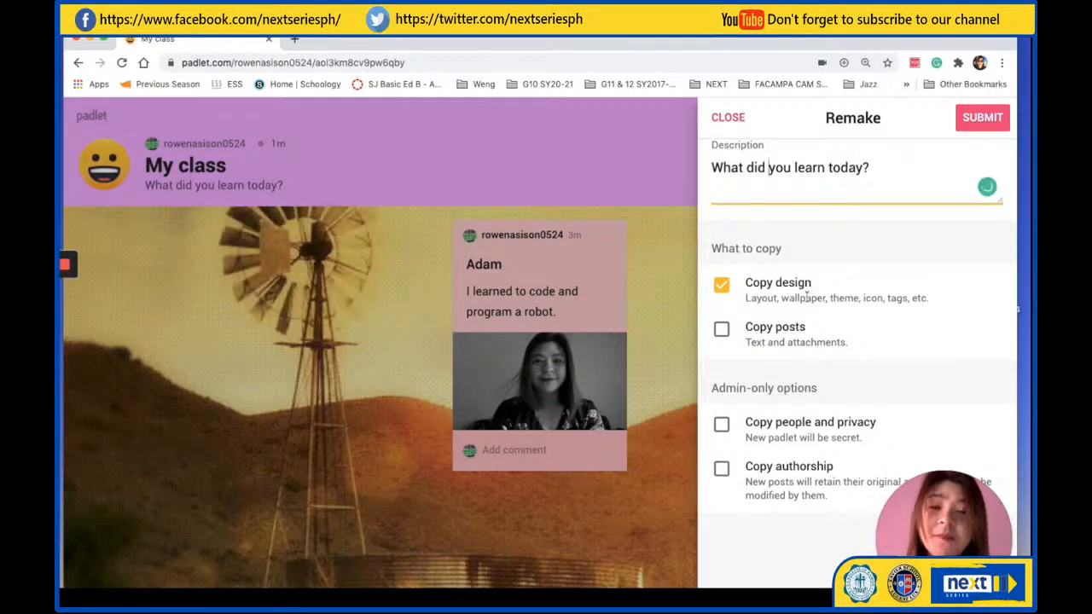
click(725, 333)
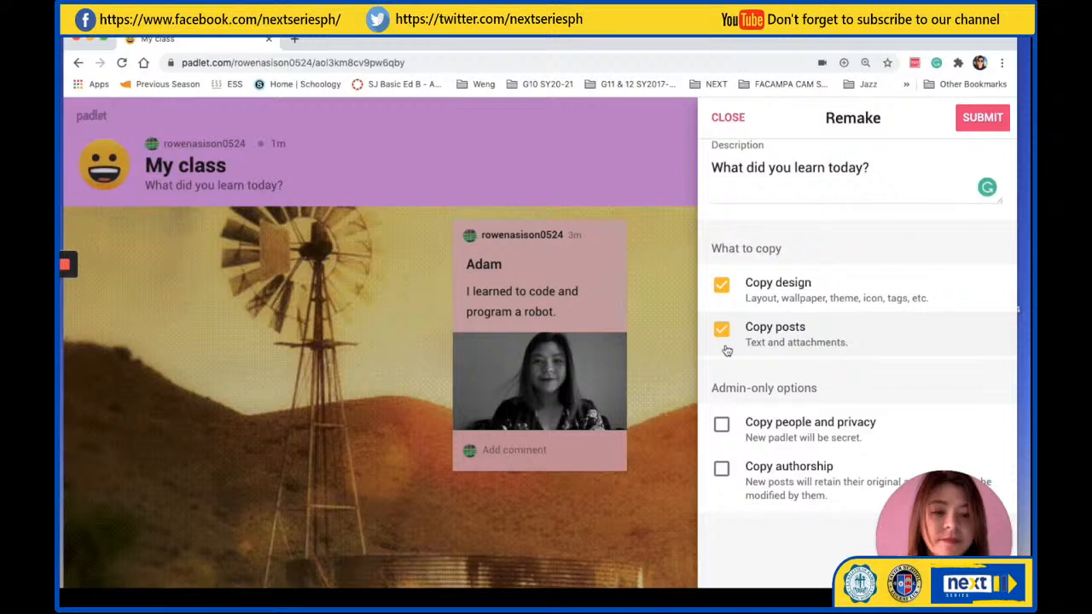
click(983, 118)
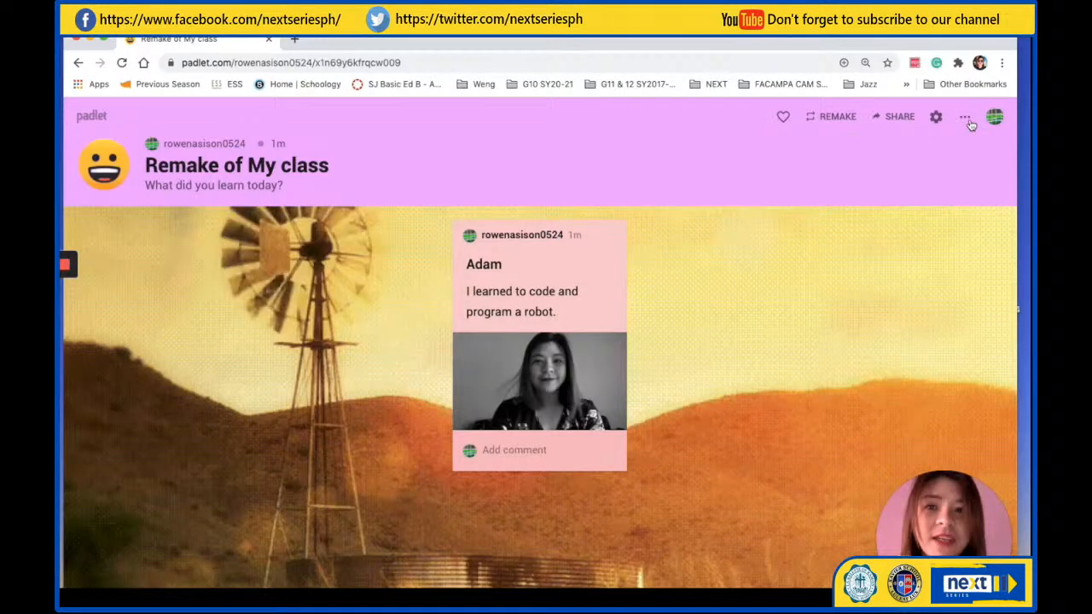
Look over the account options and log out of the Padlet account
mouse_move(65, 265)
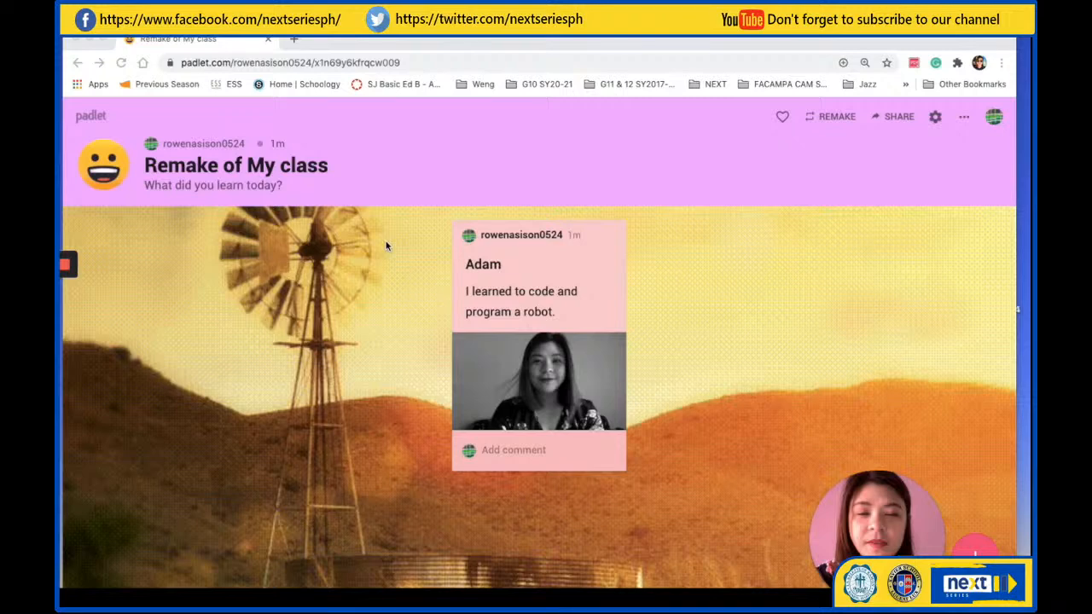
click(995, 118)
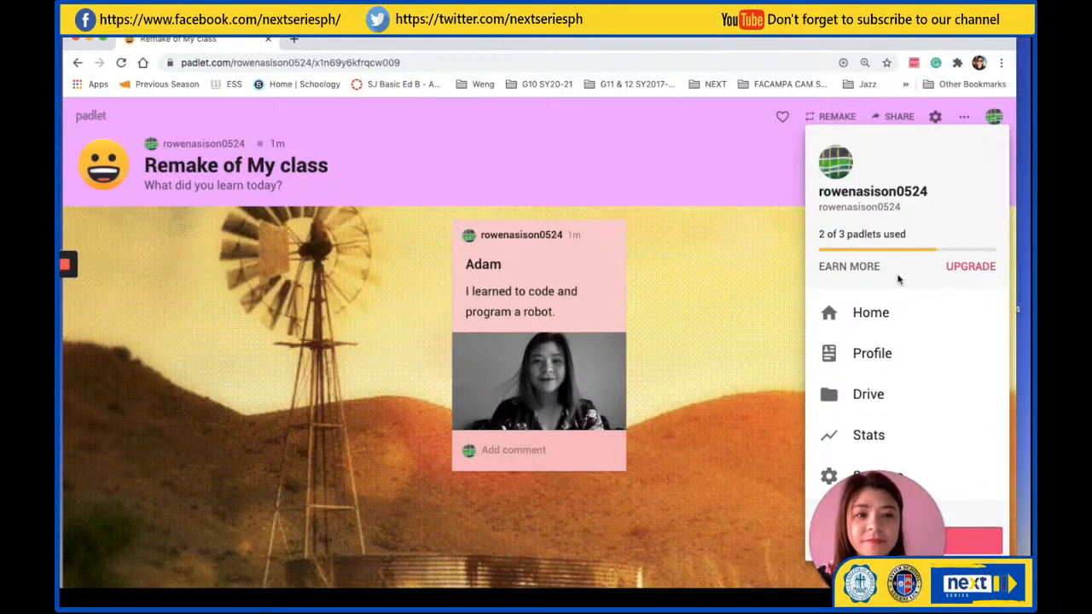
scroll(887, 281, down, 1)
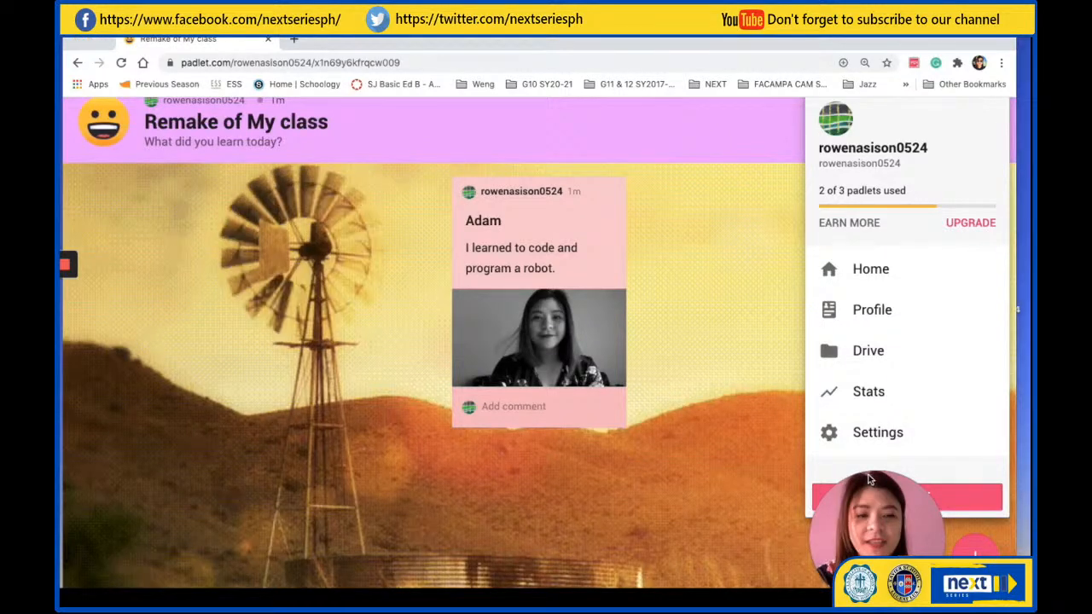
click(913, 500)
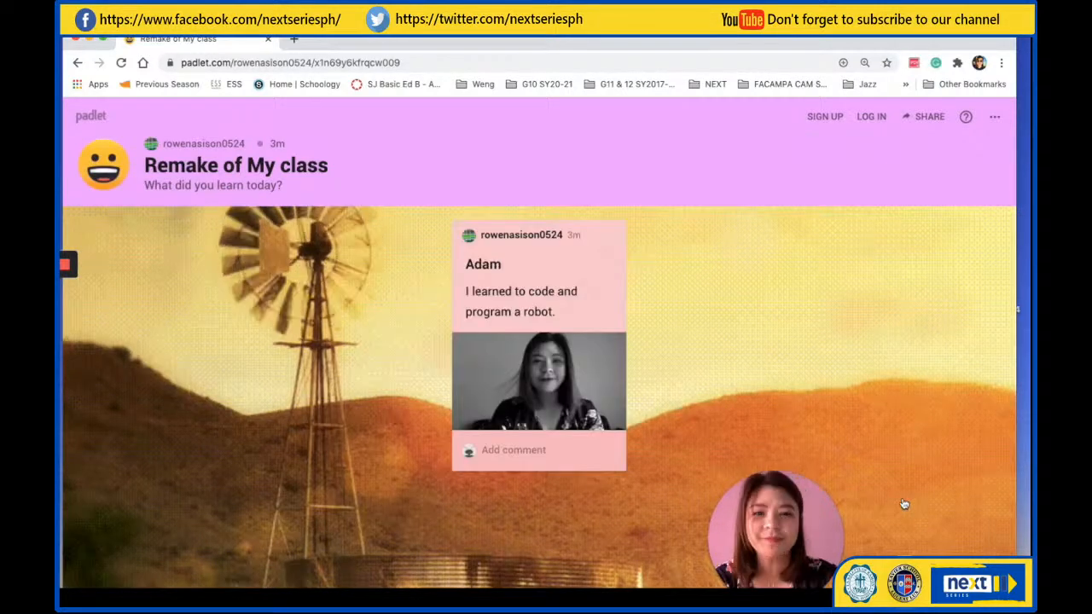
mouse_move(68, 369)
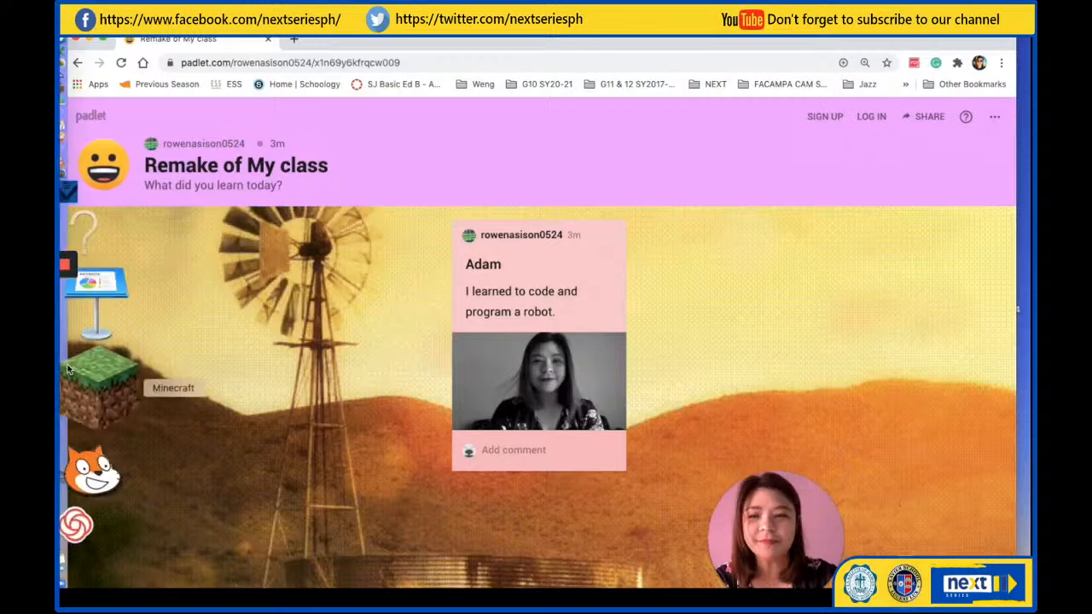
click(68, 368)
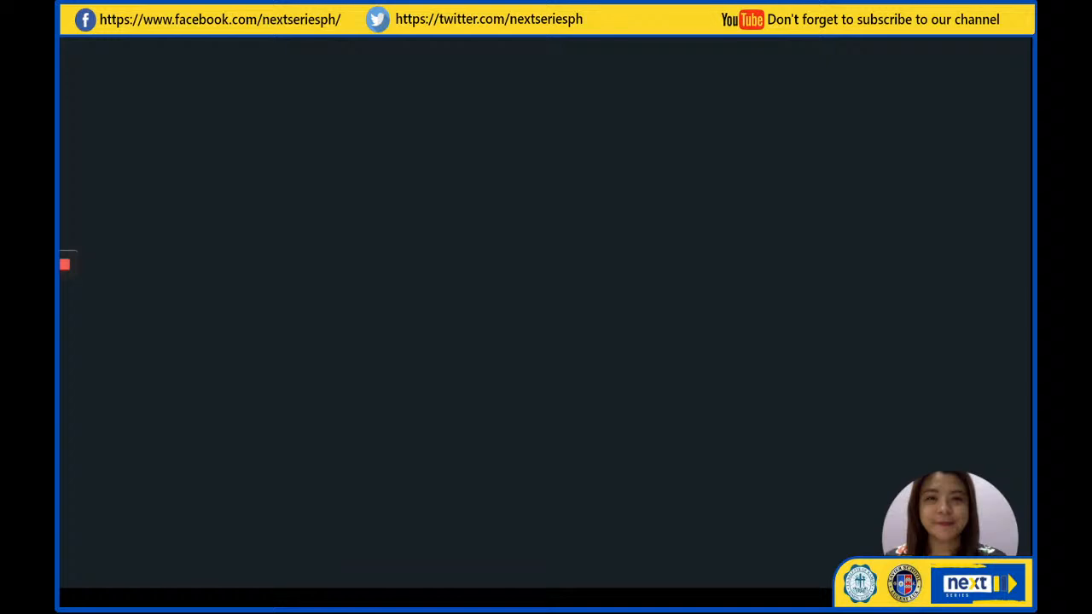
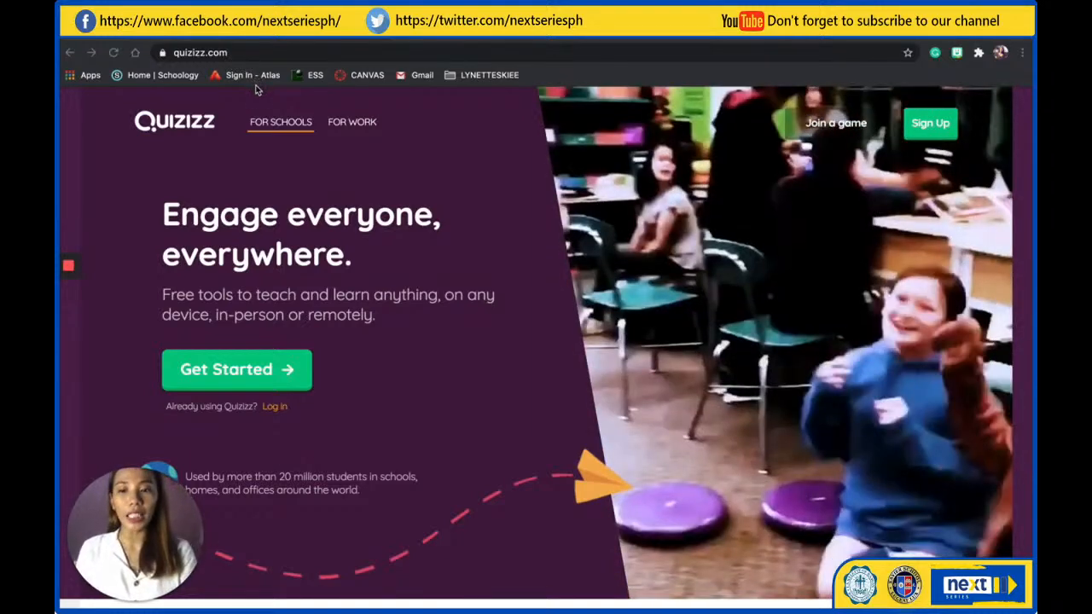
Go to the Quizizz sign-up page and choose to sign up with a Google account
click(930, 125)
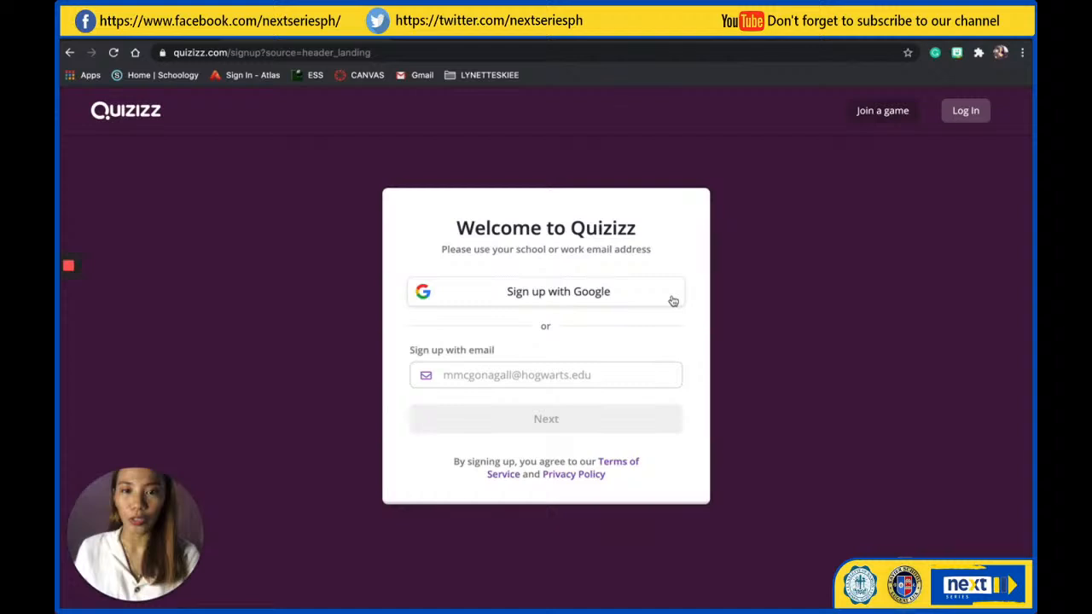
click(549, 302)
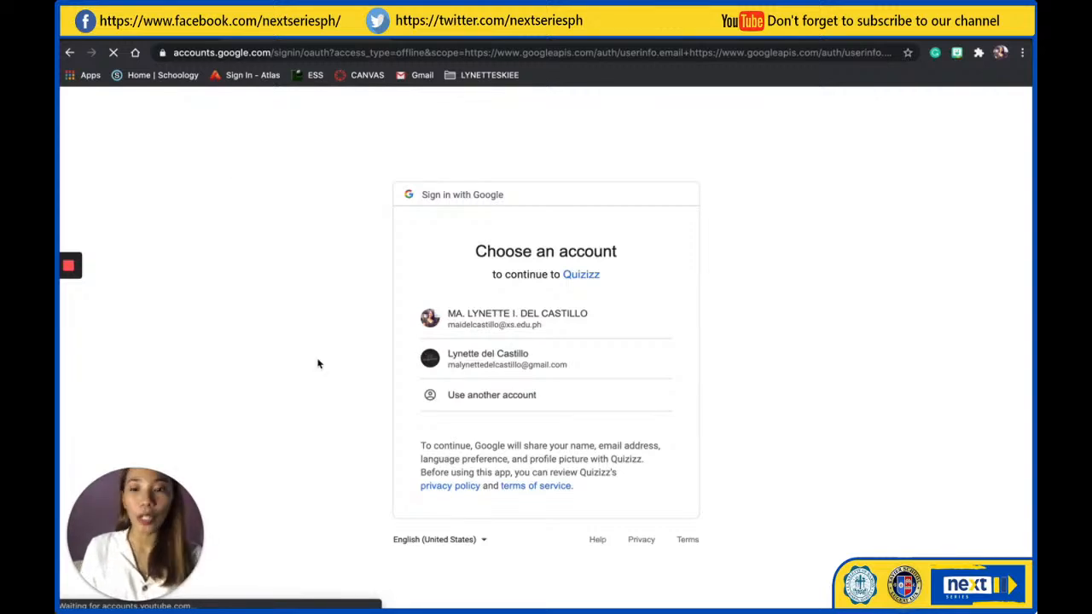
mouse_move(62, 297)
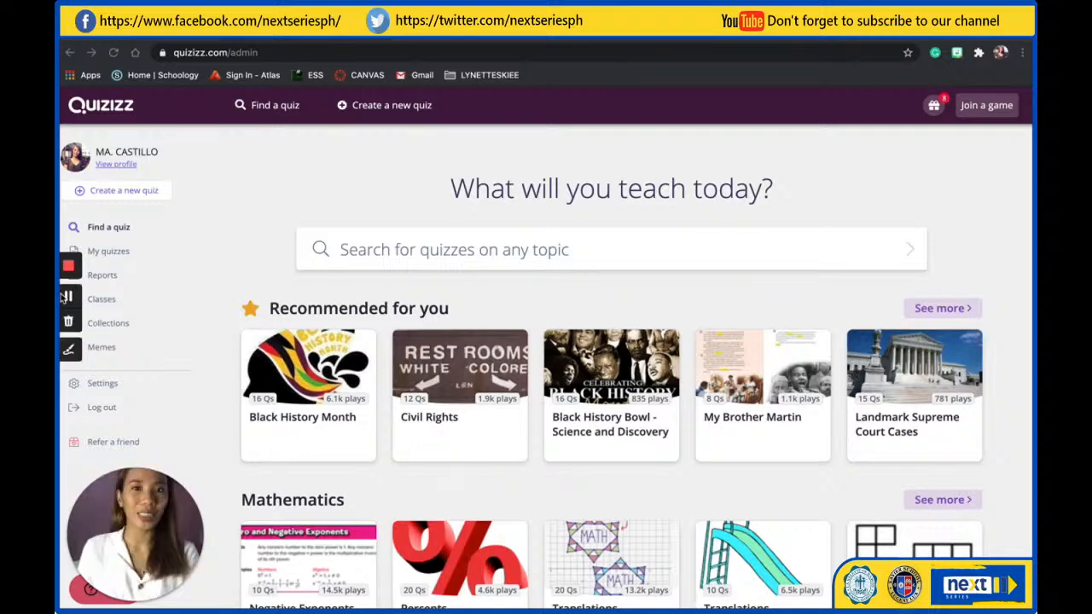
click(65, 296)
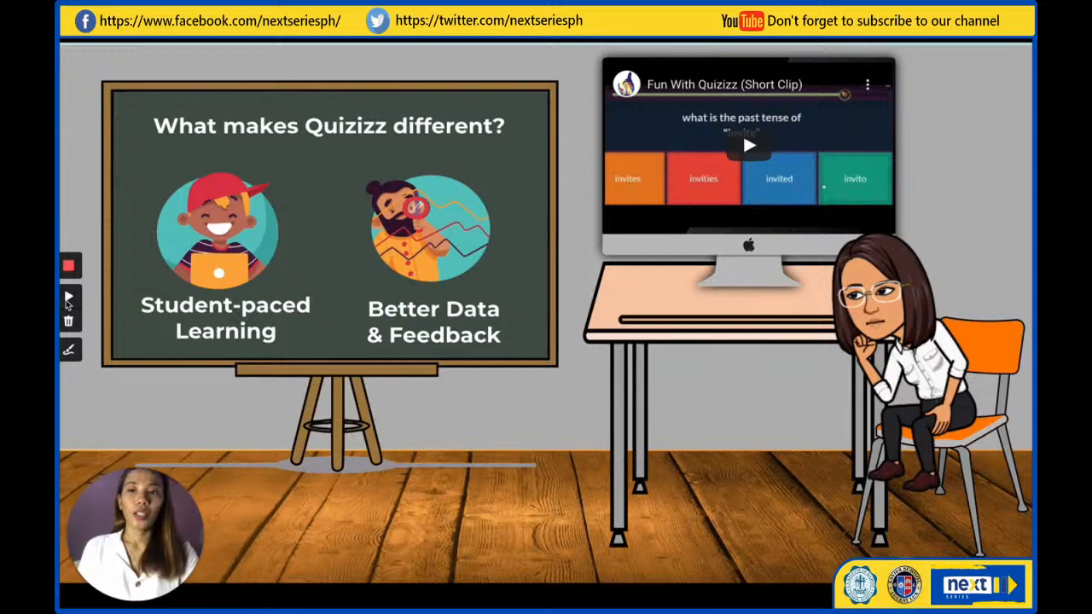
click(67, 298)
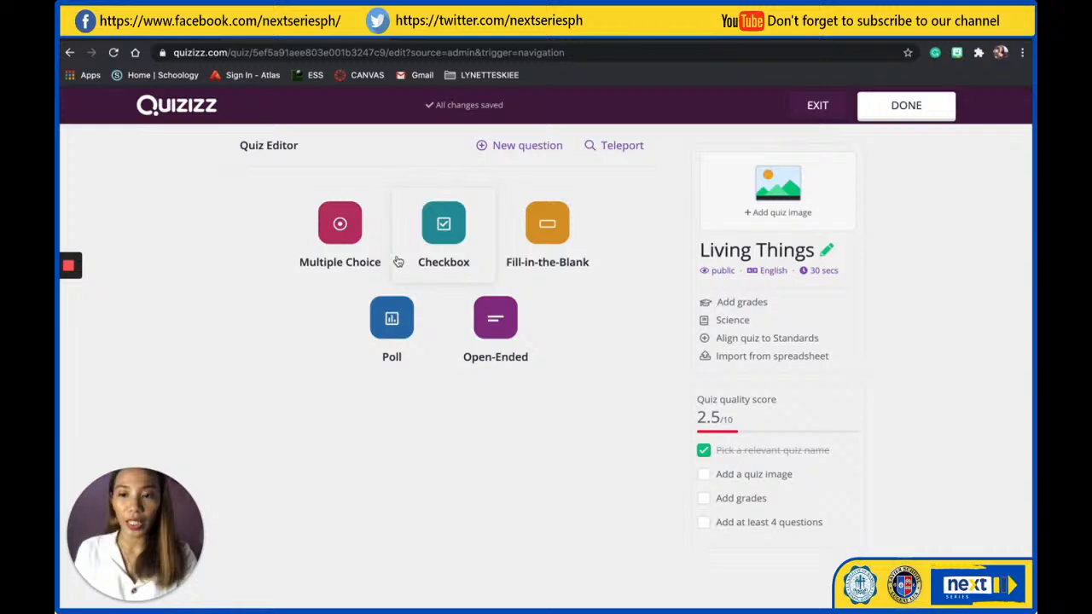
Add a multiple-choice question to the Living Things quiz reading "Which is NOT an example of a living thing?"
click(337, 224)
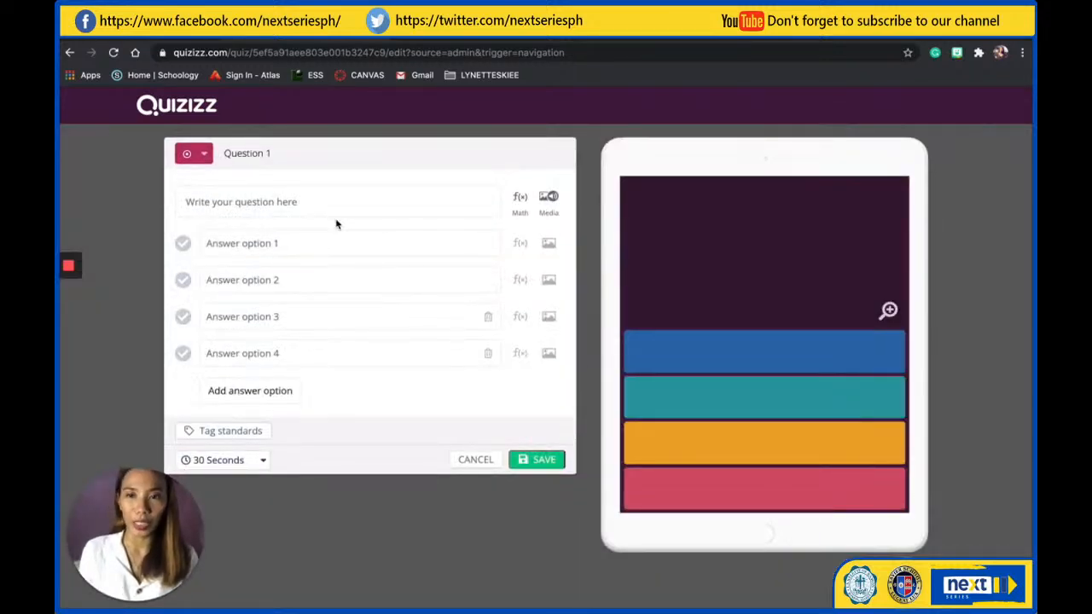
click(257, 203)
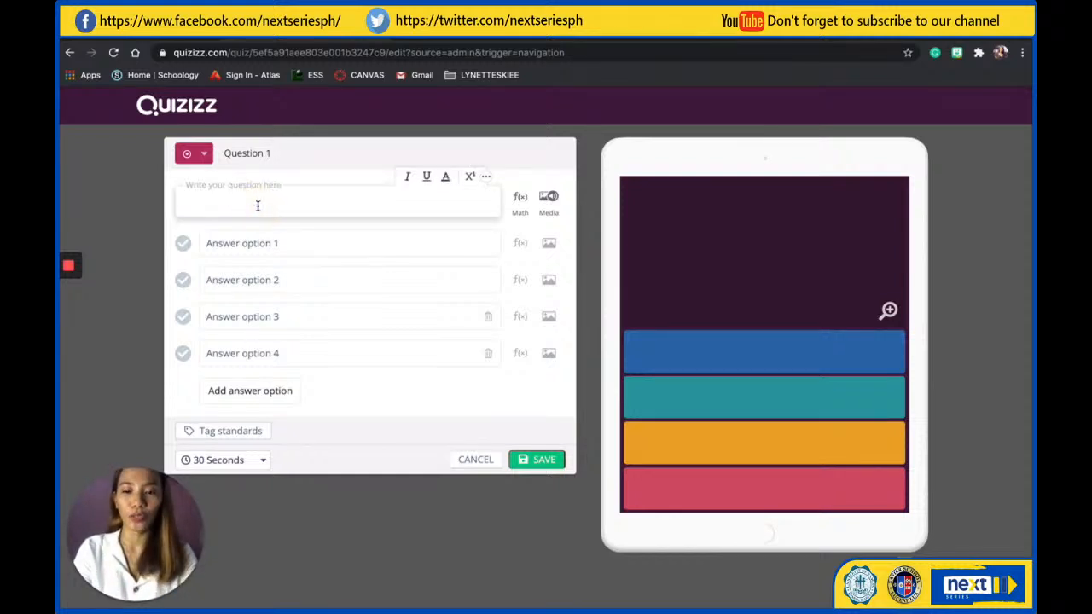
text(Which is NOT)
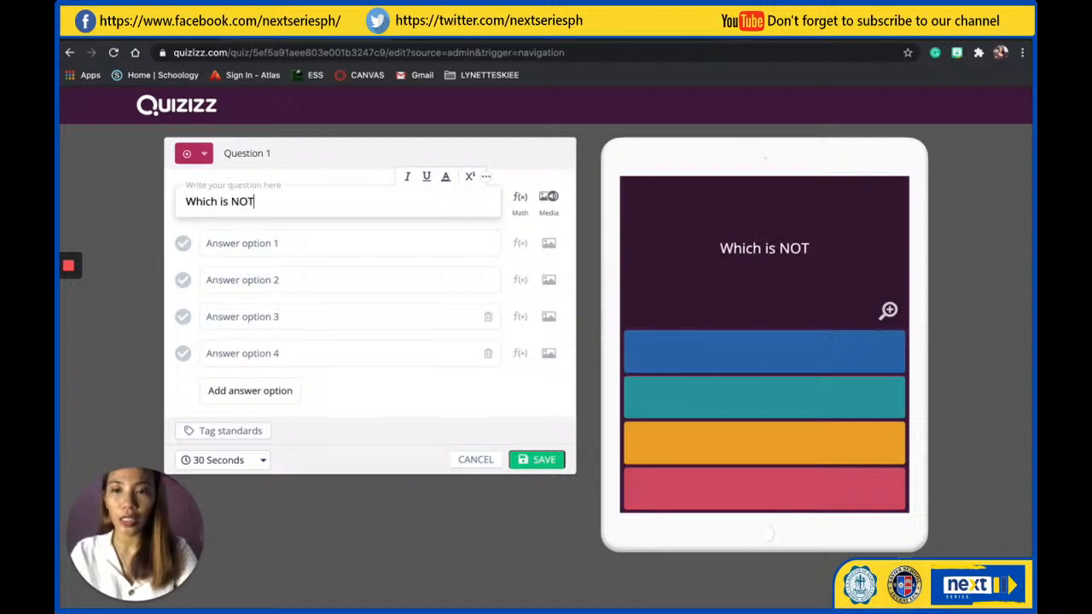
text( an example of a )
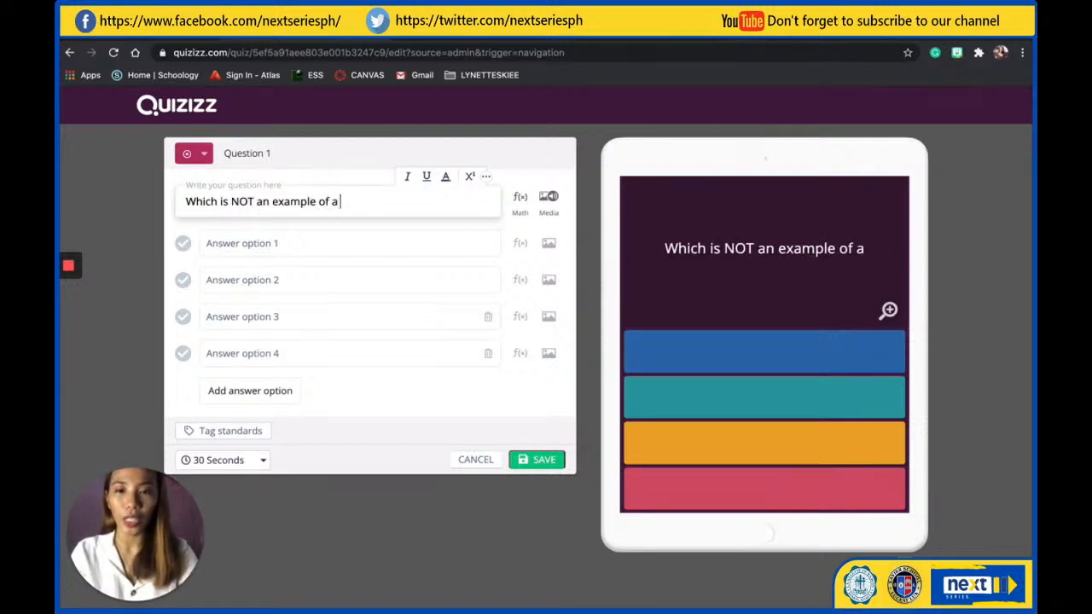
text(liv)
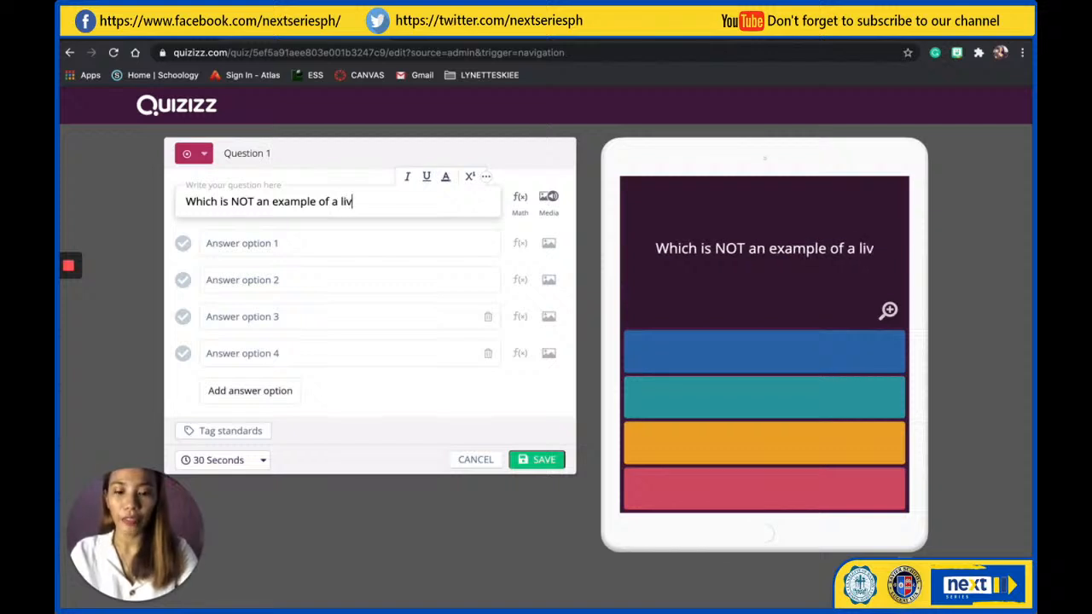
text(ing thing?)
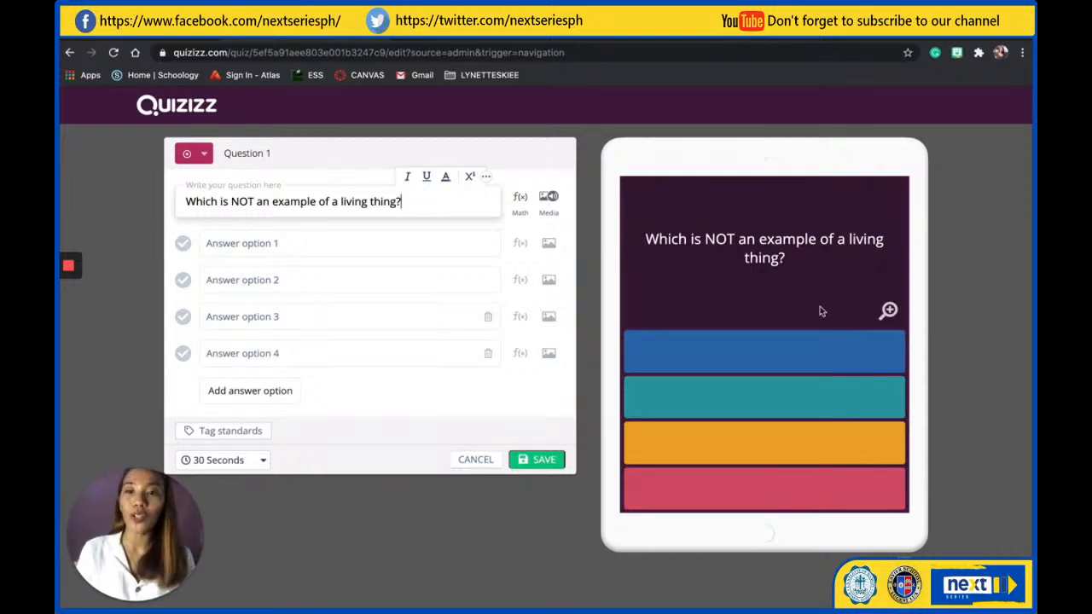
Fill in the four answer options as dog, mug, plant and cat
click(338, 243)
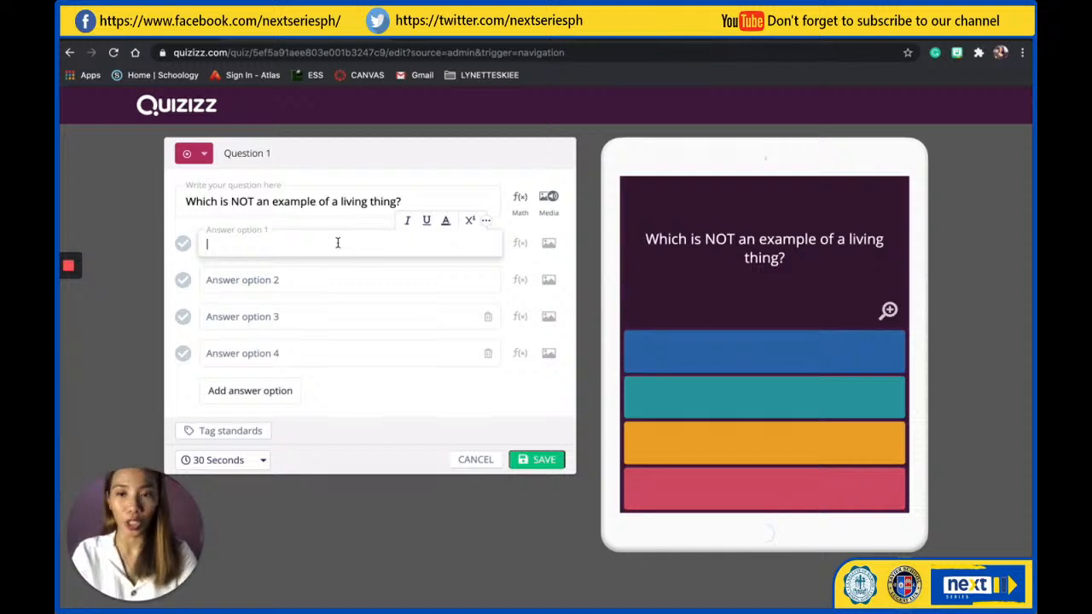
text(dog)
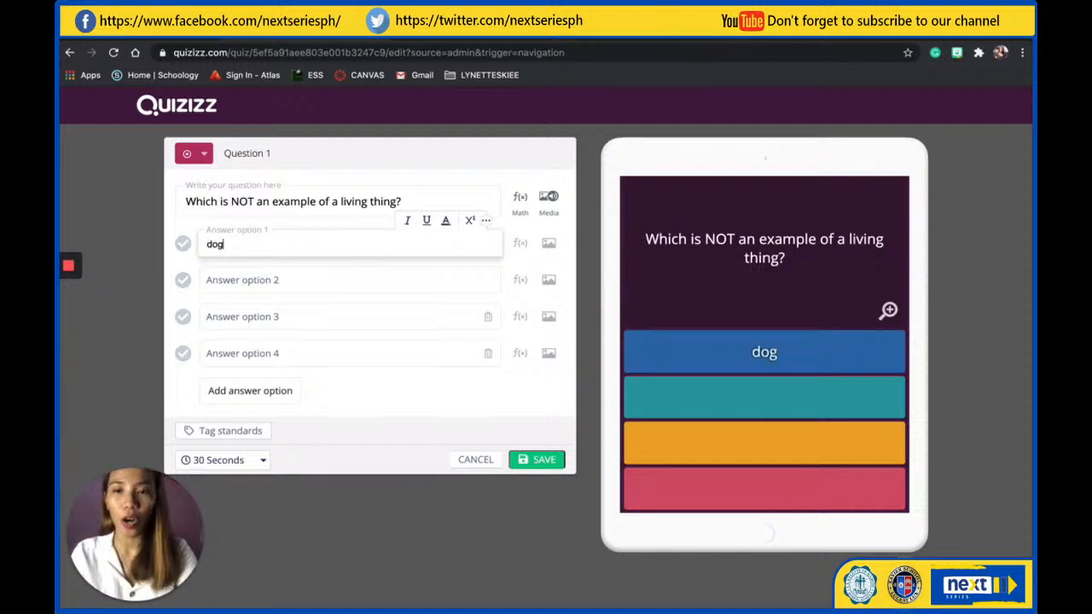
key(Tab)
text(mu)
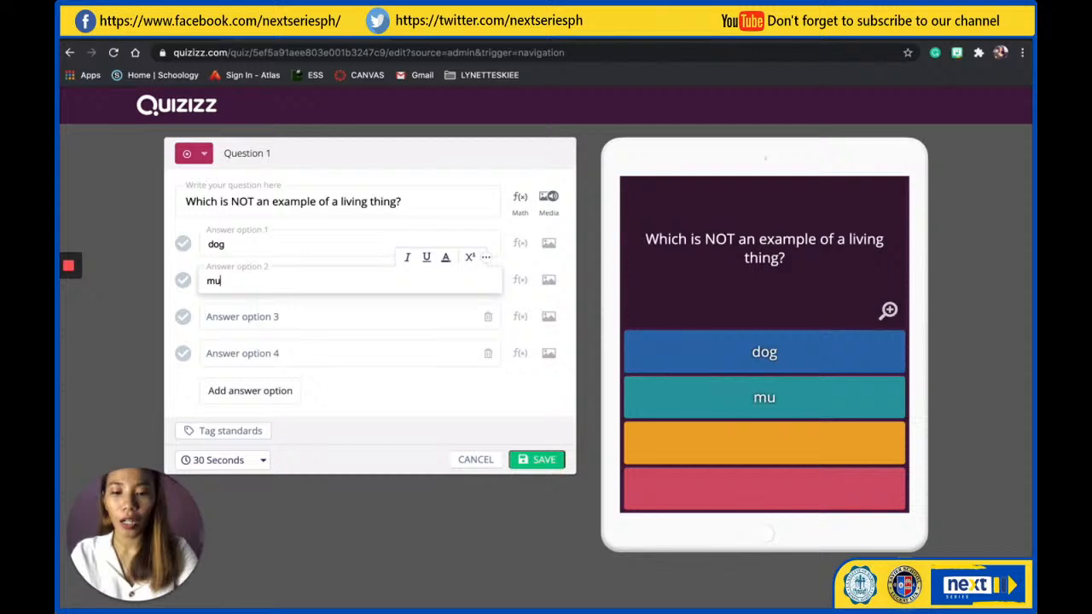
text(g)
key(Tab)
text(paper)
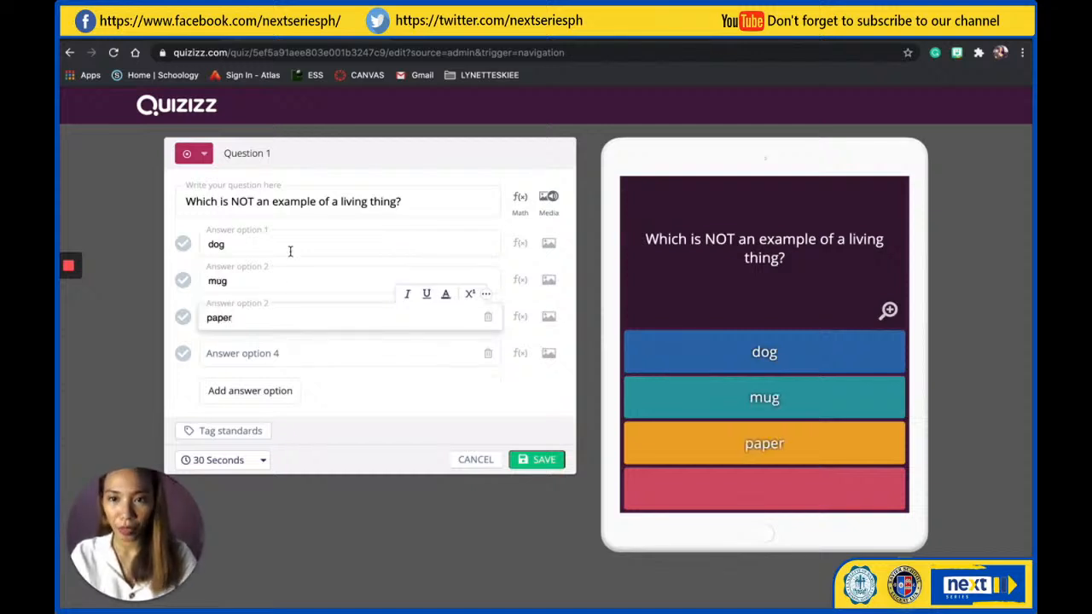
key(ctrl+a)
text(plant)
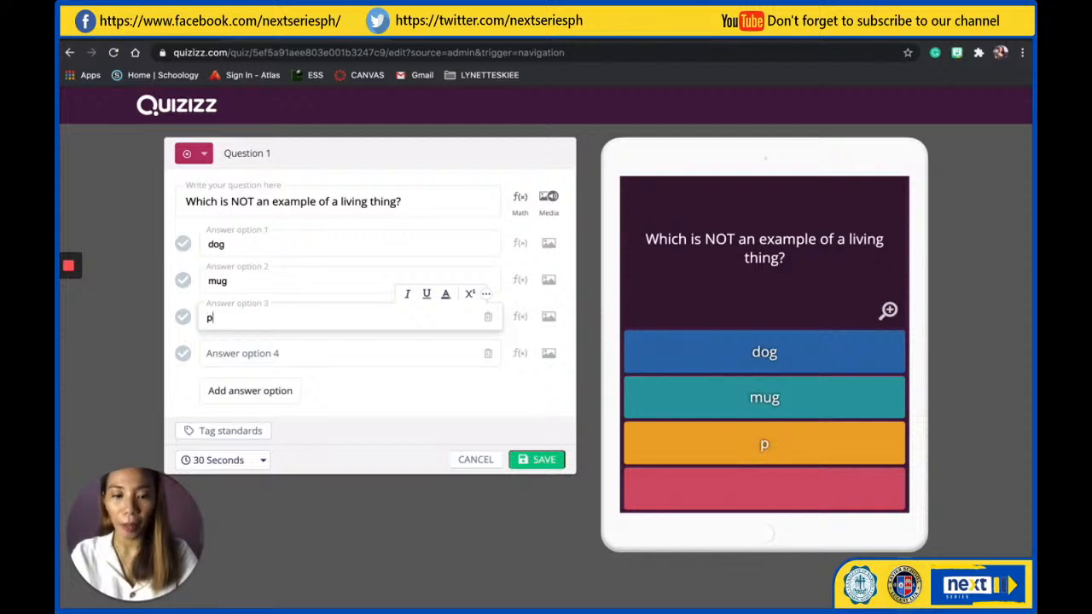
click(244, 357)
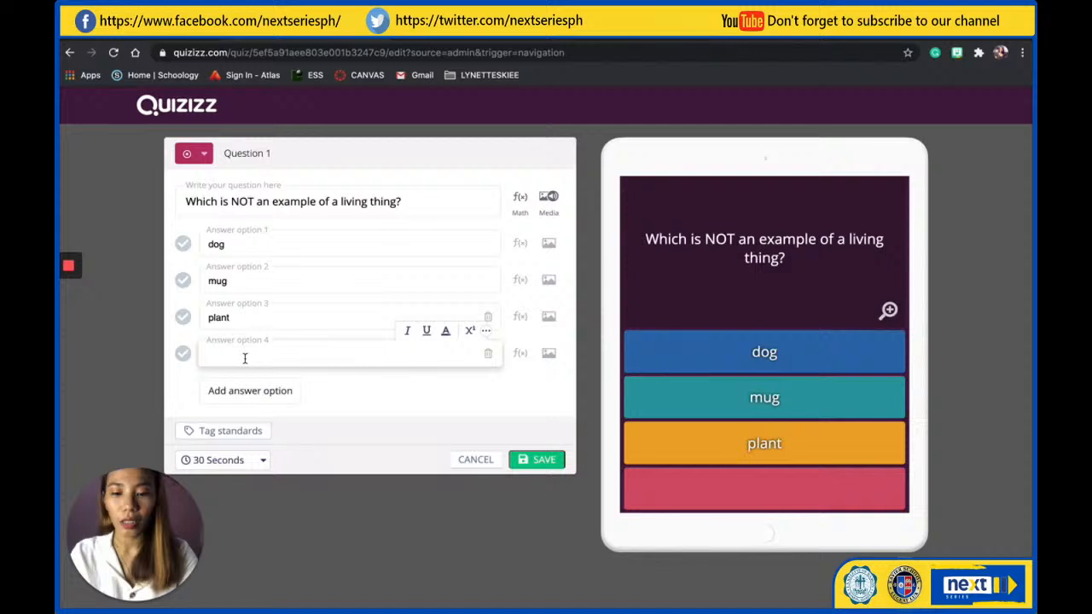
text(cat)
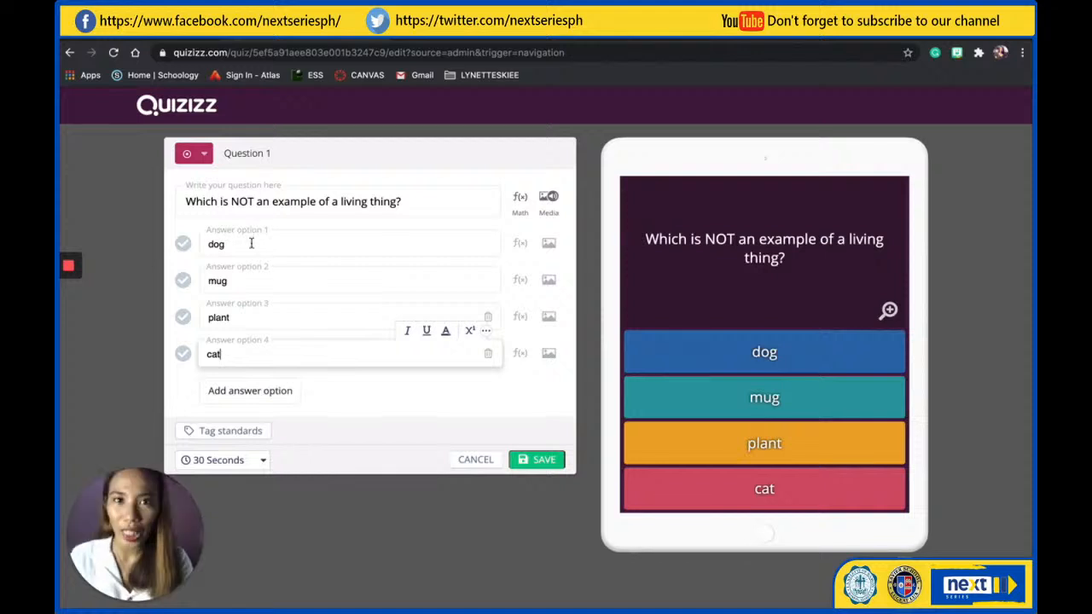
Mark "mug" as the correct answer and set the question's time limit to 20 seconds
click(182, 282)
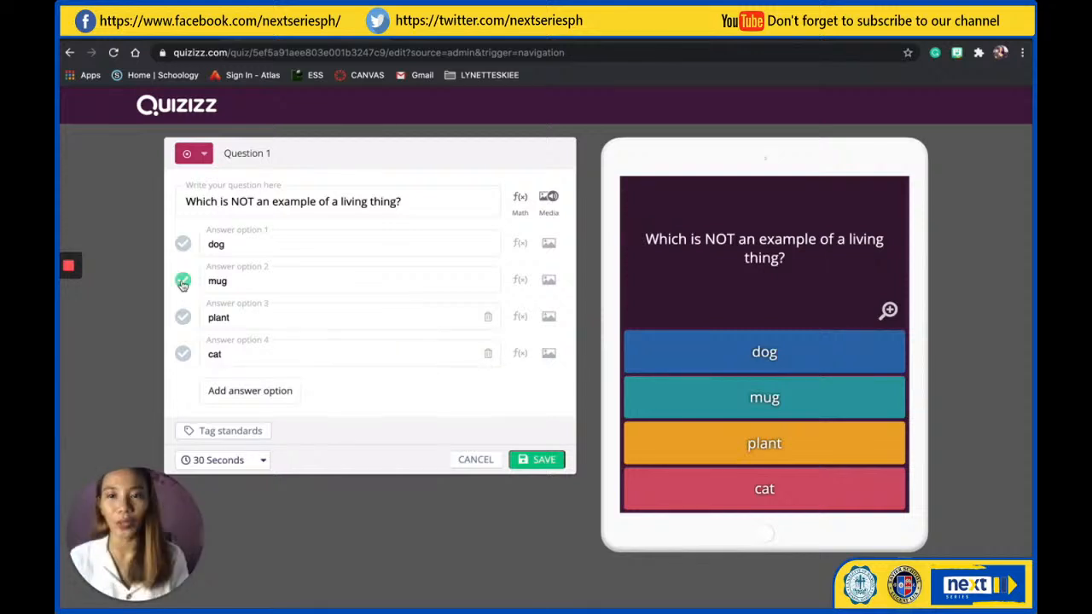
click(246, 461)
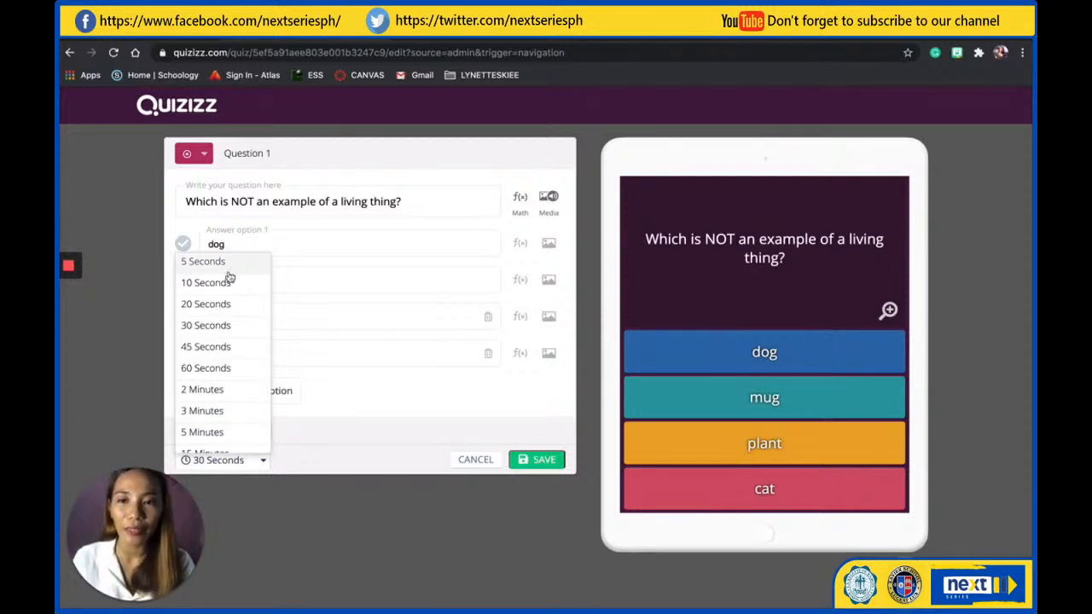
scroll(222, 376, down, 1)
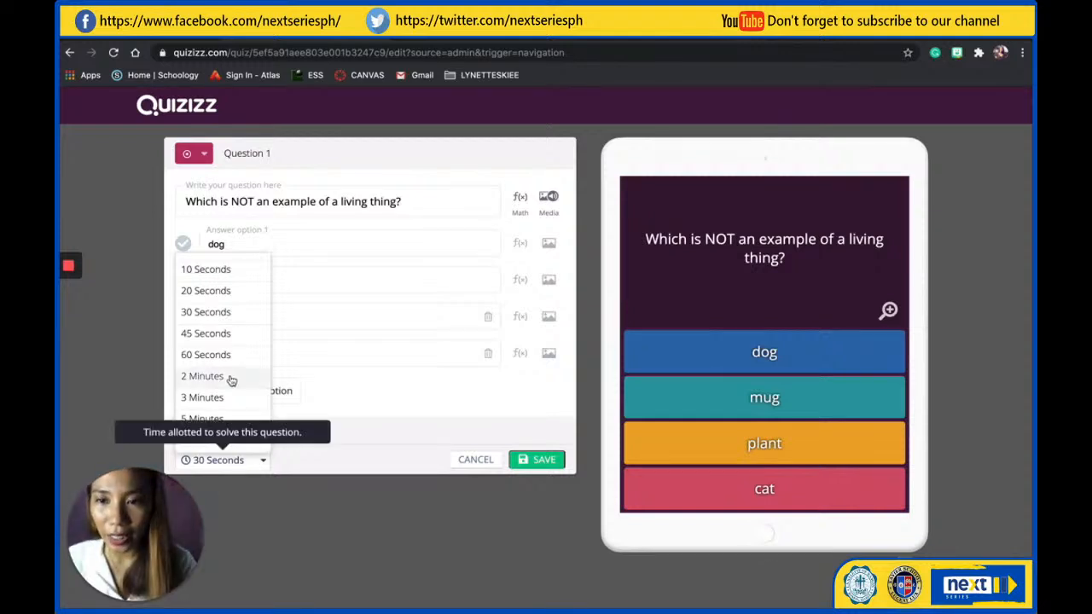
click(213, 293)
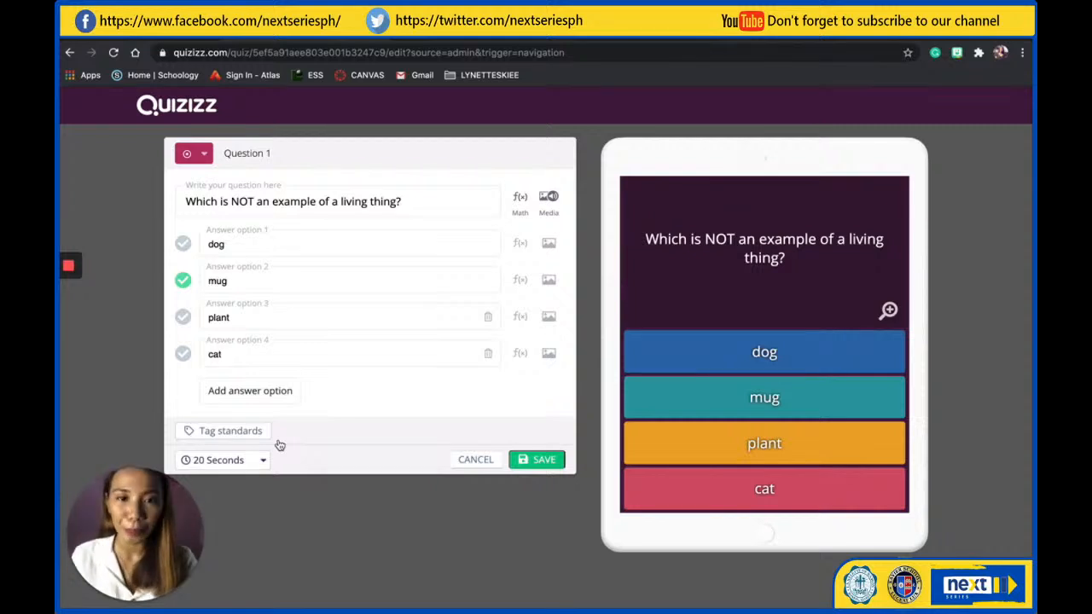
Upload download.jpg from the desktop as the question's image
click(546, 201)
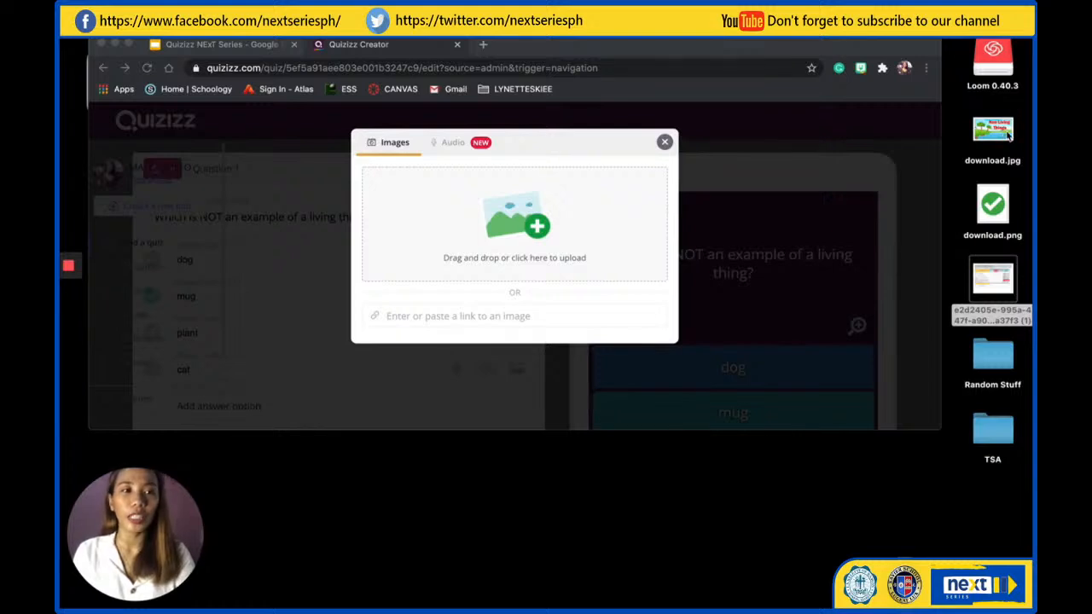
drag(1002, 147, 511, 218)
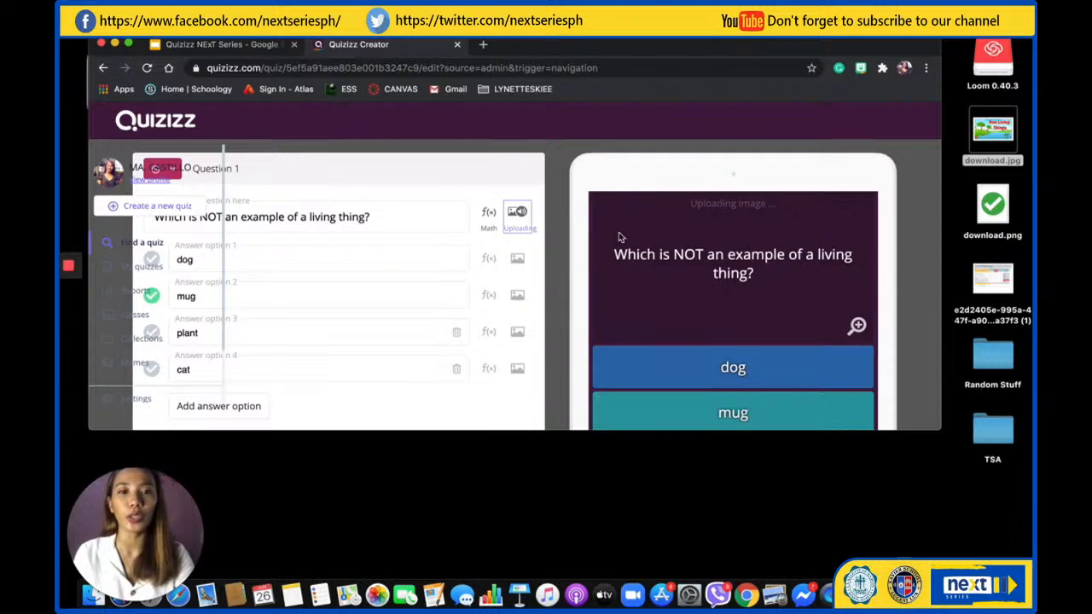
scroll(333, 326, down, 3)
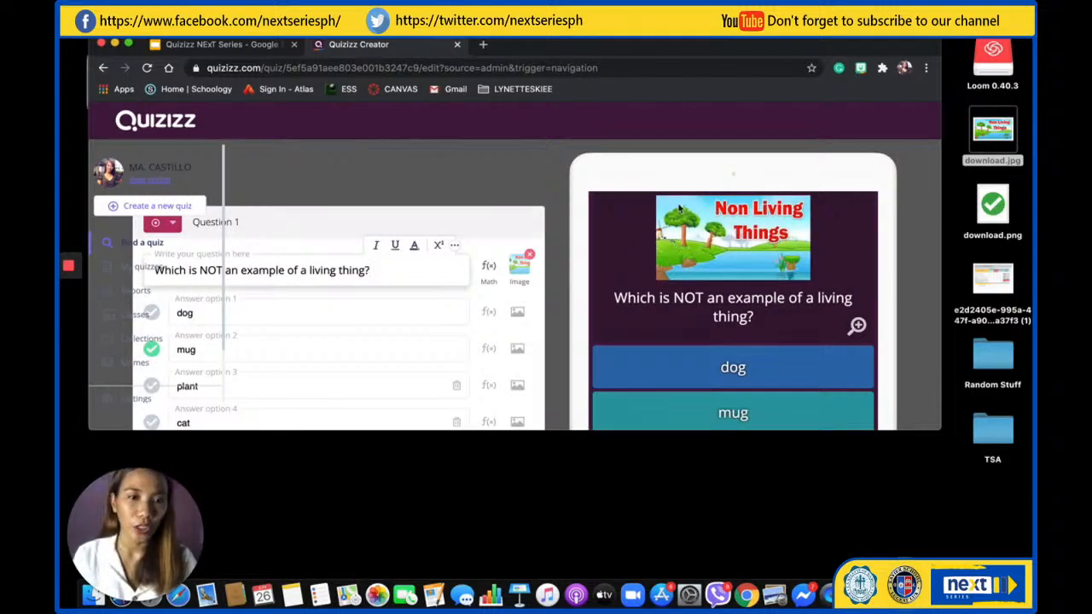
Delete the image from the question and save the question to the quiz
mouse_move(530, 266)
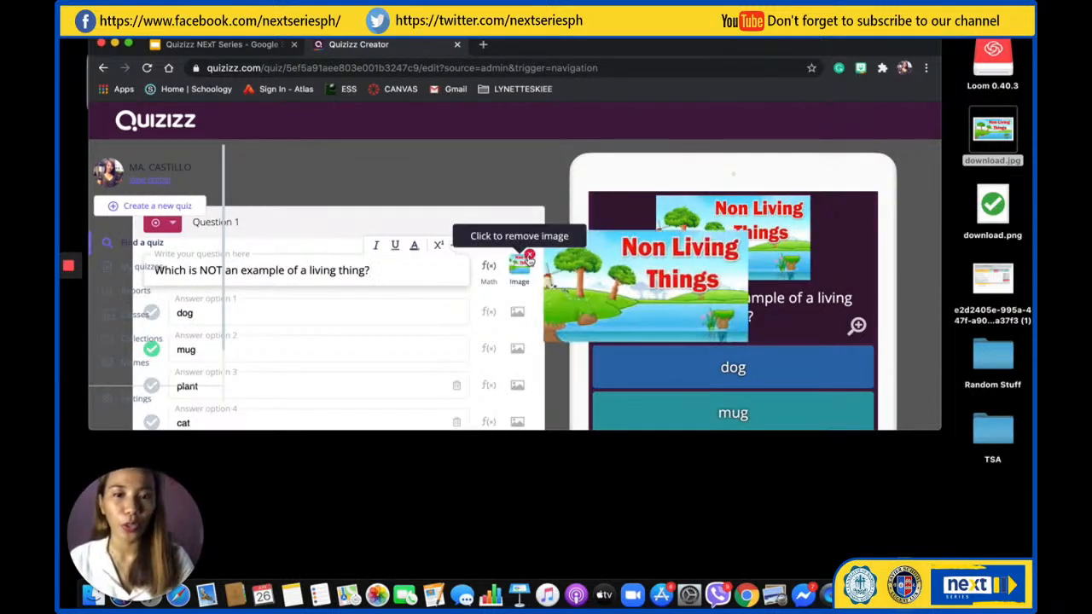
click(529, 256)
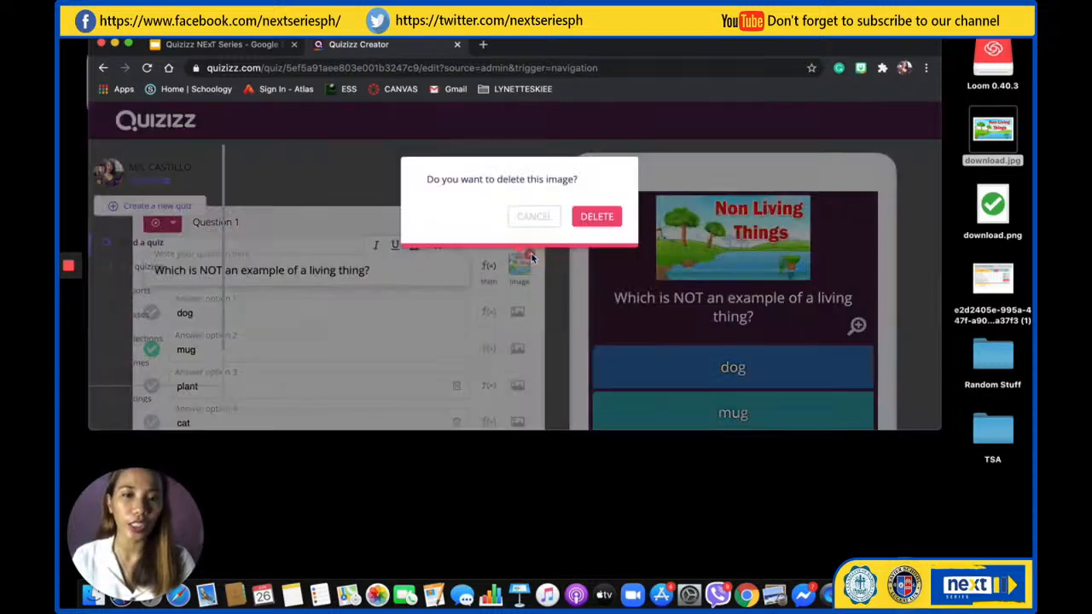
click(595, 217)
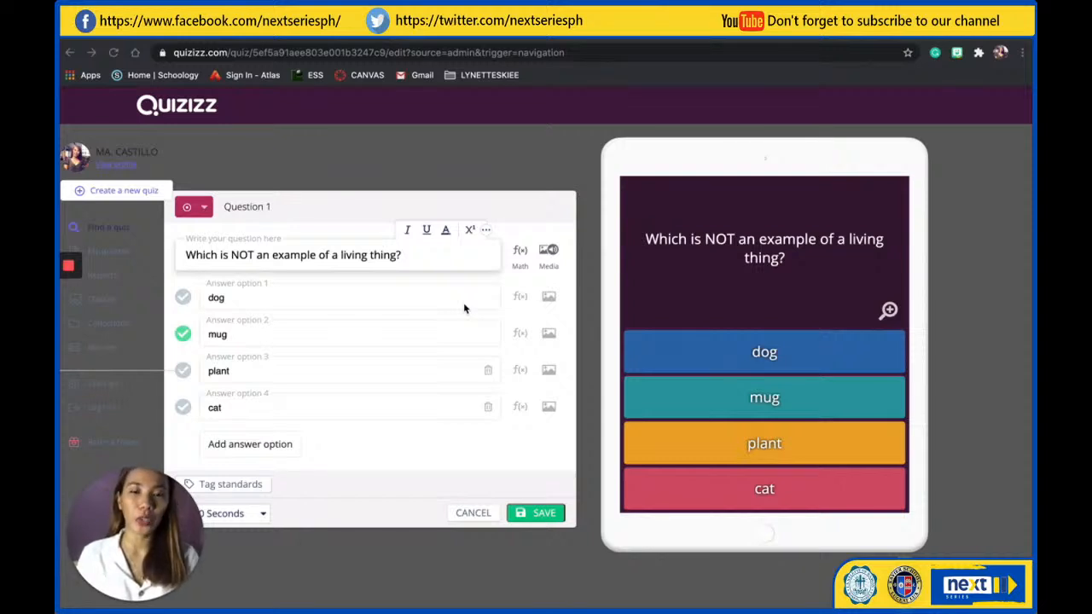
click(529, 514)
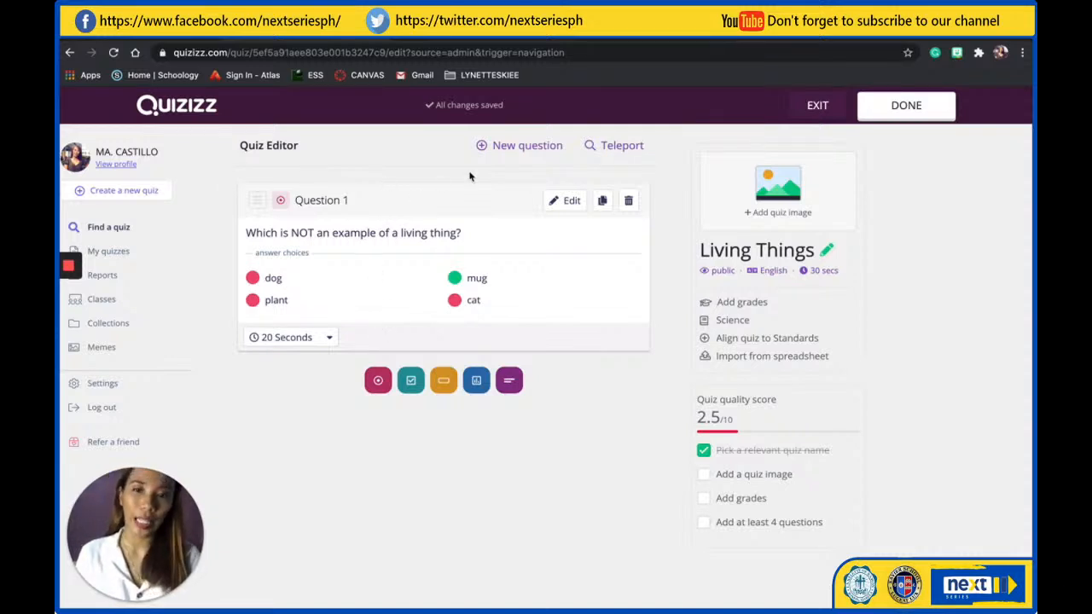
click(70, 296)
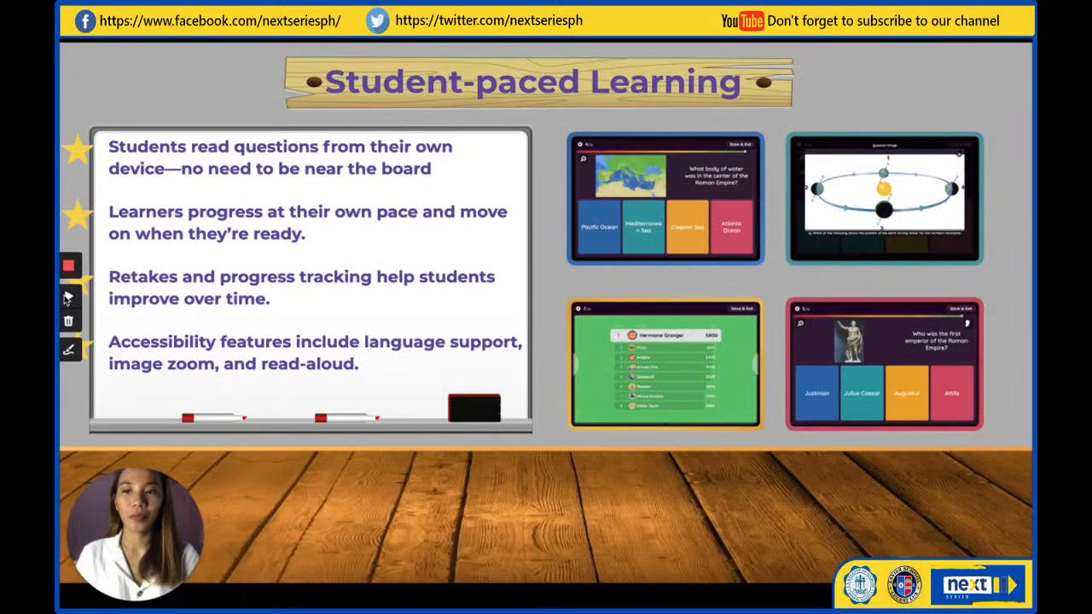
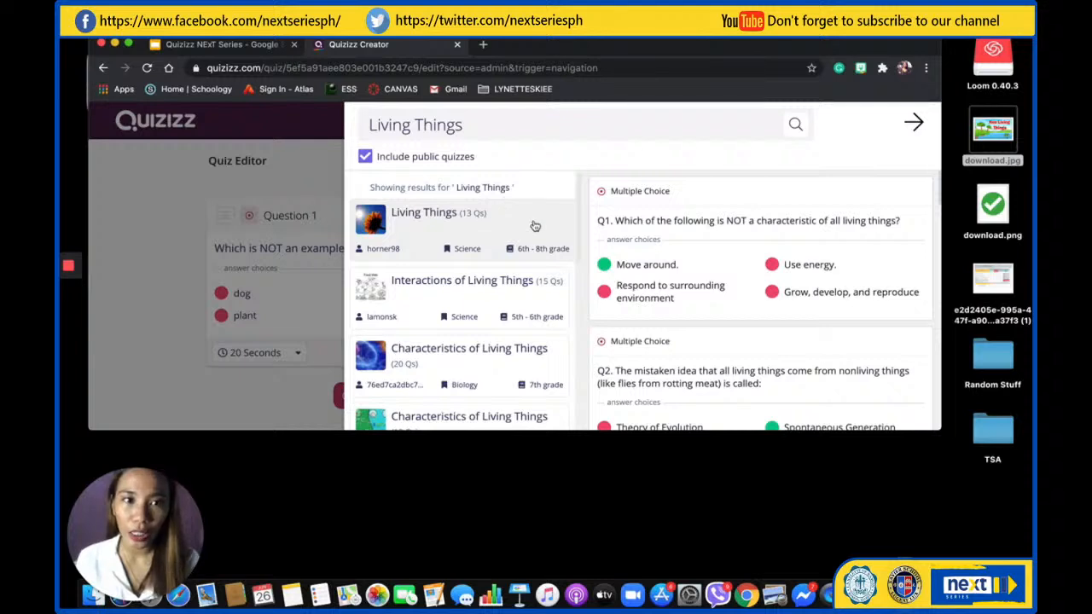
Search public quizzes for "Living Things" and preview the 6th grade Science quiz "Characteristics of living things"
click(527, 129)
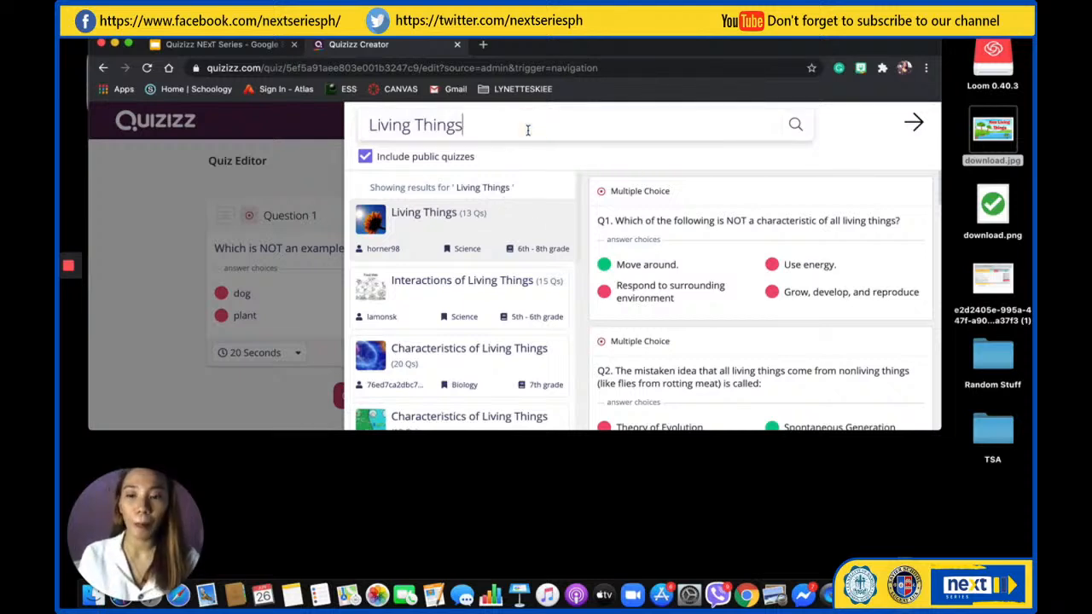
click(796, 126)
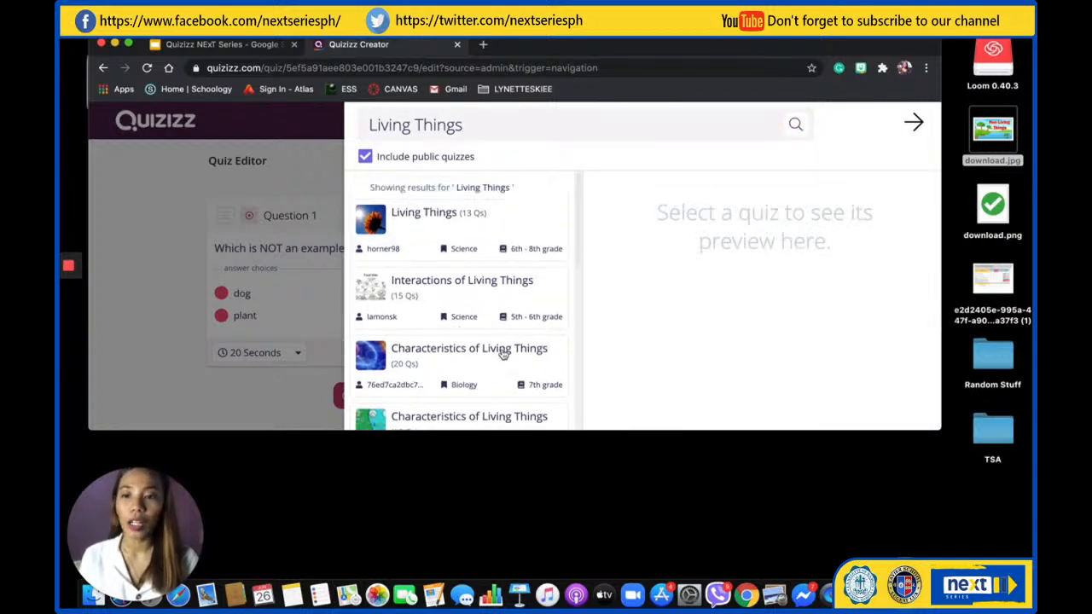
scroll(500, 382, down, 3)
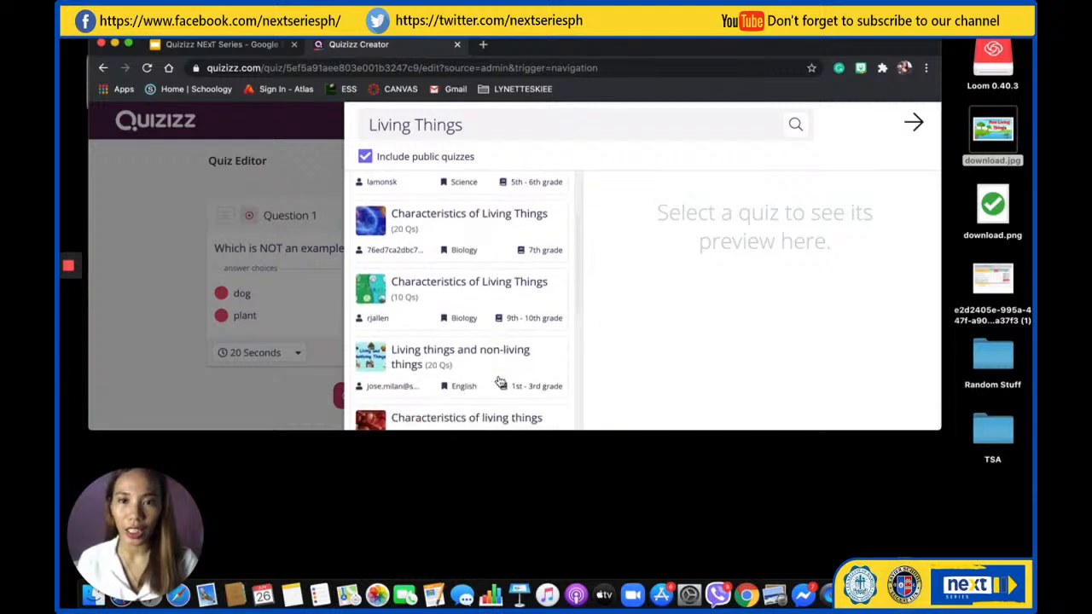
scroll(500, 382, down, 5)
scroll(499, 381, up, 1)
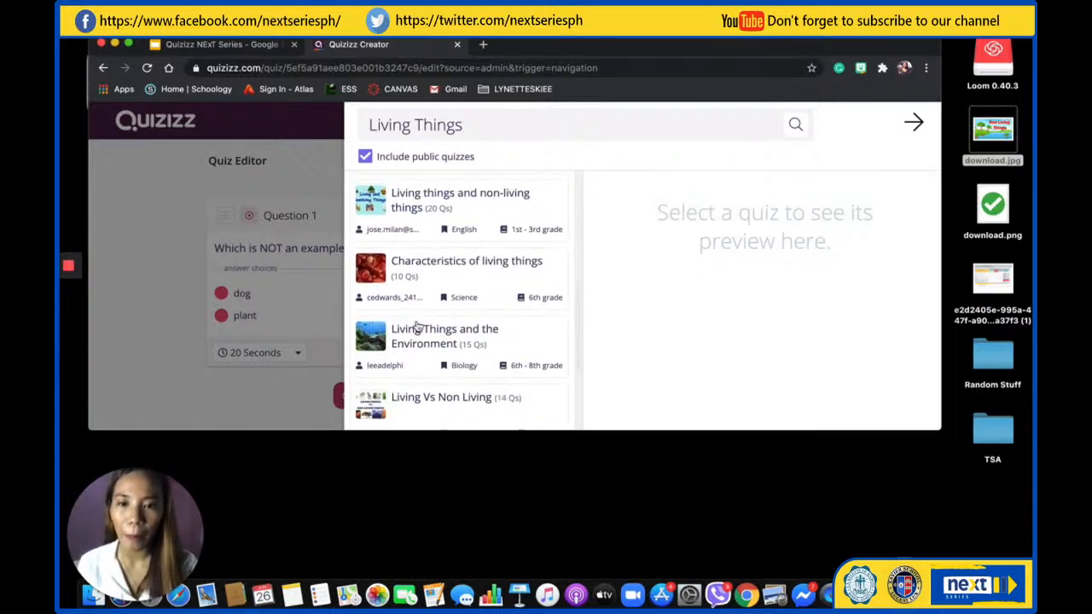
scroll(440, 333, up, 1)
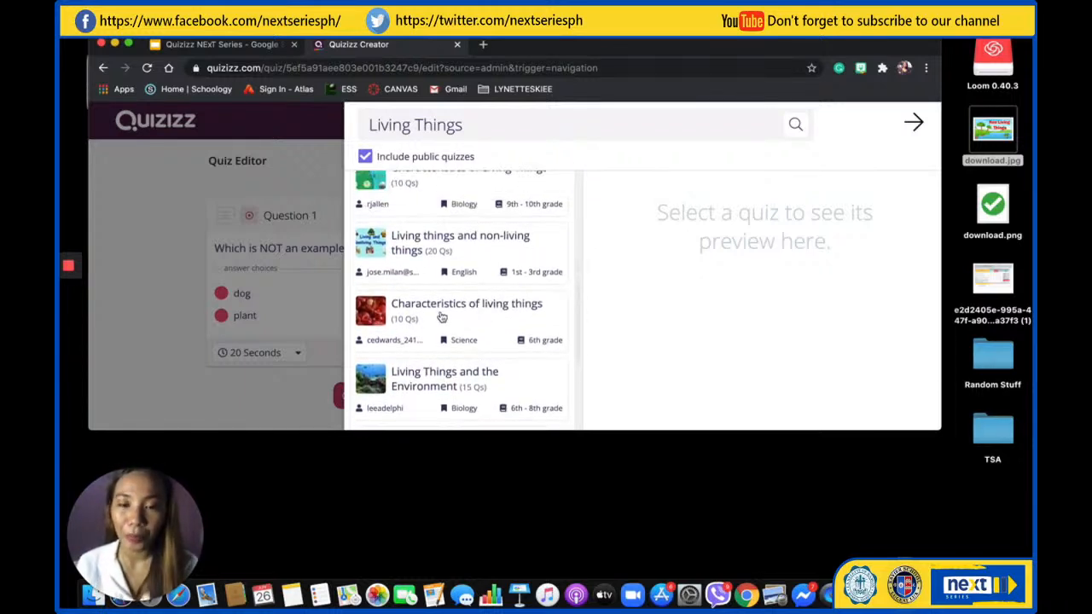
click(443, 316)
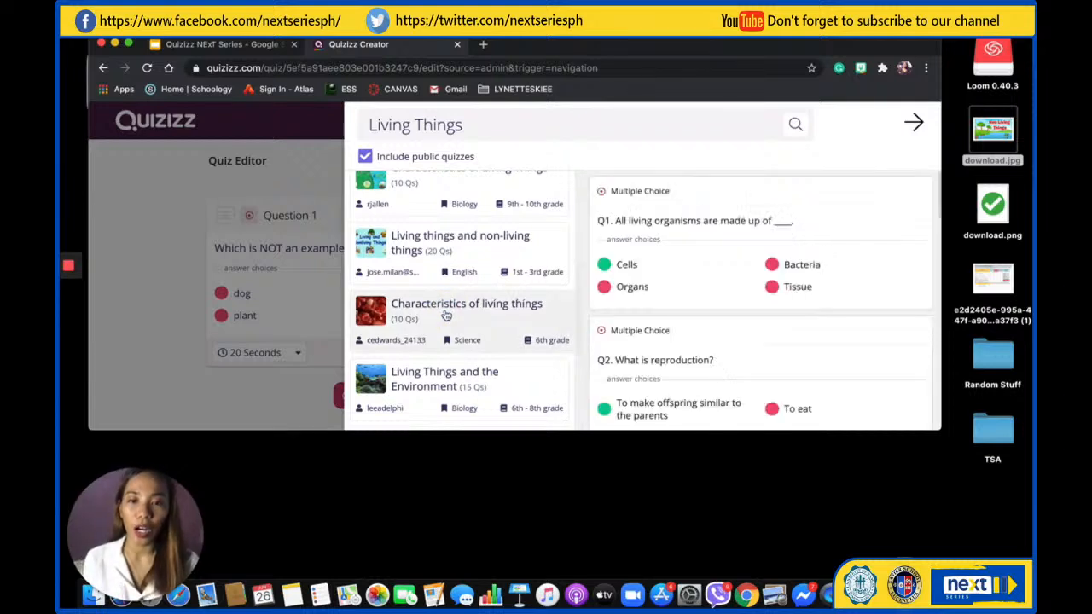
Add the questions "What is reproduction?" and "What do living things use energy for?" from the previewed quiz
mouse_move(789, 201)
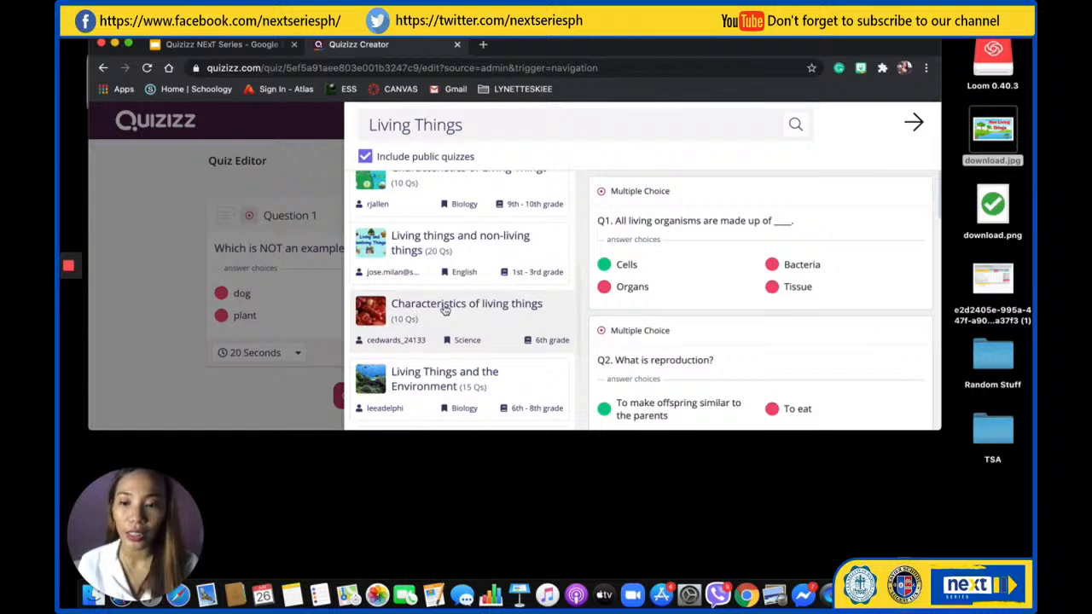
scroll(757, 344, down, 5)
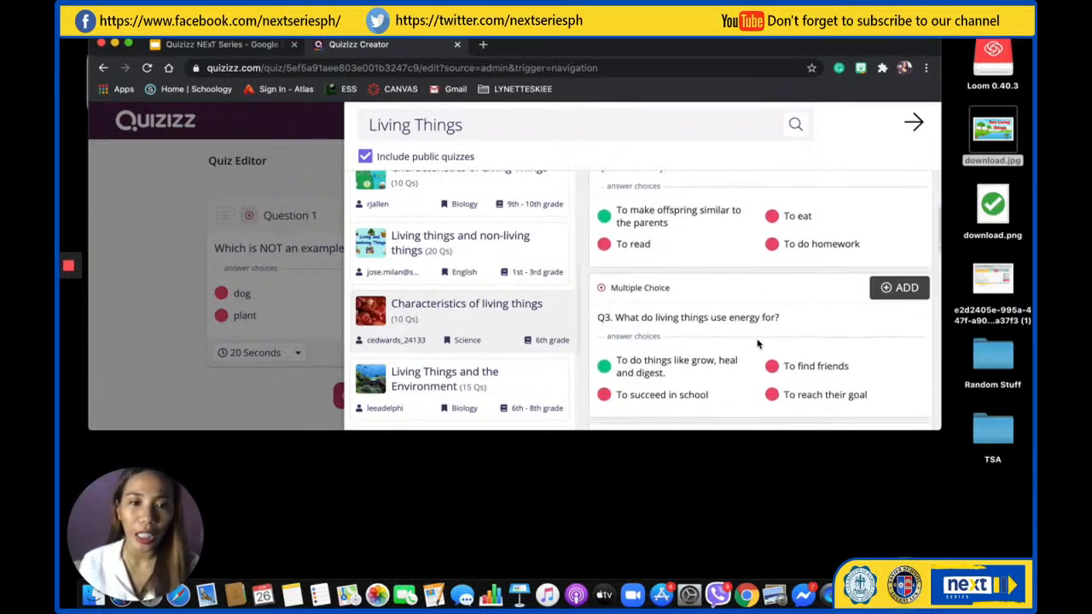
scroll(757, 344, down, 10)
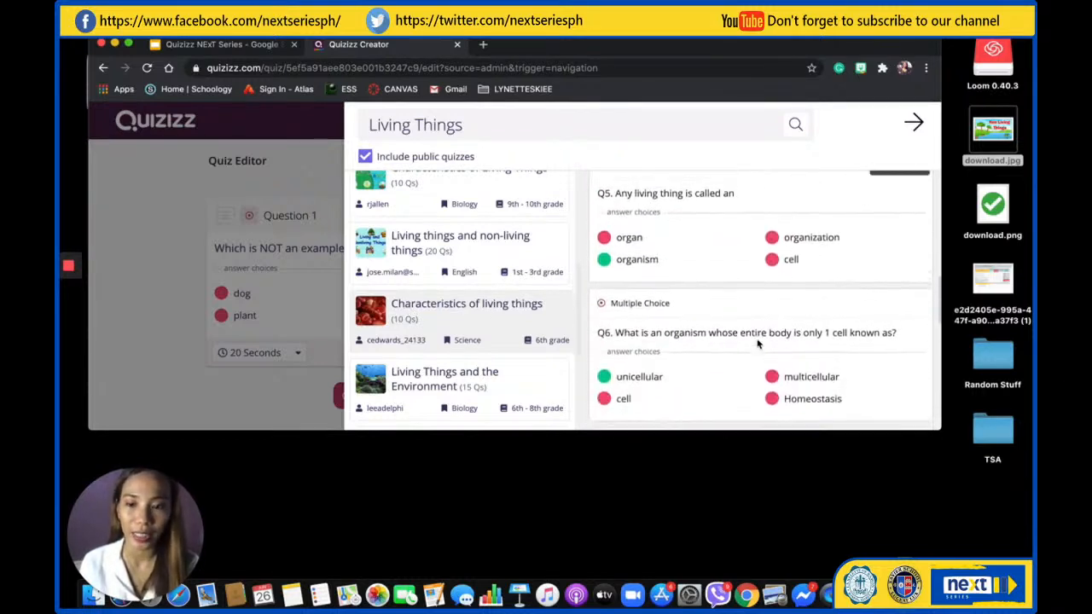
scroll(756, 344, up, 10)
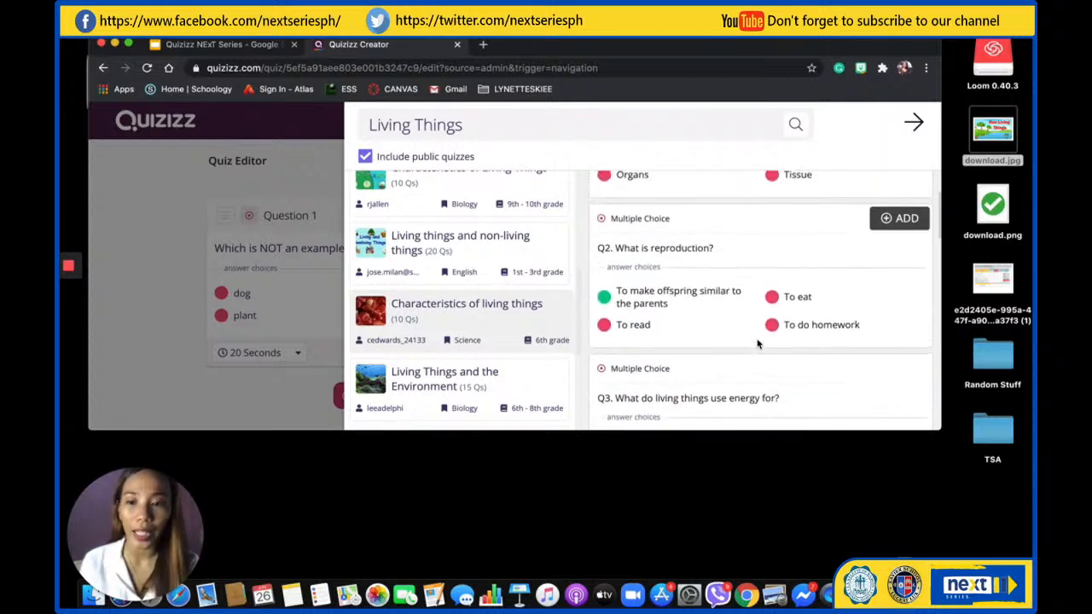
scroll(757, 344, up, 3)
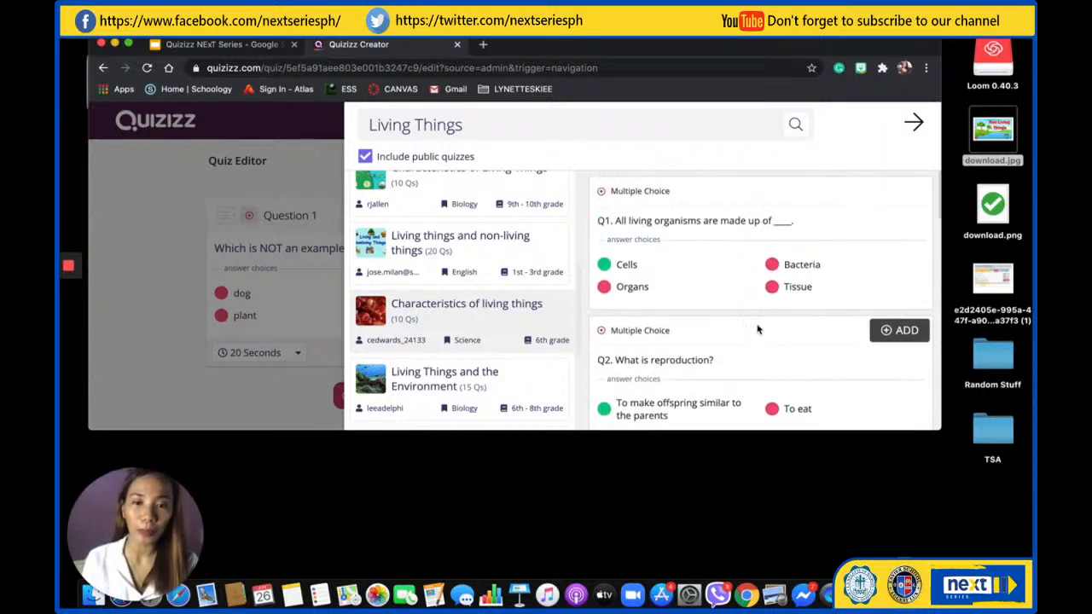
scroll(738, 319, down, 3)
scroll(736, 322, down, 1)
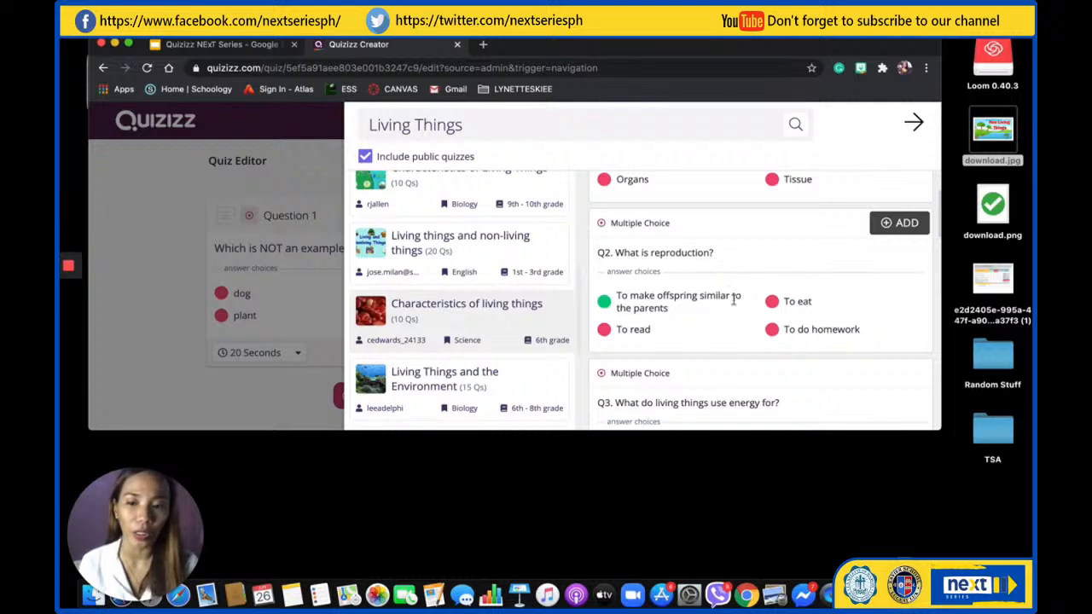
scroll(736, 337, down, 2)
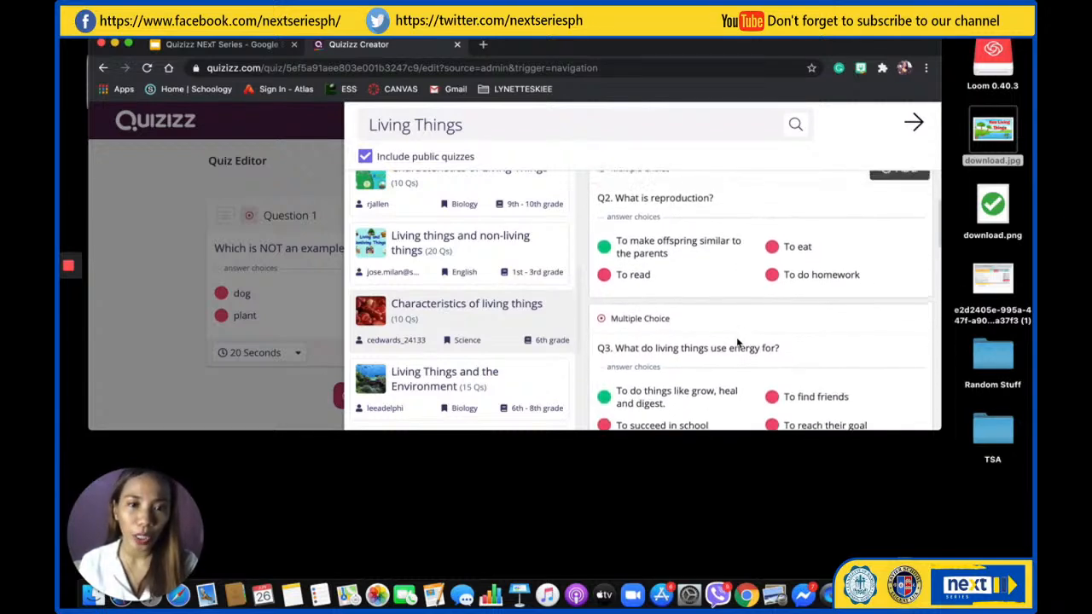
scroll(736, 337, up, 2)
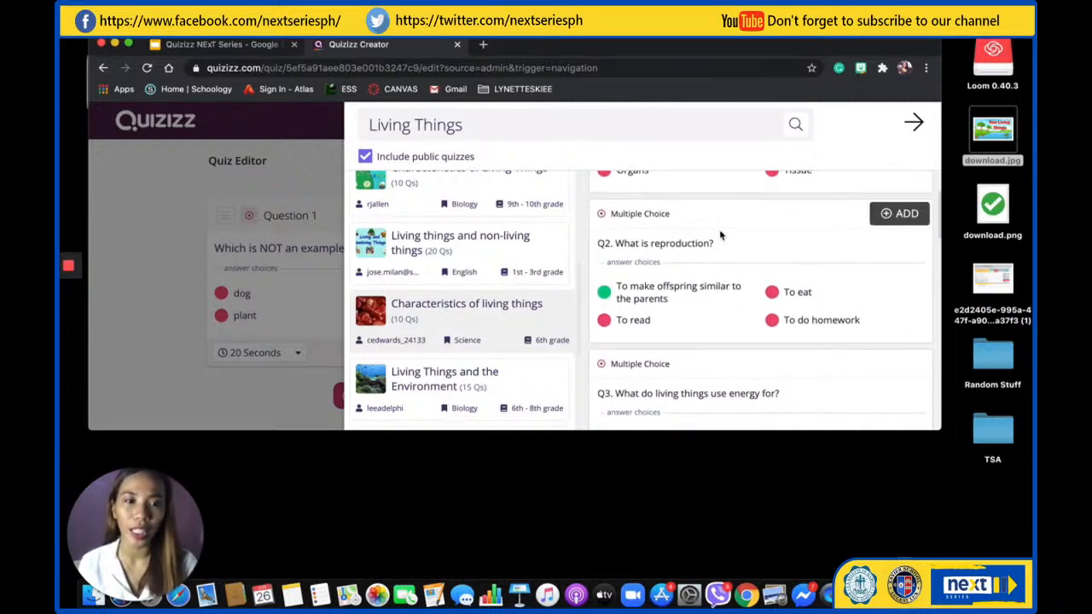
scroll(750, 239, up, 1)
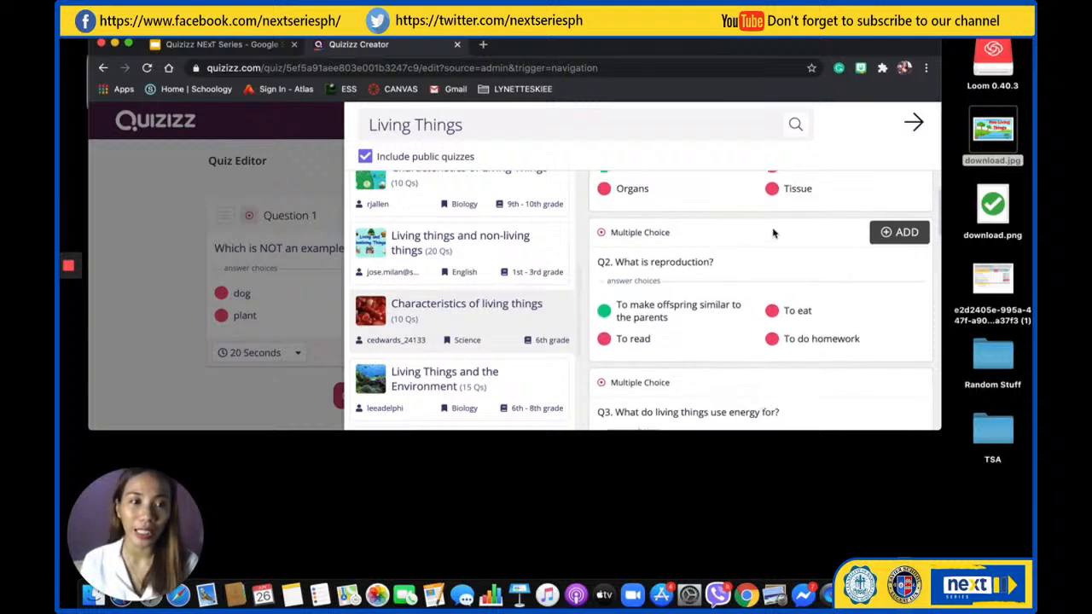
click(891, 232)
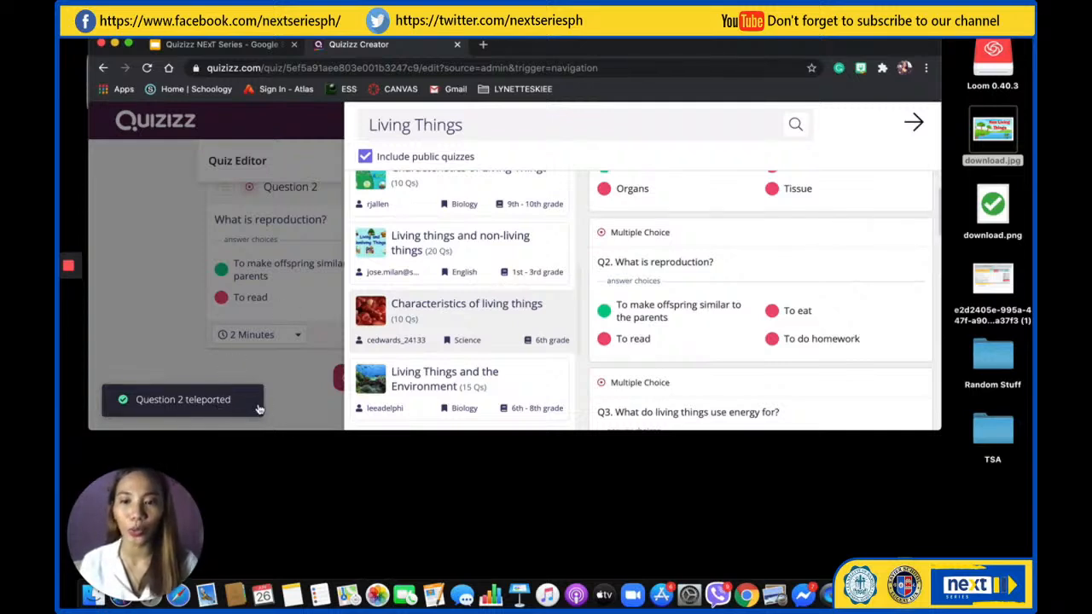
scroll(760, 350, down, 3)
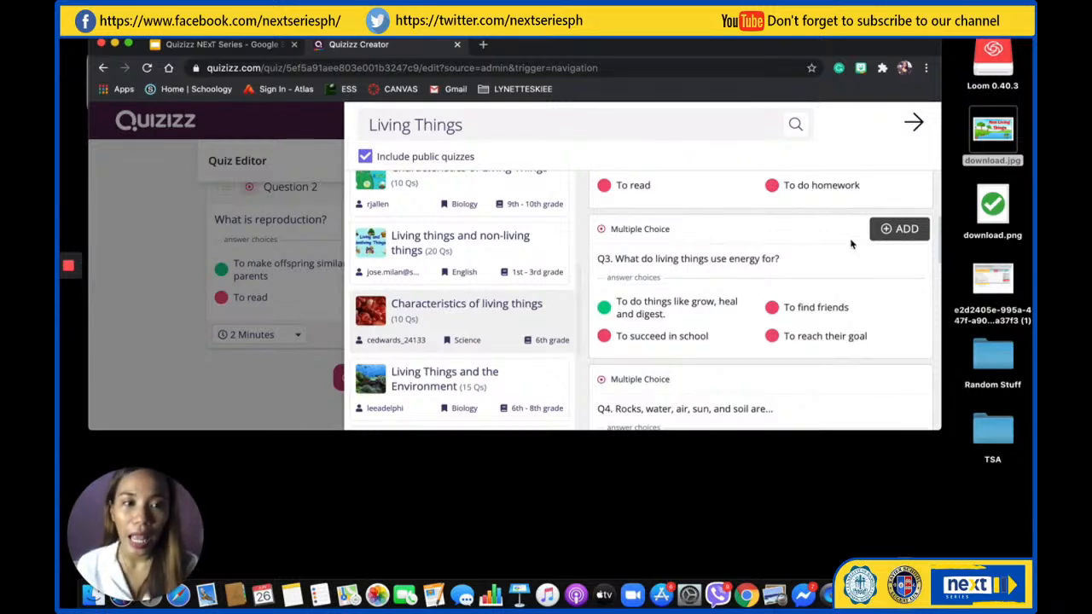
click(897, 229)
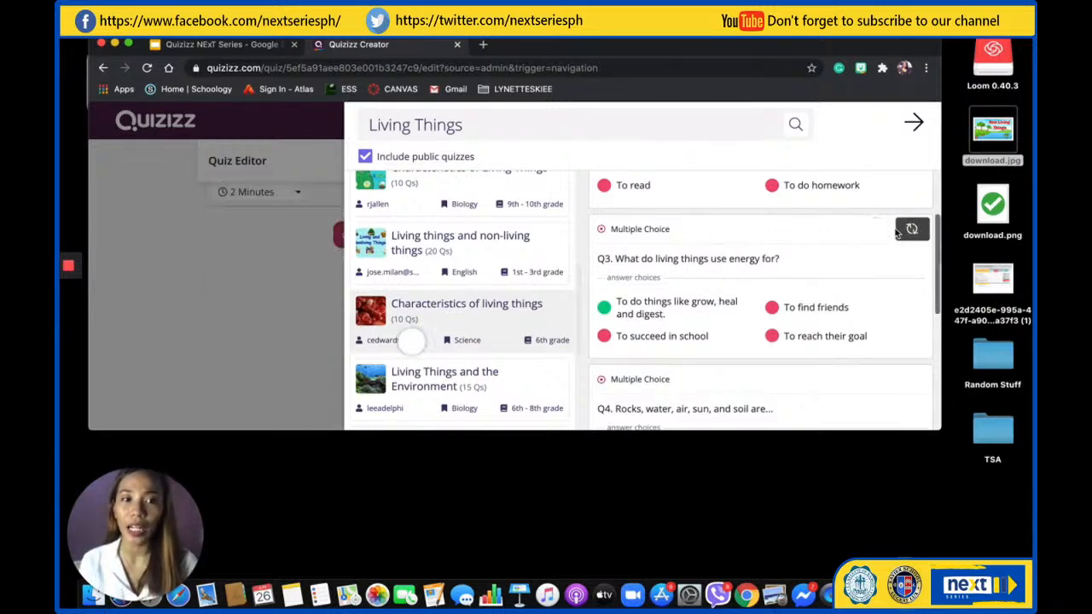
Examine the remaining questions of the previewed 6th grade quiz for other suitable ones
scroll(821, 318, down, 3)
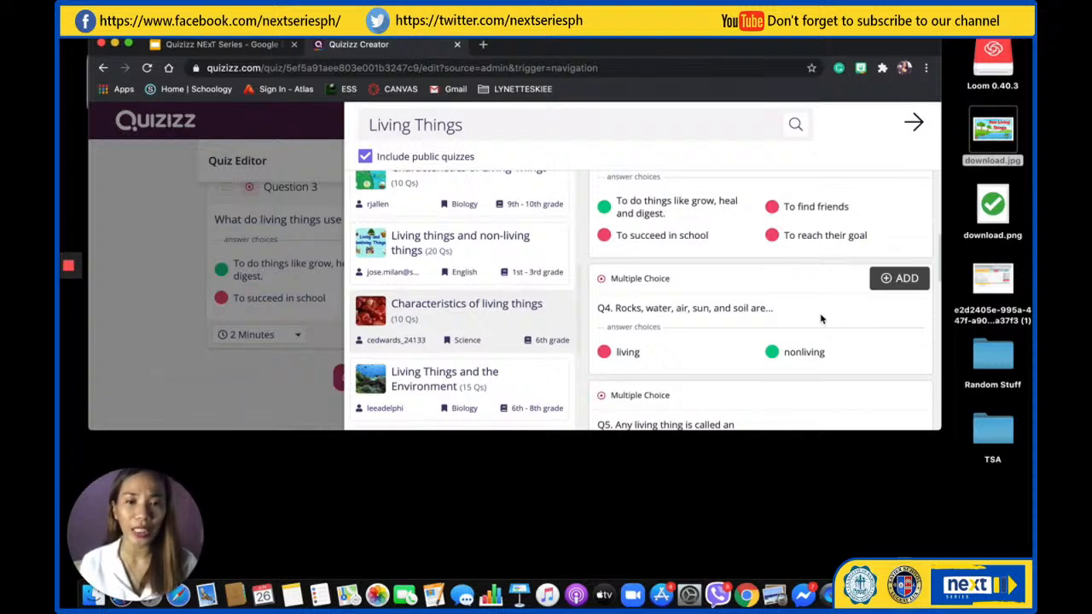
scroll(836, 349, down, 5)
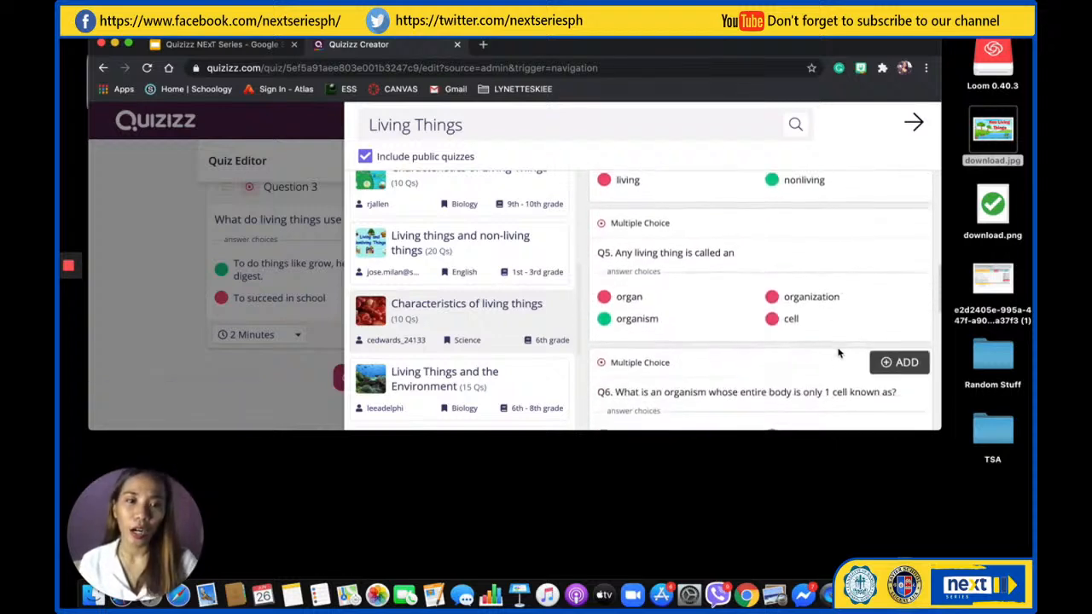
scroll(839, 353, down, 1)
scroll(838, 353, up, 3)
scroll(838, 353, down, 2)
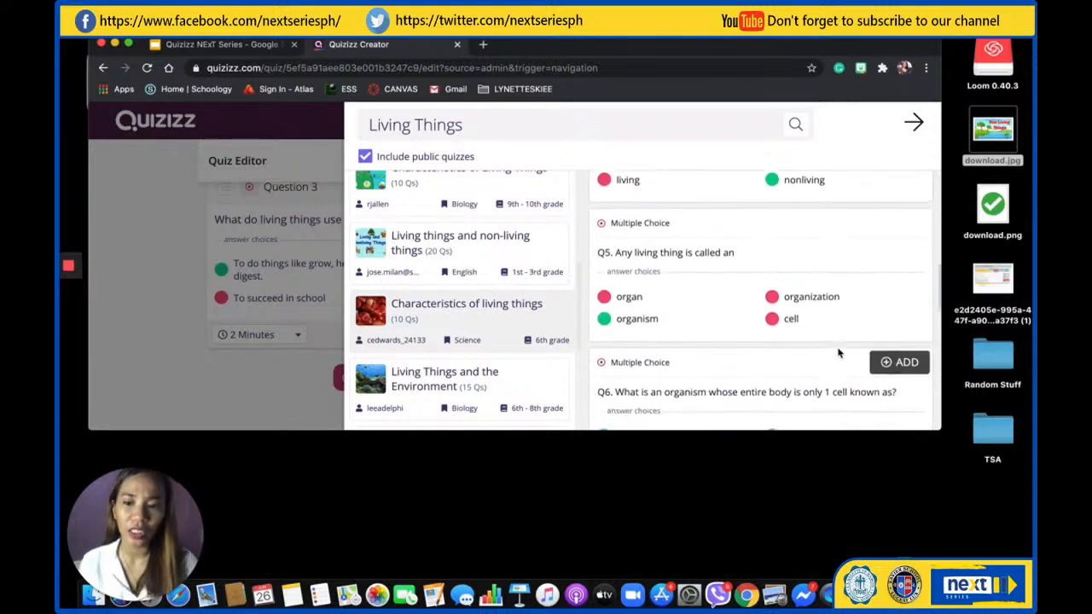
scroll(839, 353, up, 2)
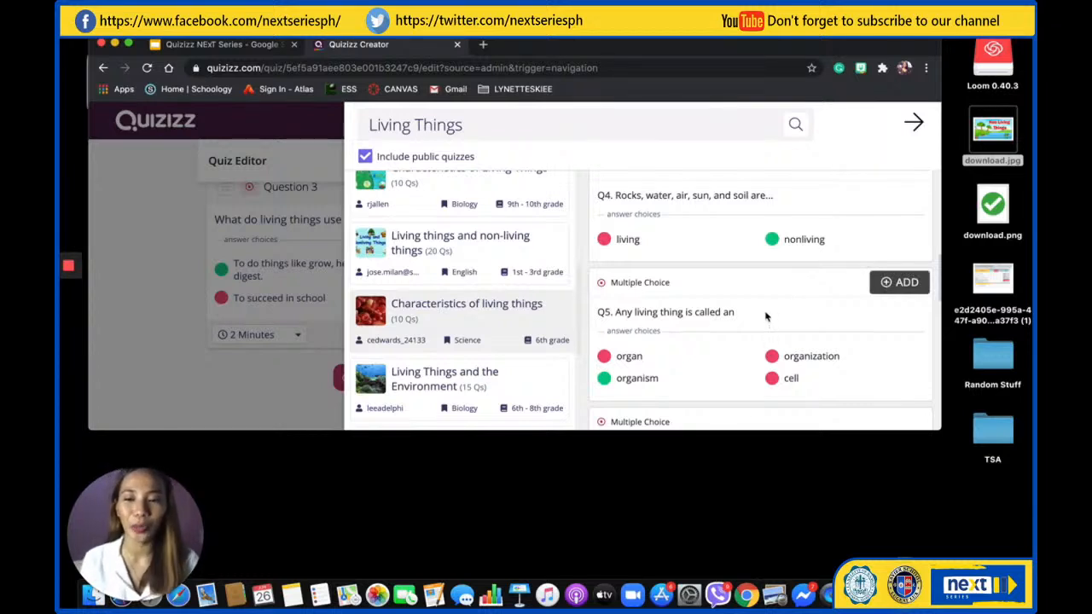
scroll(764, 312, up, 3)
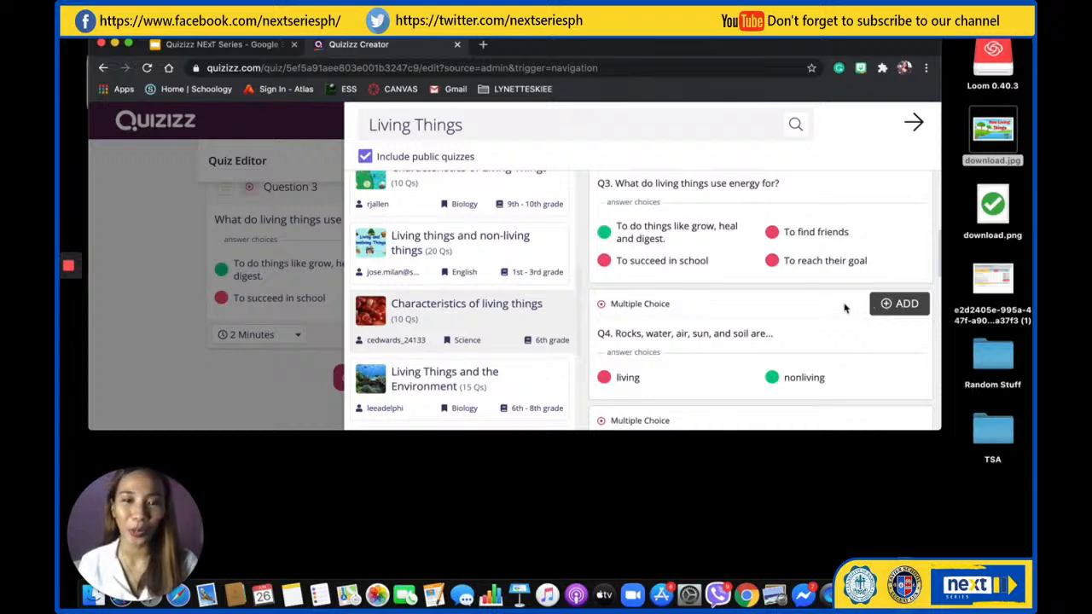
scroll(802, 295, up, 5)
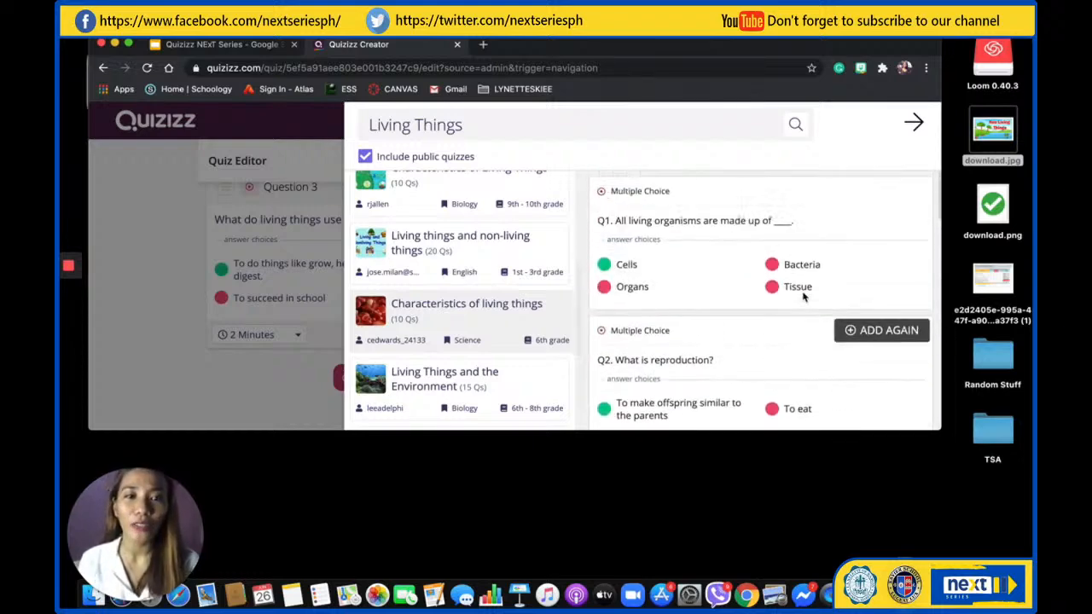
scroll(803, 295, down, 15)
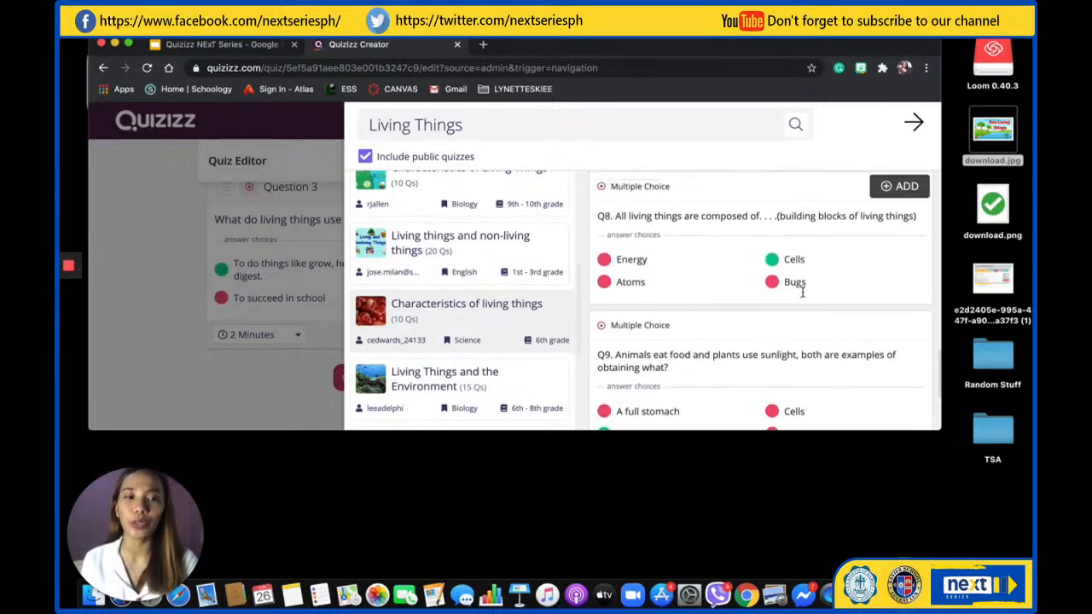
scroll(803, 296, down, 3)
Preview the 7th grade Biology quiz "Characteristics of Living Things" and add its question "All living organisms are made up of ____."
scroll(404, 284, up, 5)
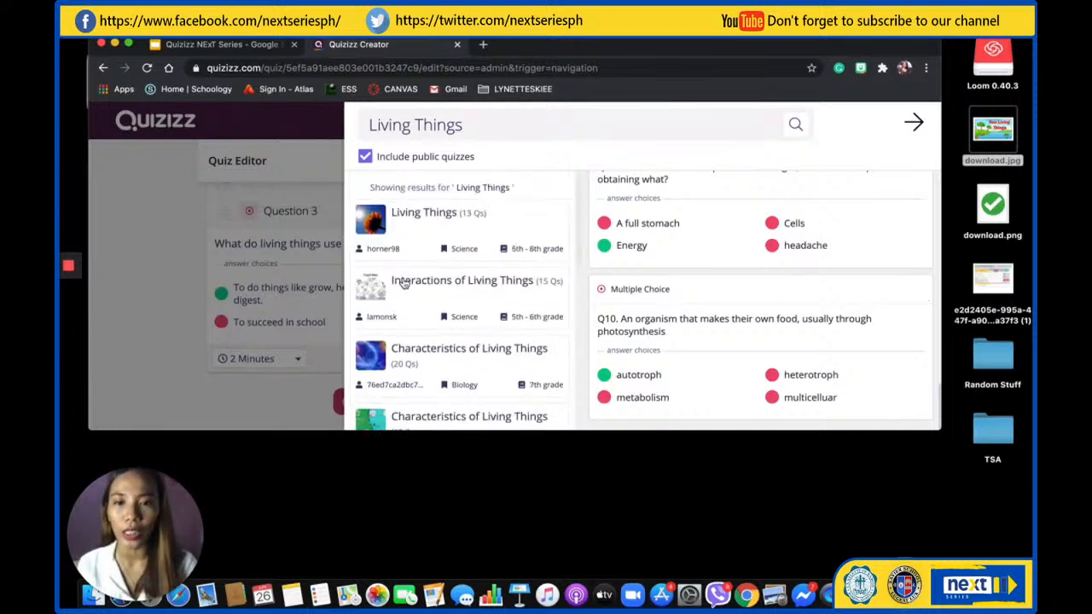
scroll(404, 283, down, 3)
click(429, 246)
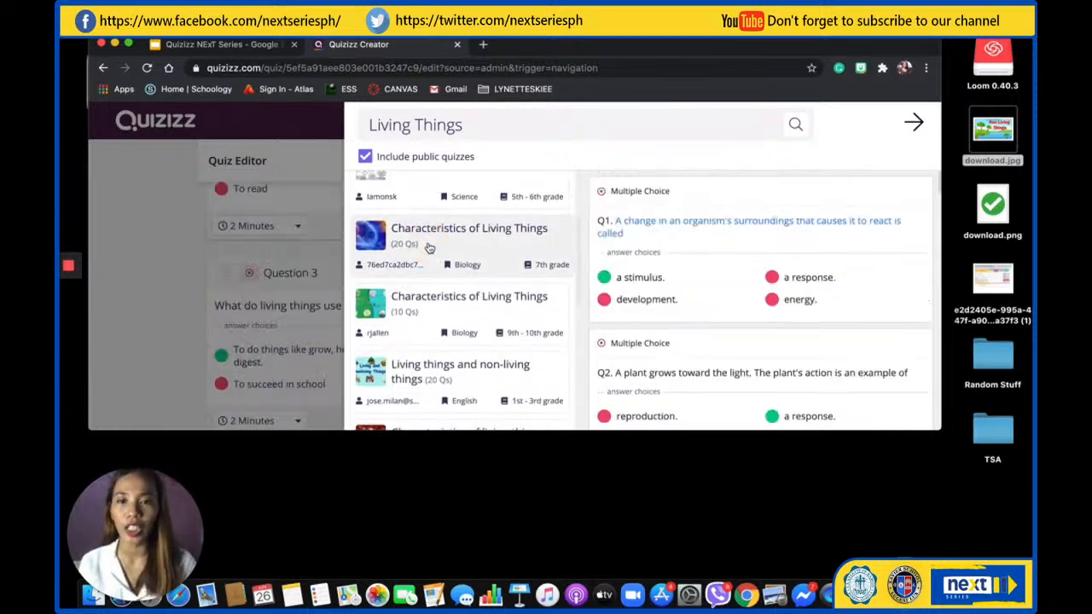
scroll(739, 345, down, 4)
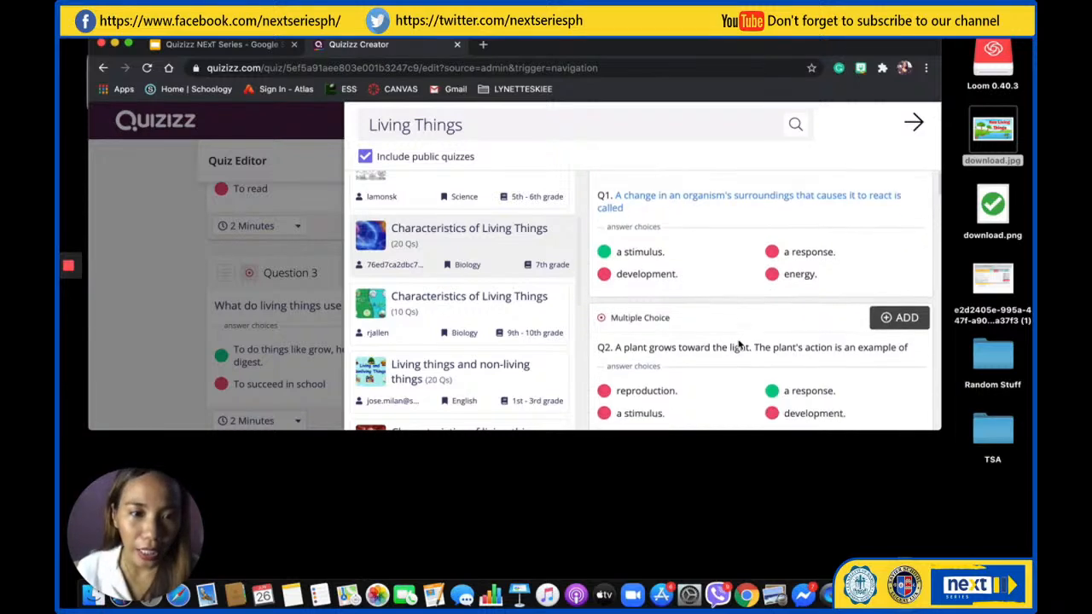
scroll(739, 344, down, 4)
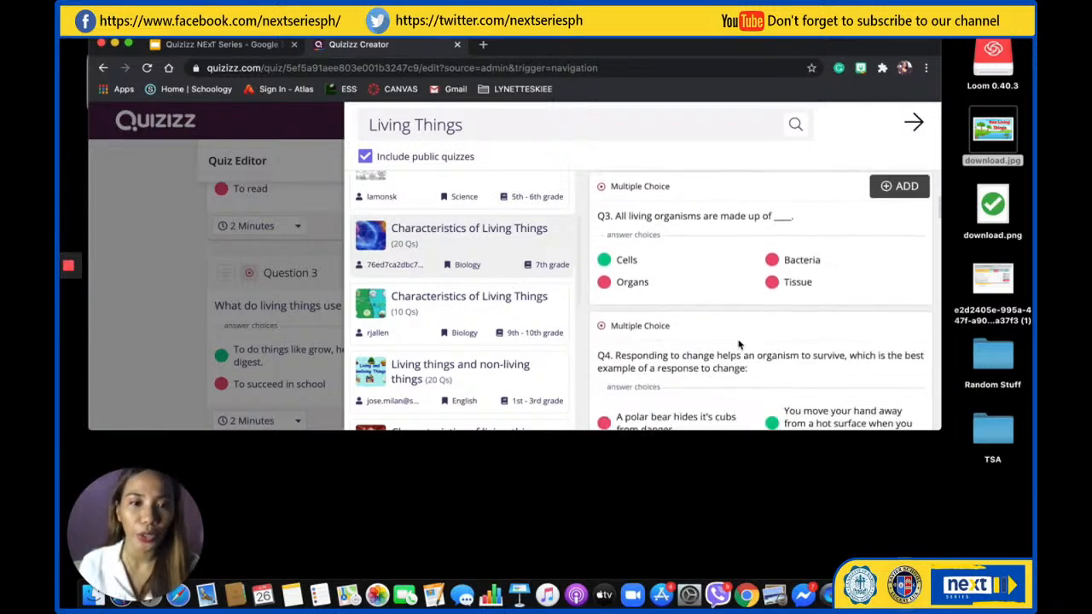
click(895, 196)
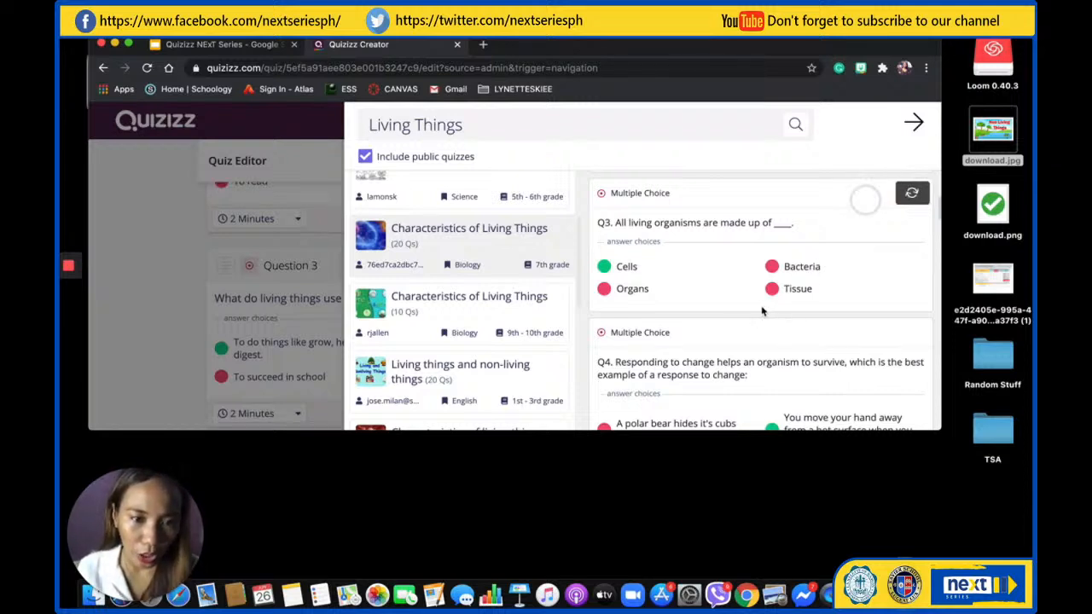
Add the question "What are one of the examples living things respond to?" and close the quiz search
scroll(747, 365, down, 3)
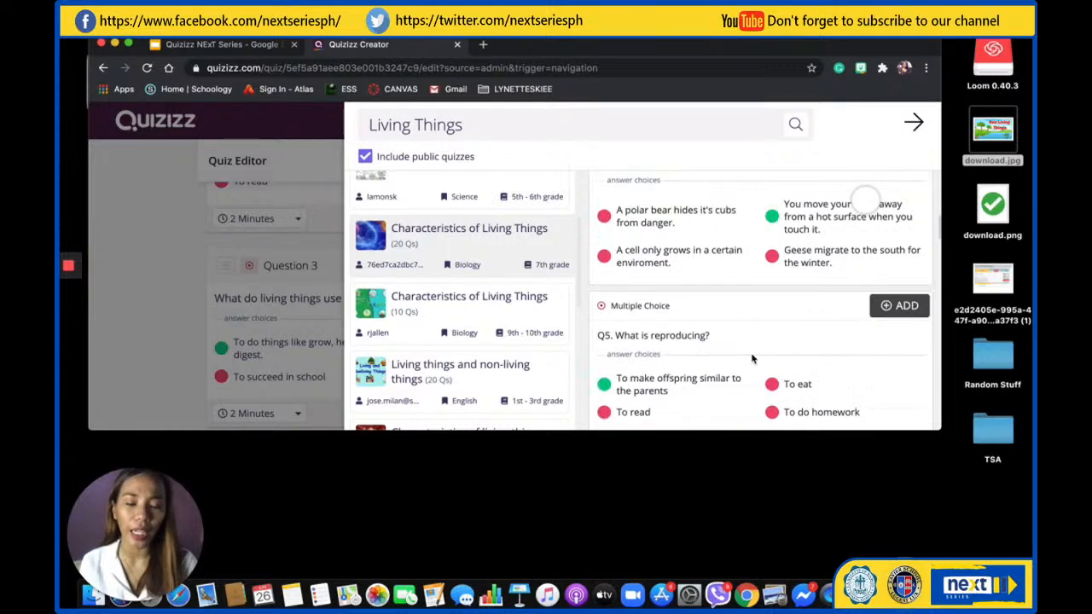
scroll(747, 343, down, 5)
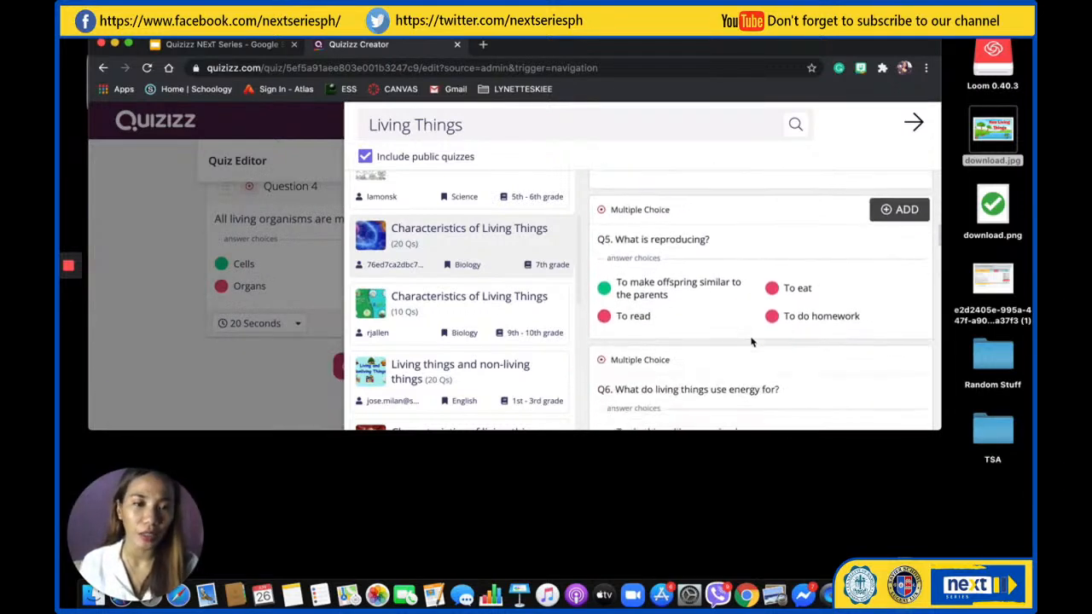
scroll(750, 341, down, 3)
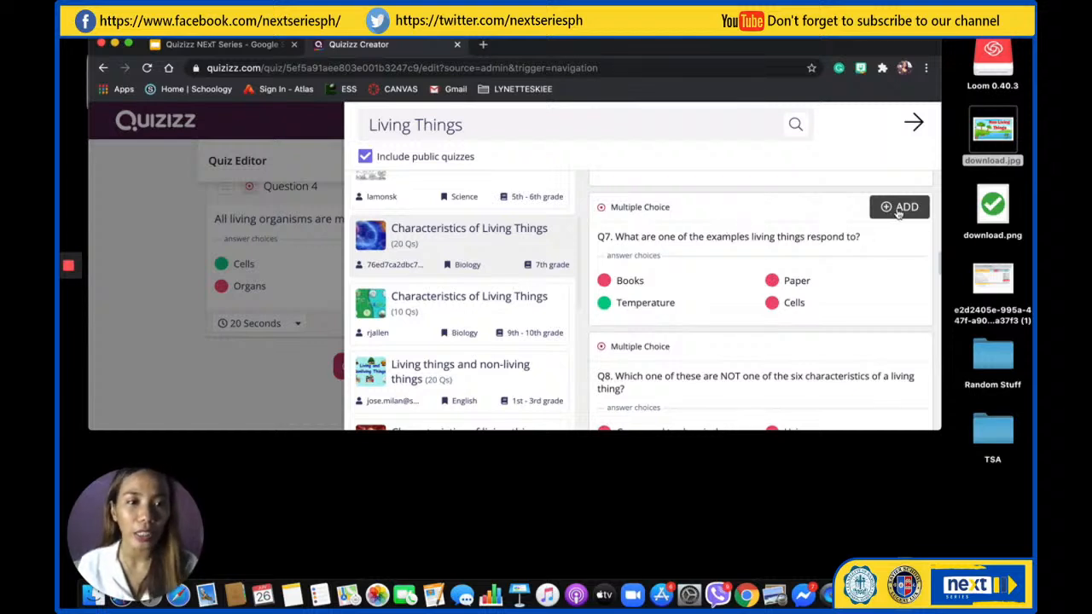
click(899, 210)
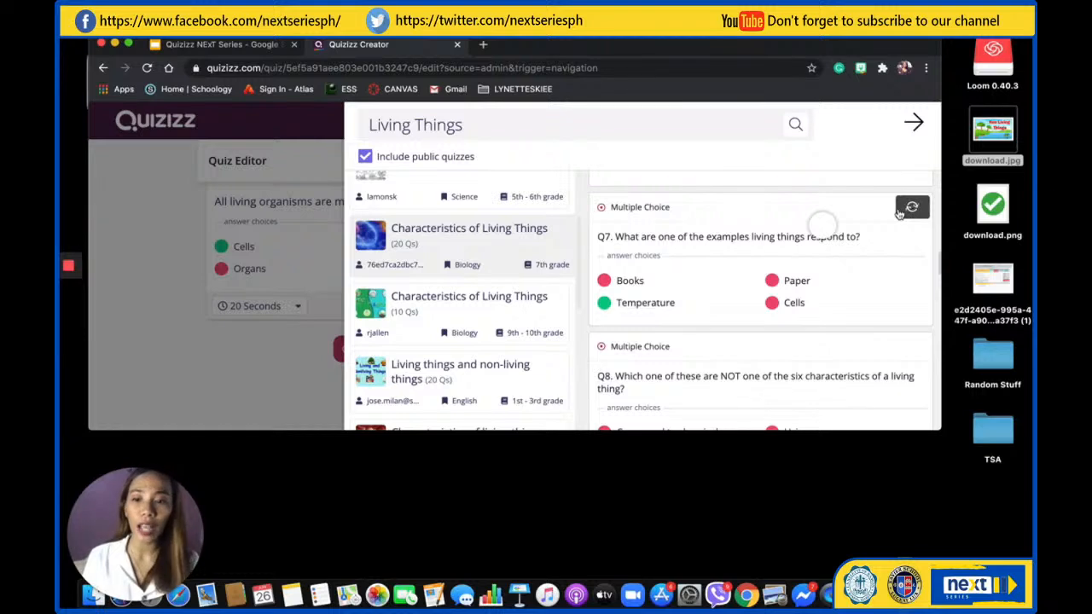
click(913, 124)
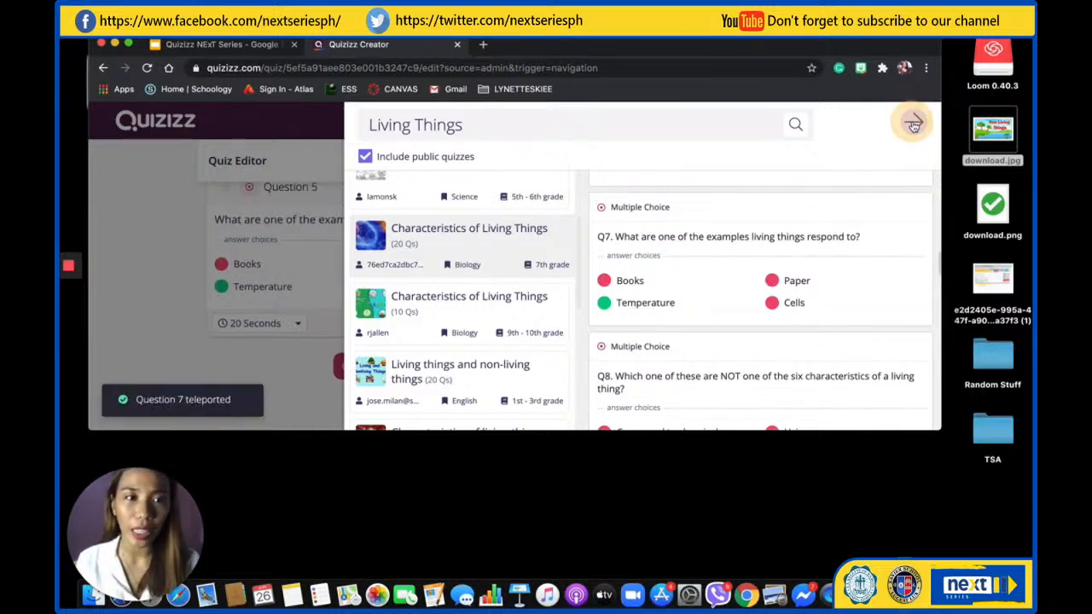
Review the questions of the Living Things quiz and finish editing to bring up its quiz details
scroll(568, 309, up, 15)
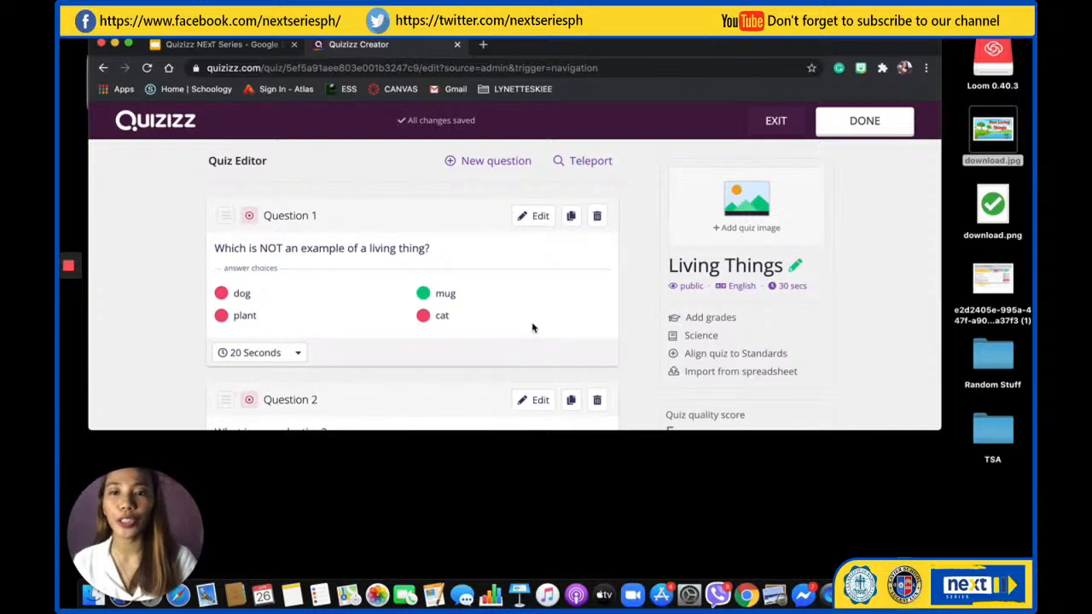
scroll(531, 324, down, 5)
scroll(532, 328, down, 10)
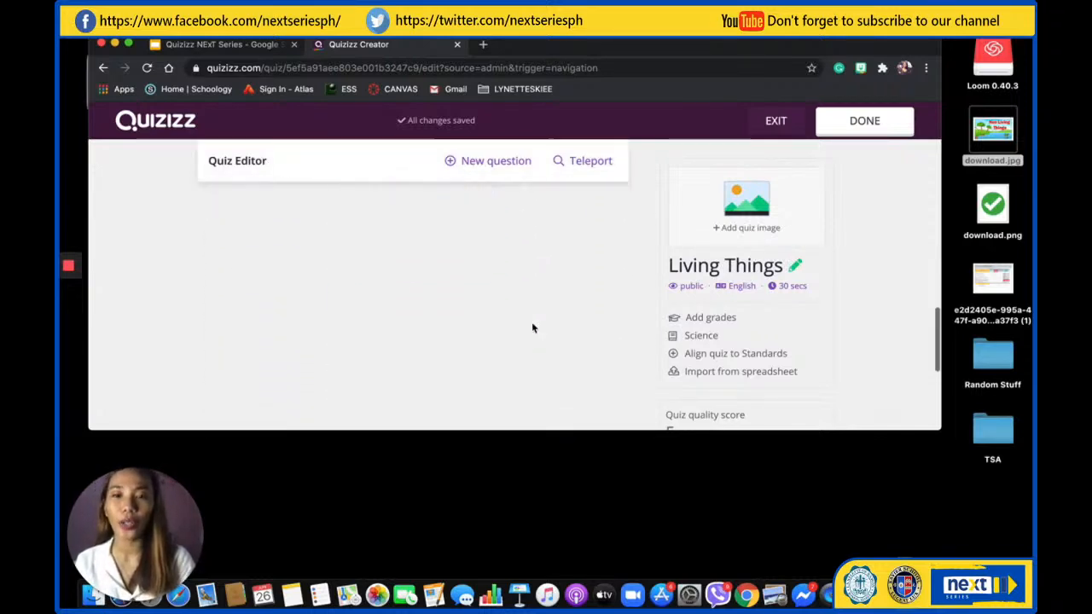
scroll(532, 327, up, 15)
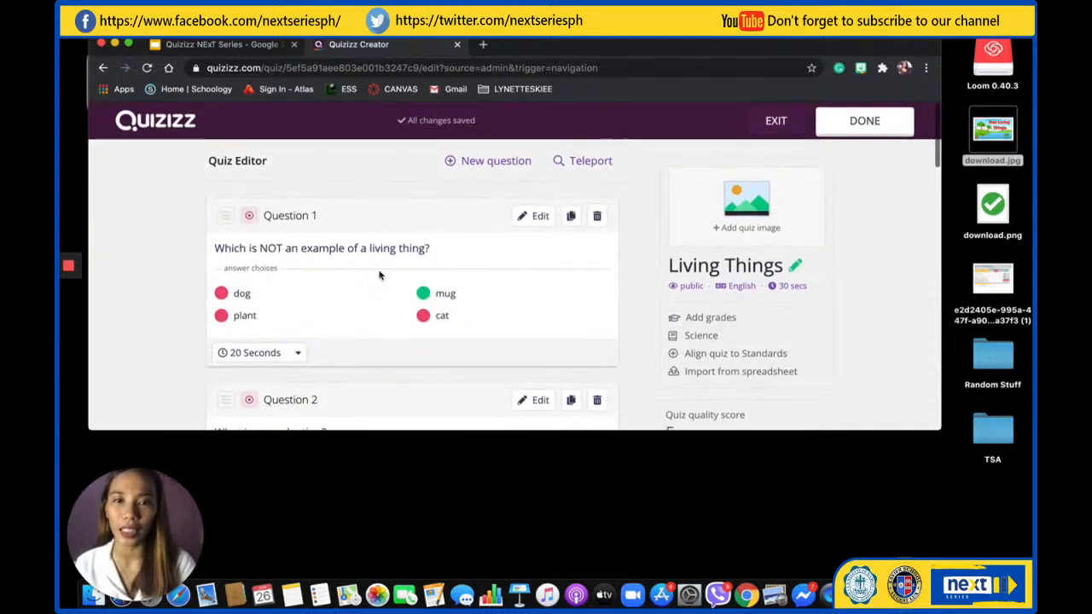
click(863, 125)
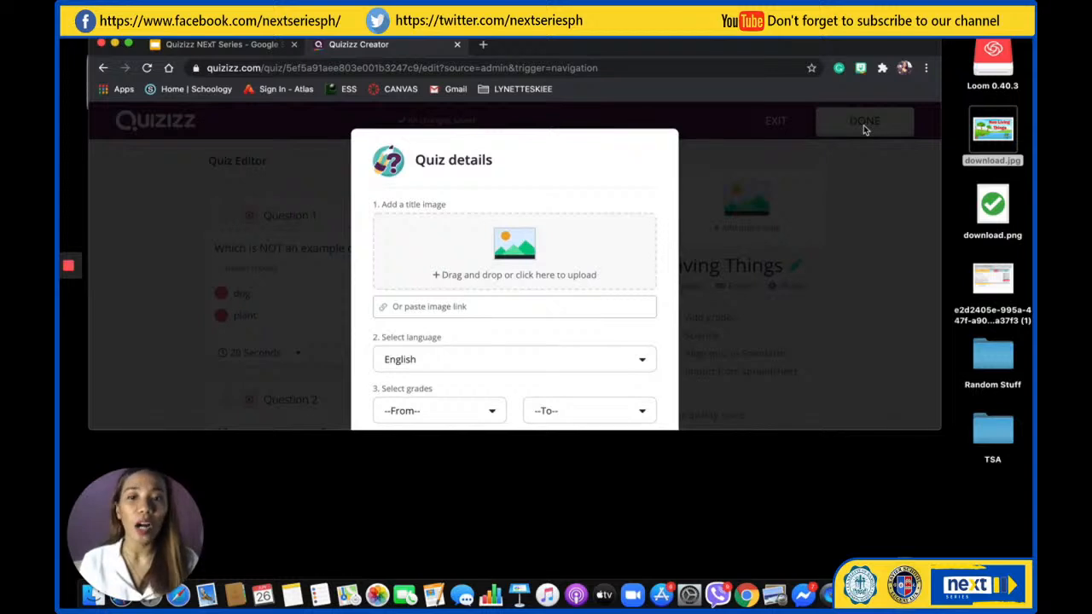
Set the quiz's grade range from 2nd to 2nd in the quiz details and save the quiz
scroll(531, 264, down, 2)
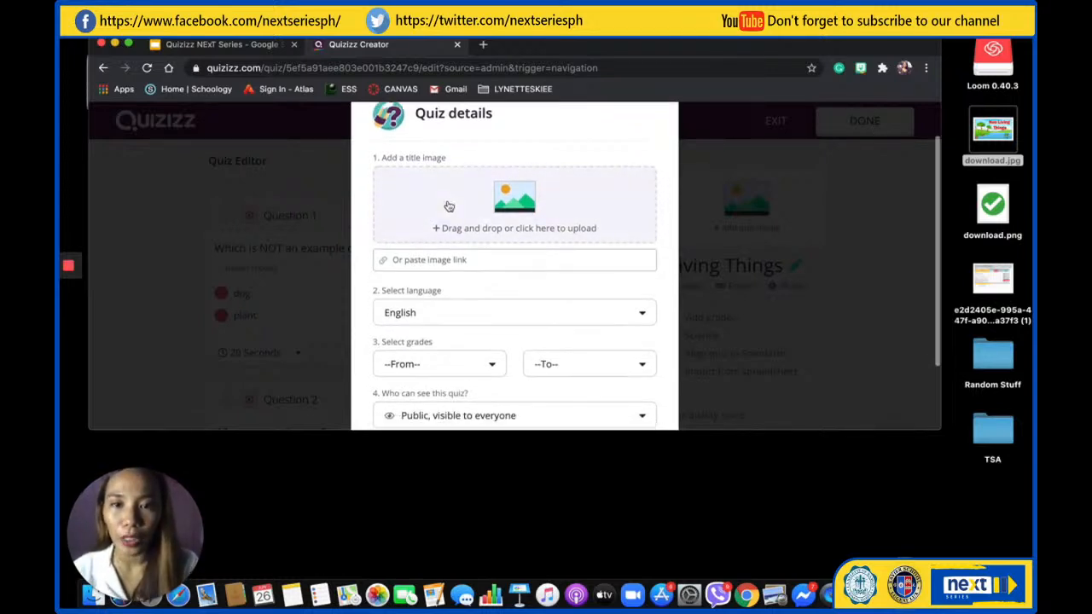
scroll(529, 285, down, 3)
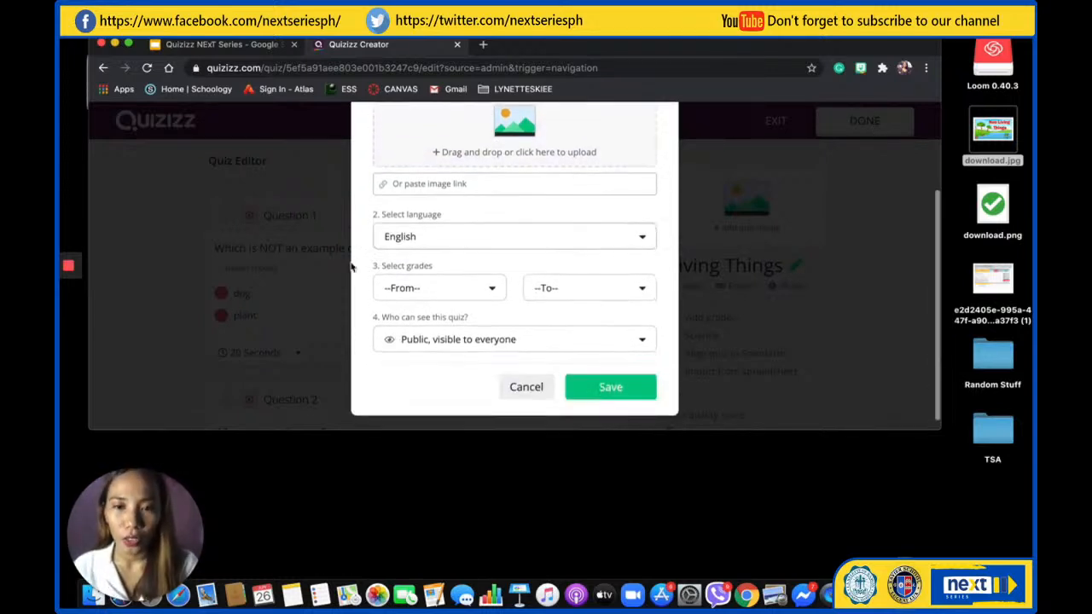
click(428, 238)
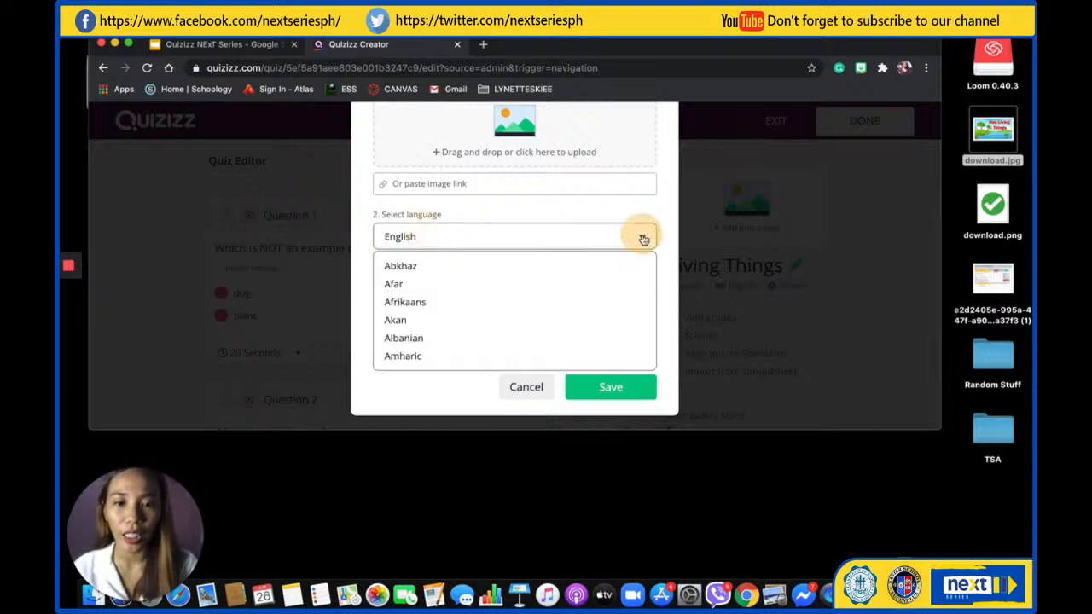
click(604, 390)
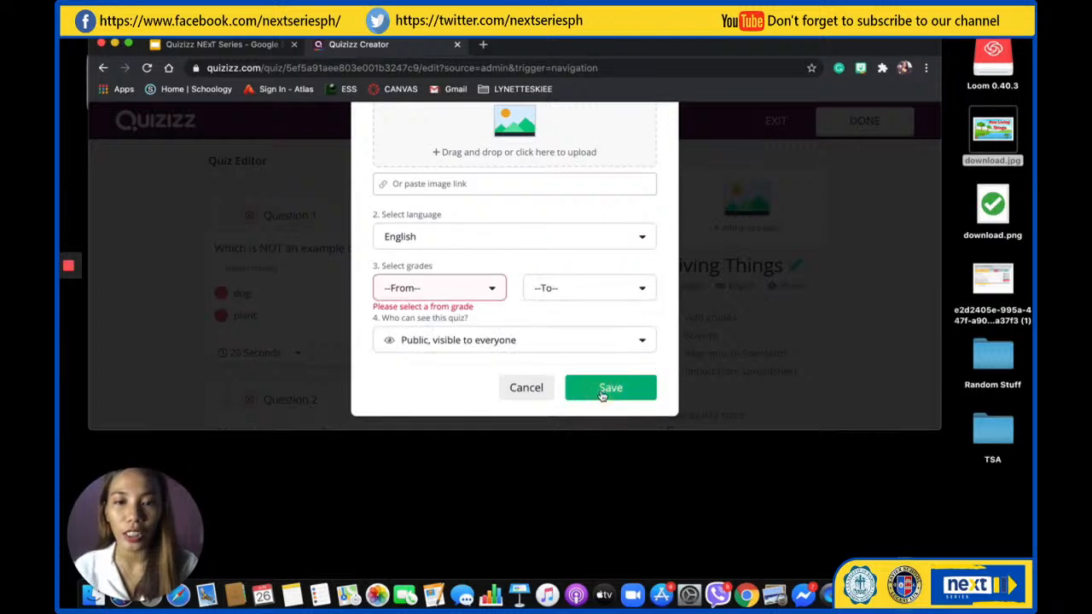
click(477, 290)
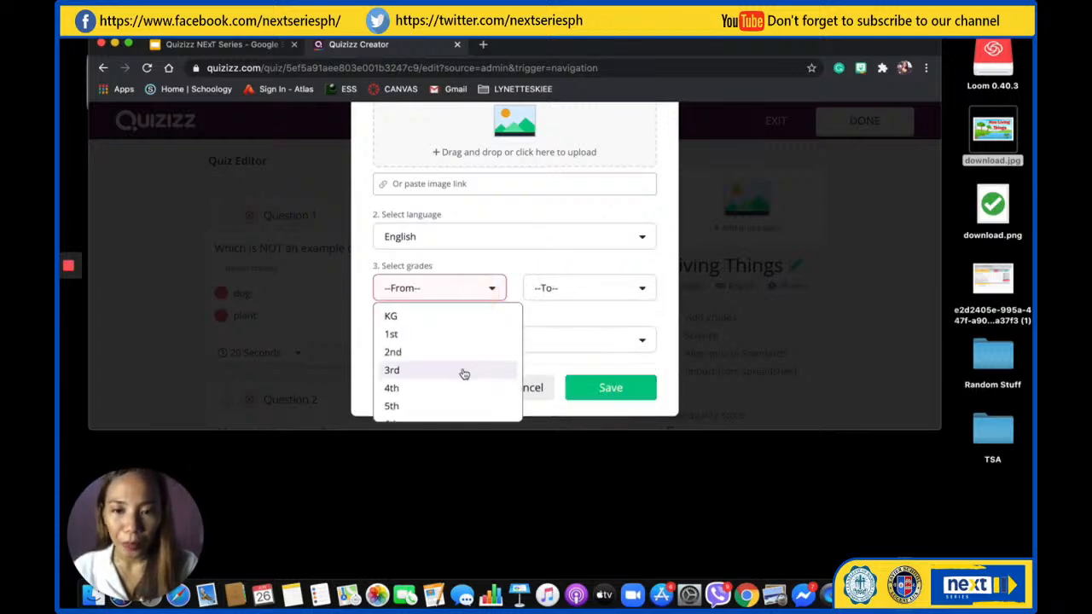
click(446, 342)
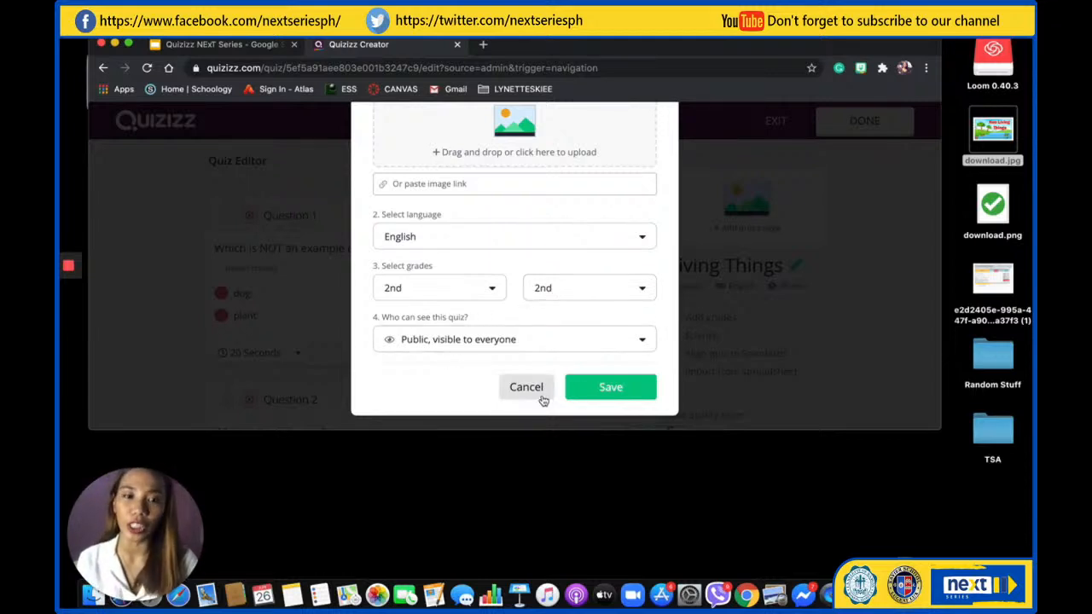
click(601, 389)
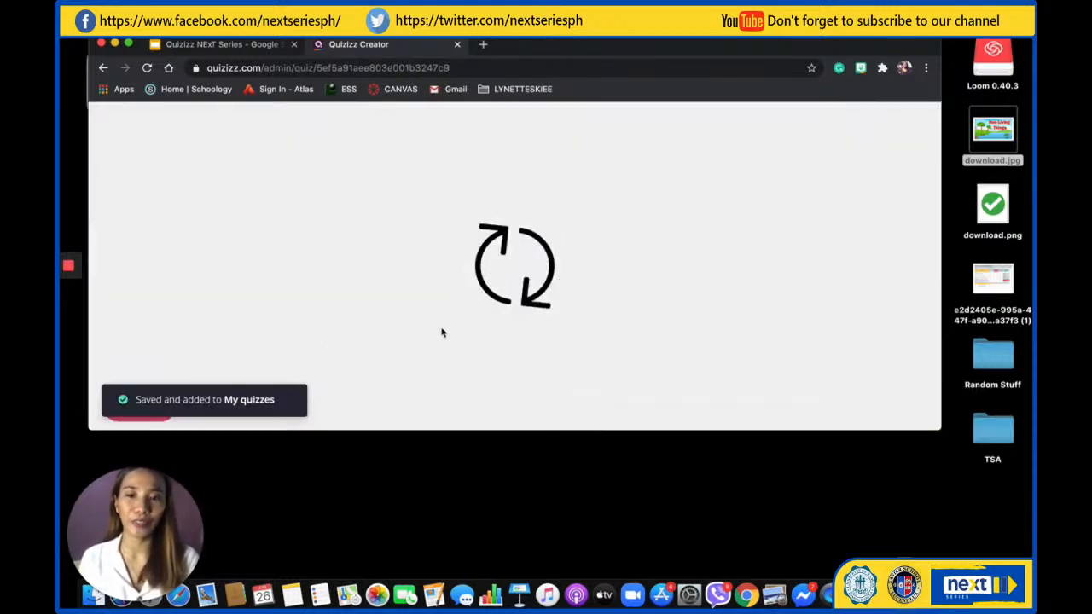
mouse_move(63, 267)
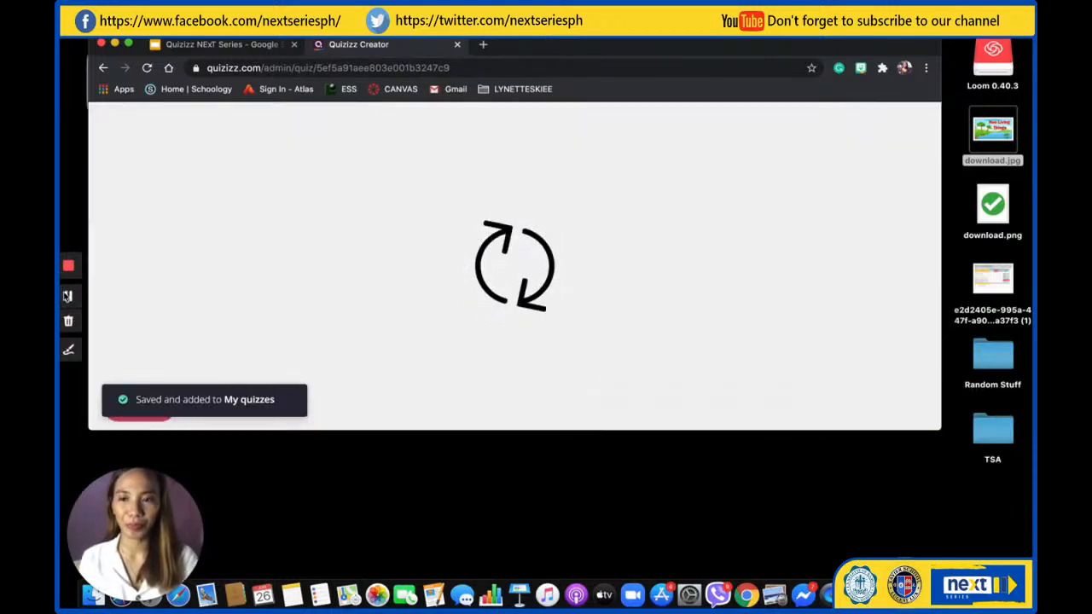
click(67, 296)
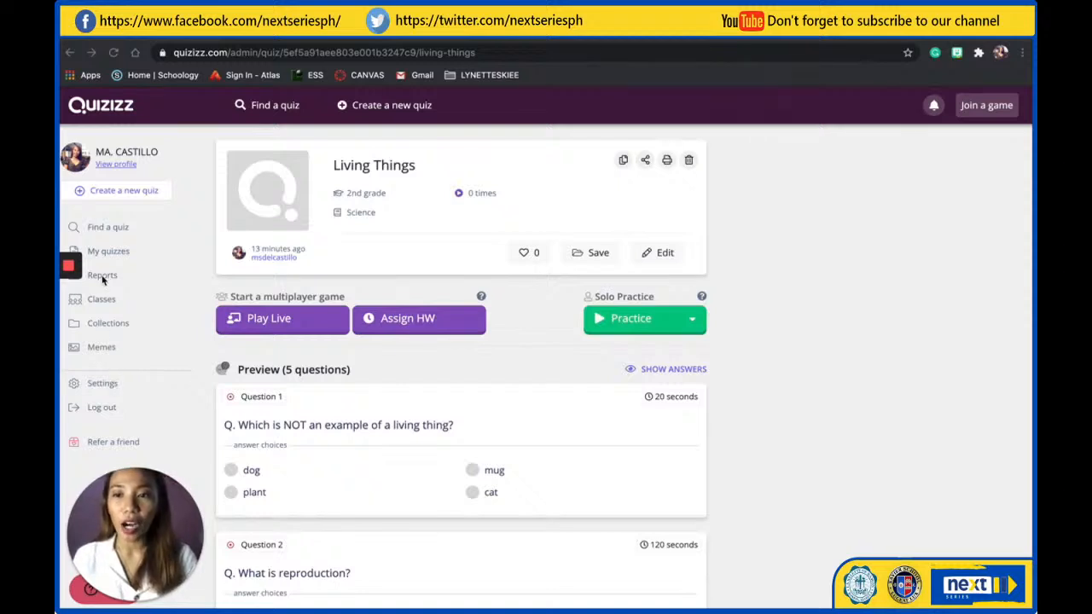
Open the report for the "Google Classroom - Students!" live quiz and view the players' accuracy and scores
click(103, 277)
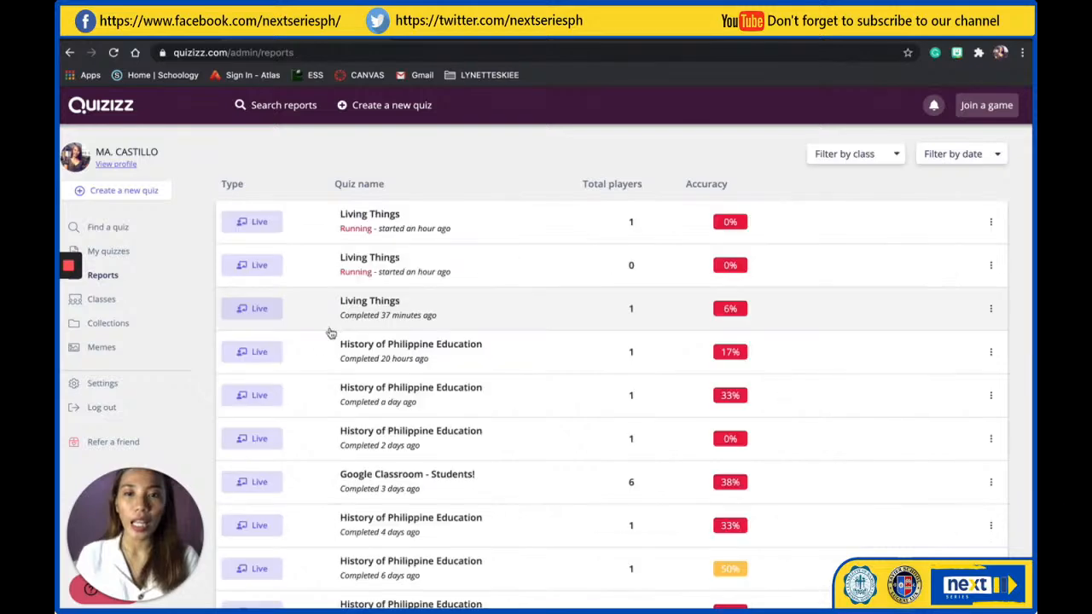
scroll(523, 390, down, 2)
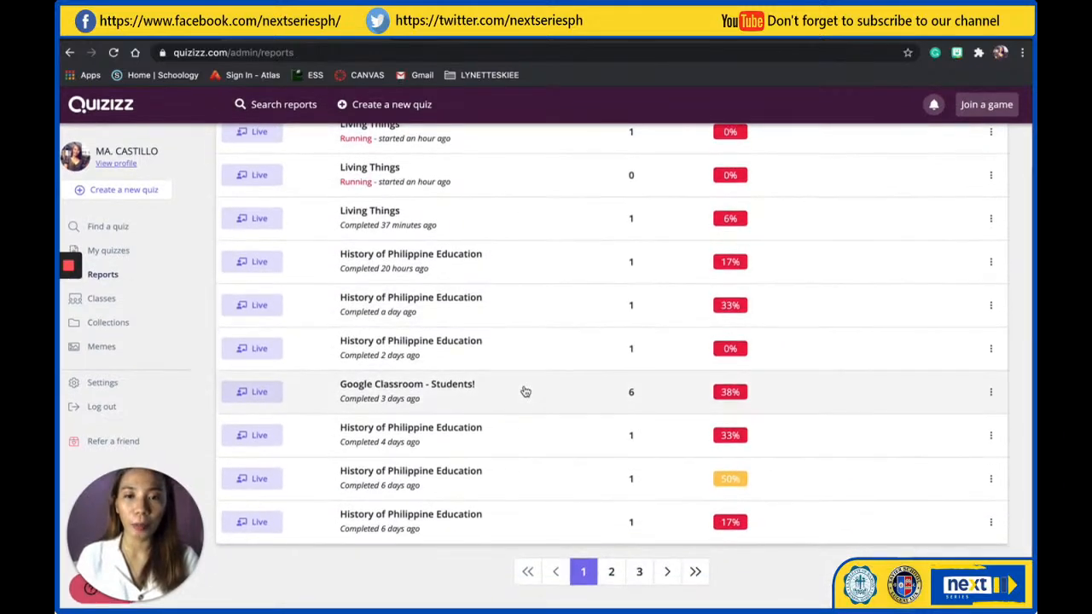
scroll(456, 195, up, 1)
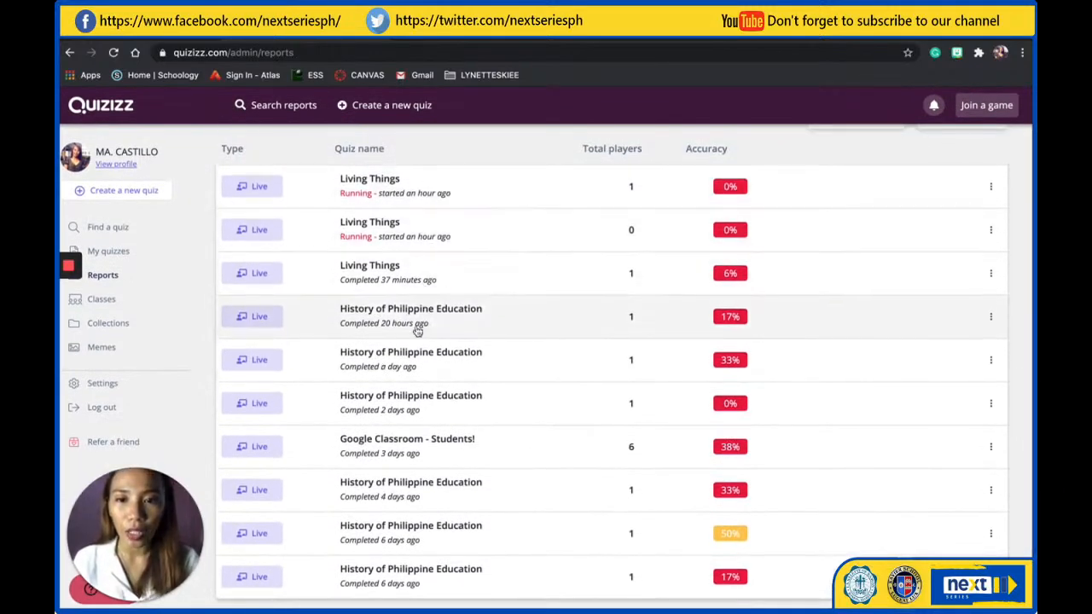
click(411, 451)
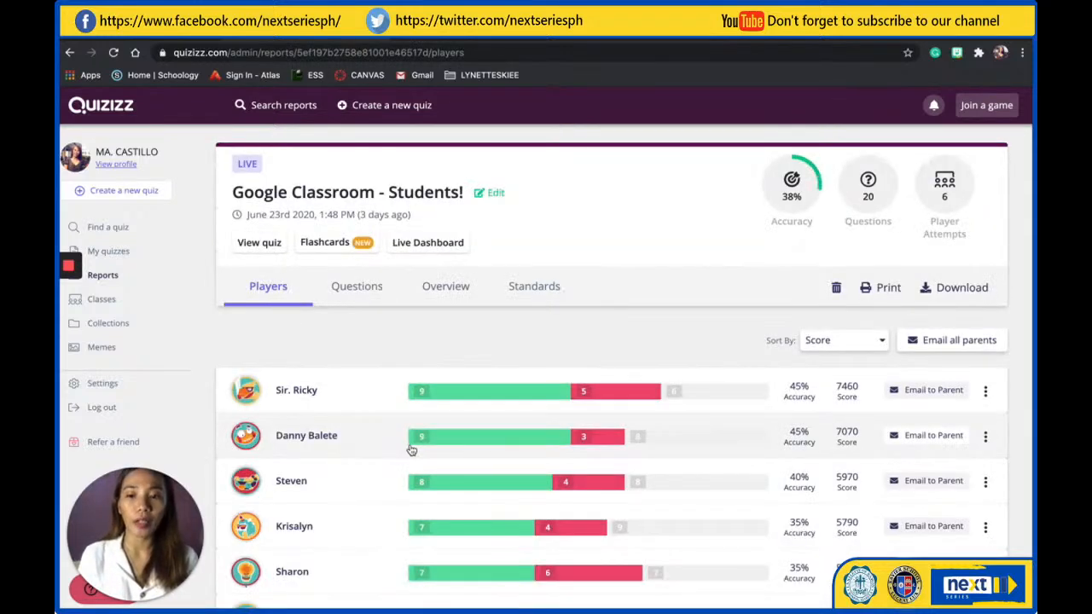
scroll(516, 553, down, 1)
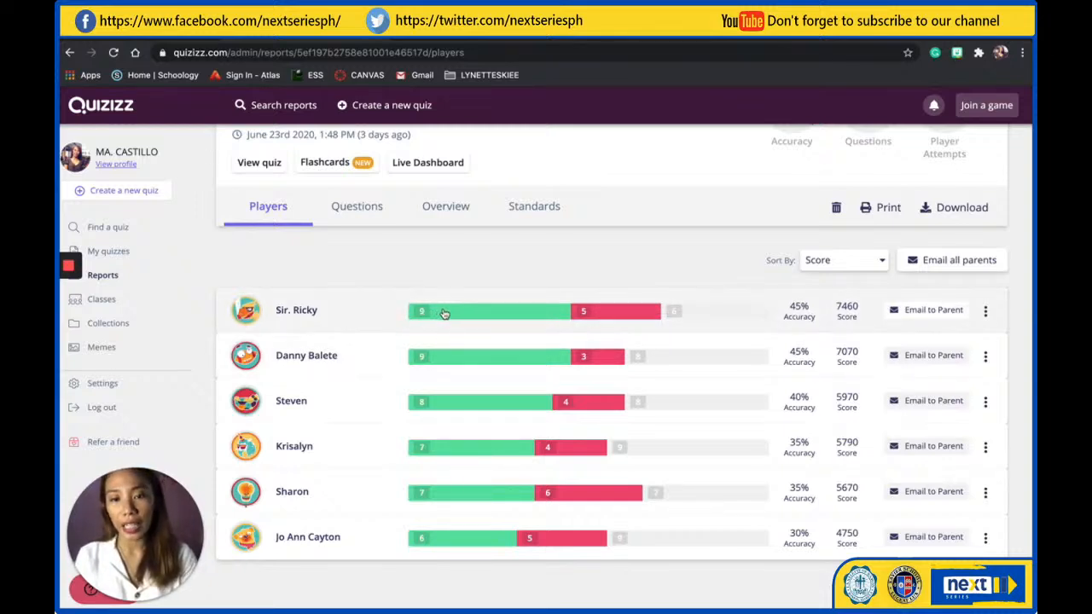
Open the top-scoring player's results and examine the correct, incorrect and unattempted answers for each question
click(290, 312)
scroll(475, 404, down, 3)
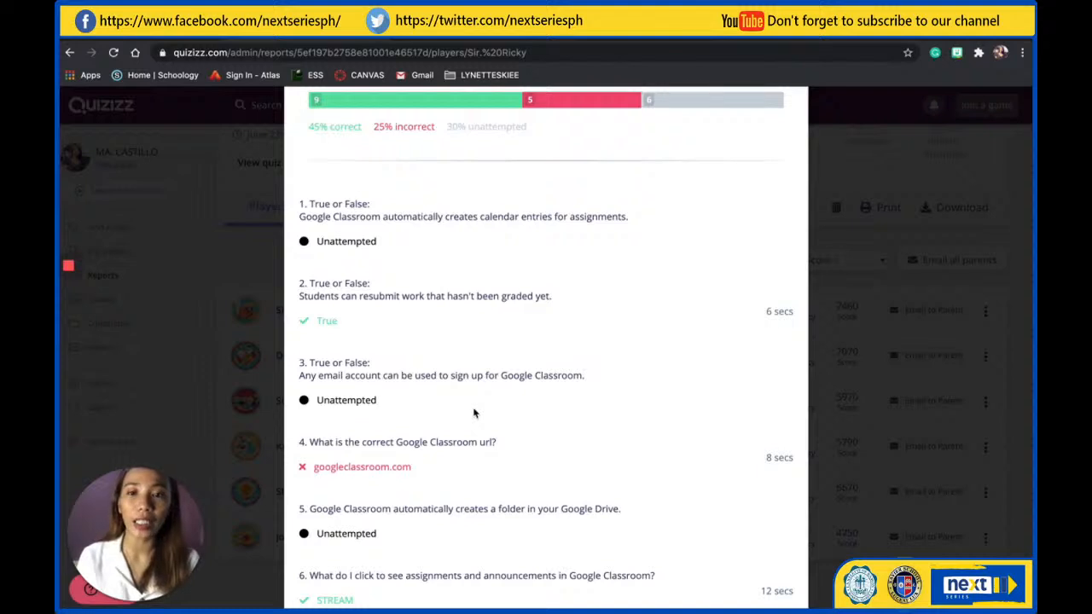
scroll(475, 415, up, 1)
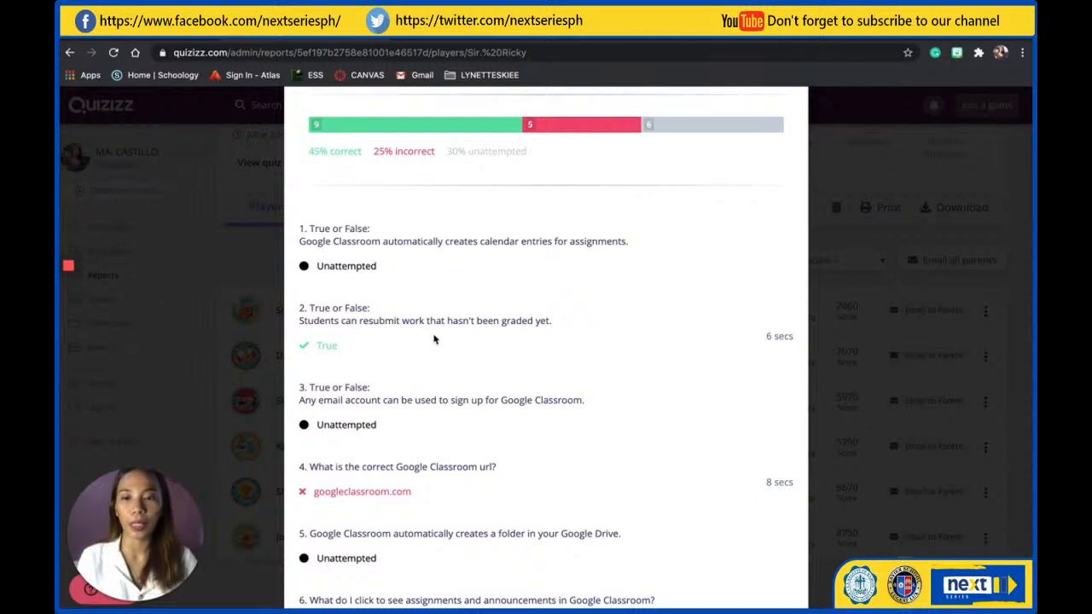
scroll(438, 377, down, 1)
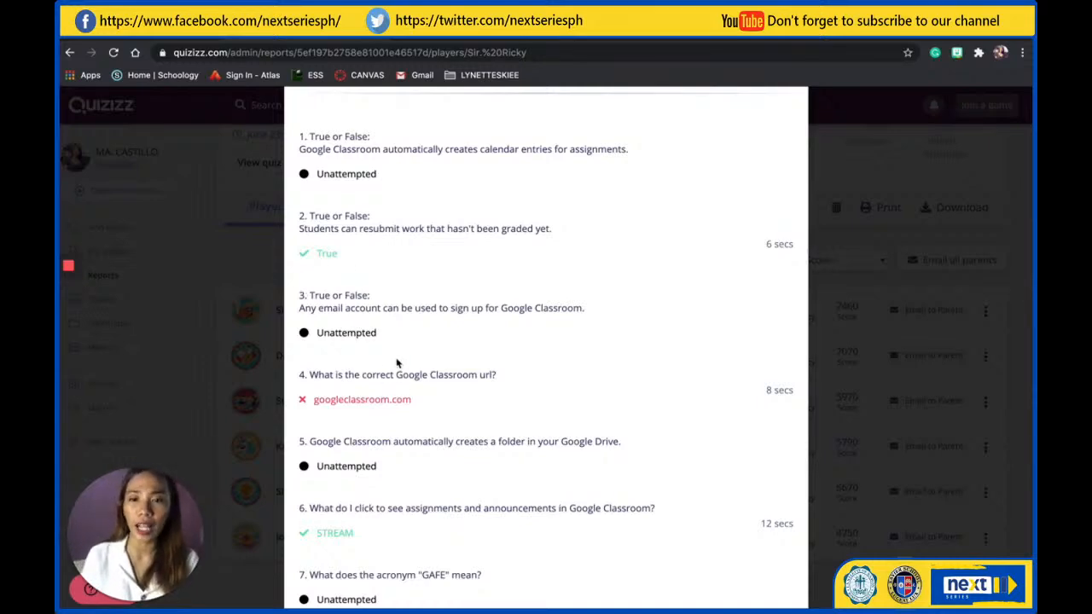
scroll(396, 362, down, 3)
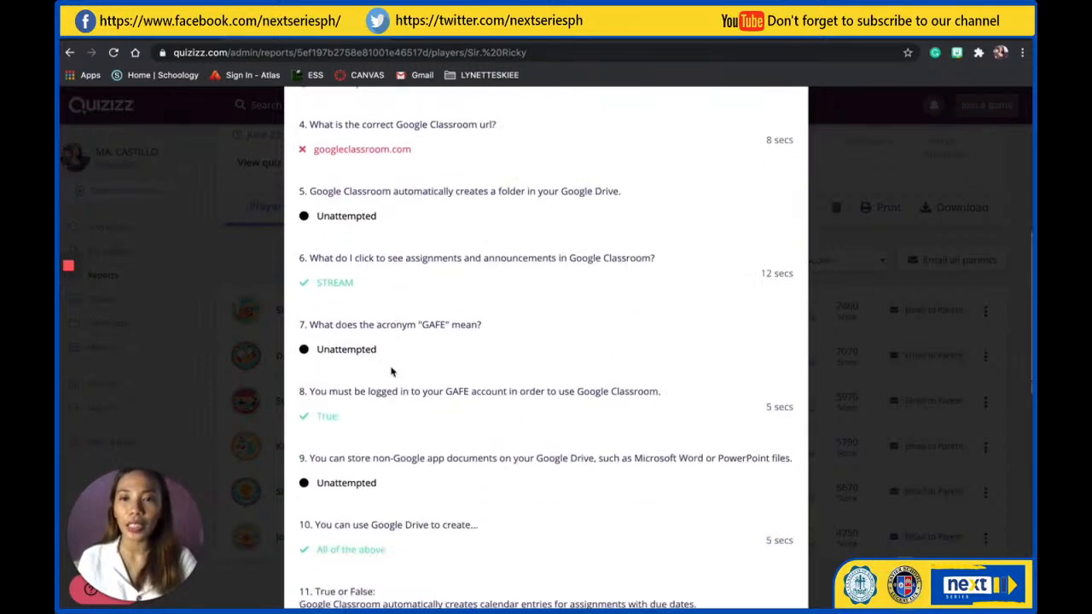
scroll(391, 371, down, 3)
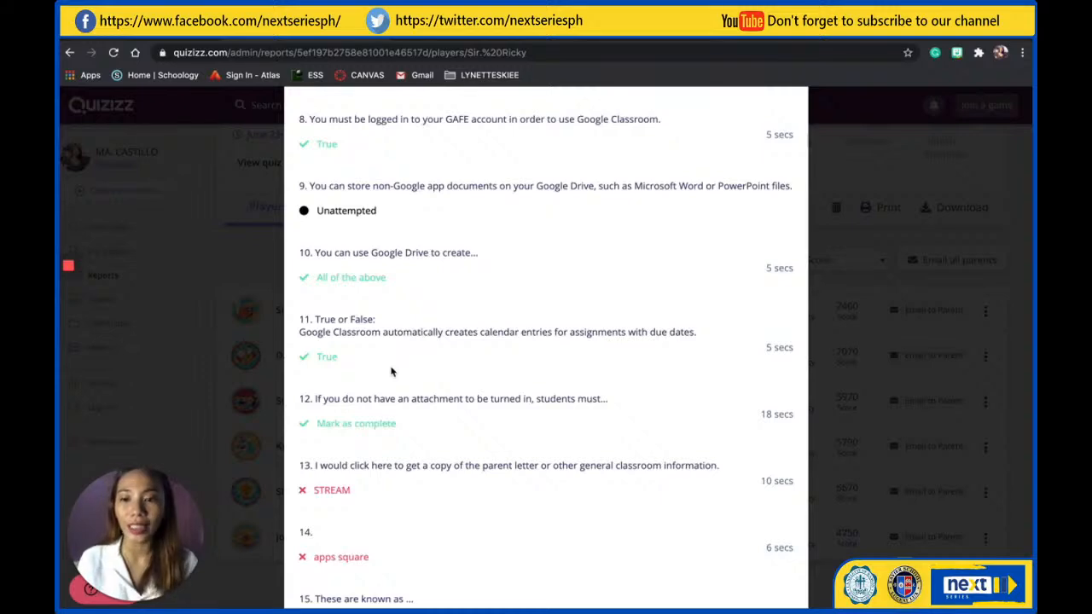
scroll(424, 533, down, 1)
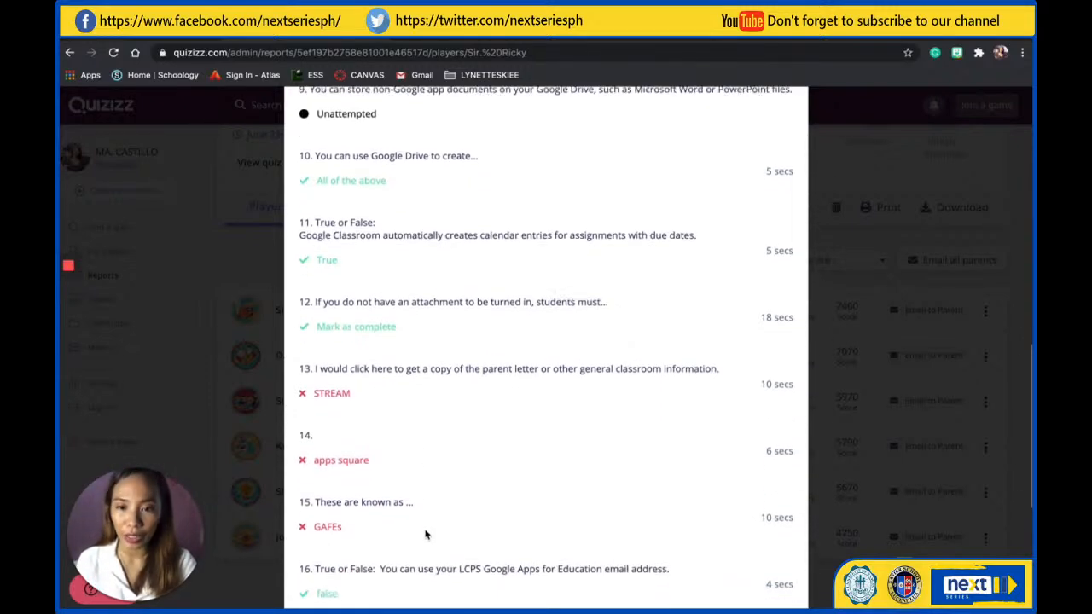
scroll(424, 533, up, 5)
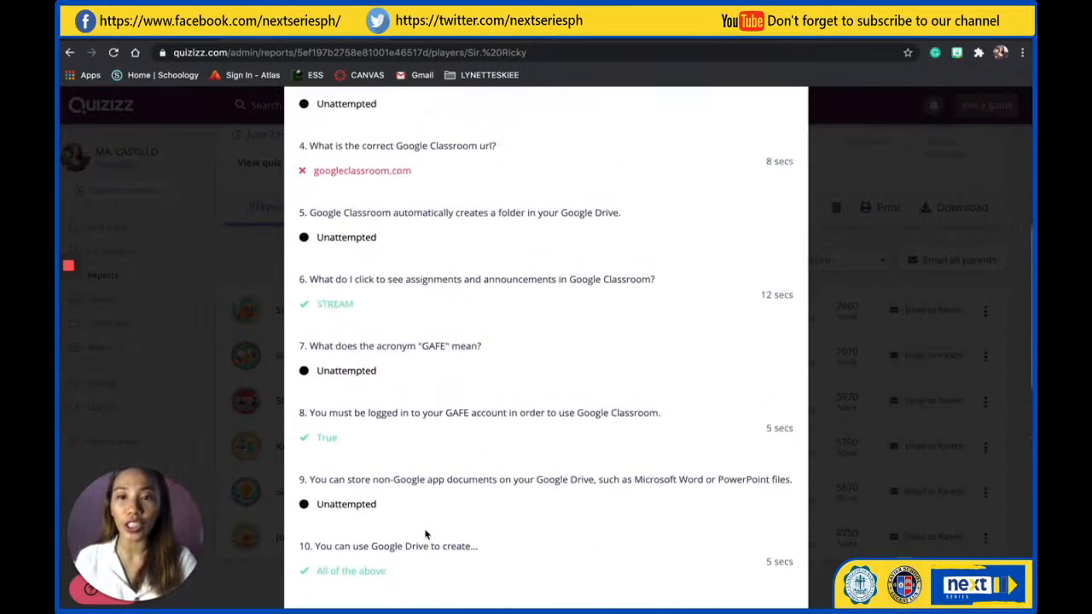
scroll(426, 534, up, 2)
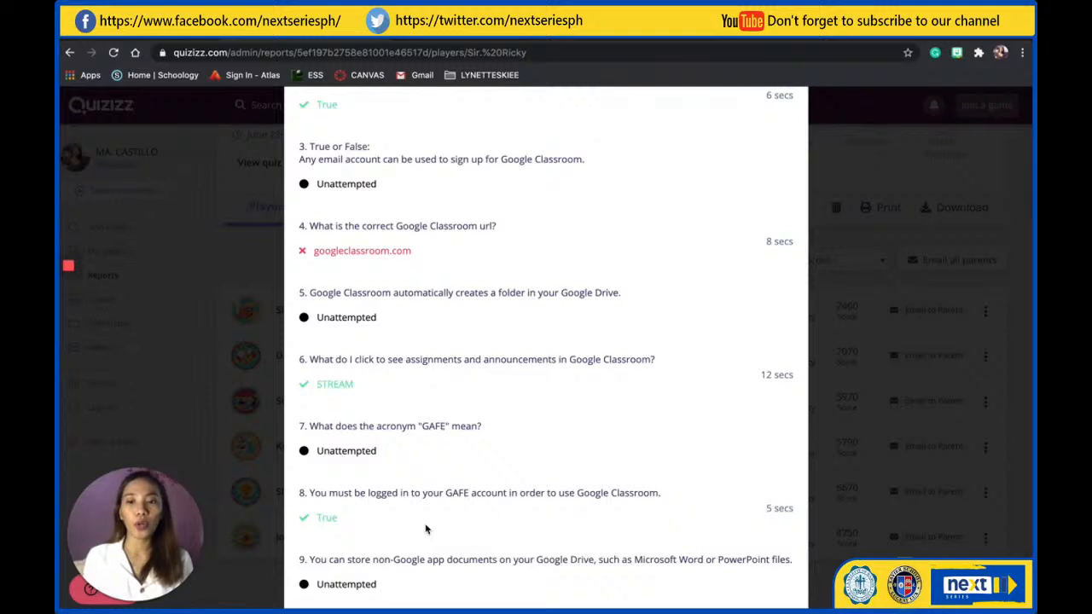
scroll(519, 451, up, 1)
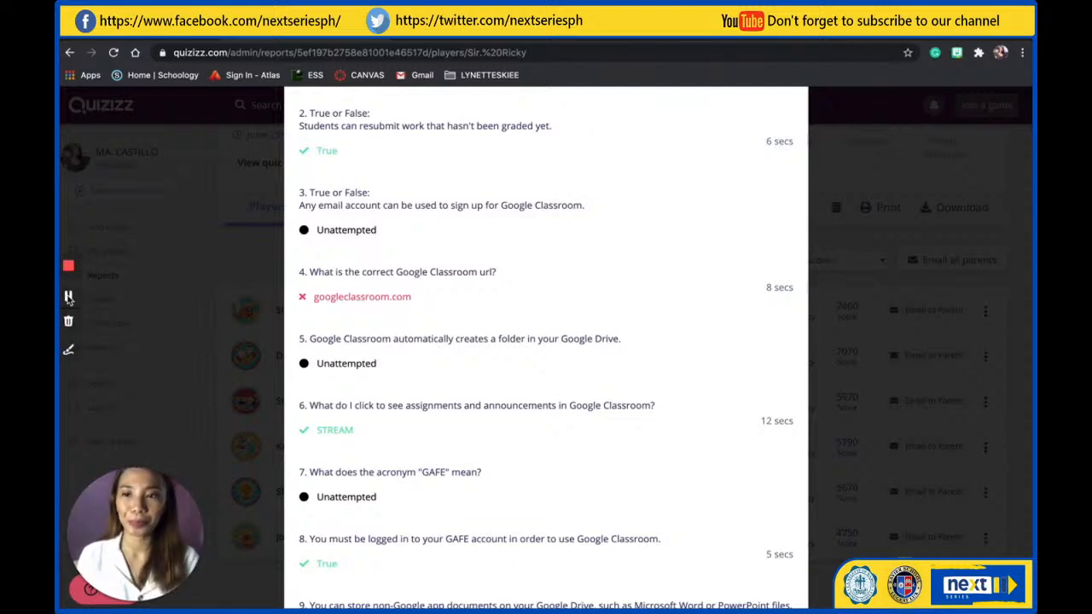
click(68, 297)
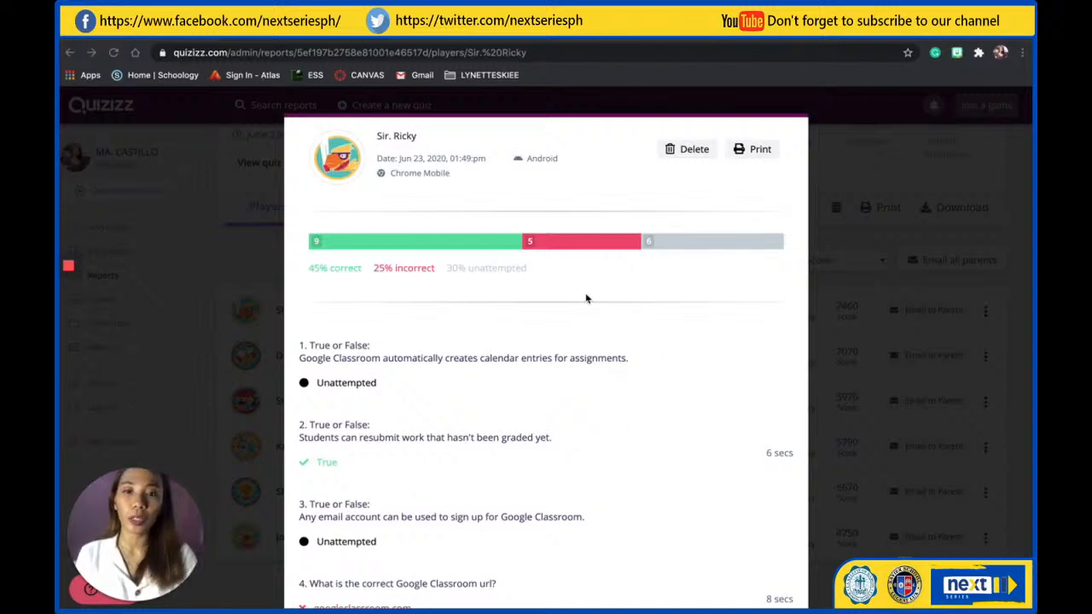
scroll(466, 456, down, 2)
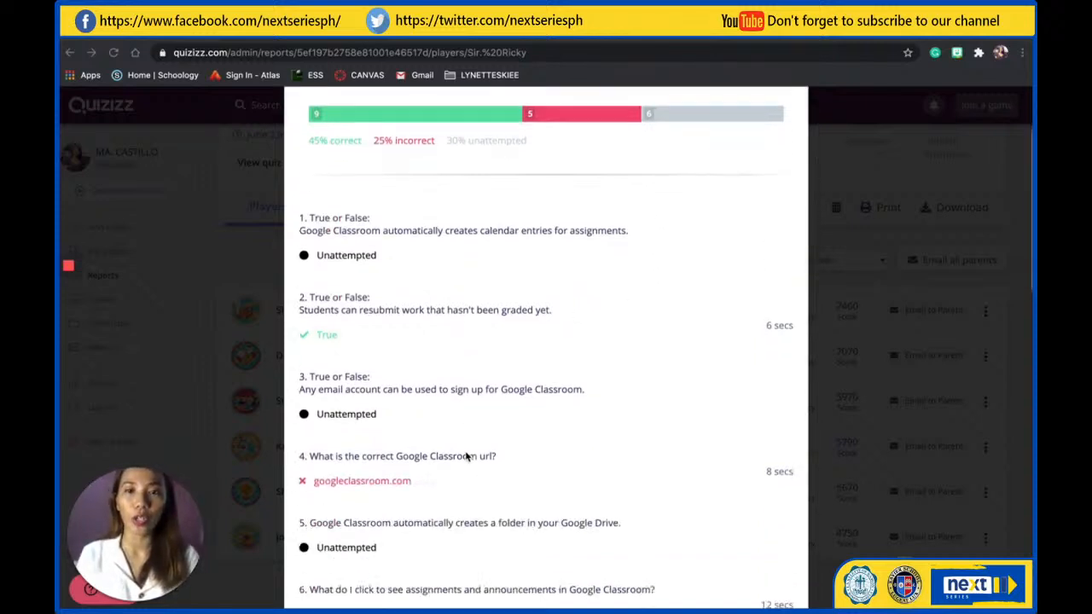
scroll(466, 457, up, 2)
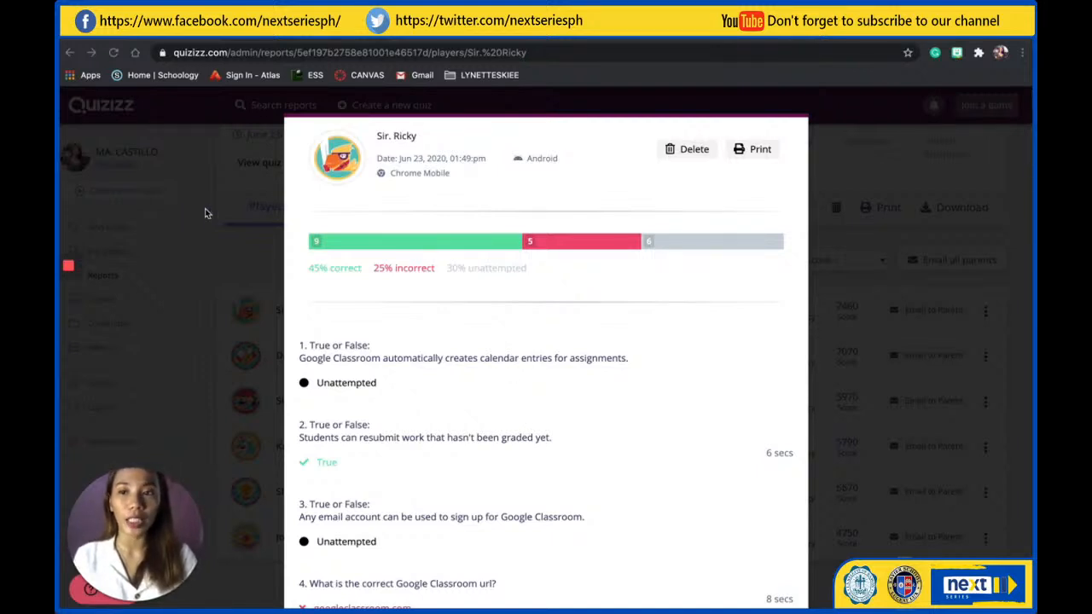
mouse_move(70, 267)
click(68, 298)
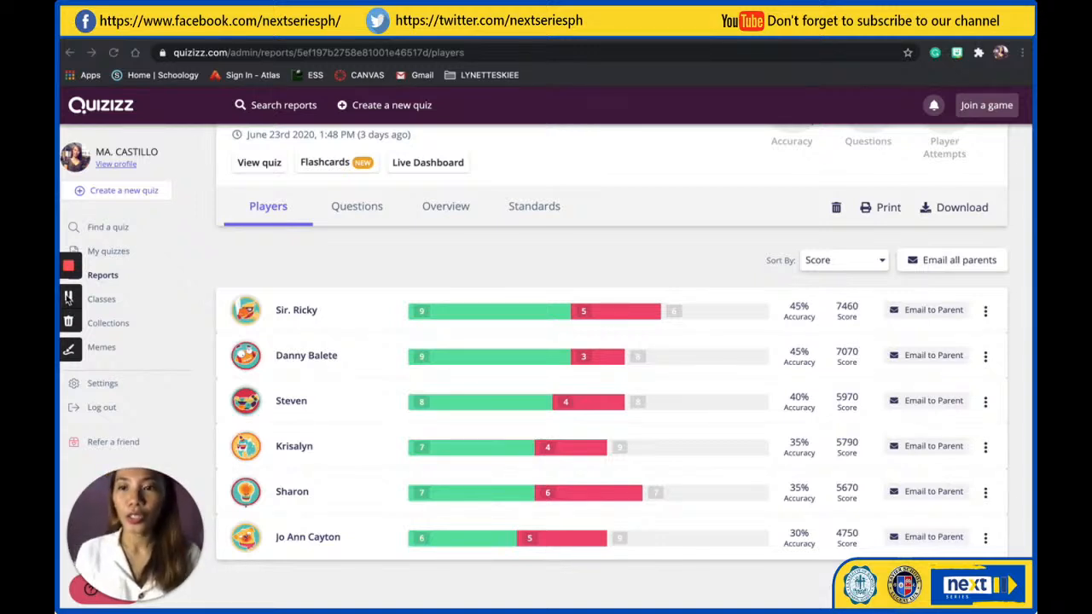
Open the 2nd-grade Living Things quiz from the quiz collection and start assigning it as homework
click(105, 253)
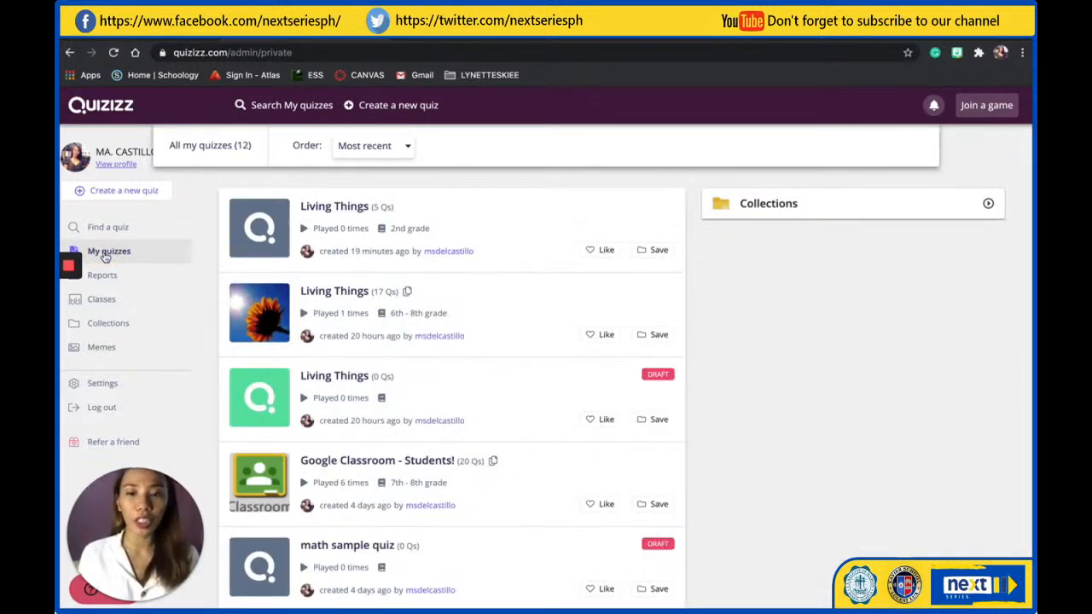
click(337, 208)
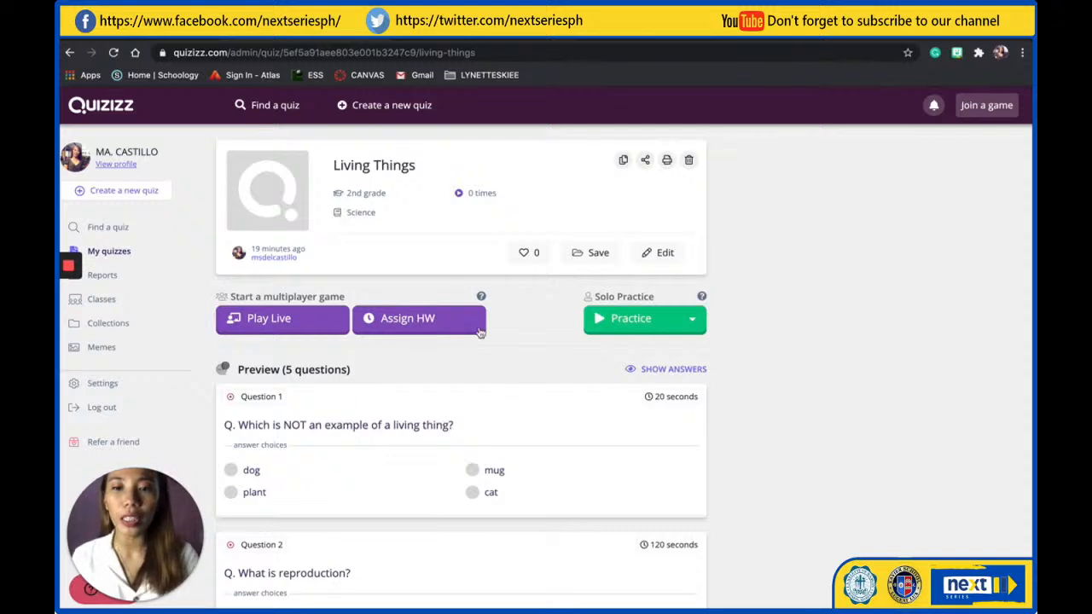
click(415, 324)
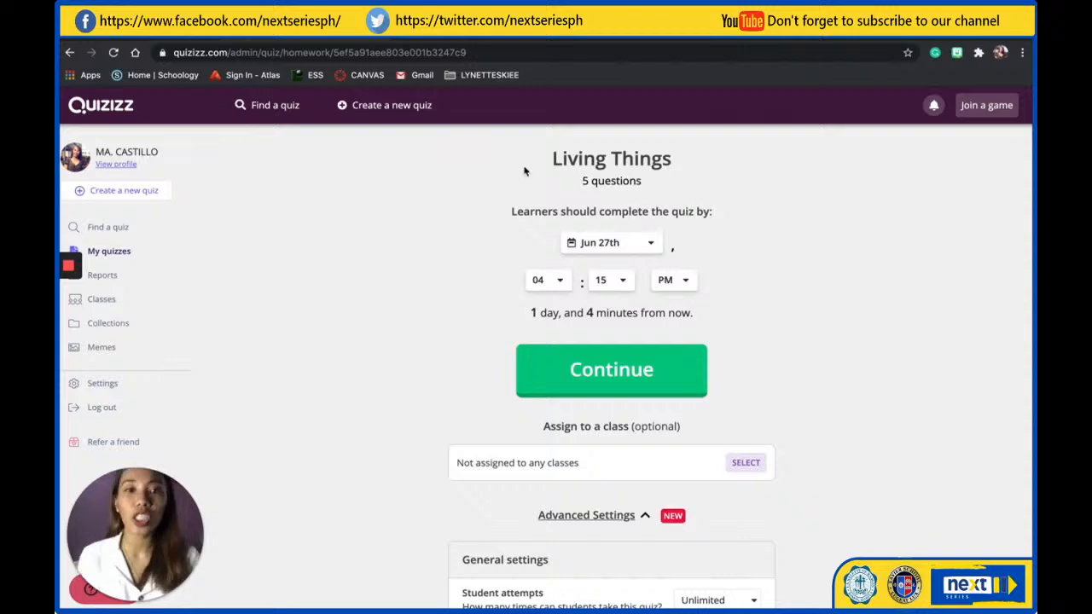
Set the homework completion deadline to Jun 29th at 03:00 PM
click(621, 249)
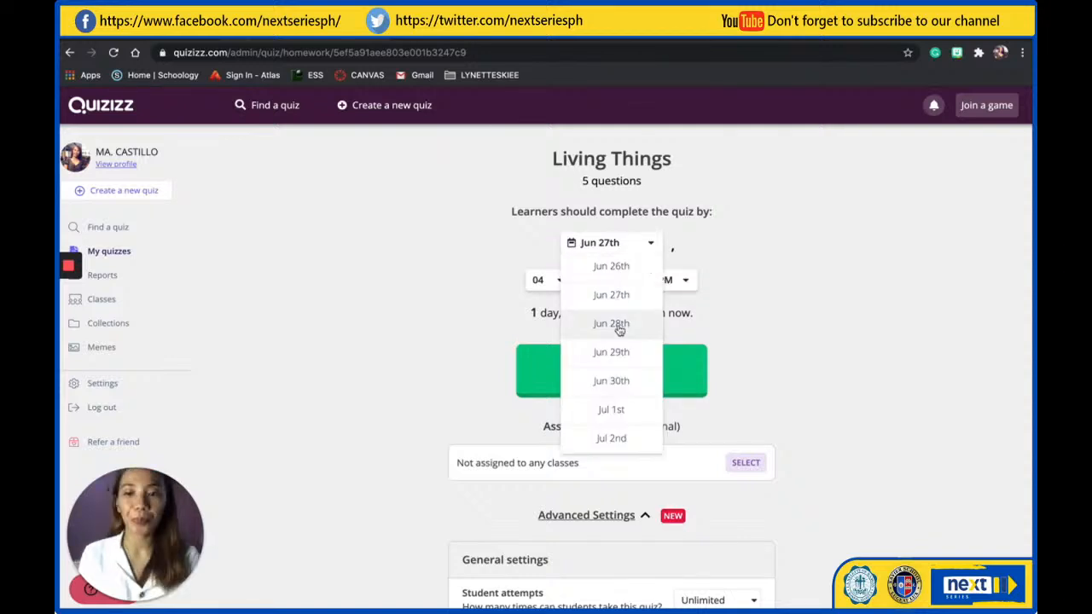
click(612, 352)
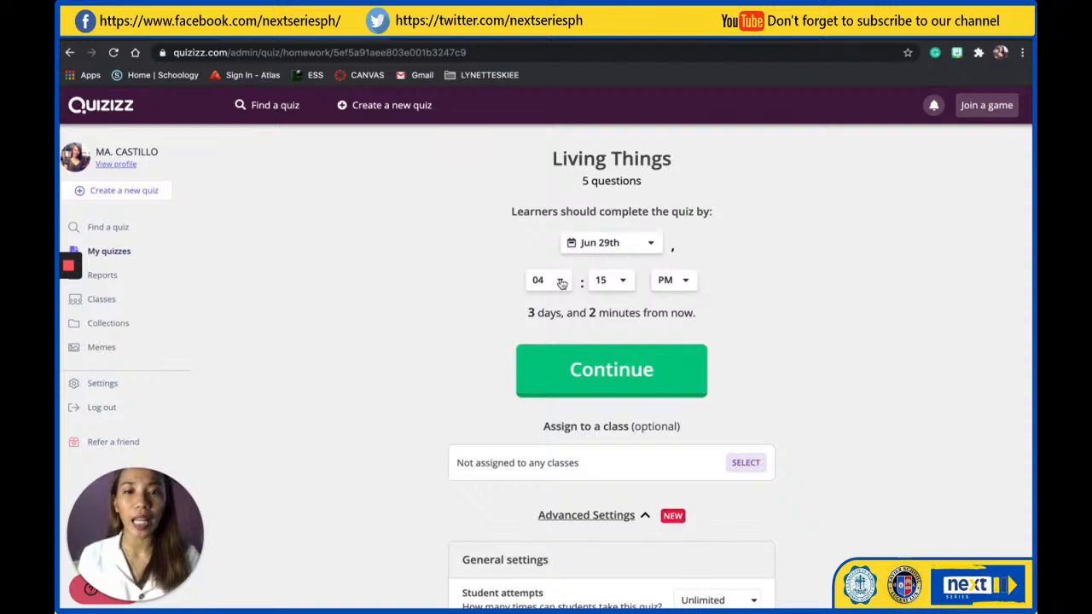
click(561, 283)
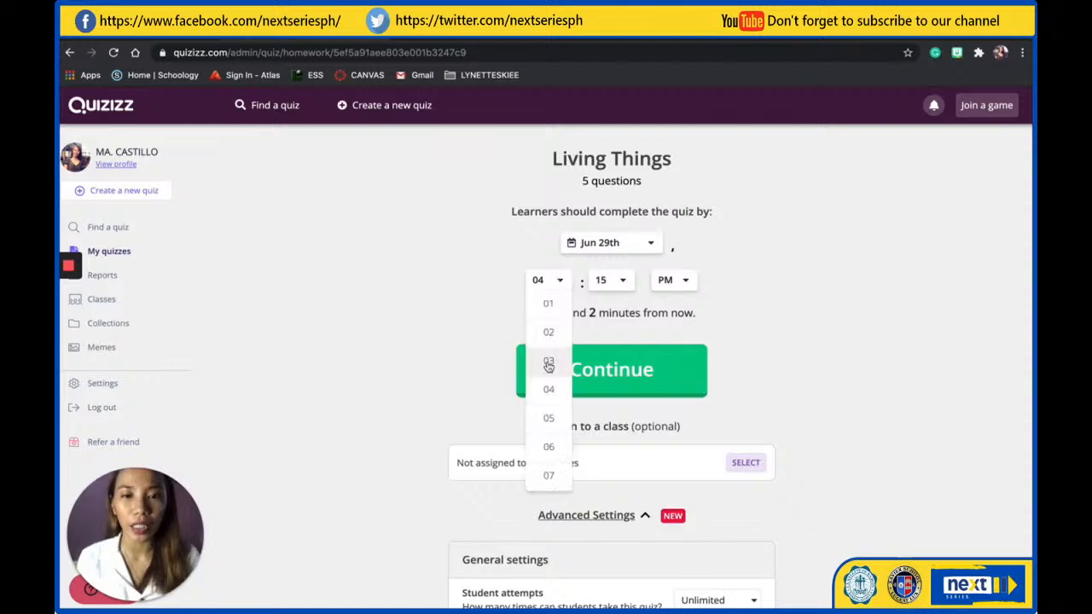
click(548, 365)
click(611, 281)
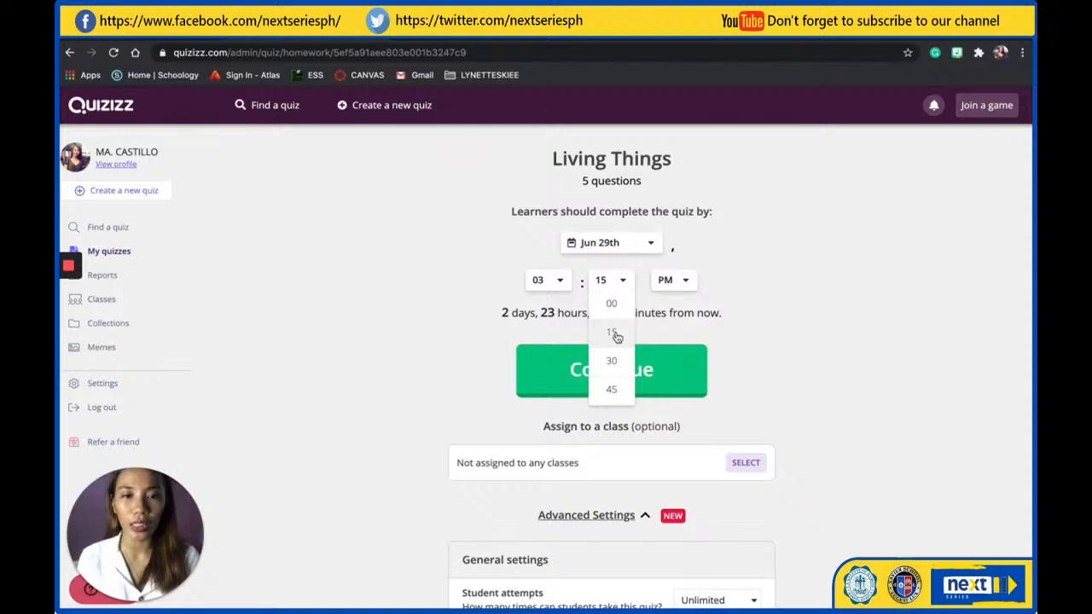
click(611, 303)
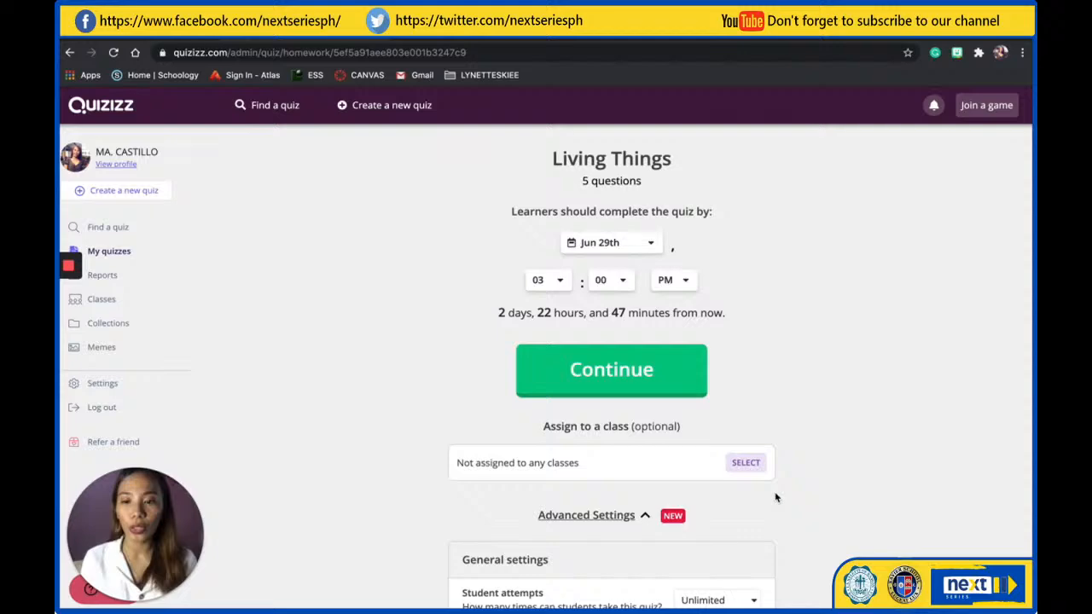
Review the homework's general and gameplay settings and select TSA SAMPLE CLASS - Social Studies 1 as its class
scroll(774, 497, down, 1)
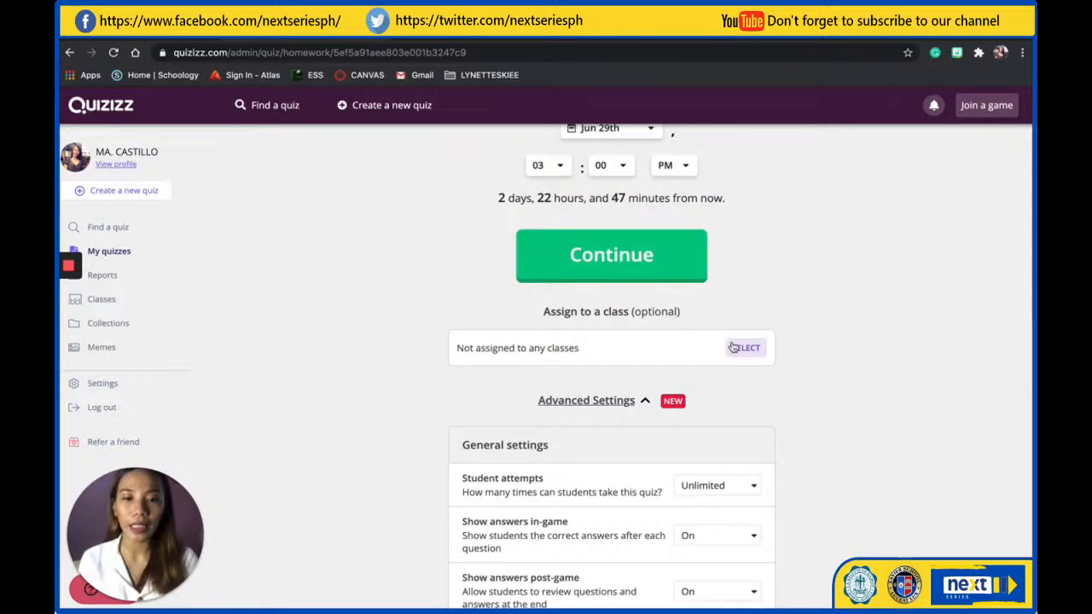
scroll(738, 418, down, 3)
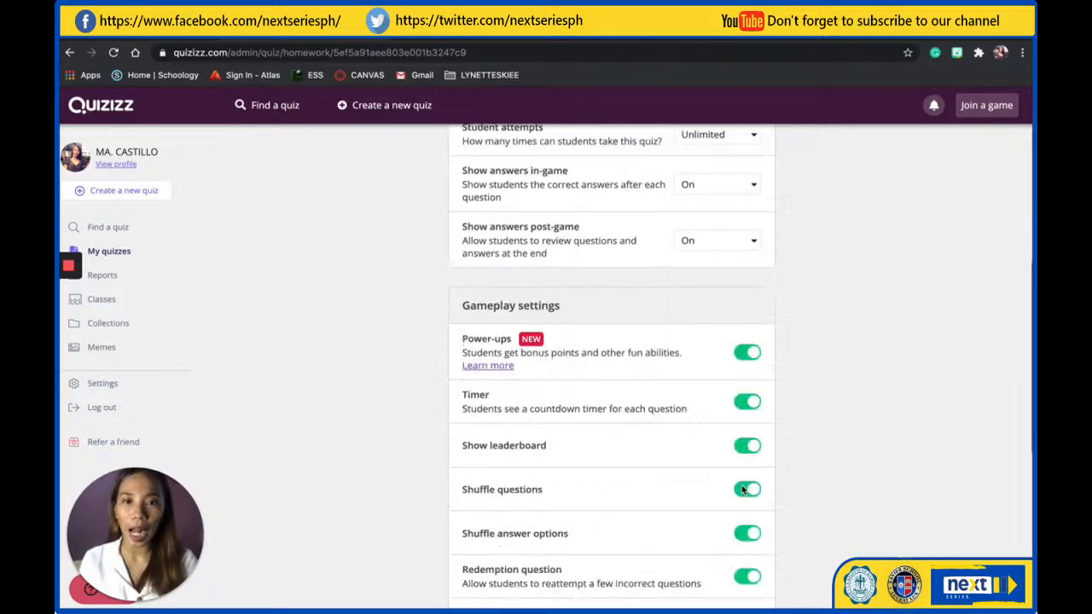
scroll(744, 489, down, 2)
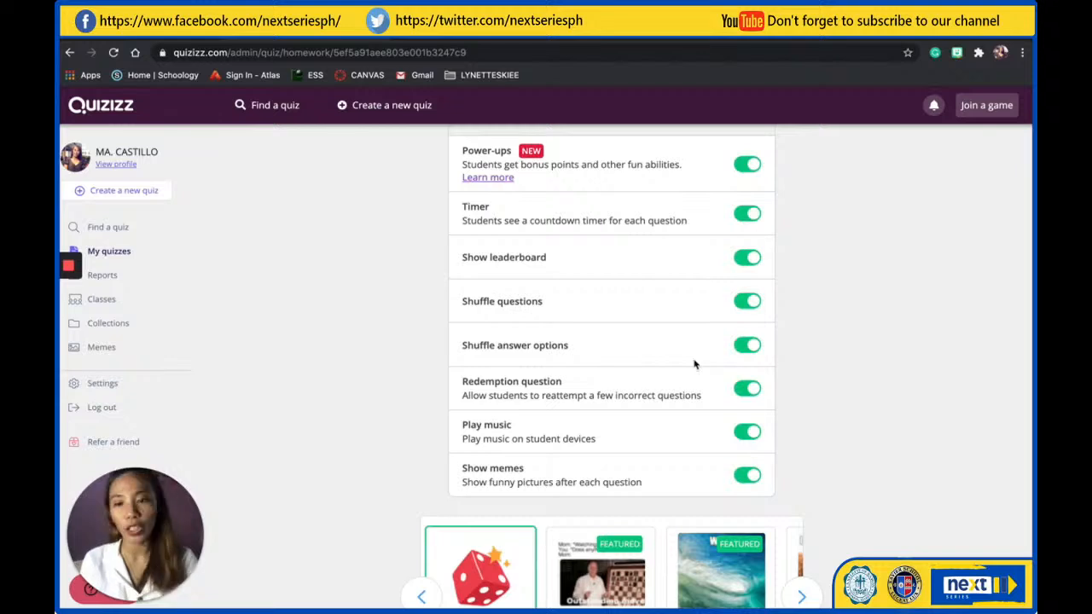
scroll(693, 364, up, 2)
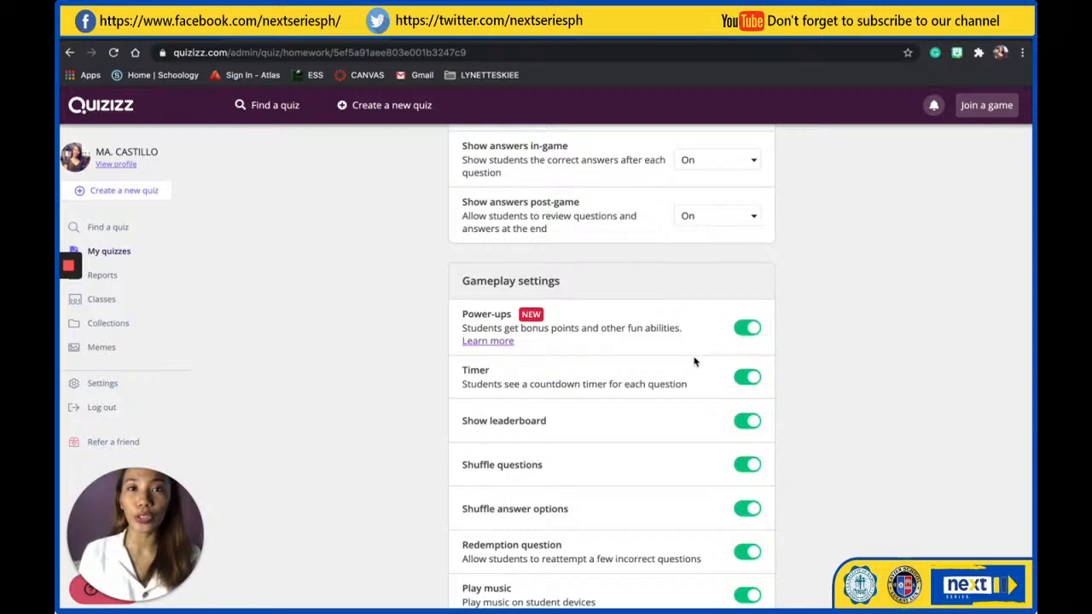
scroll(693, 364, up, 2)
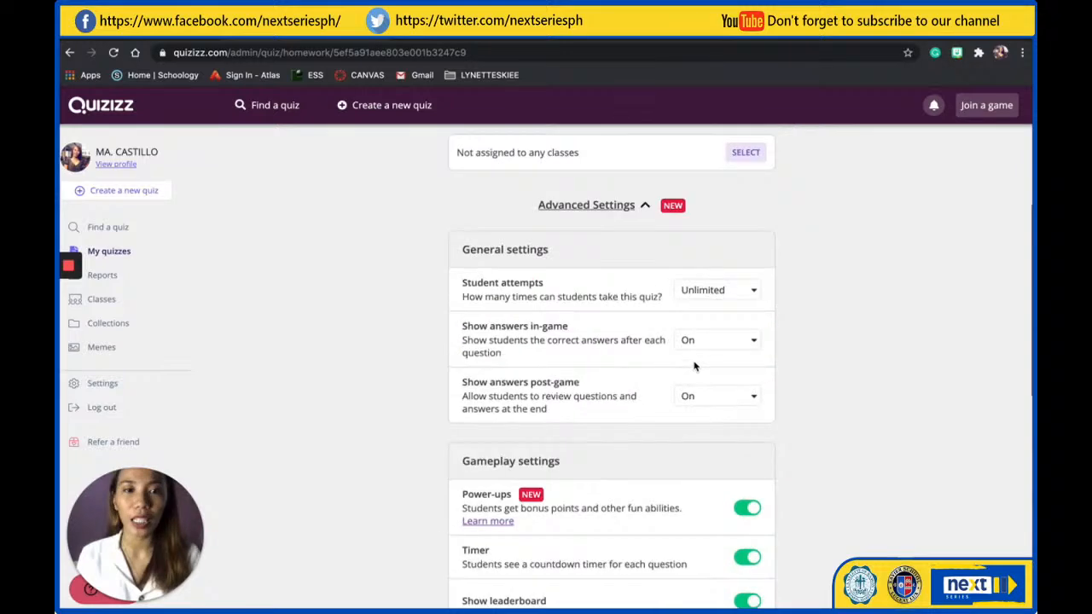
scroll(693, 365, up, 3)
click(747, 388)
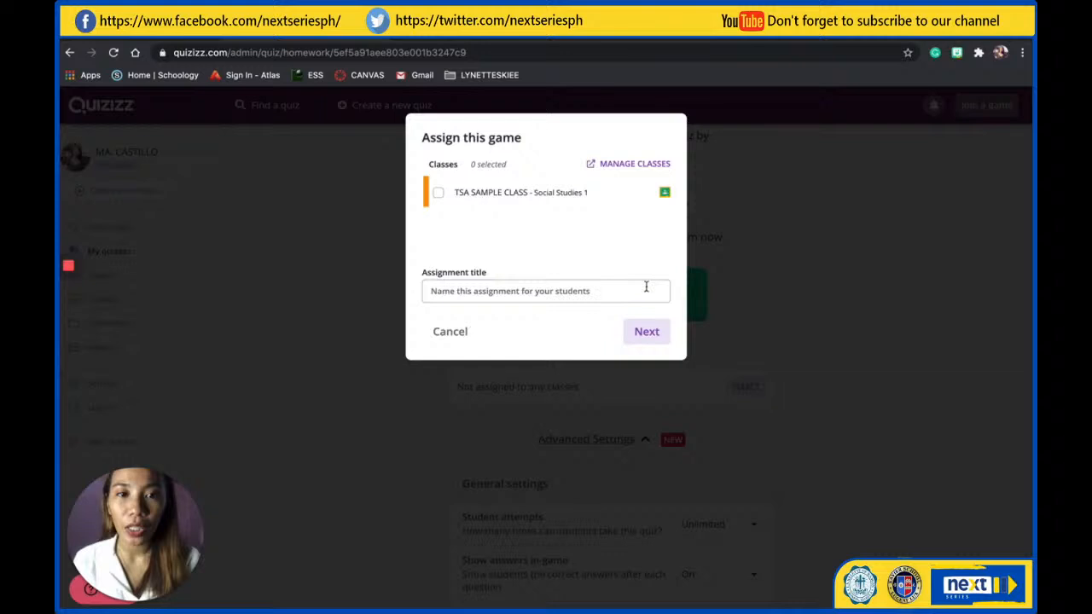
click(438, 194)
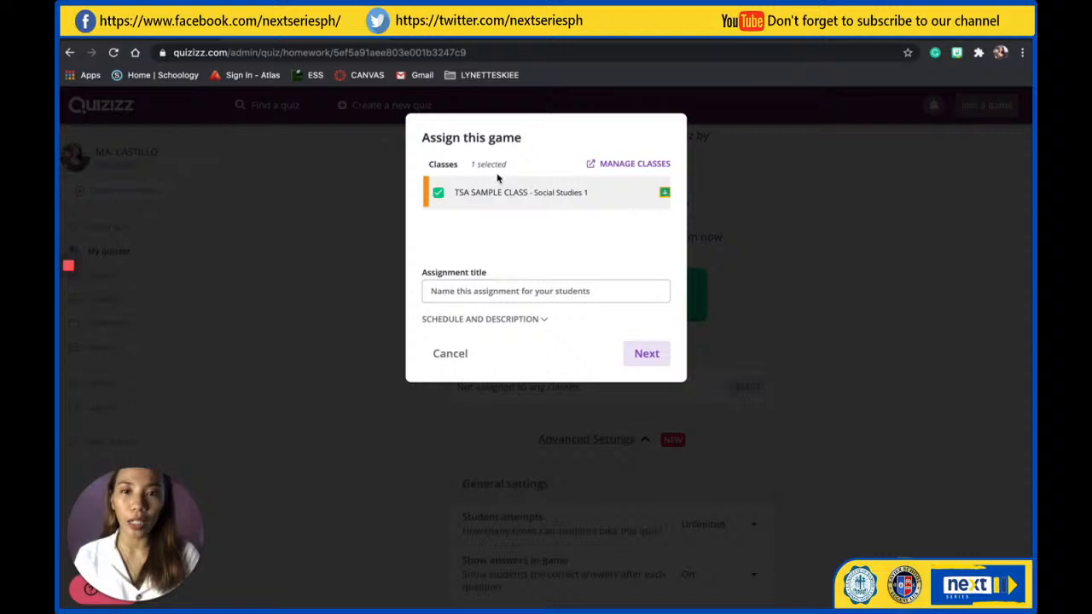
click(646, 352)
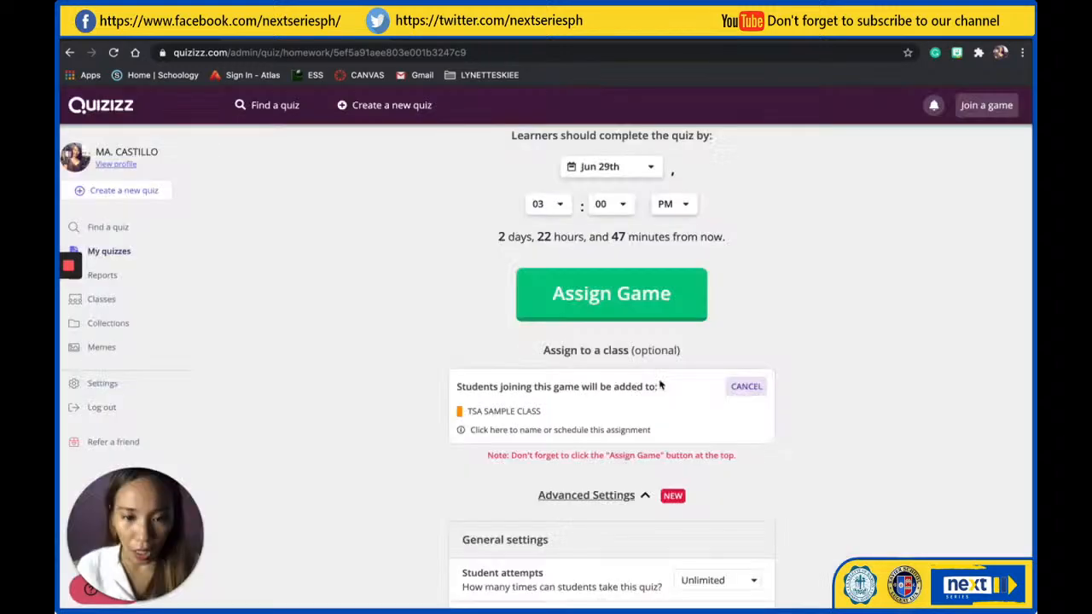
Assign the Living Things game to the selected class
scroll(659, 385, down, 1)
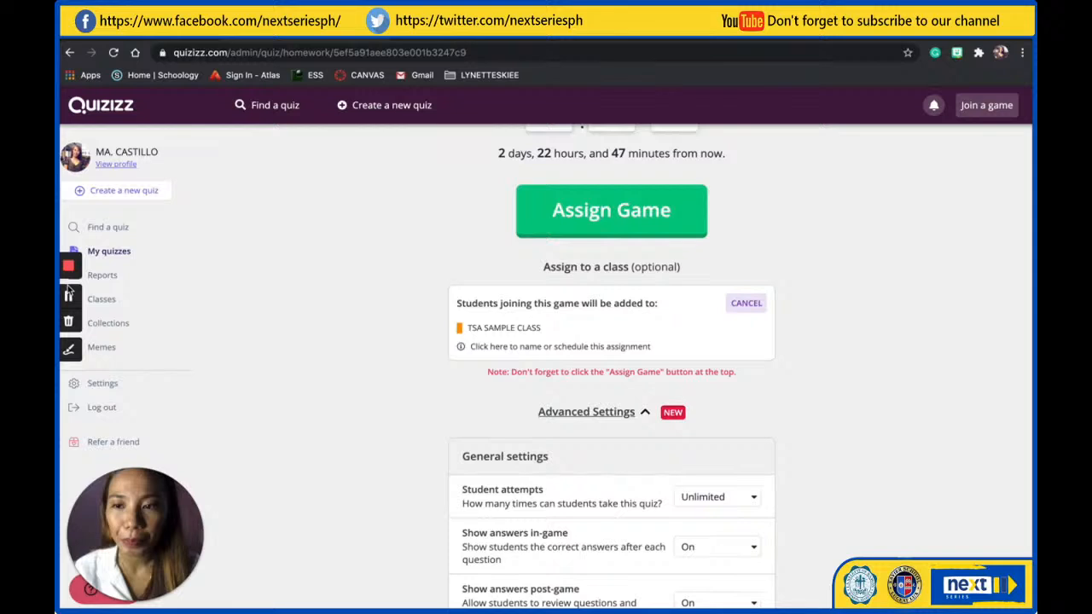
scroll(629, 292, up, 1)
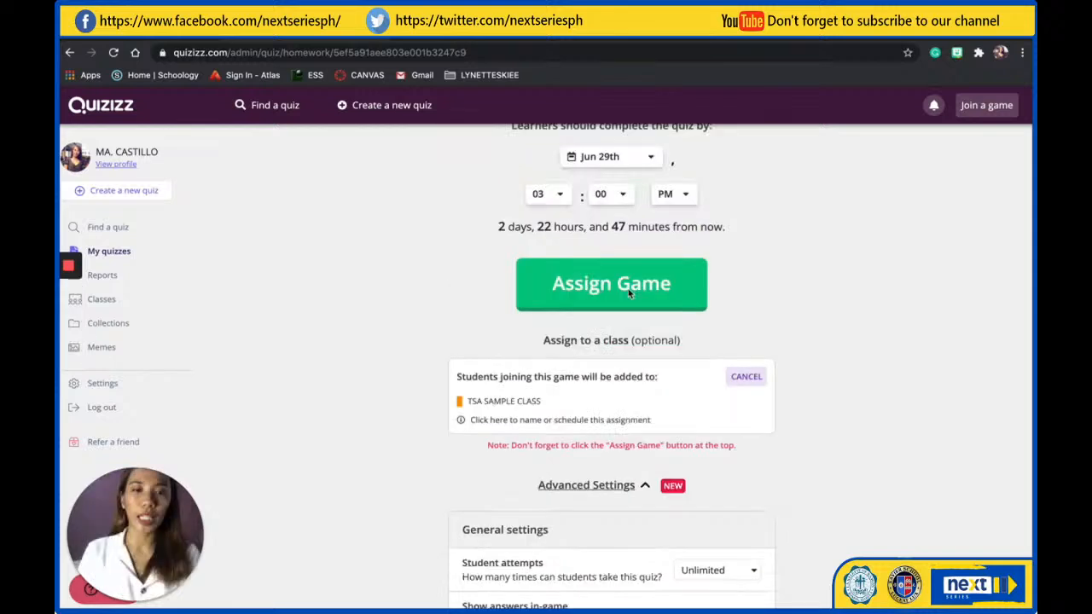
click(612, 289)
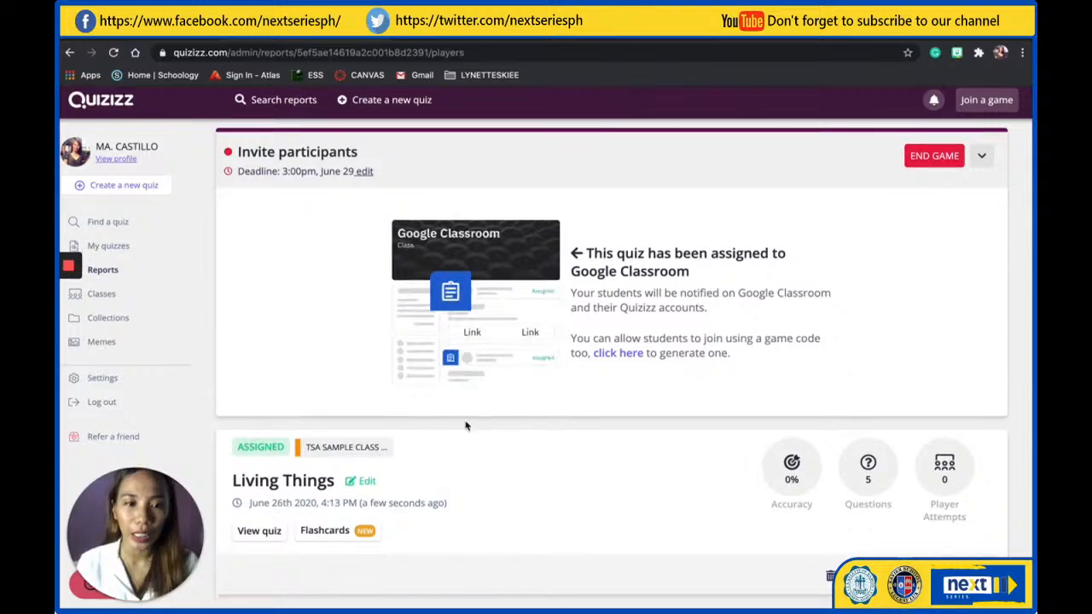
mouse_move(68, 292)
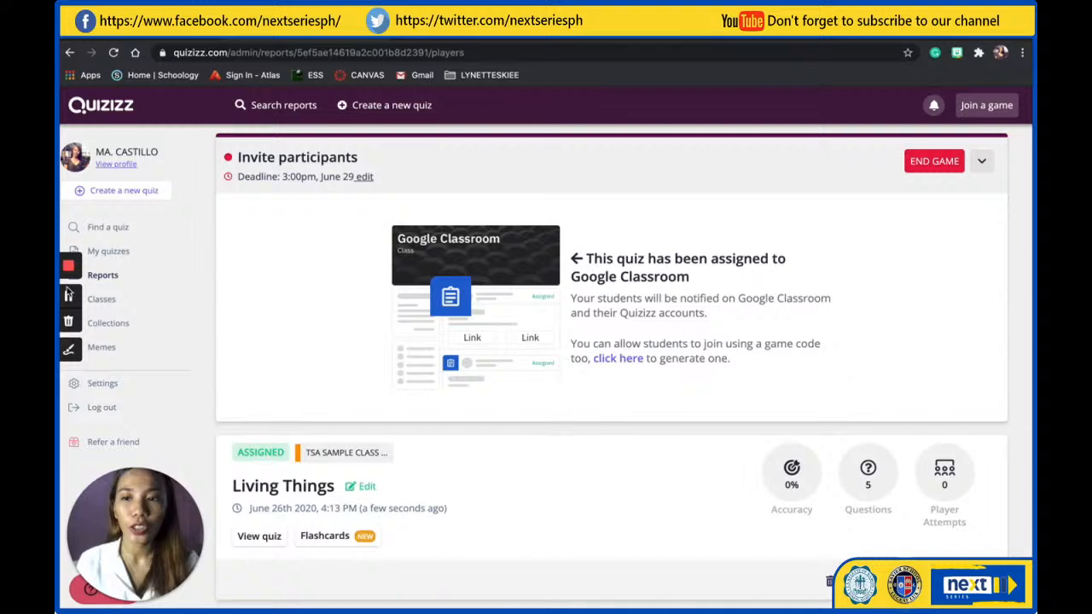
click(98, 303)
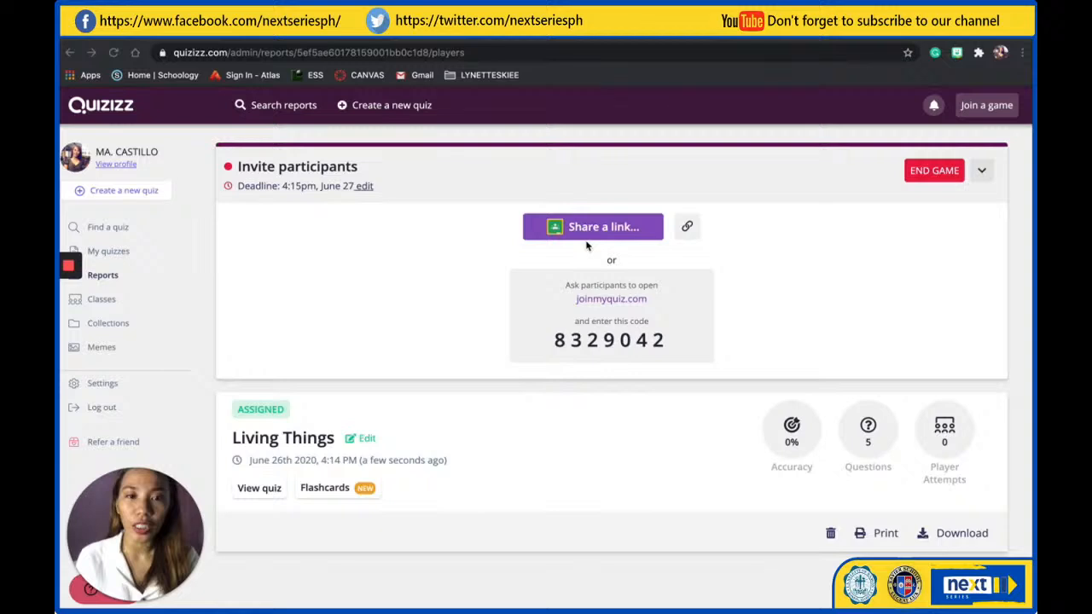
Copy the invite link of the Living Things homework game and switch to the TSA SAMPLE CLASS stream in Google Classroom
click(686, 229)
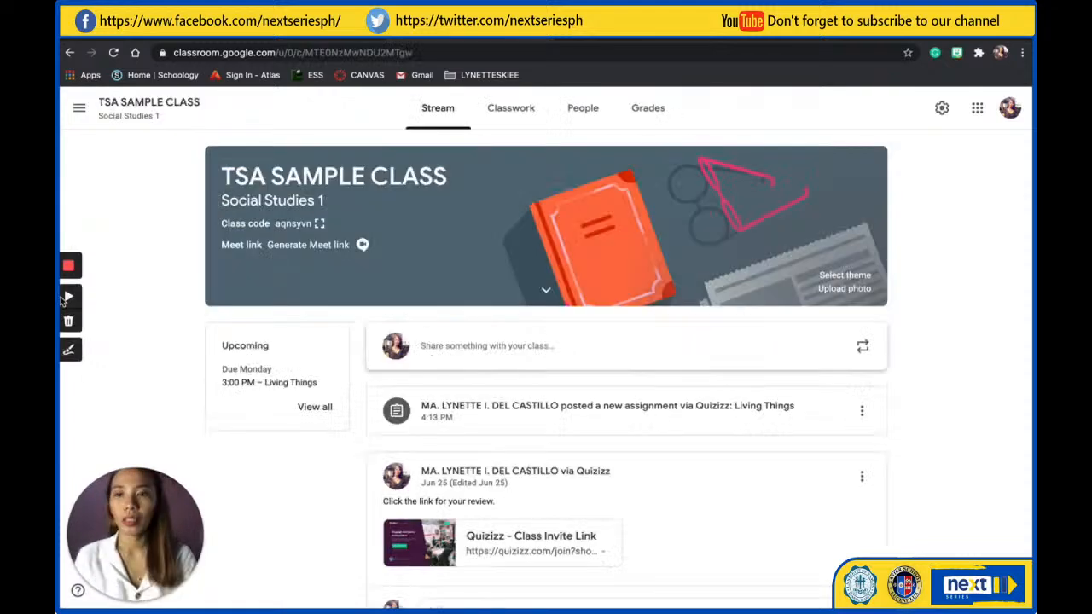
click(67, 297)
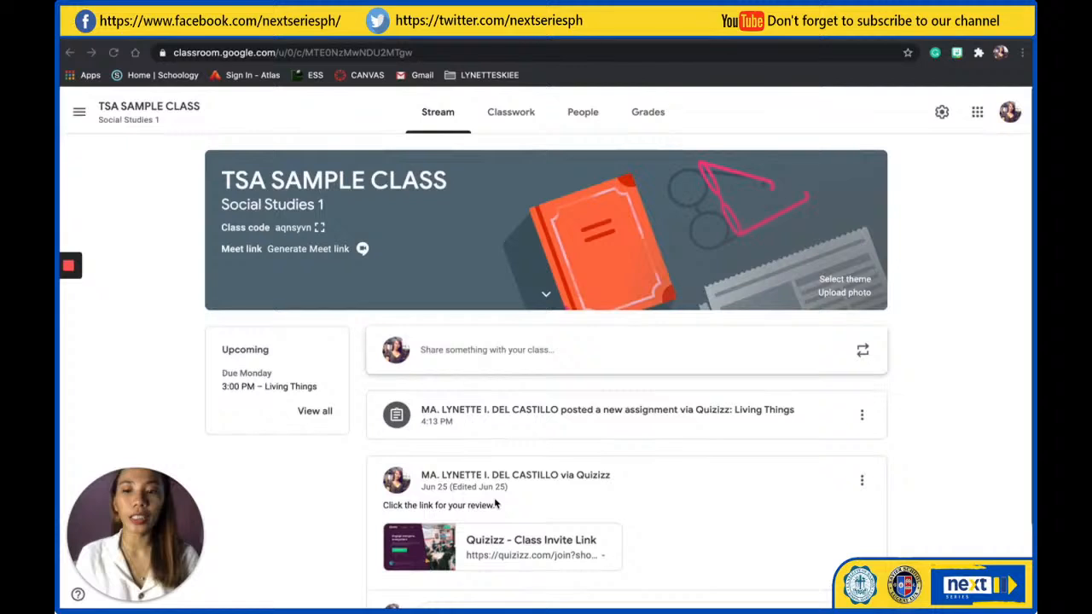
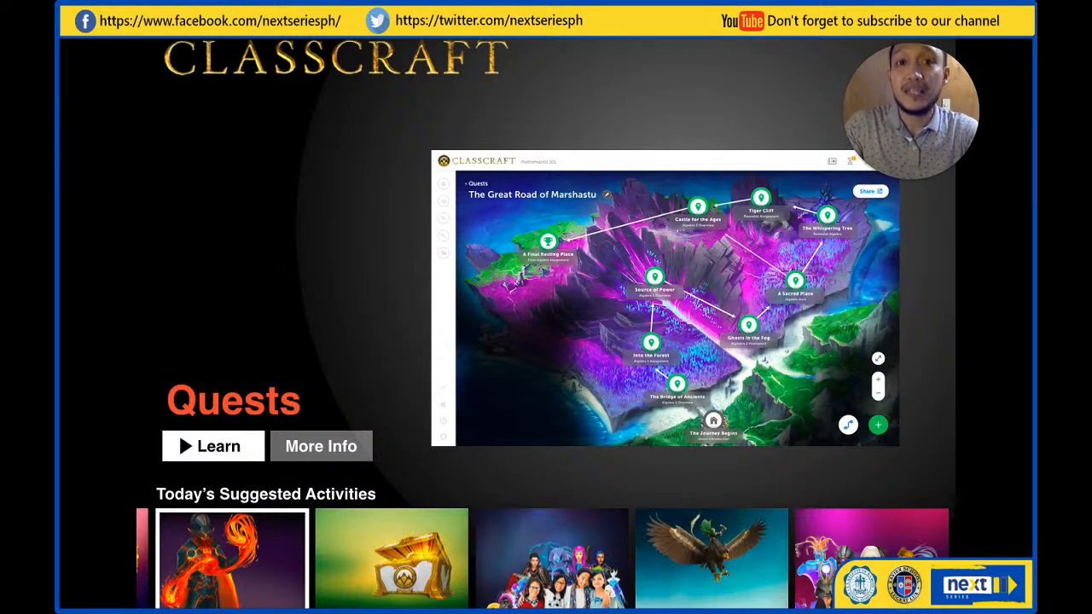
Leave the Classcraft slides in Keynote and switch to the Classcraft teacher home page in the browser
key(Right)
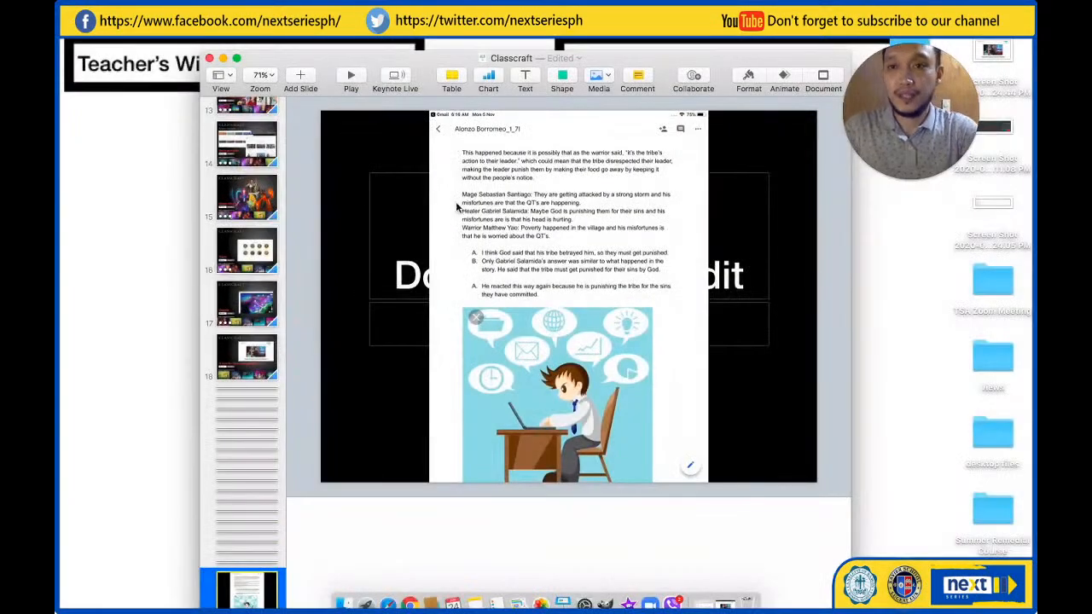
click(726, 601)
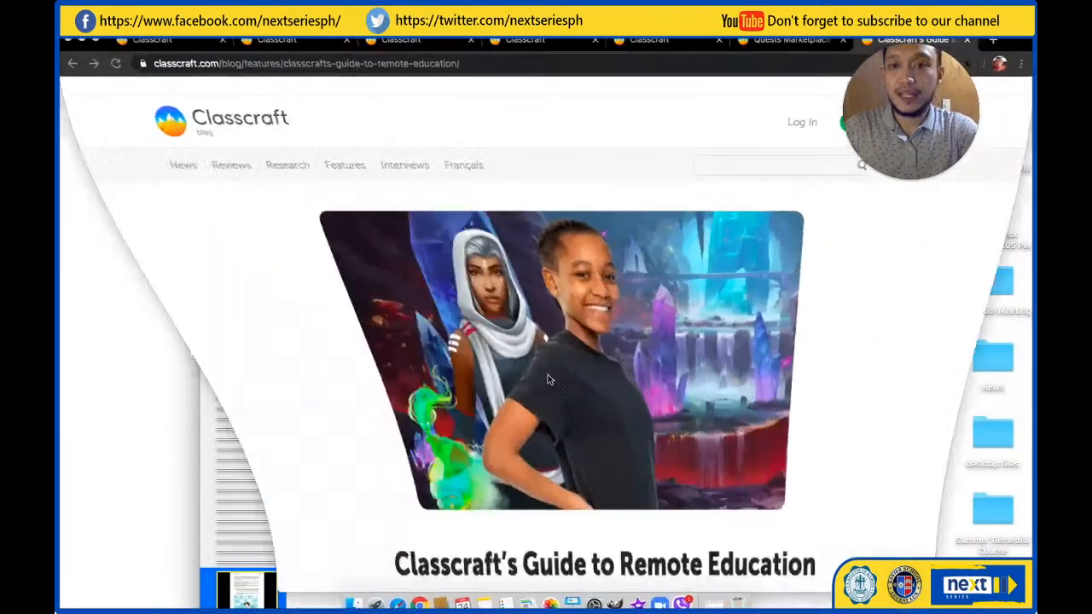
click(195, 42)
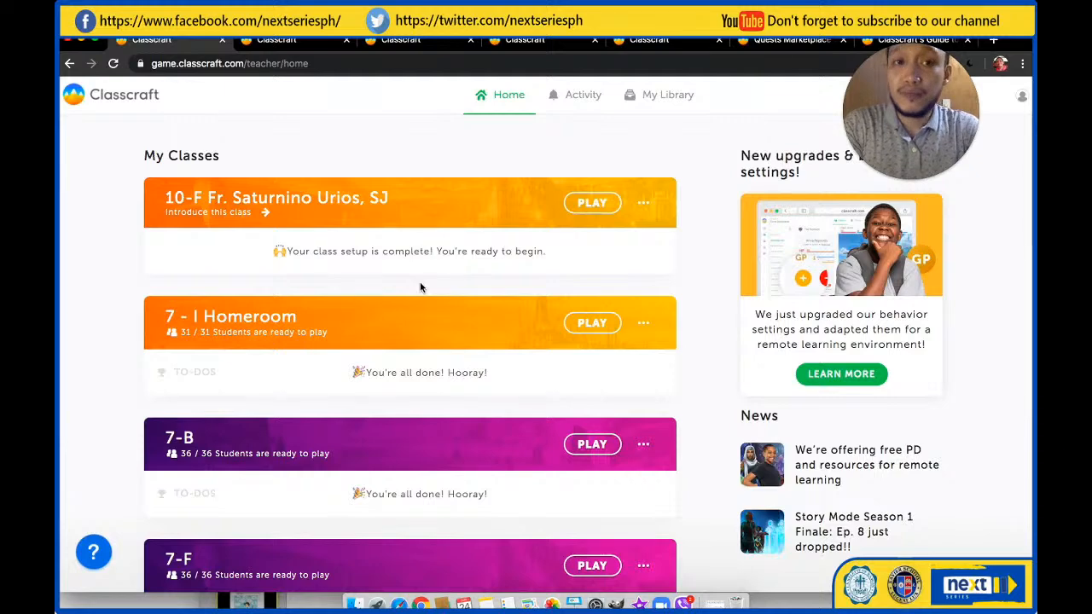
Look through the My Classes list down to the New Class option and the Demo Class
scroll(420, 287, down, 3)
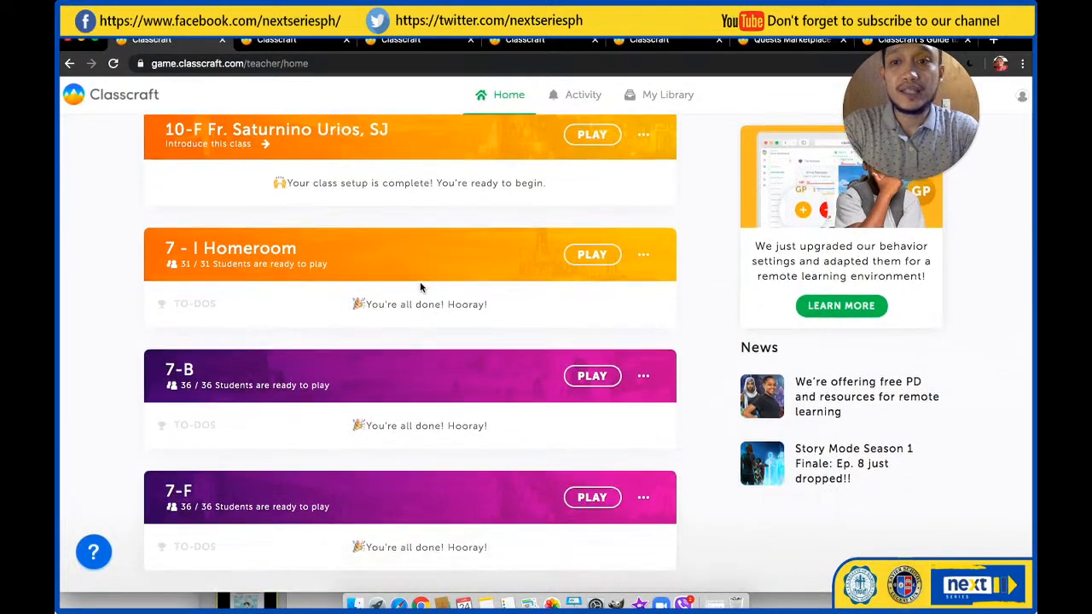
scroll(420, 287, down, 2)
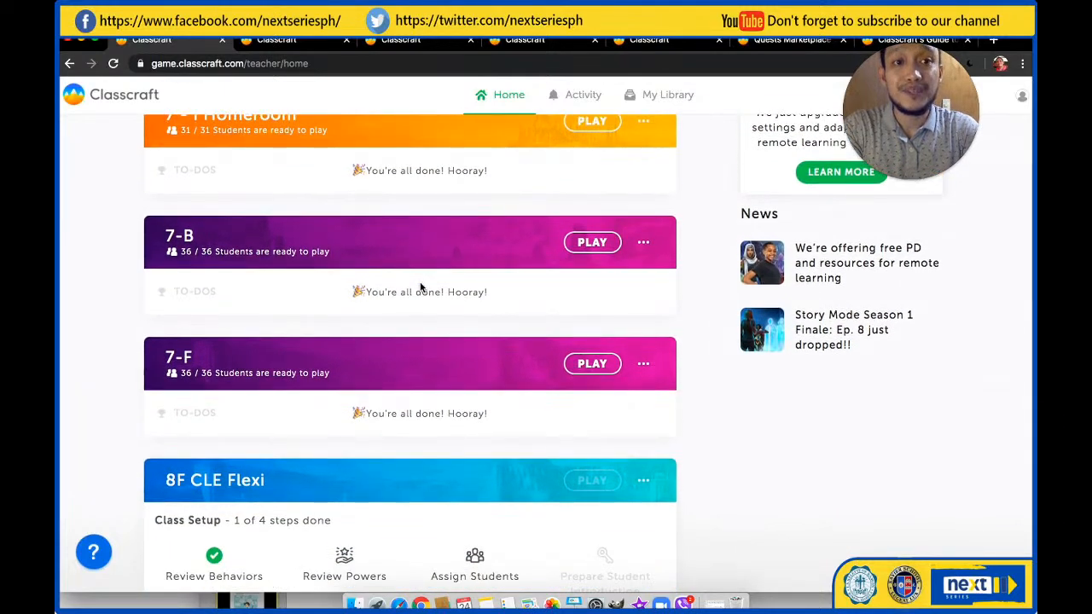
scroll(420, 288, down, 7)
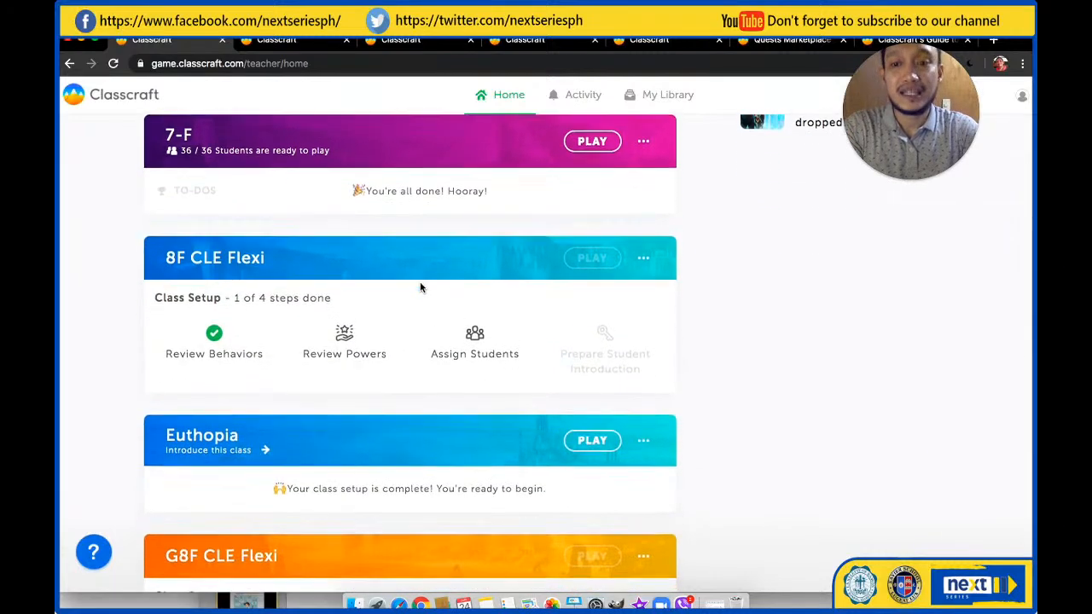
scroll(419, 288, down, 6)
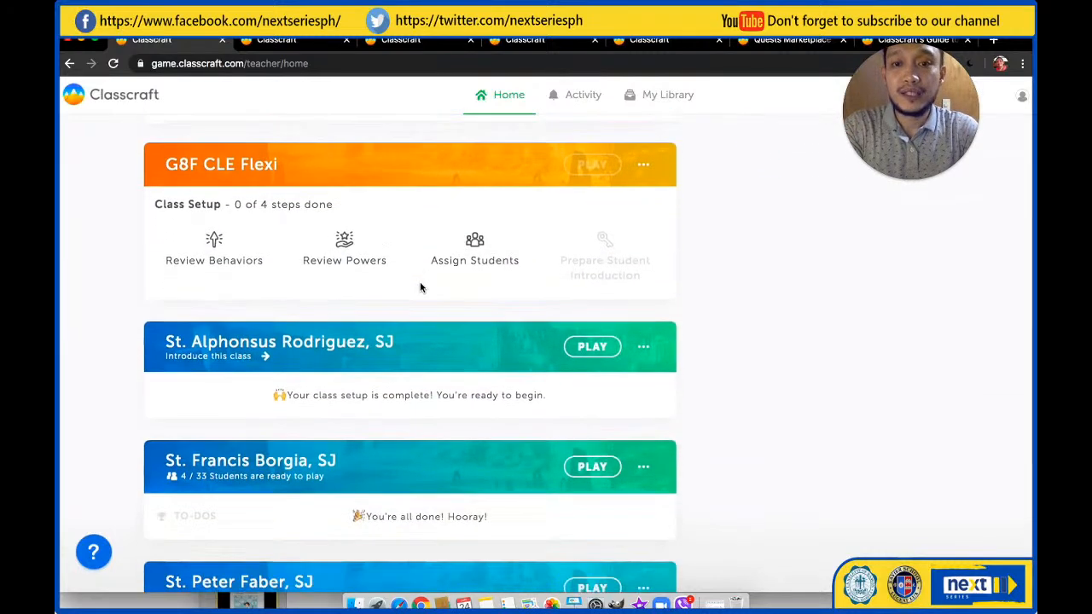
scroll(580, 286, down, 8)
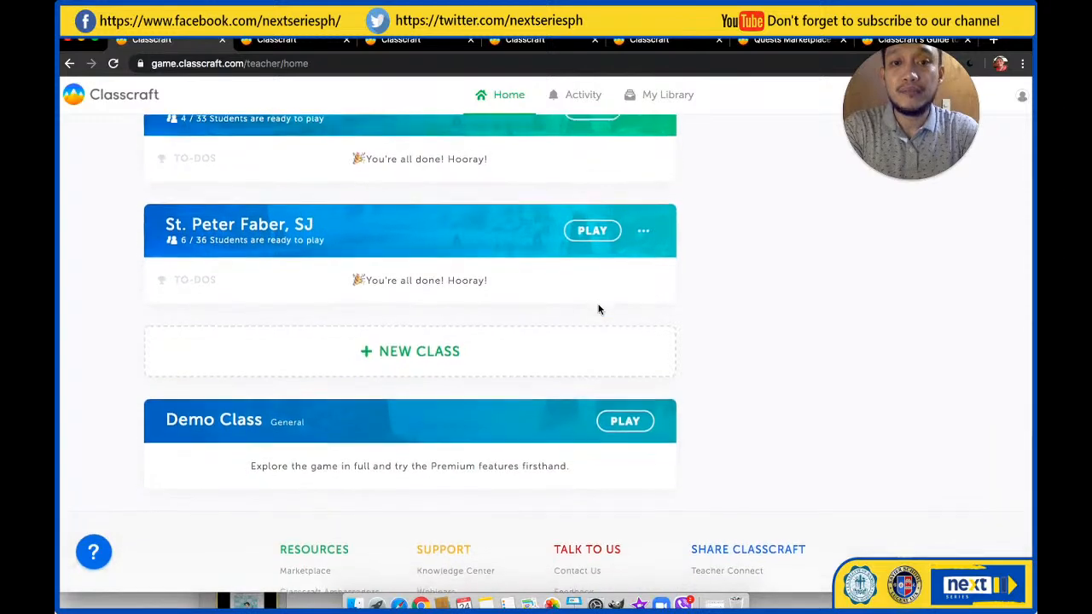
scroll(598, 271, down, 1)
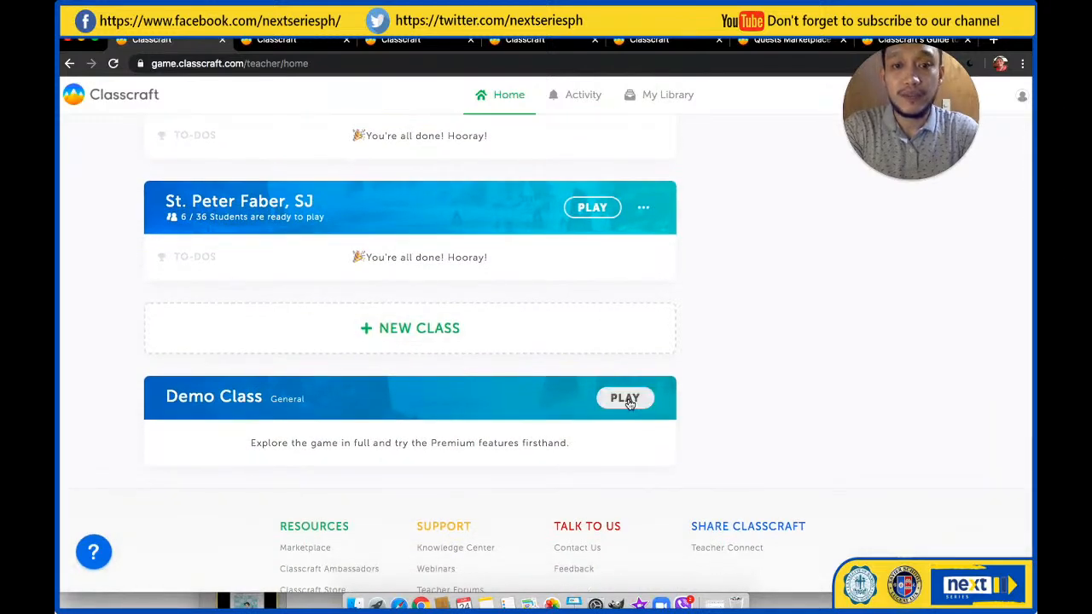
click(281, 40)
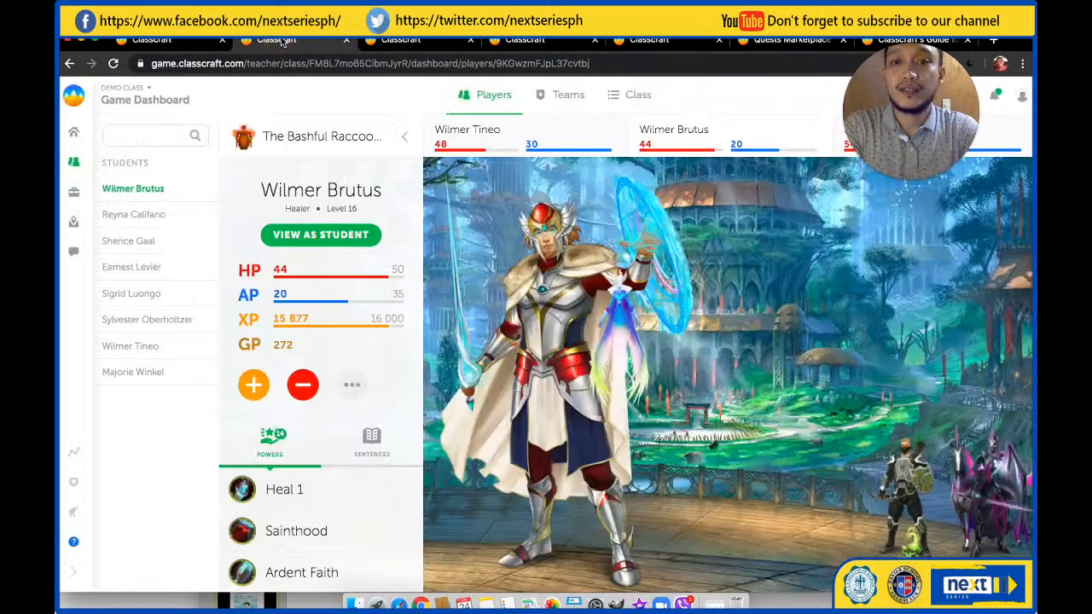
click(151, 39)
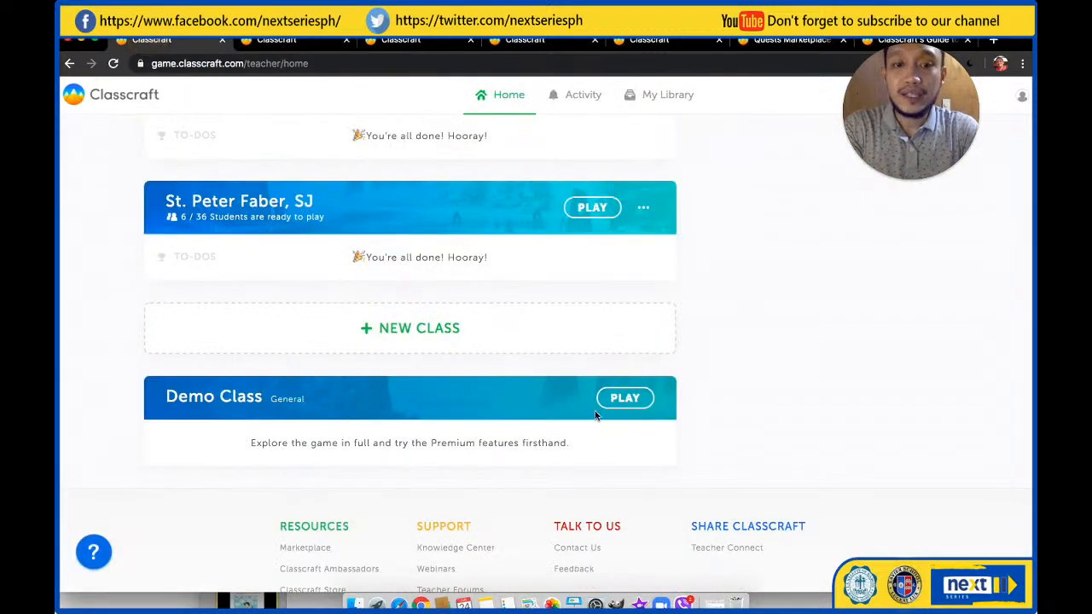
Show the Demo Class game dashboard and view the characters of the two Warriors in The Bashful Raccoons team
click(278, 40)
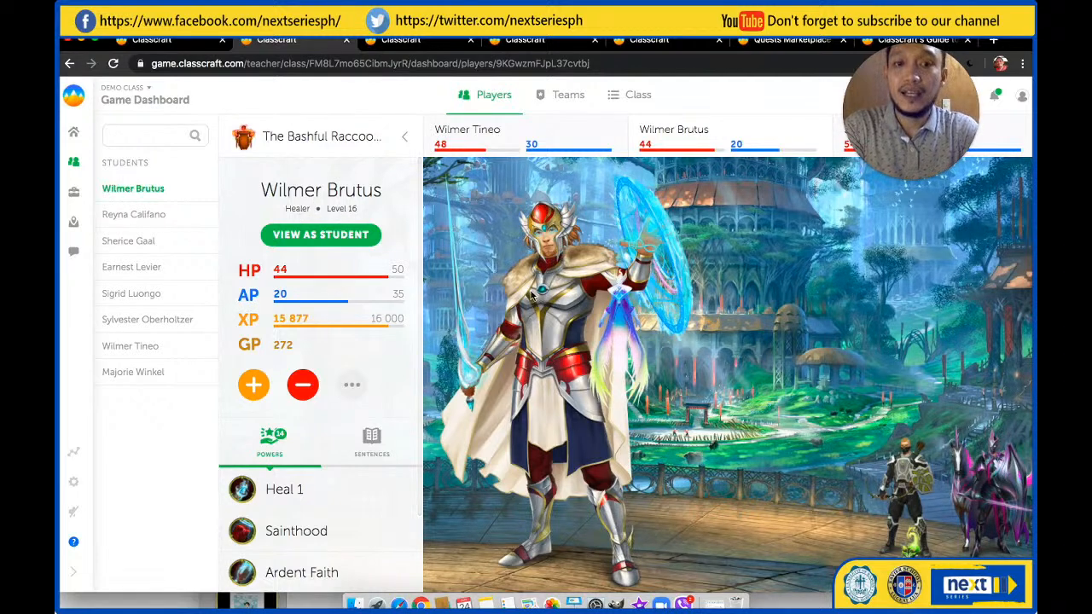
click(911, 497)
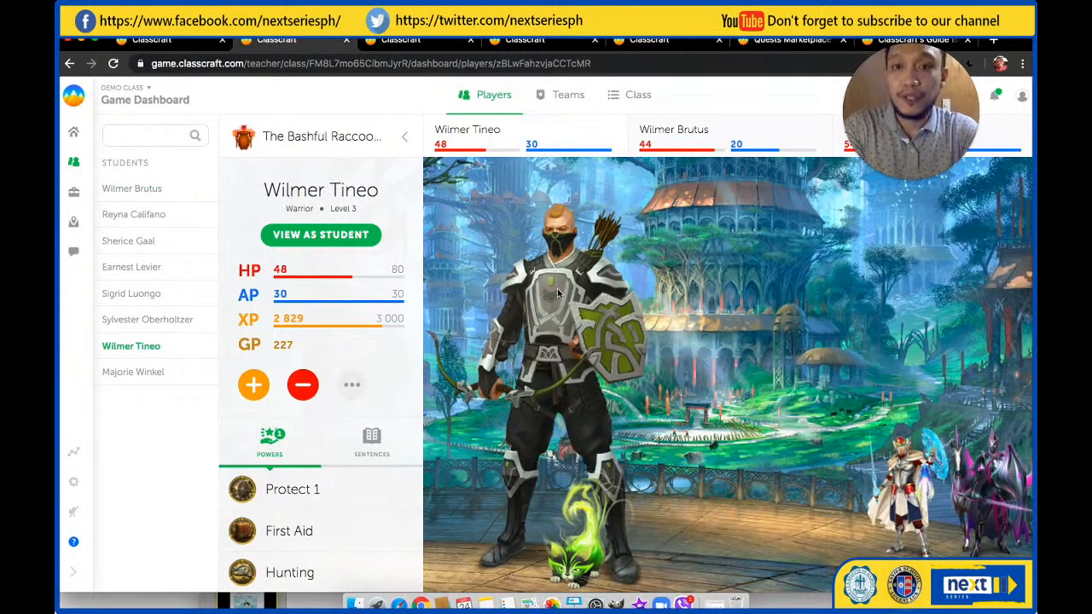
click(989, 474)
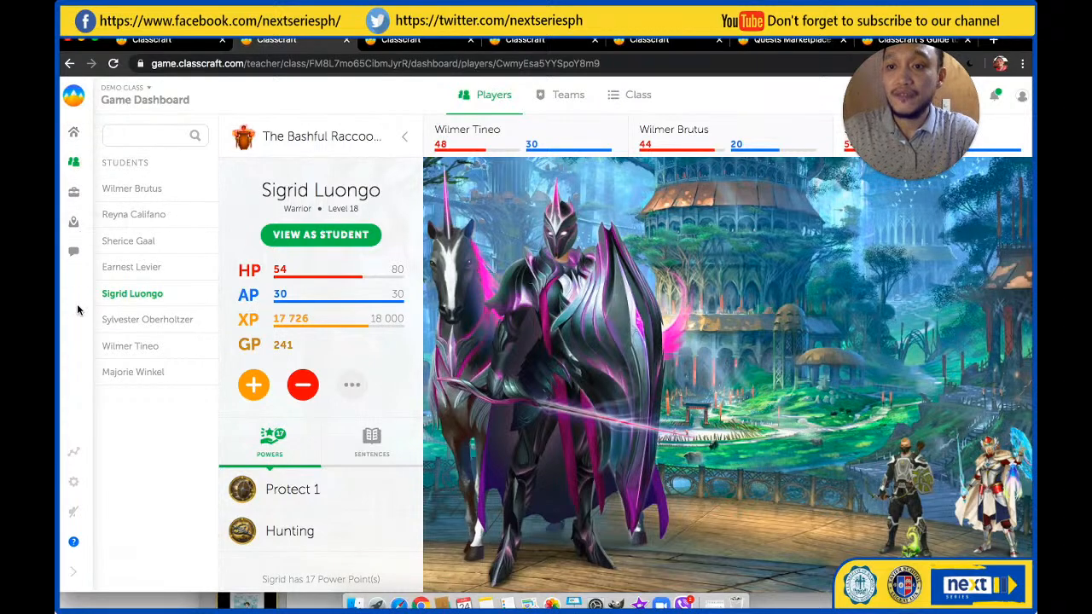
click(73, 570)
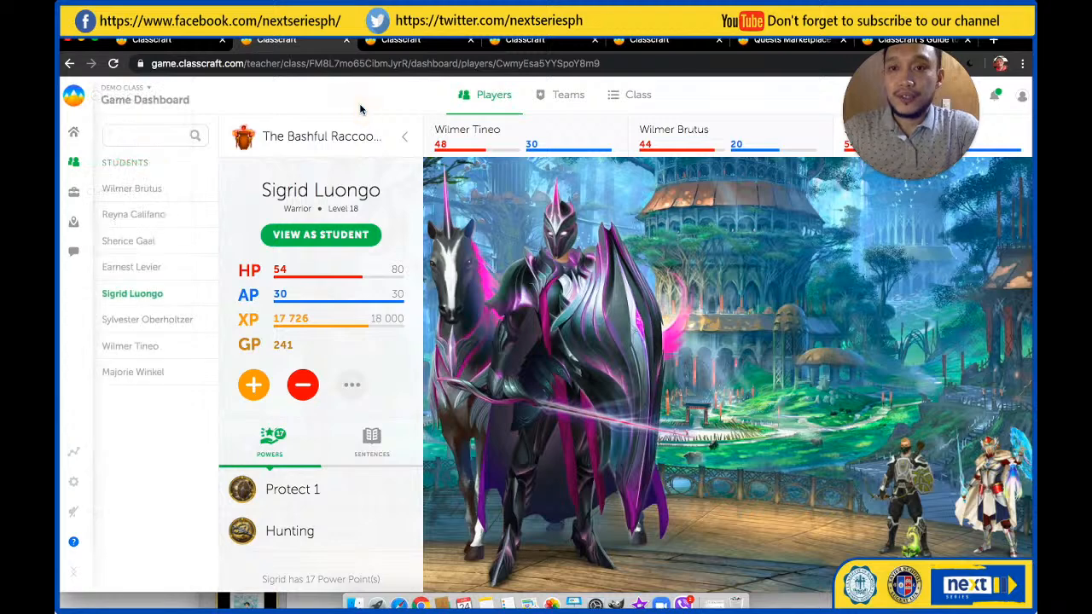
Select the level 16 Healer in the student list and examine the character's HP, AP, XP, GP and powers
click(168, 191)
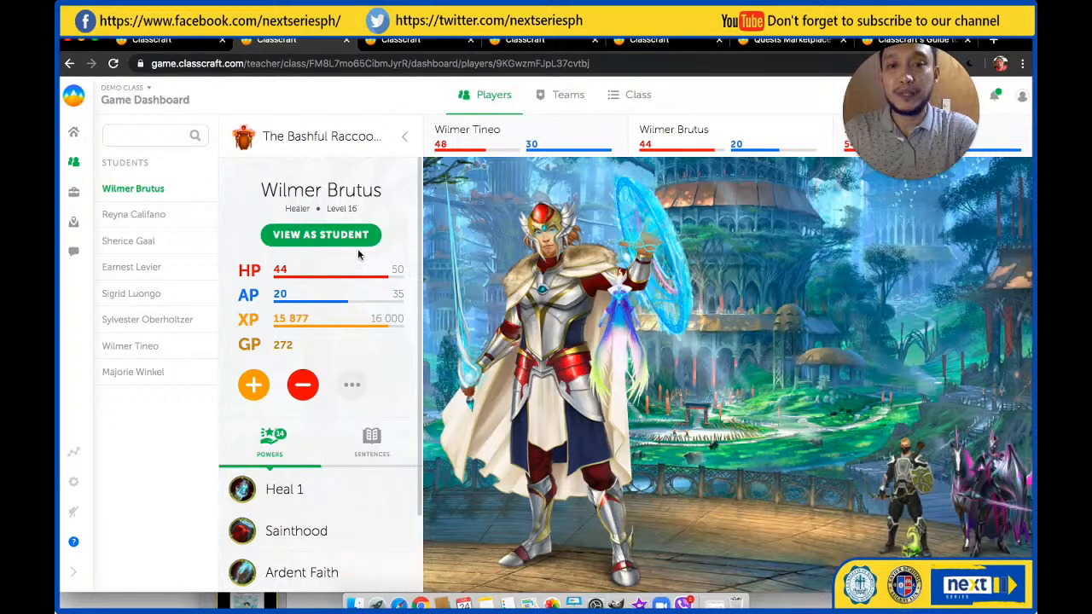
scroll(341, 243, down, 3)
scroll(343, 247, up, 2)
scroll(342, 247, down, 1)
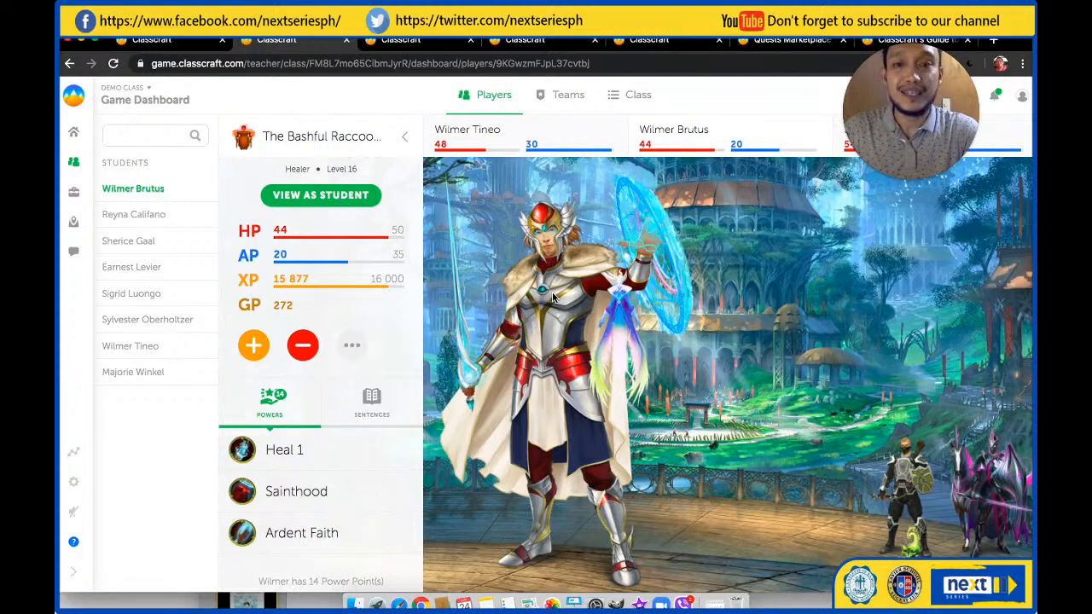
scroll(310, 285, up, 2)
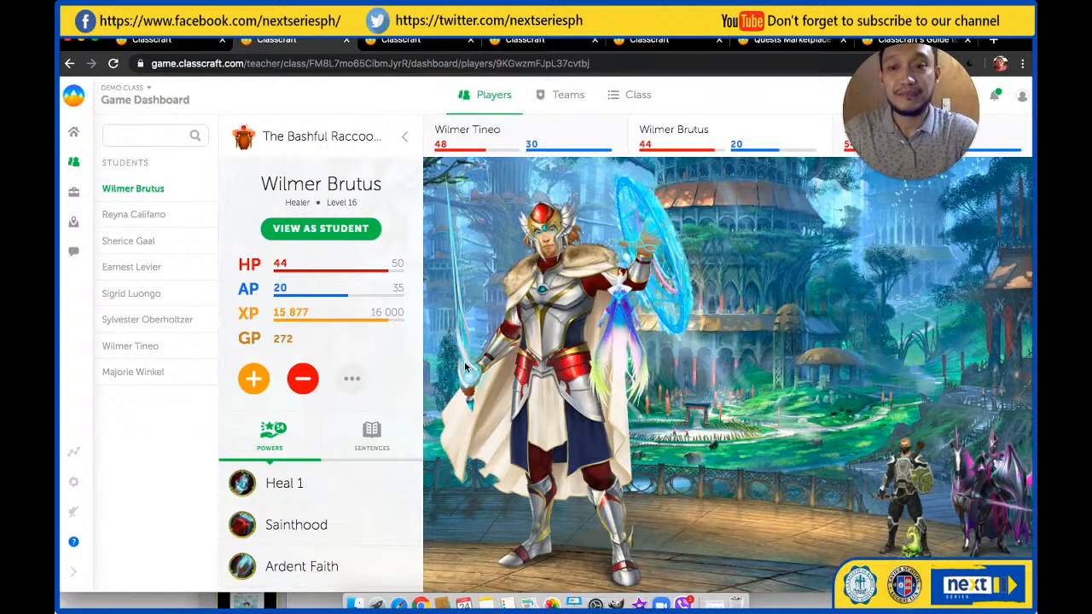
scroll(363, 338, down, 3)
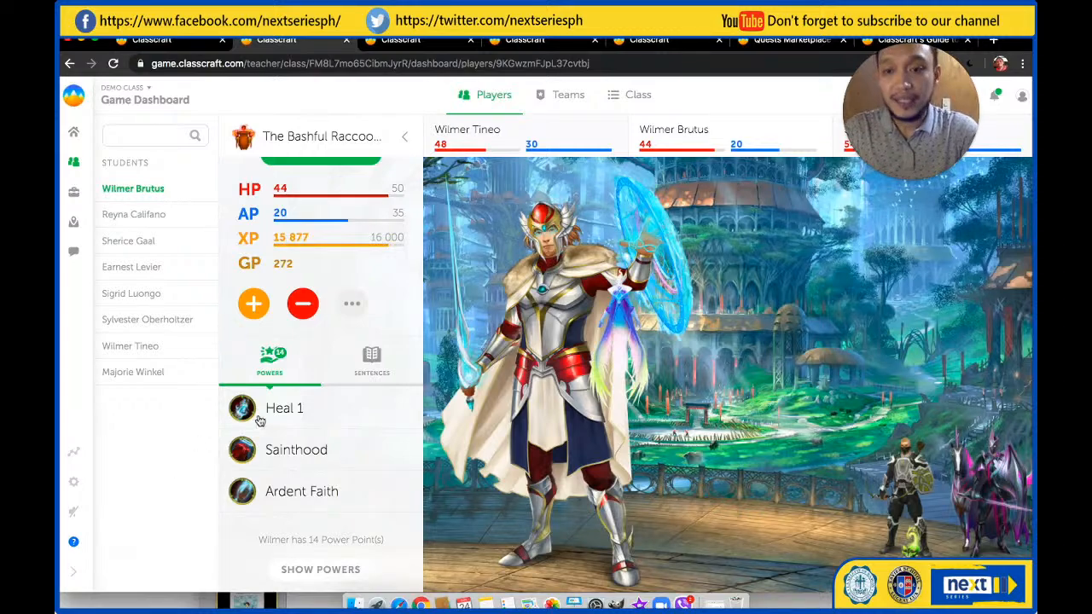
View the details of the Healer's Sainthood power and return to the character profile
click(296, 452)
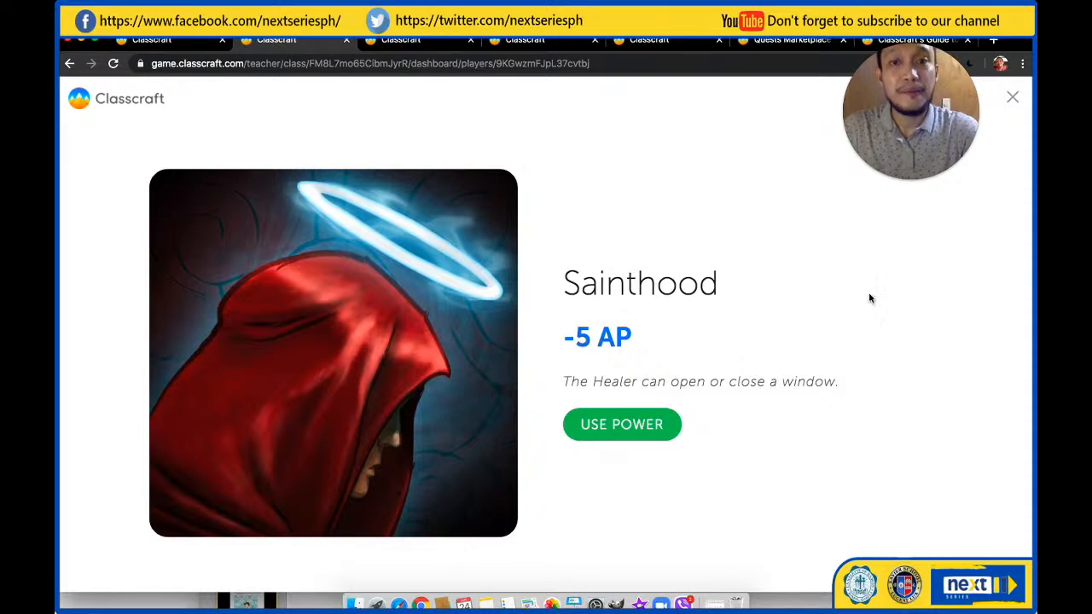
click(1013, 101)
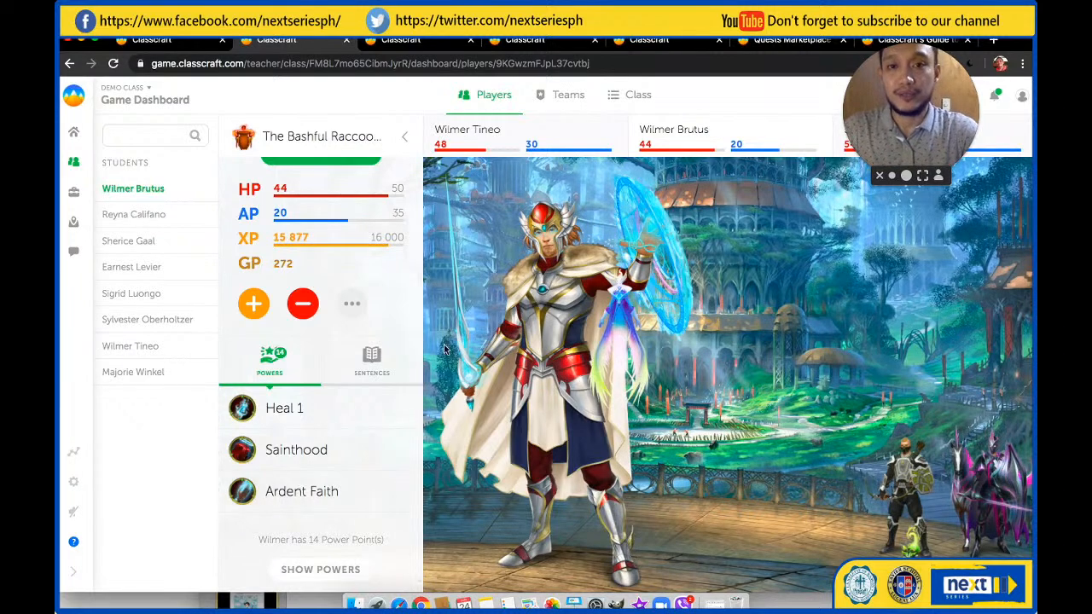
scroll(353, 171, up, 2)
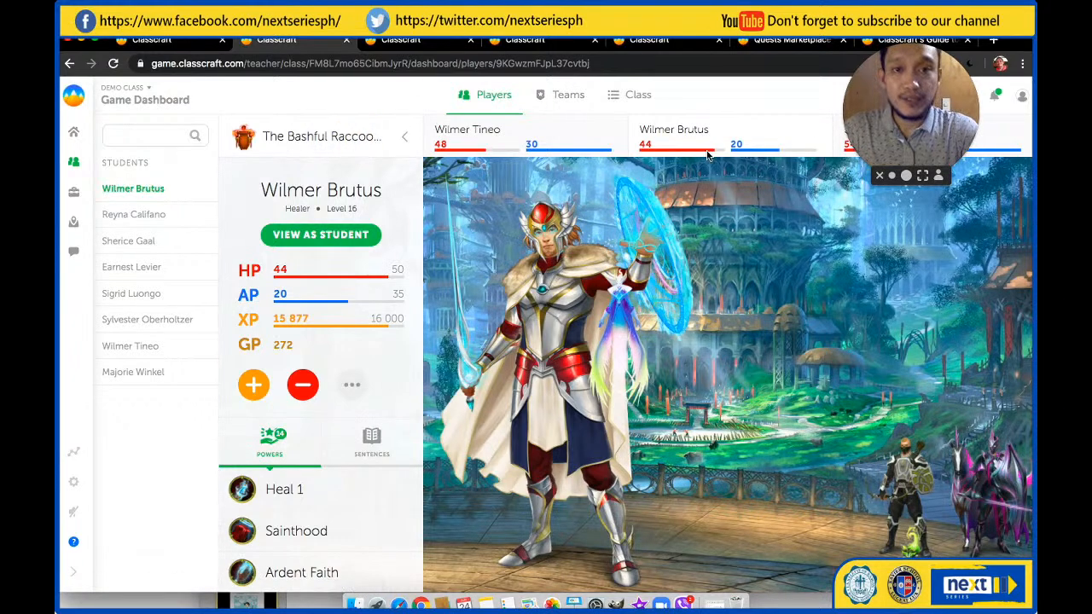
Show the Demo Class by teams and examine each team's members, character types, levels and points, from The Bashful Raccoons to The Shiny Seastars
click(551, 100)
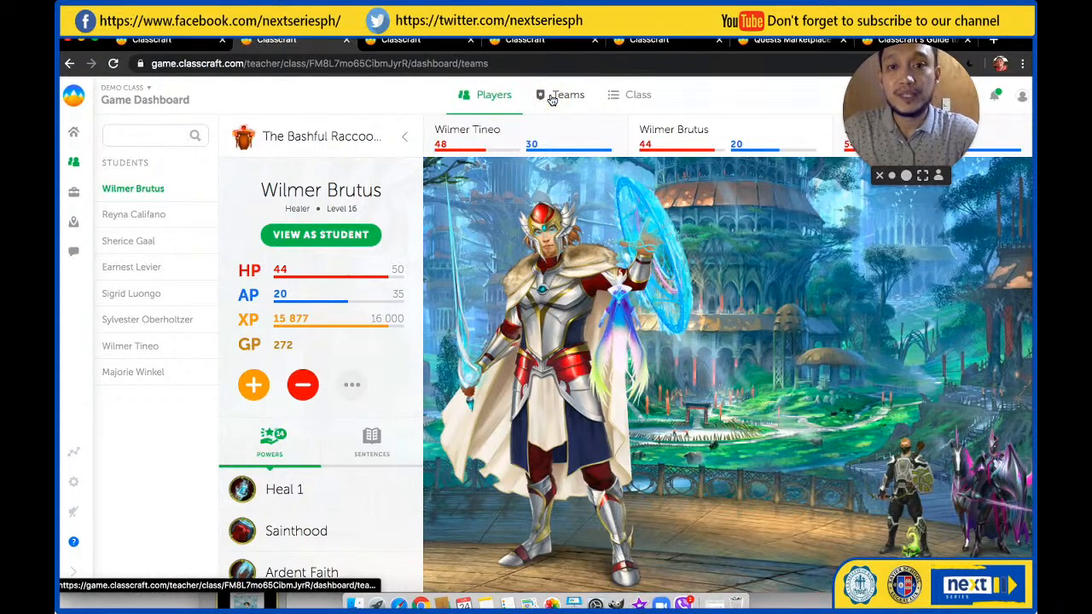
scroll(427, 333, down, 3)
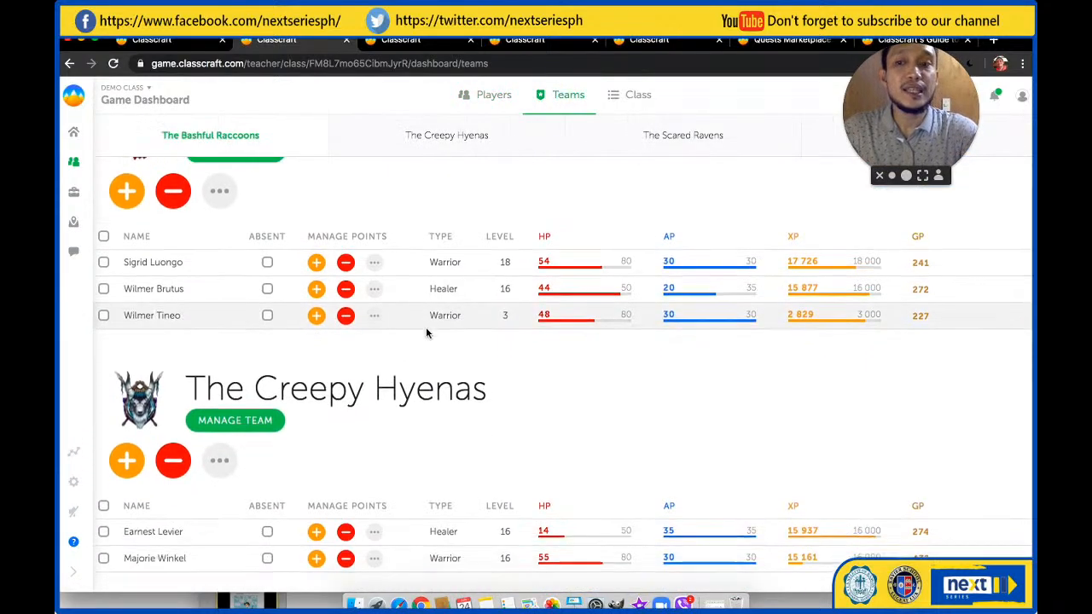
scroll(426, 333, down, 2)
scroll(426, 329, down, 2)
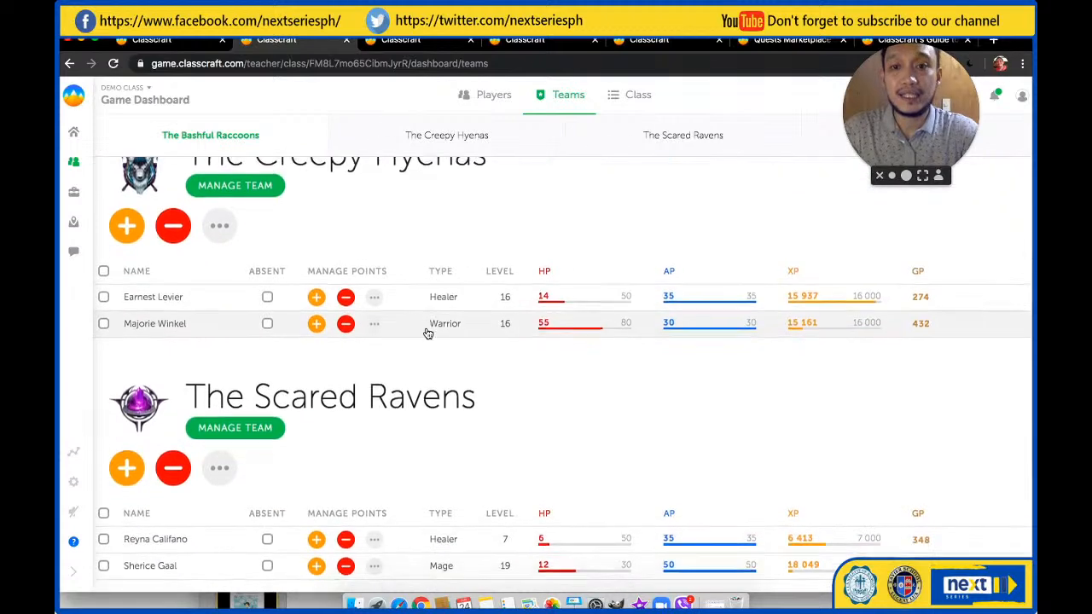
scroll(427, 332, down, 4)
scroll(428, 332, up, 10)
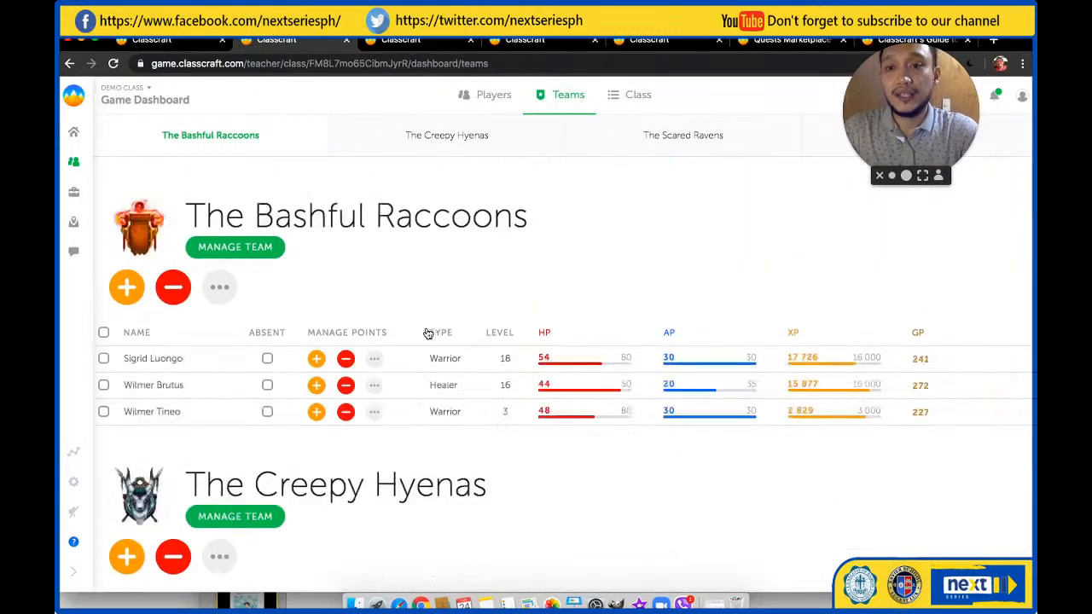
scroll(427, 333, down, 3)
scroll(427, 333, down, 3)
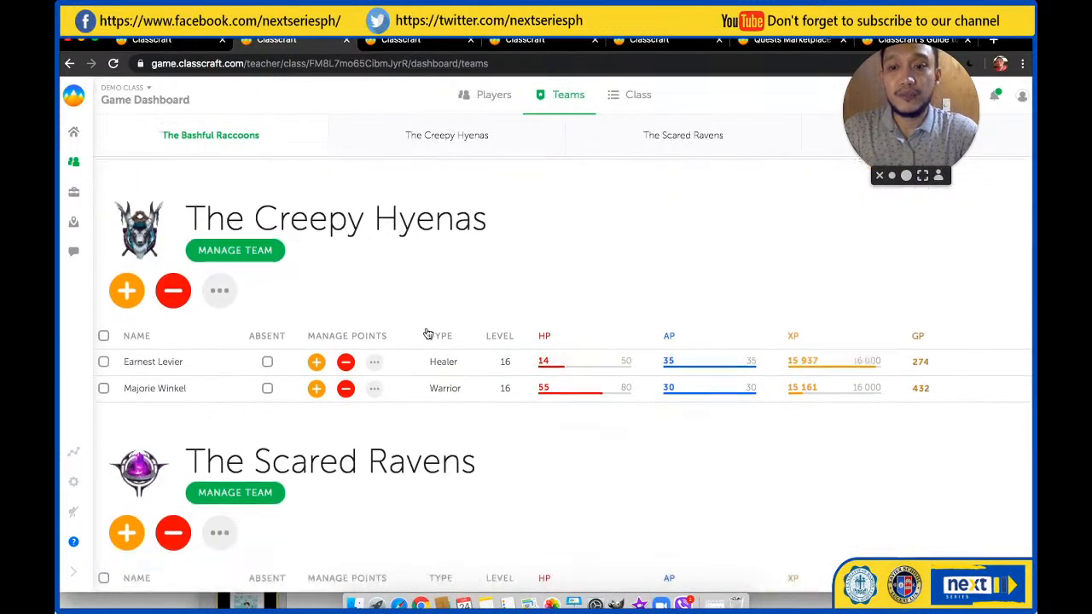
scroll(427, 333, down, 3)
scroll(427, 333, down, 2)
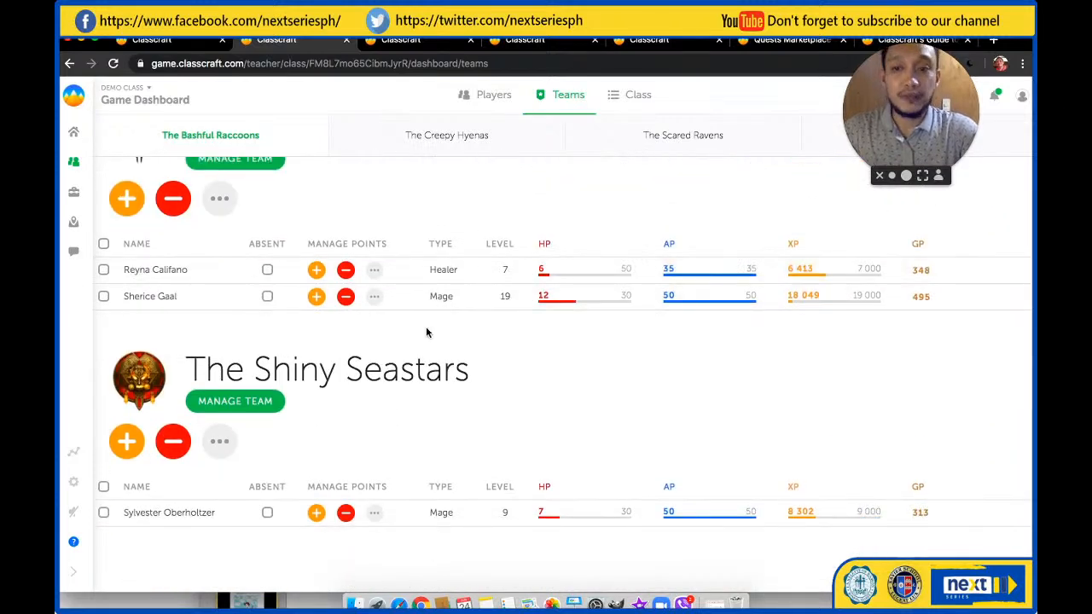
scroll(427, 333, up, 10)
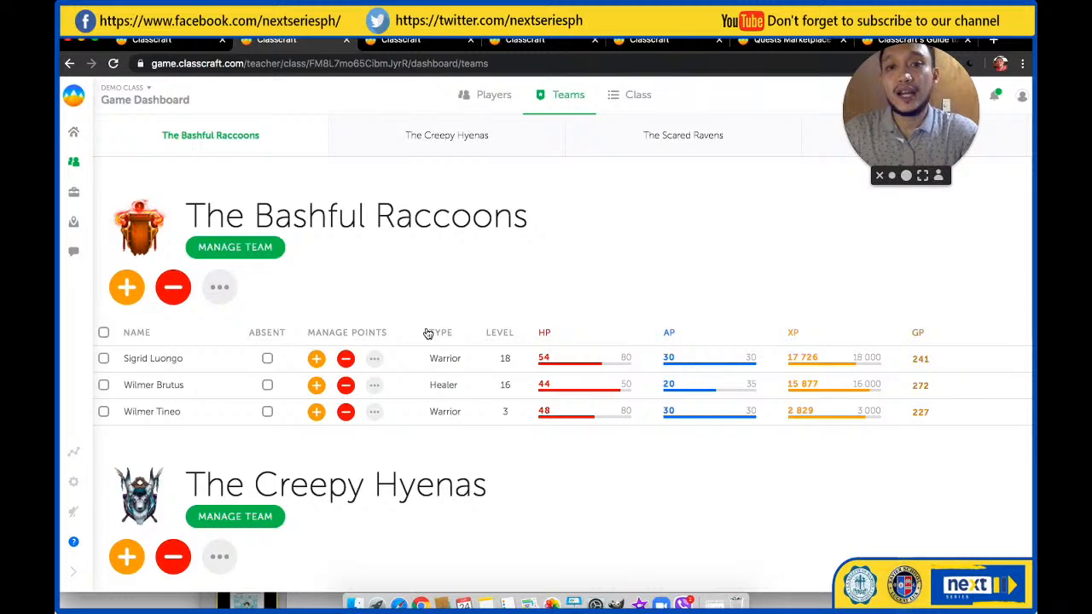
Show the whole Demo Class as one list with every student's character type, level and points
click(637, 100)
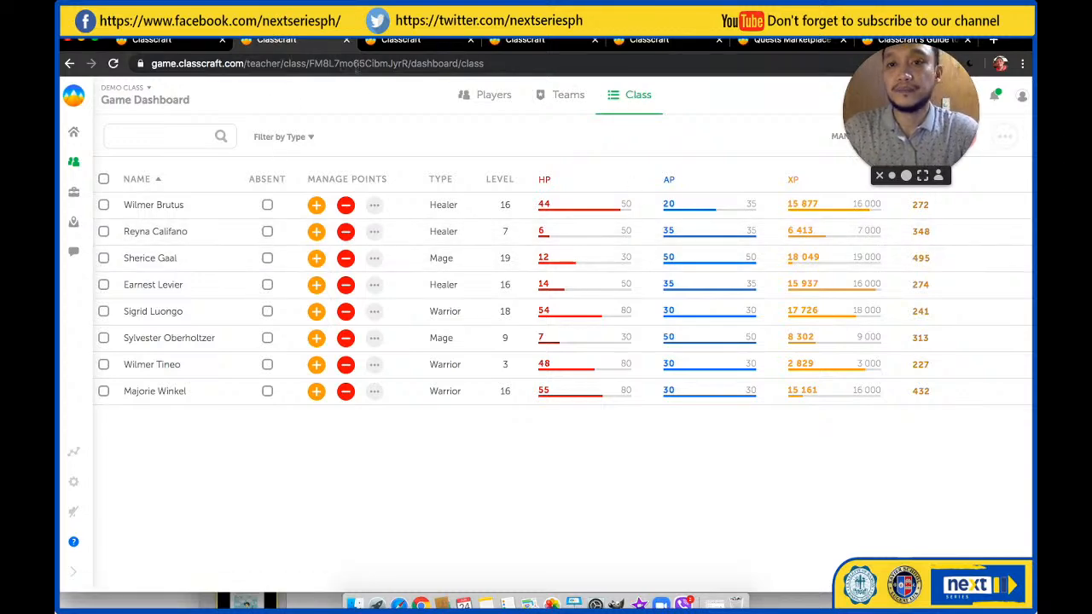
click(404, 40)
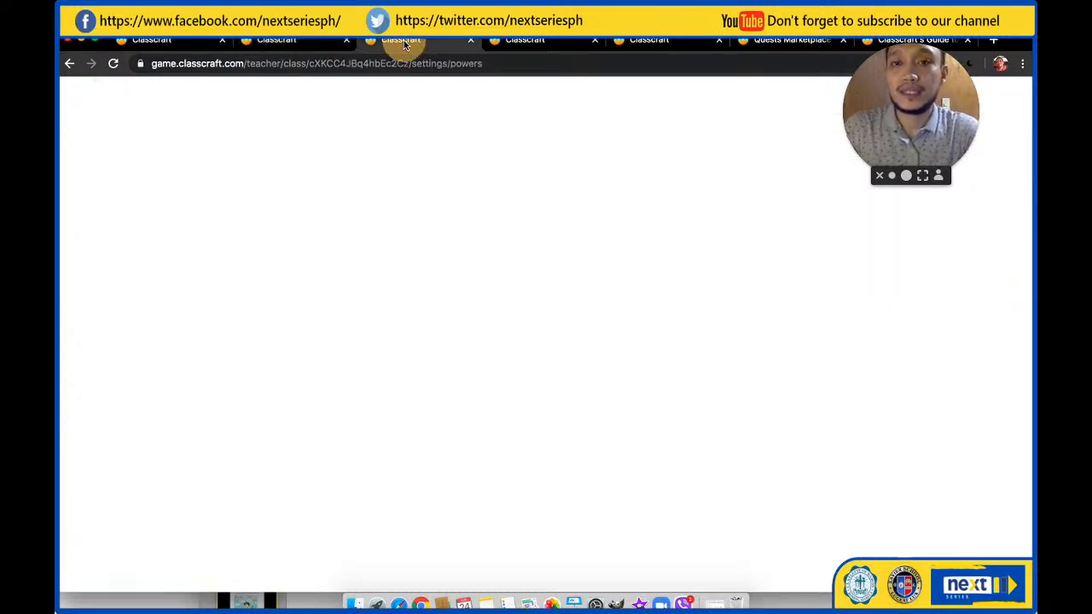
click(287, 42)
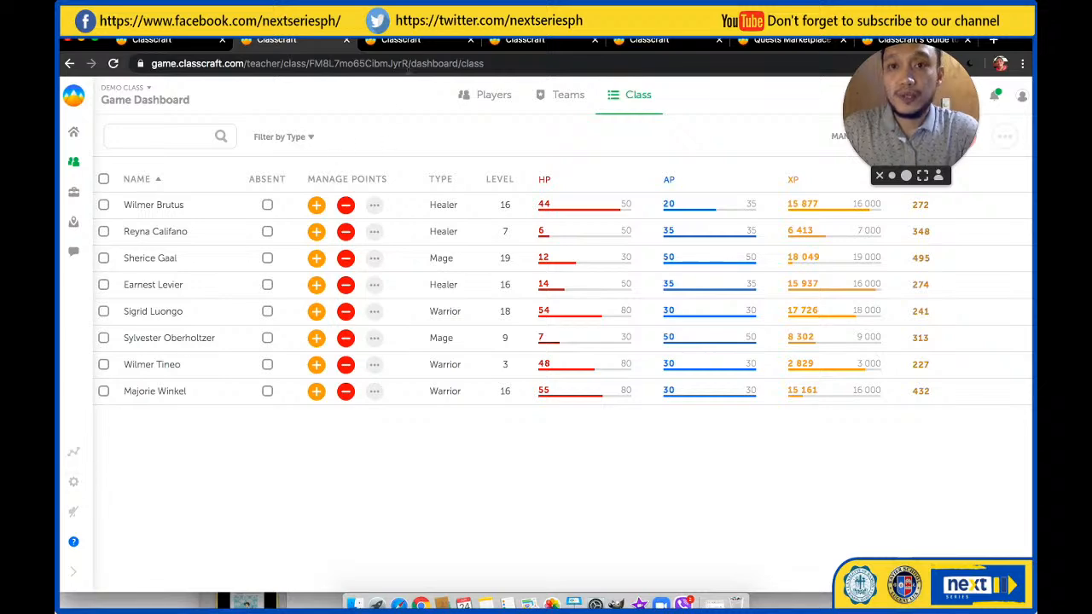
Switch to the 7 - I Homeroom class settings and review the Mage powers with their descriptions and AP costs
click(411, 43)
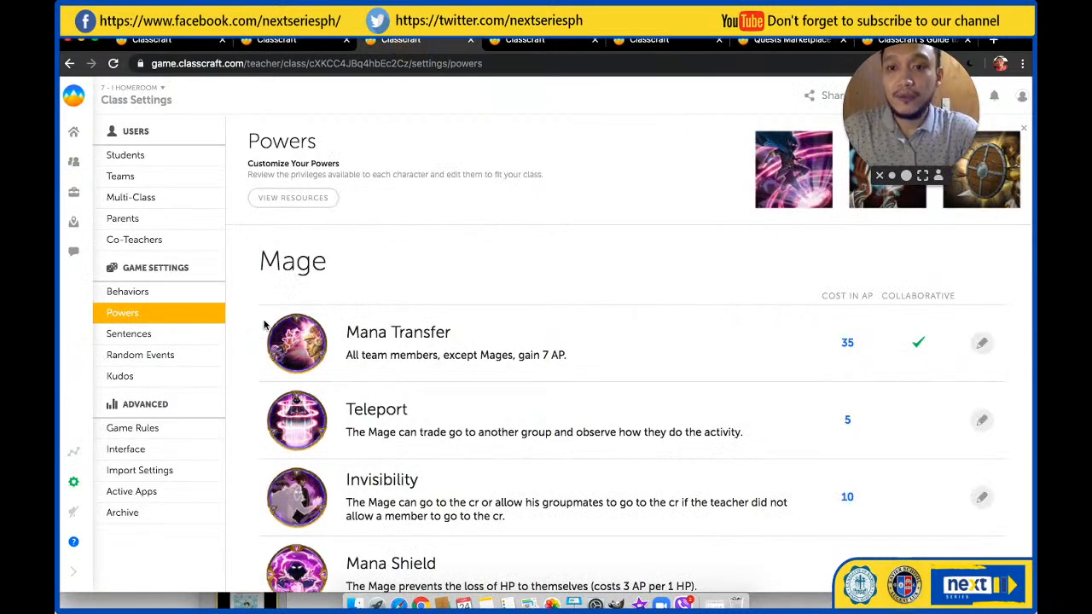
scroll(418, 313, down, 1)
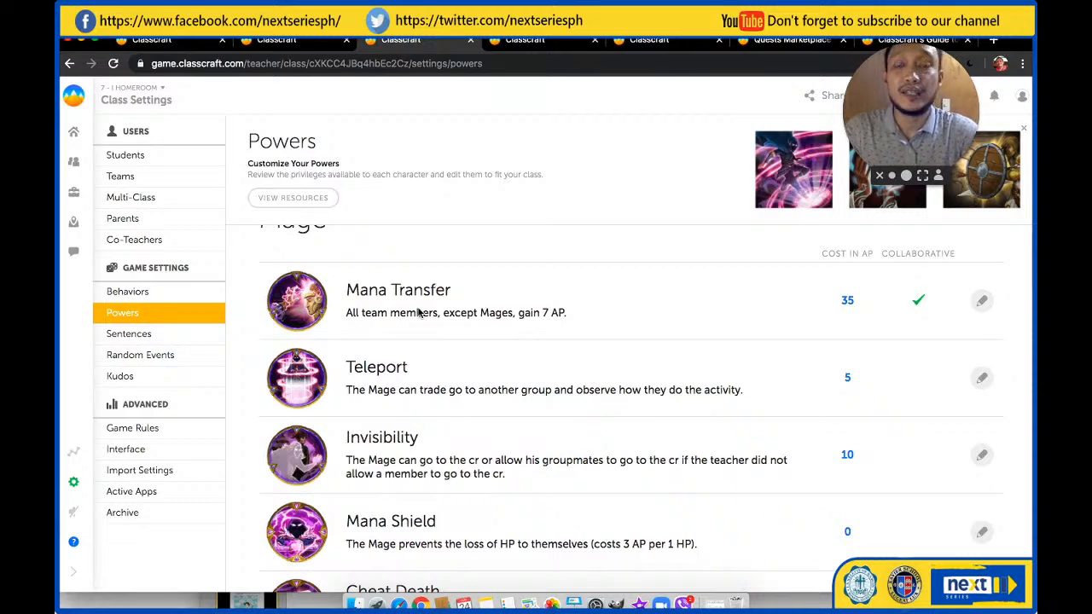
scroll(418, 313, down, 1)
scroll(418, 313, up, 2)
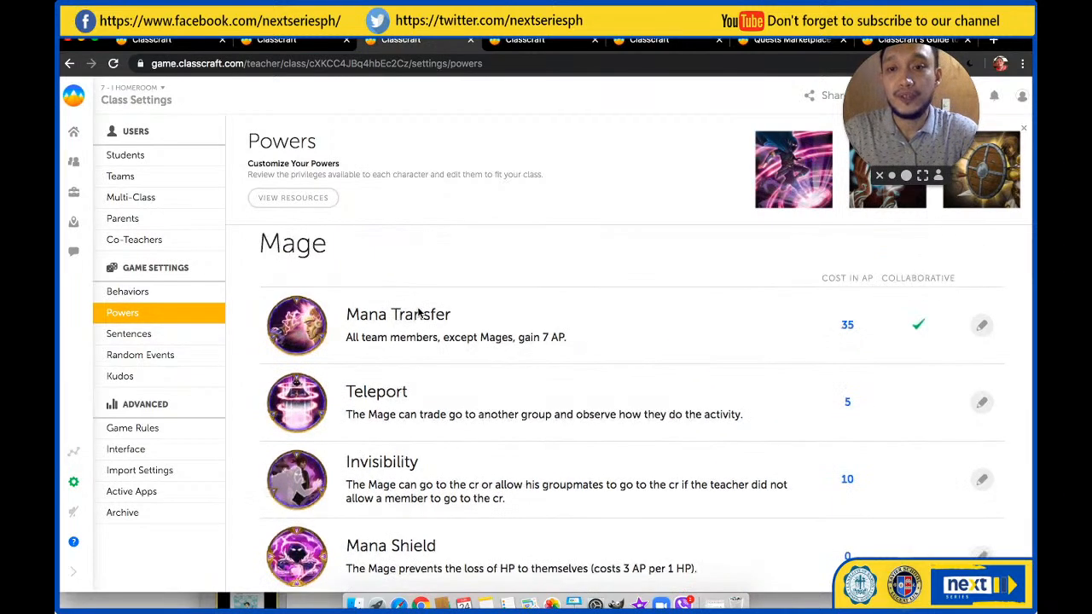
Review the remaining Mage powers, their descriptions and AP costs, from Mana Transfer down to Mage Circle
scroll(418, 312, down, 2)
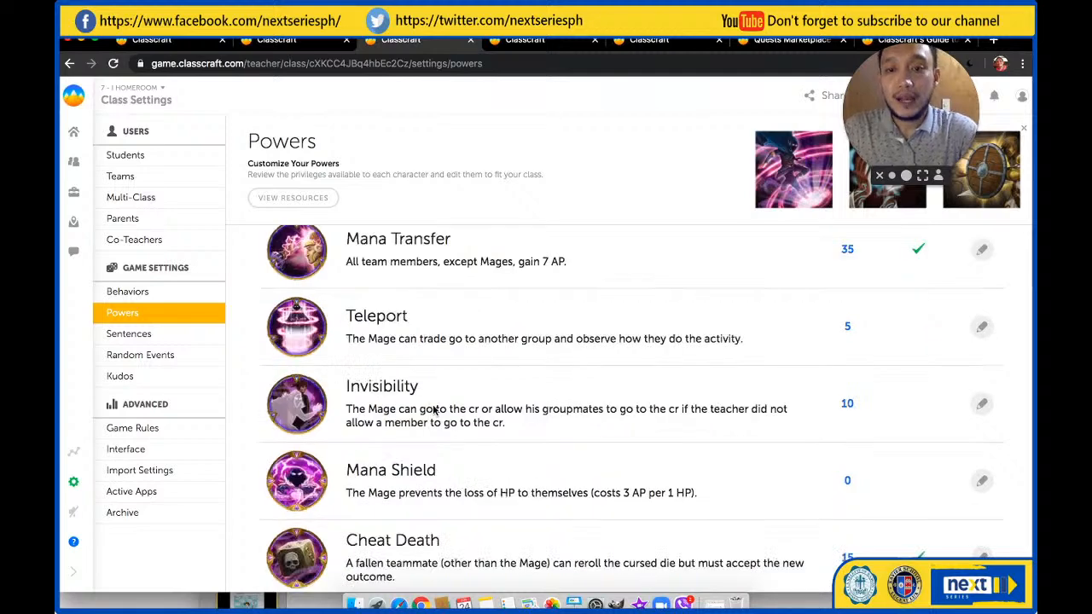
scroll(433, 408, down, 2)
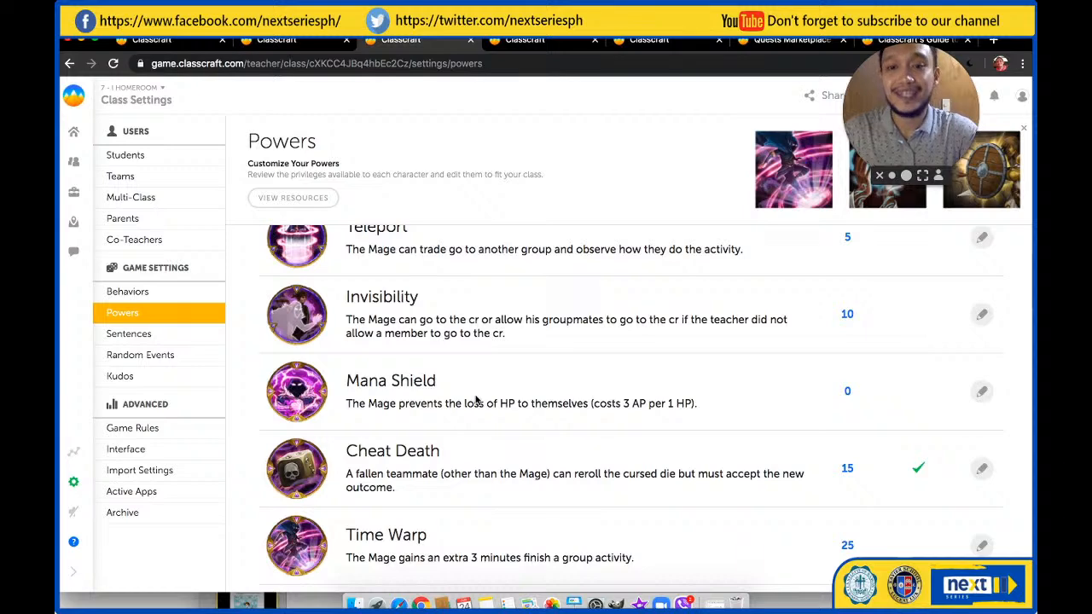
scroll(476, 400, down, 1)
scroll(476, 400, down, 3)
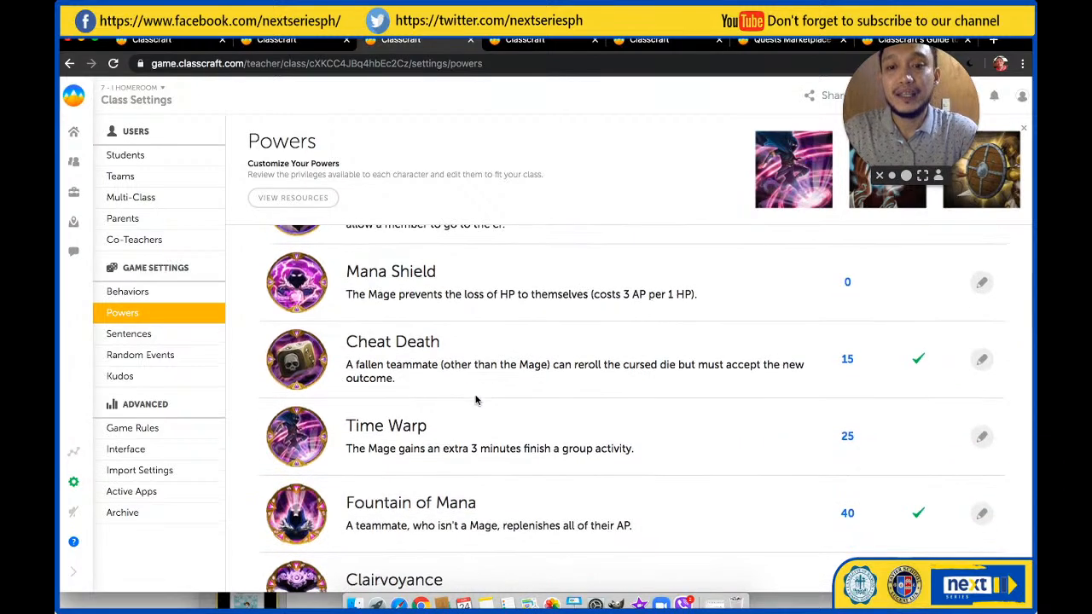
scroll(476, 401, down, 2)
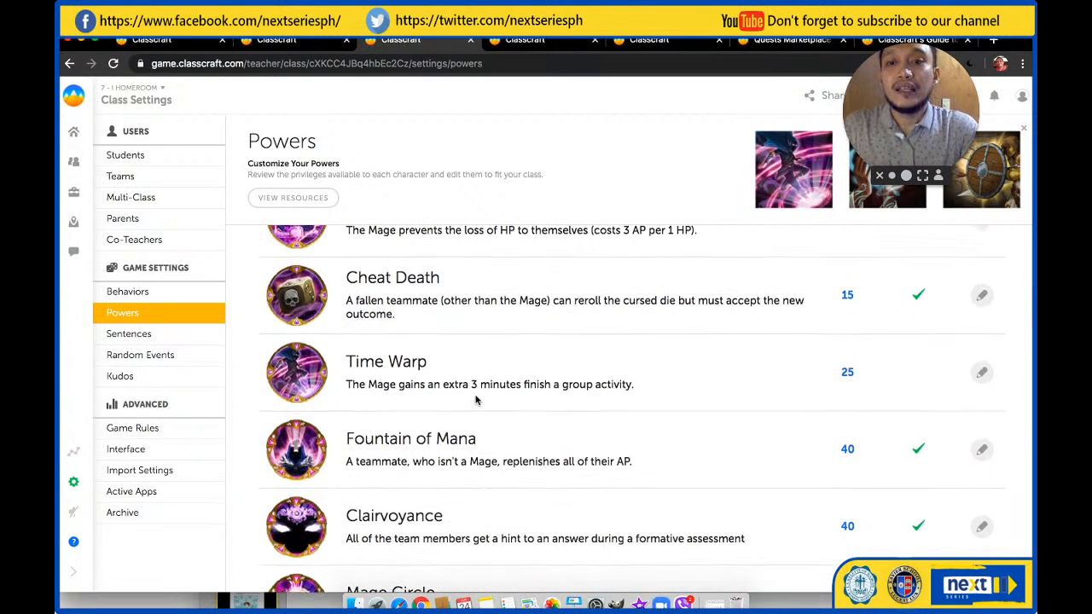
scroll(476, 401, up, 12)
scroll(475, 401, down, 14)
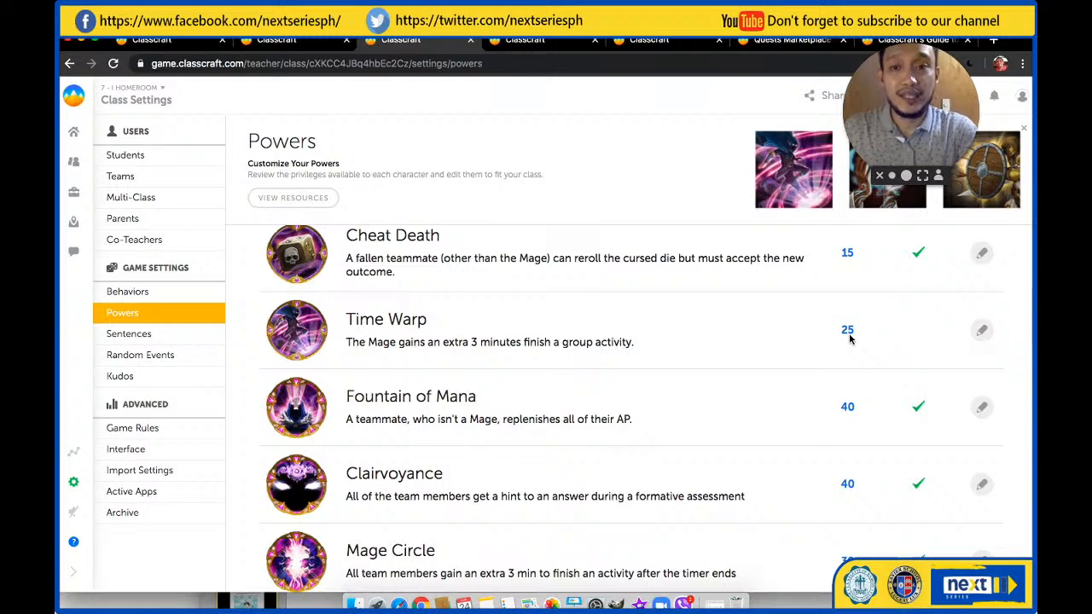
scroll(614, 433, down, 1)
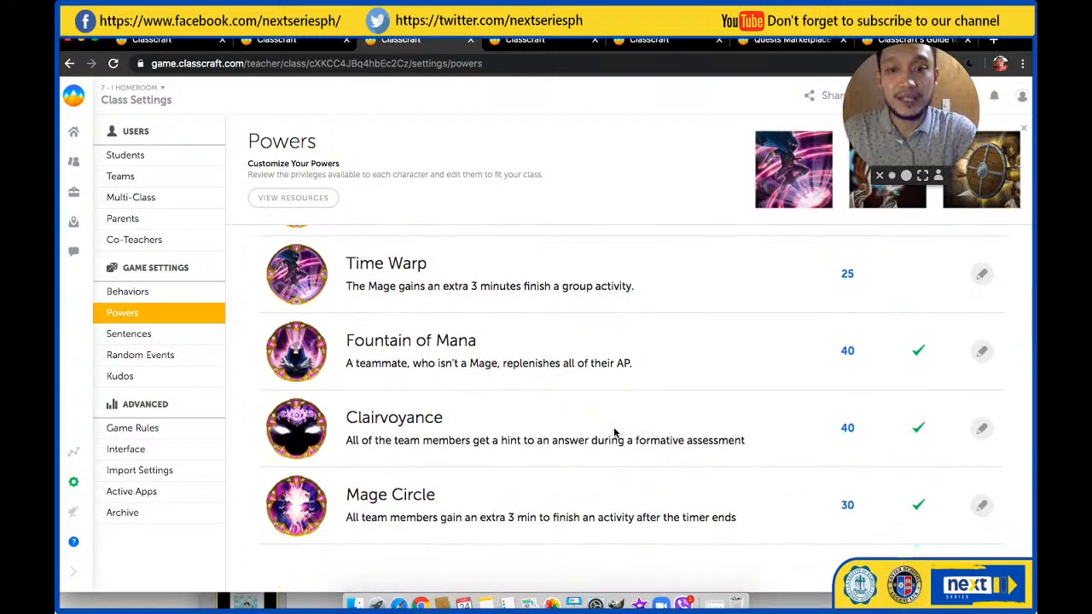
scroll(614, 433, up, 1)
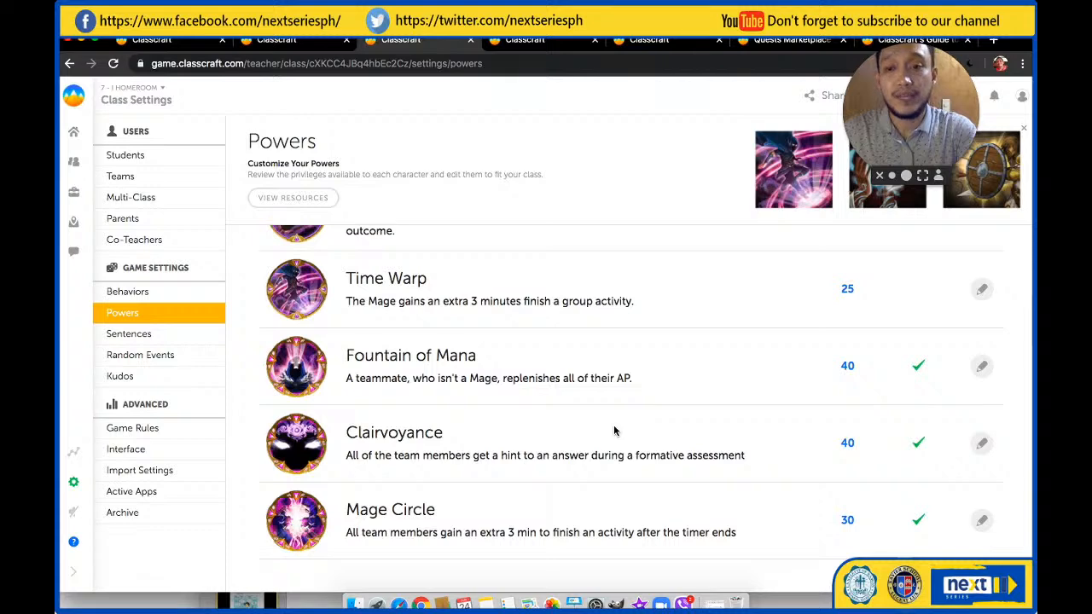
Review the Warrior powers with their descriptions and AP costs, from Protect 1 down to Secret Weapon
scroll(605, 384, down, 5)
scroll(605, 384, down, 2)
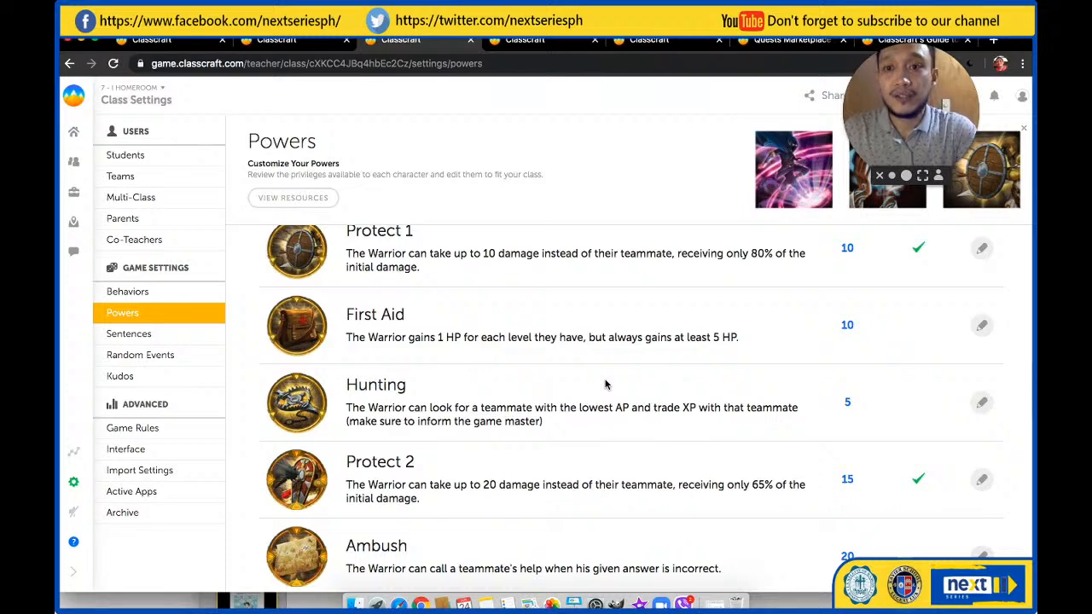
scroll(605, 384, down, 1)
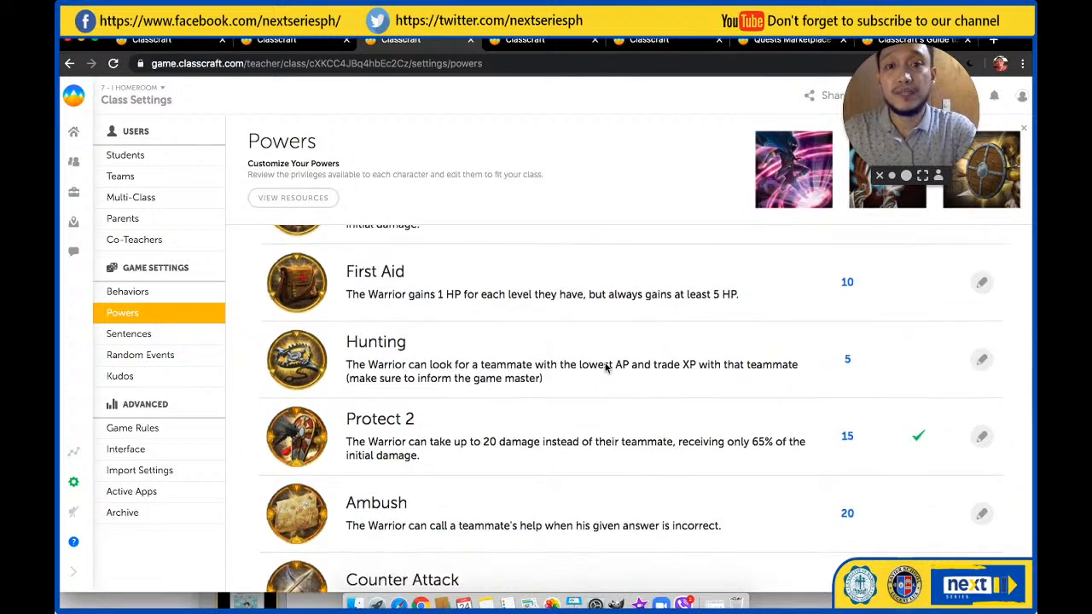
scroll(606, 369, up, 1)
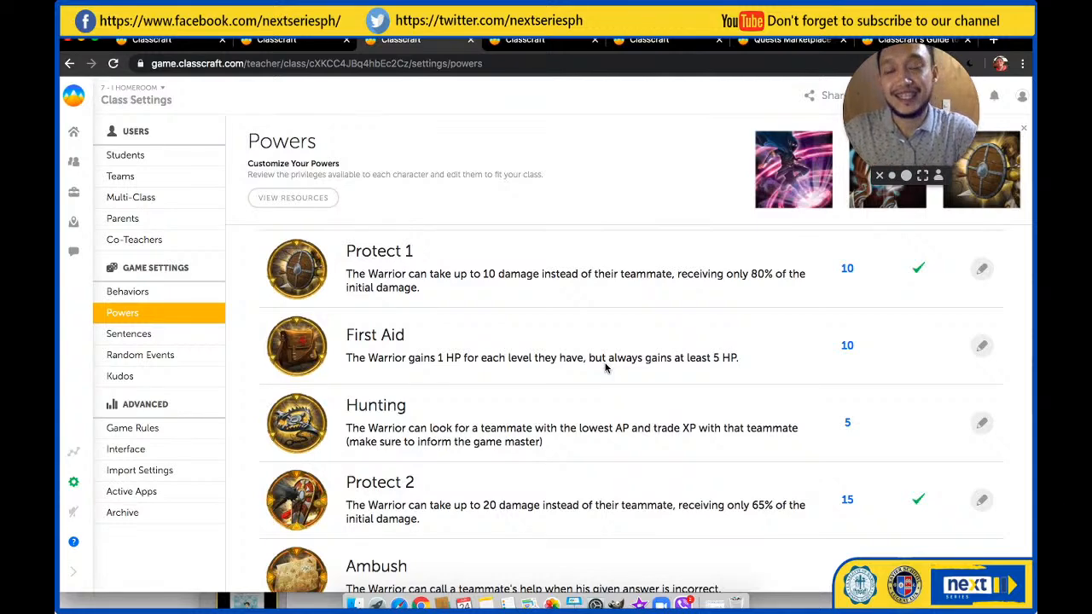
scroll(605, 367, down, 3)
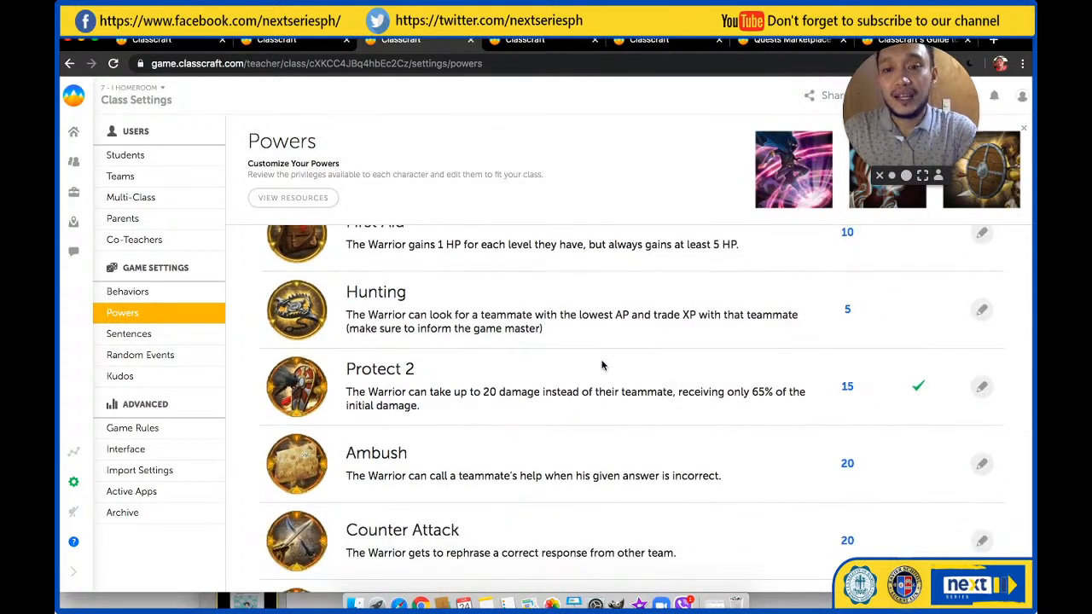
scroll(492, 399, down, 2)
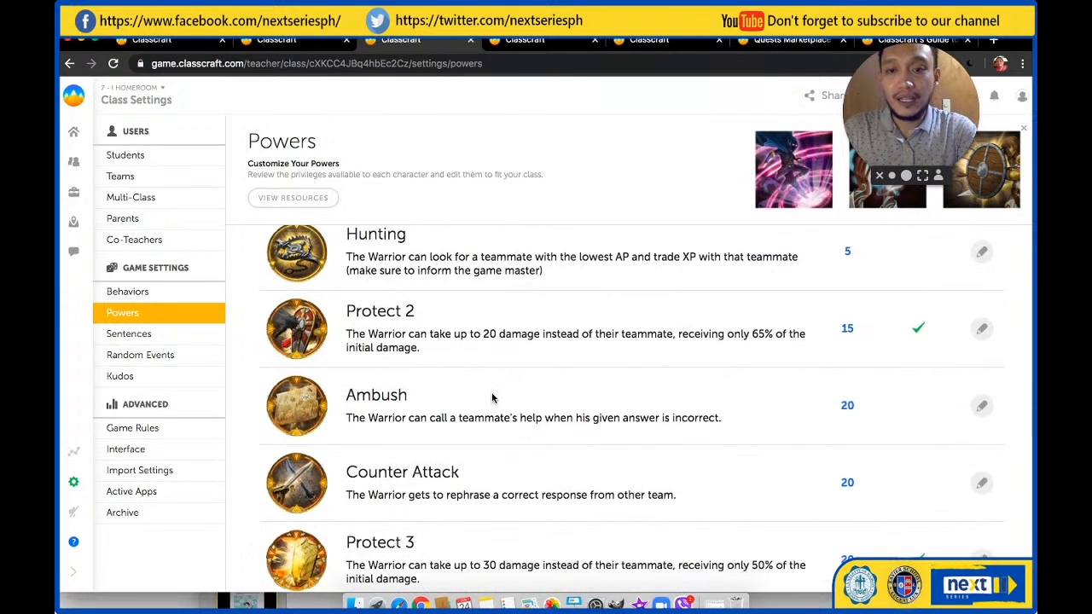
scroll(492, 399, down, 1)
scroll(492, 398, down, 1)
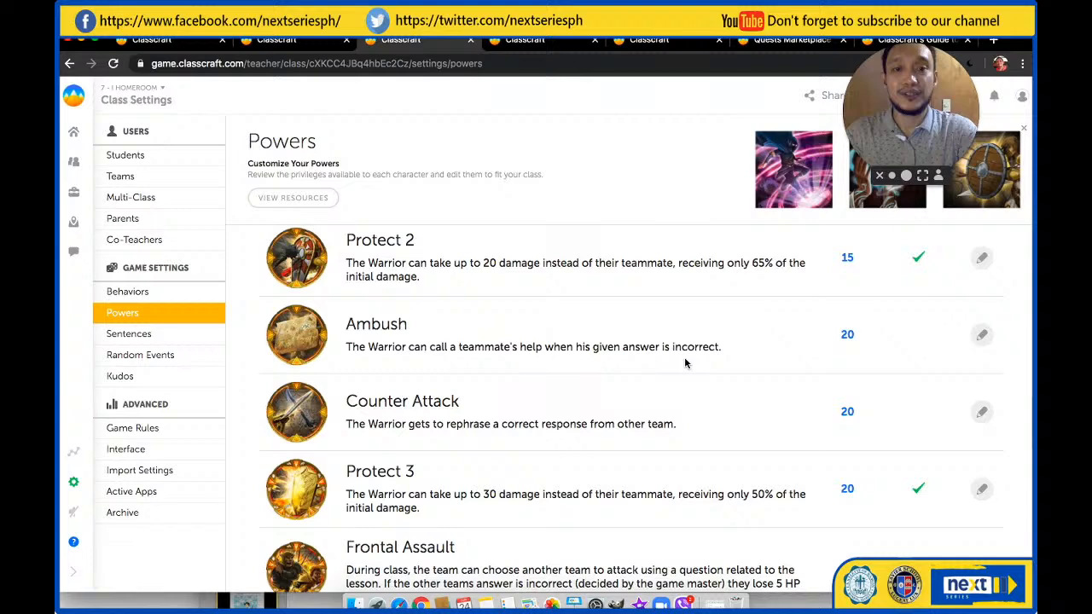
scroll(848, 341, down, 5)
scroll(631, 431, down, 2)
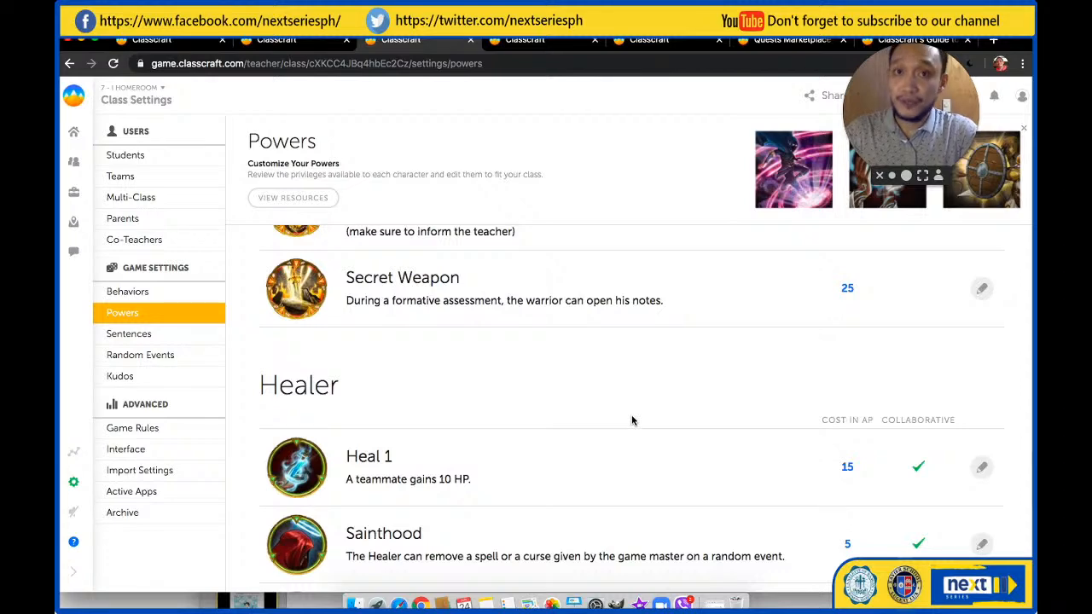
Examine the Healer powers with their descriptions and AP costs, from Heal 1 down to Prayer
scroll(619, 434, down, 2)
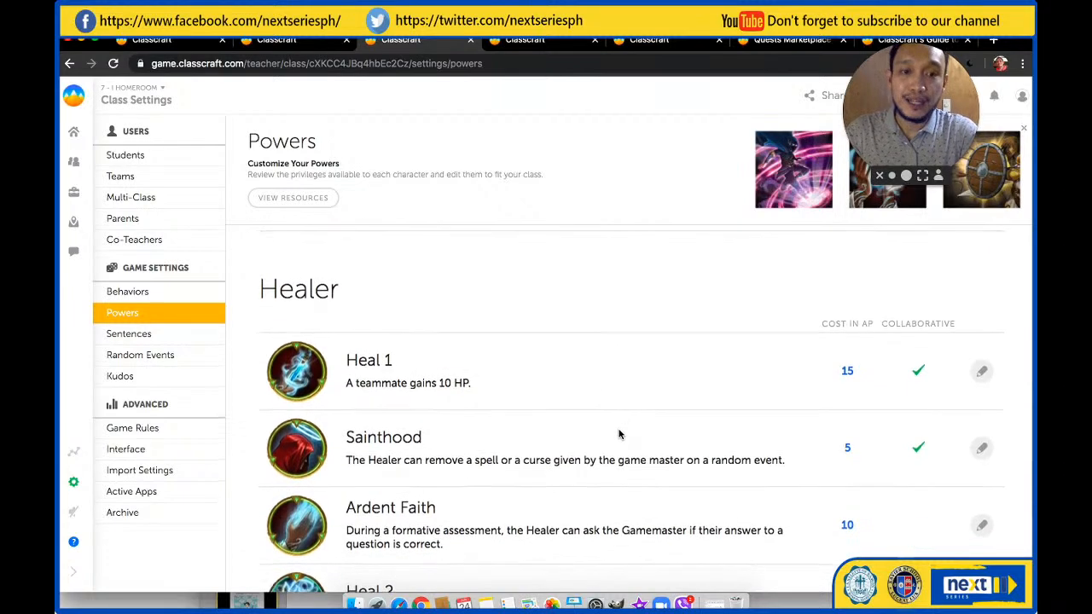
scroll(619, 434, down, 2)
scroll(619, 434, down, 2)
scroll(619, 433, down, 1)
scroll(619, 417, down, 2)
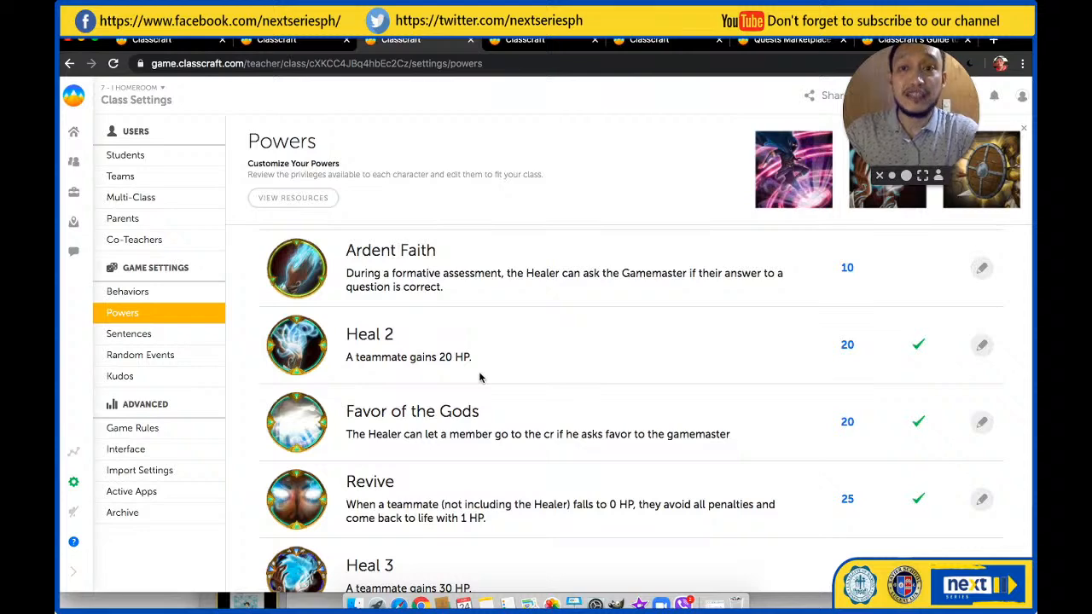
scroll(479, 378, down, 2)
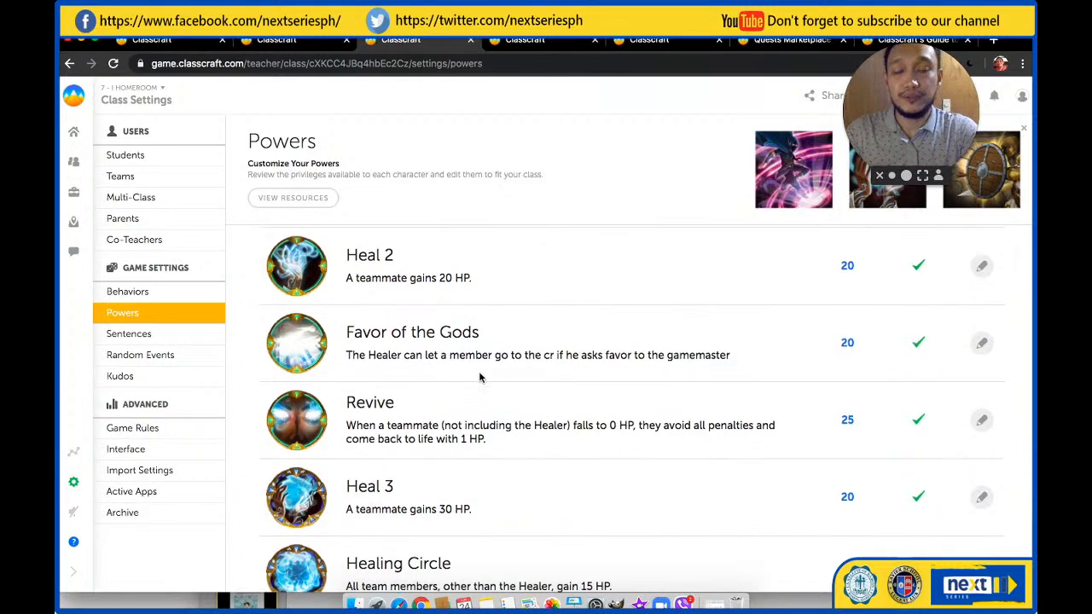
scroll(480, 377, down, 1)
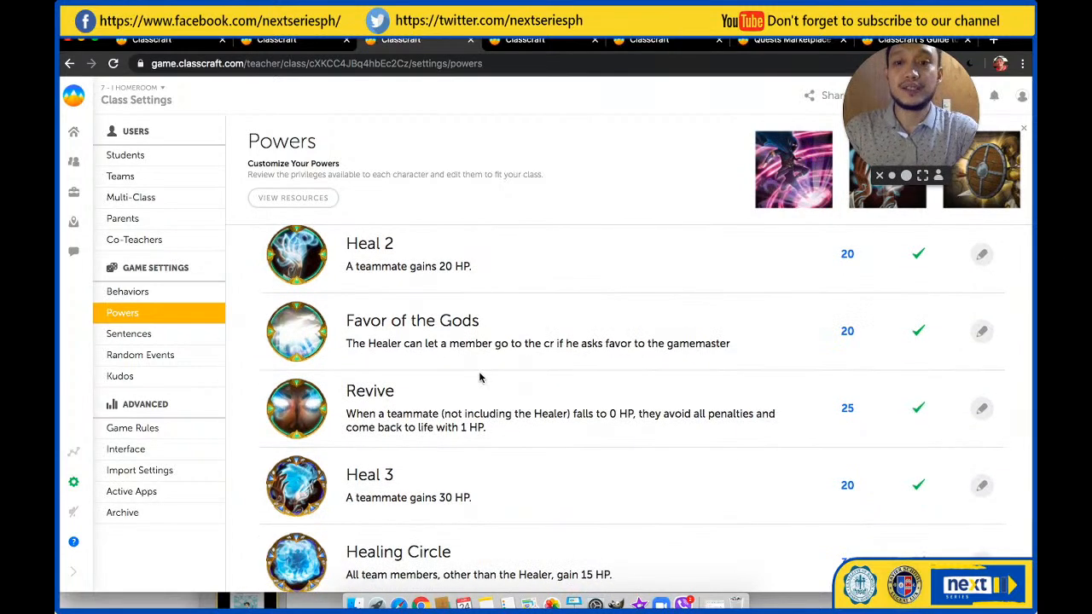
scroll(479, 378, down, 3)
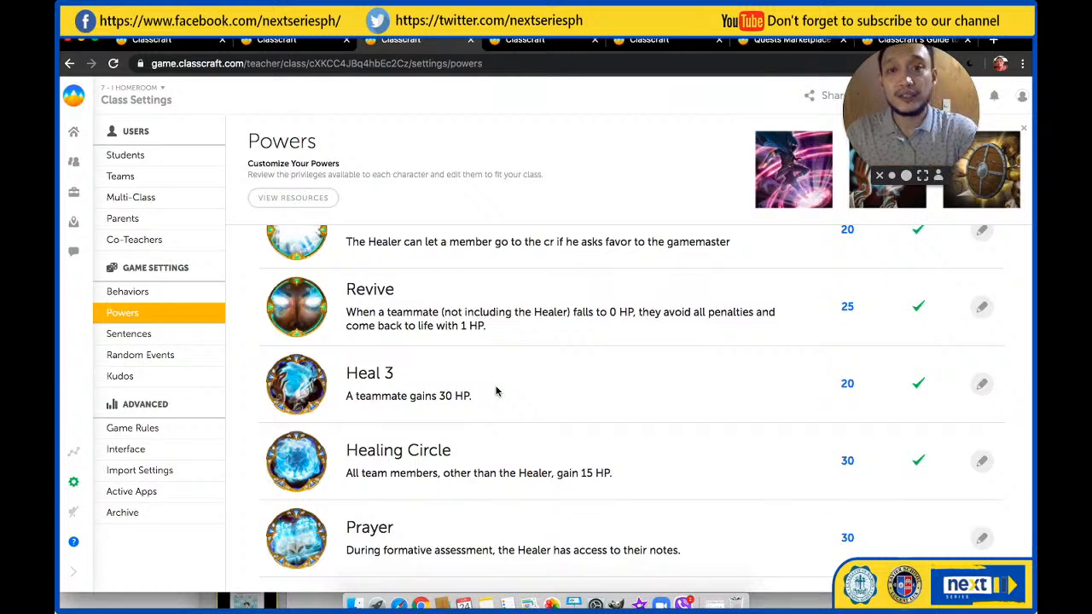
scroll(496, 392, up, 10)
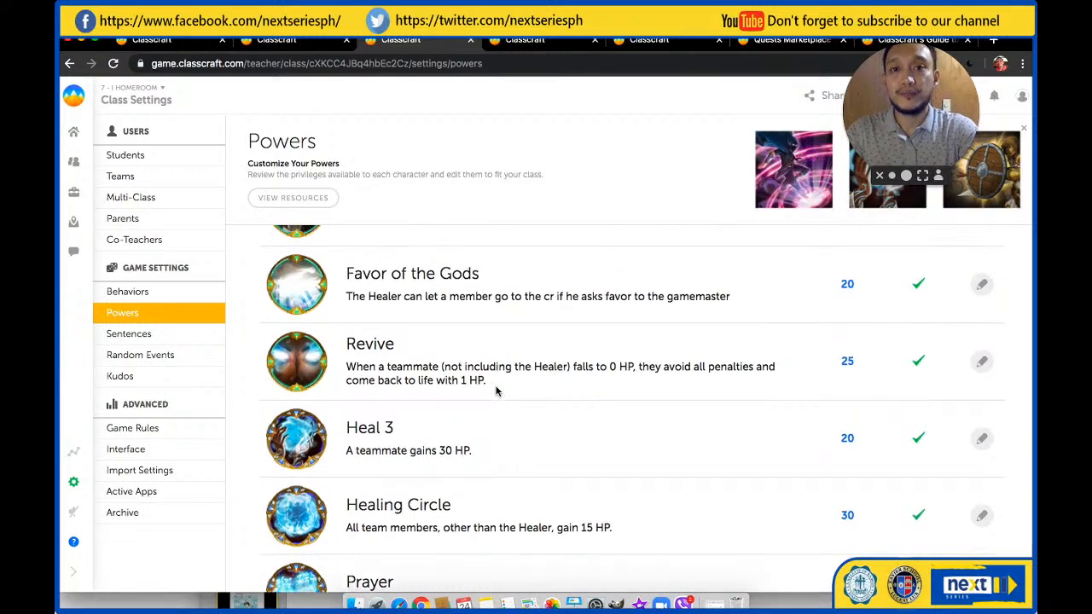
scroll(497, 408, up, 1)
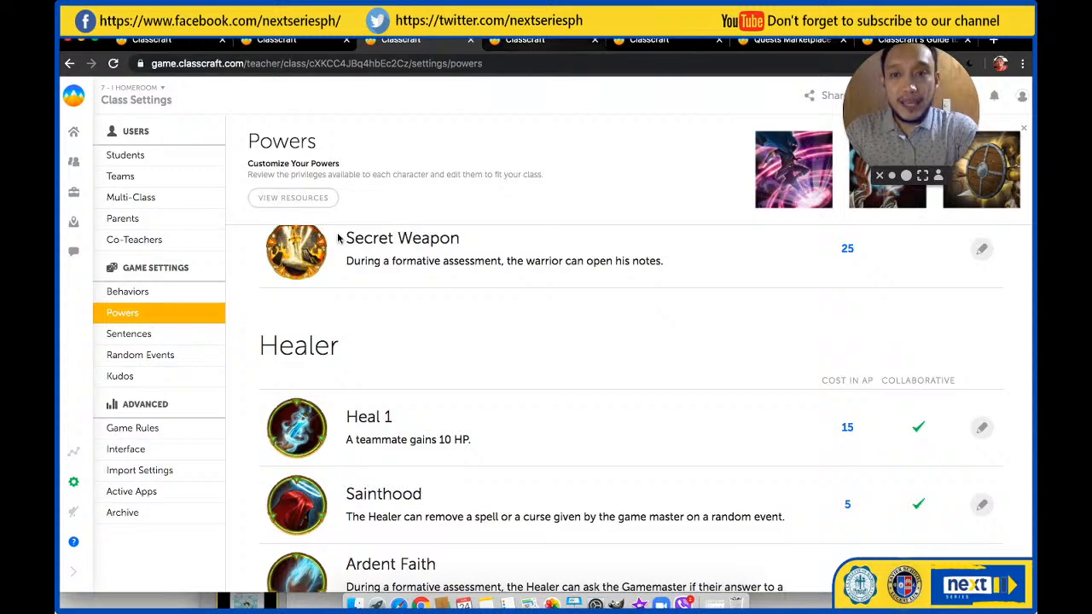
View the homeroom class's positive behaviors with their XP rewards and return to the Demo Class list
click(157, 295)
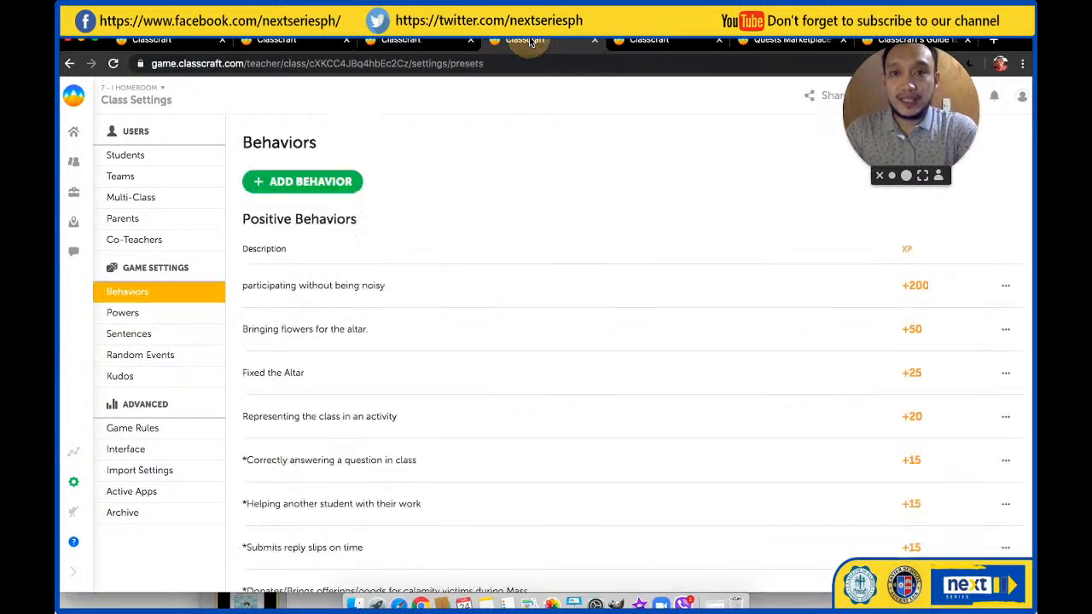
click(437, 42)
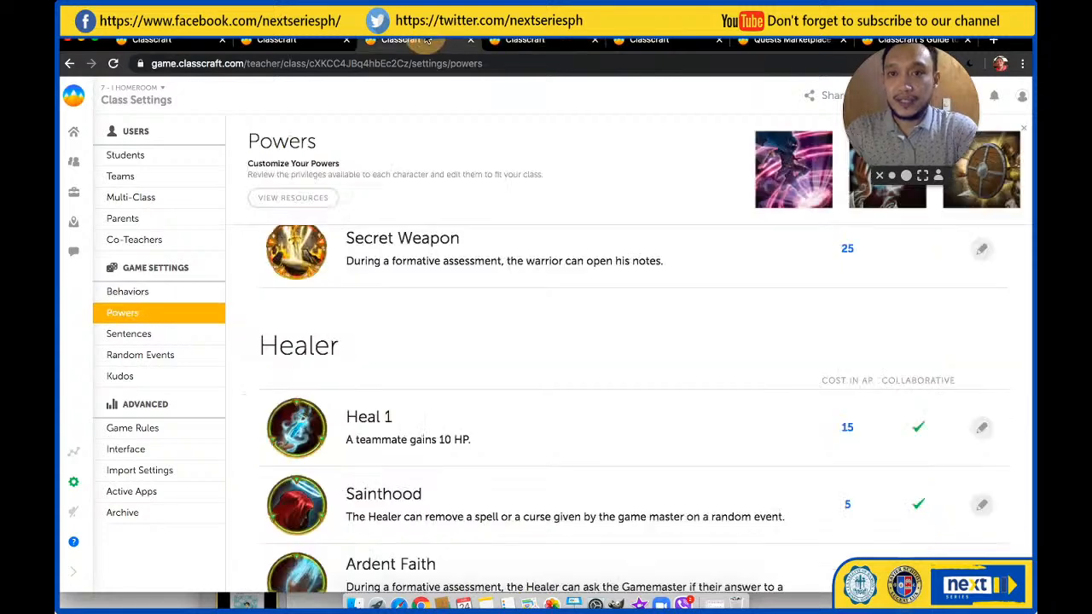
click(290, 42)
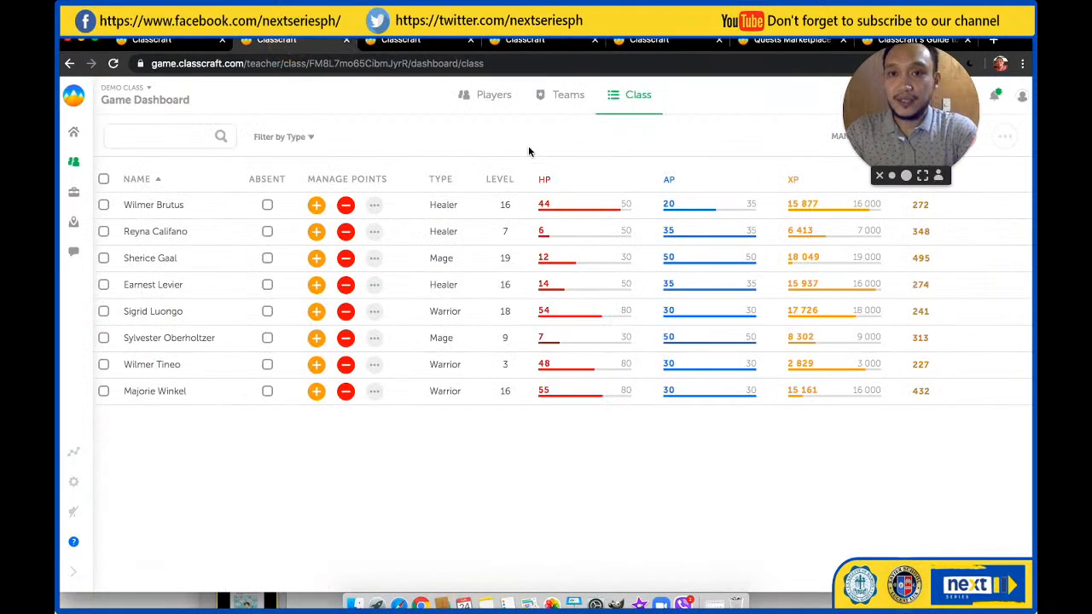
Show the Demo Class by players and award the first listed Healer 50 XP for Raising your hand to speak
click(490, 96)
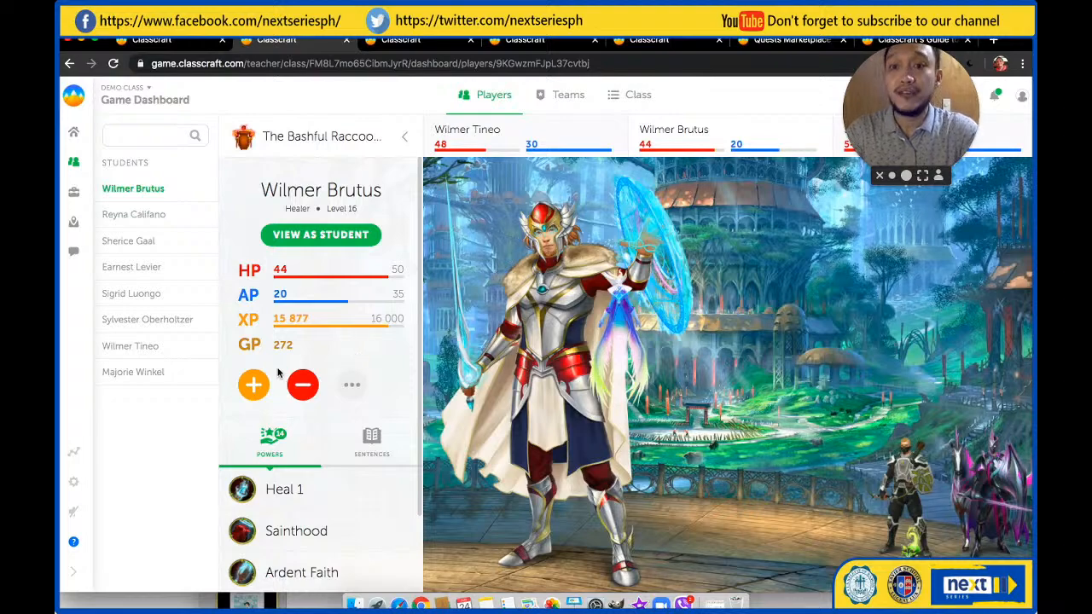
click(254, 388)
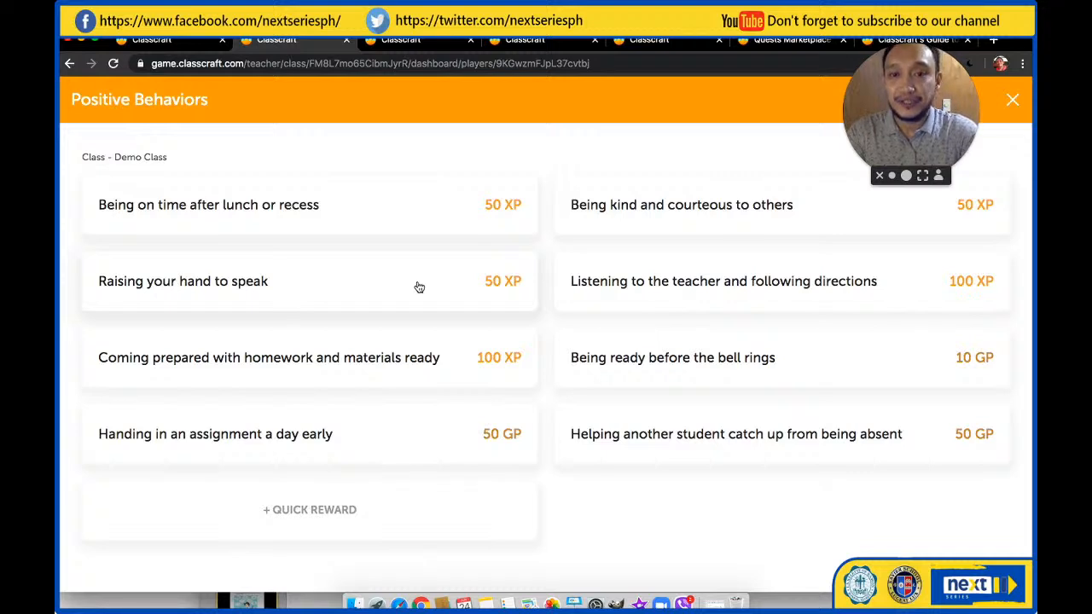
click(325, 271)
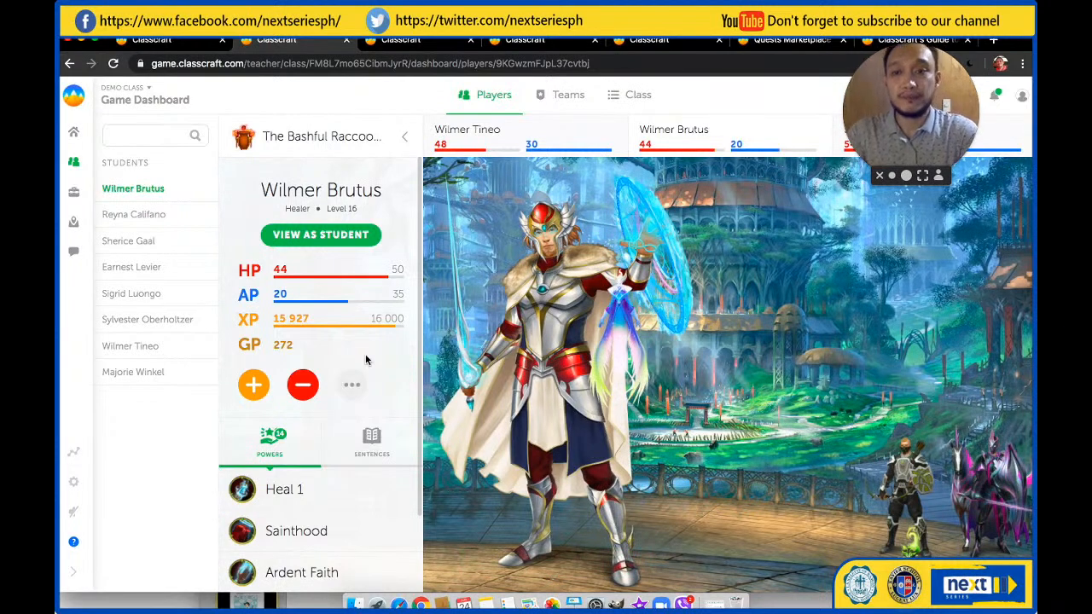
click(304, 385)
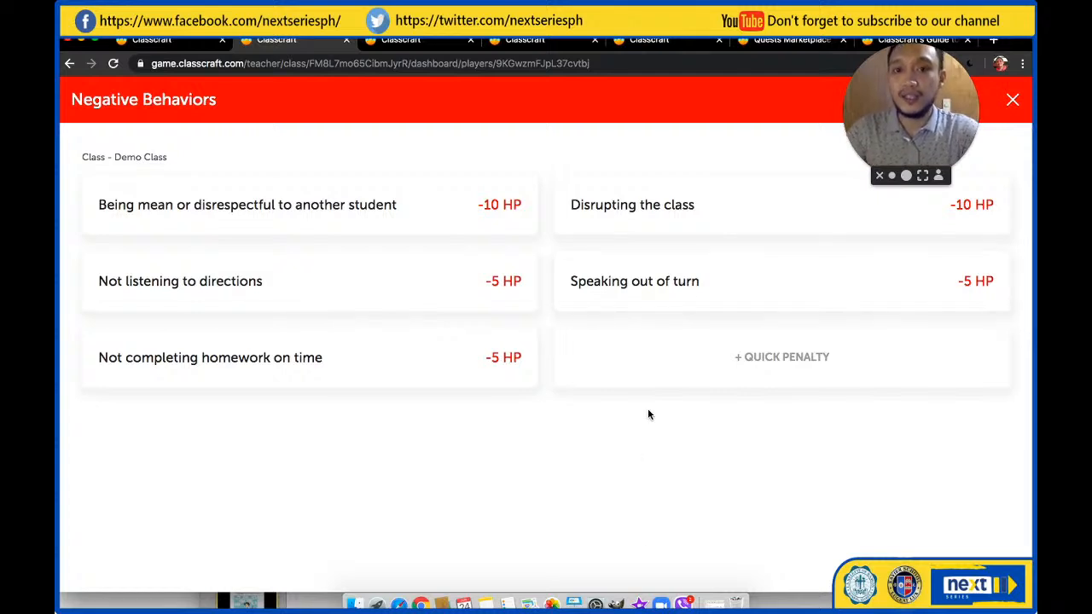
click(693, 290)
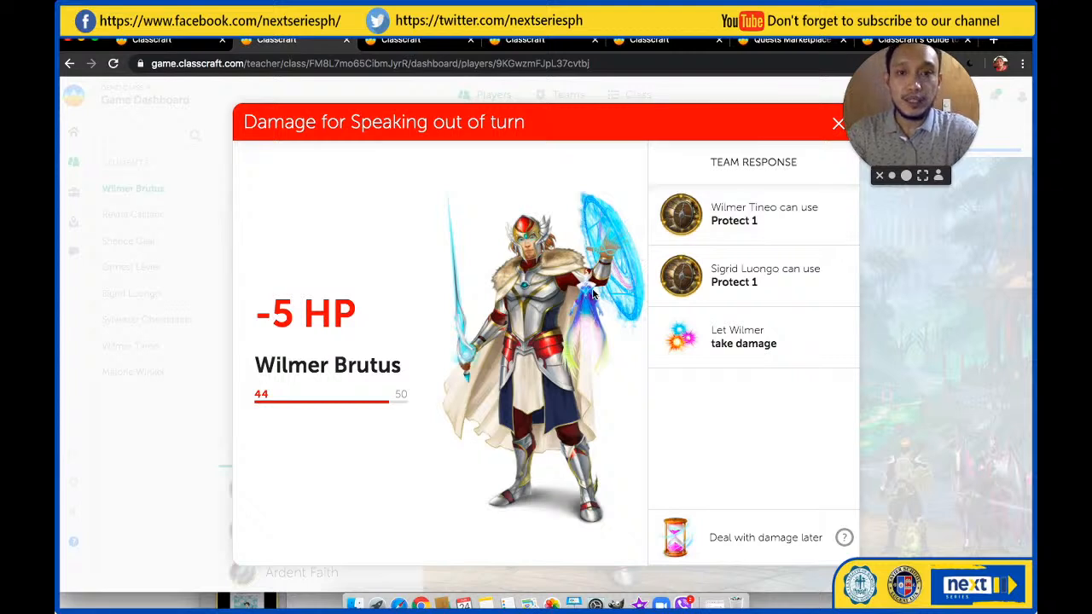
click(838, 124)
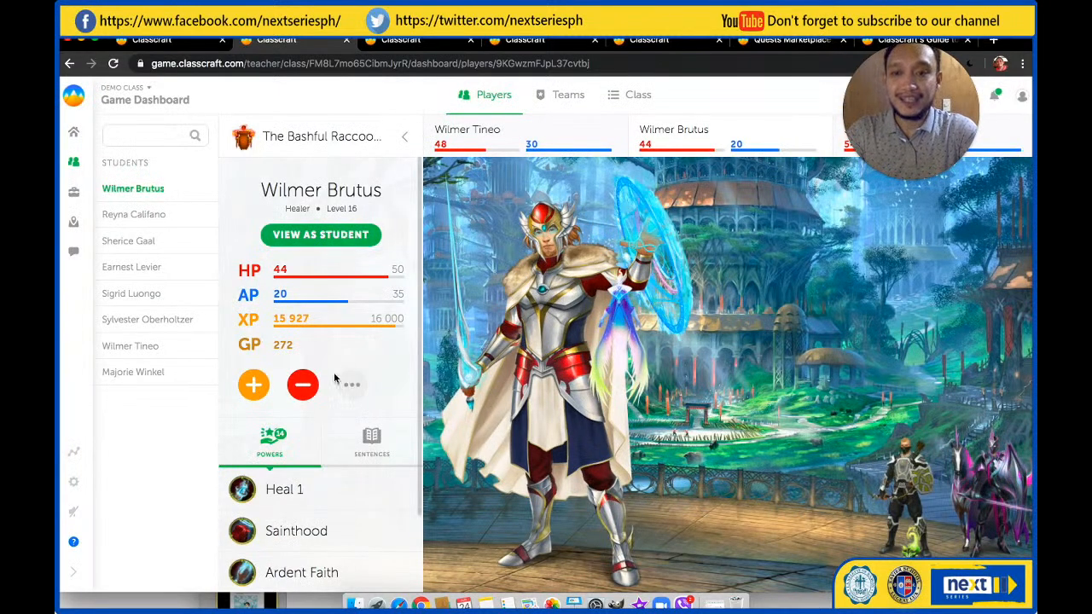
Give the Healer a 5 HP penalty for Speaking out of turn and have the level 18 Warrior teammate absorb it with Protect 1
click(303, 385)
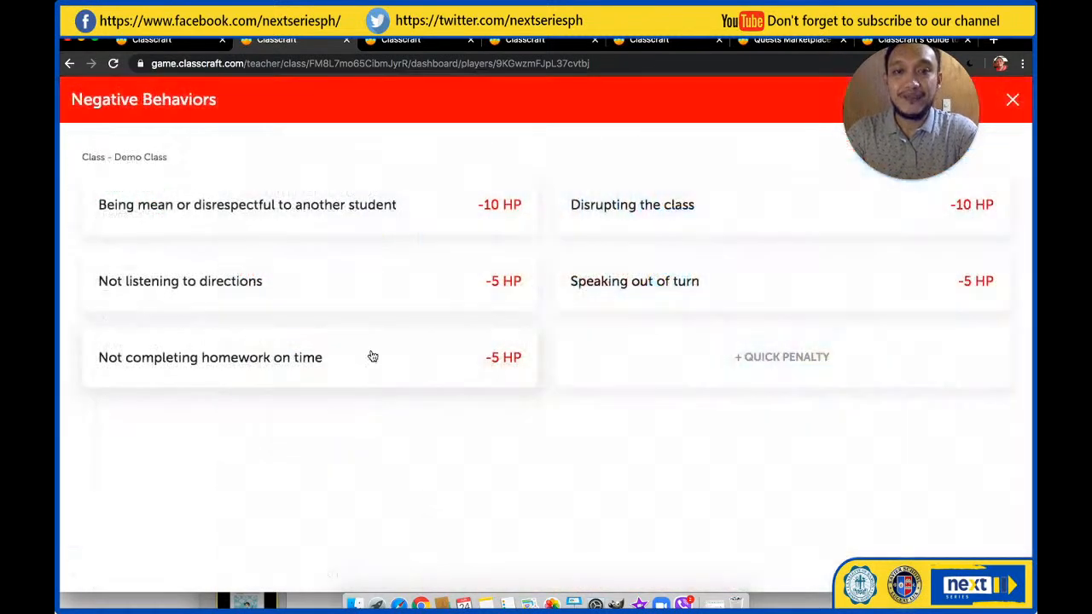
click(663, 290)
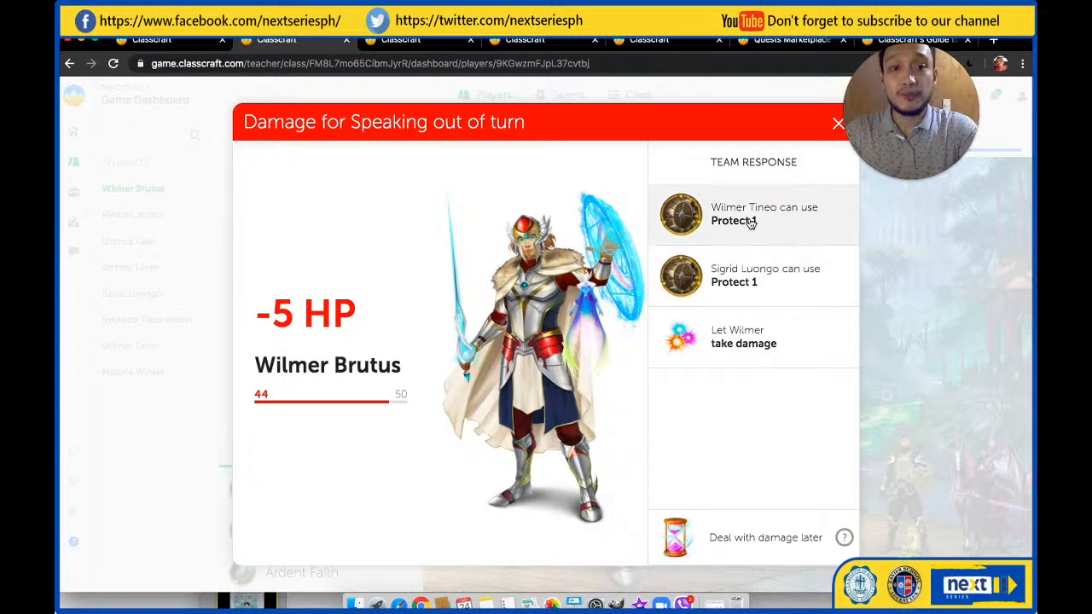
click(768, 291)
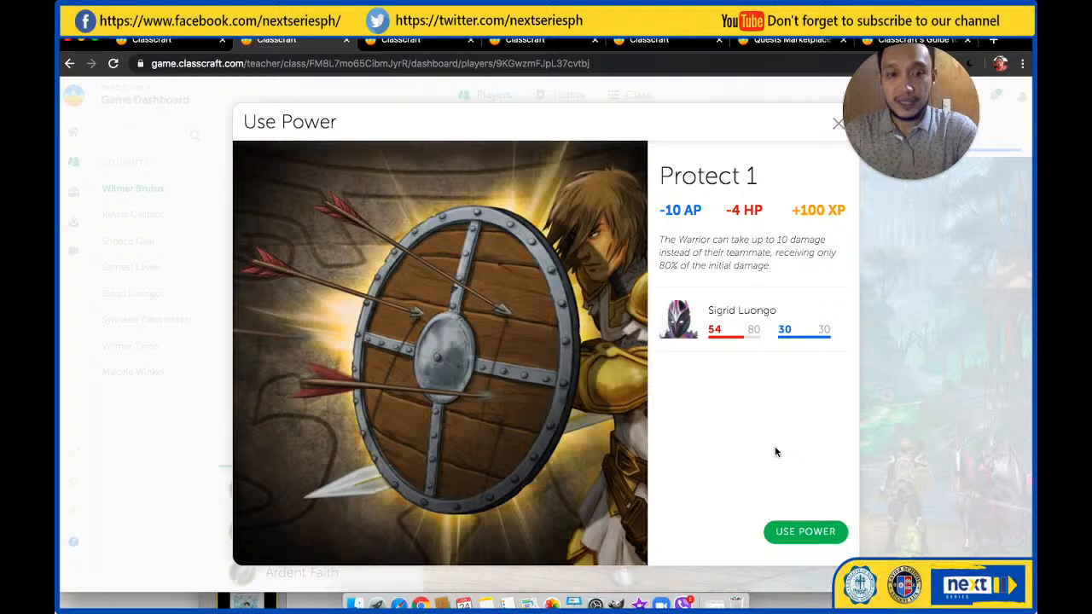
click(804, 532)
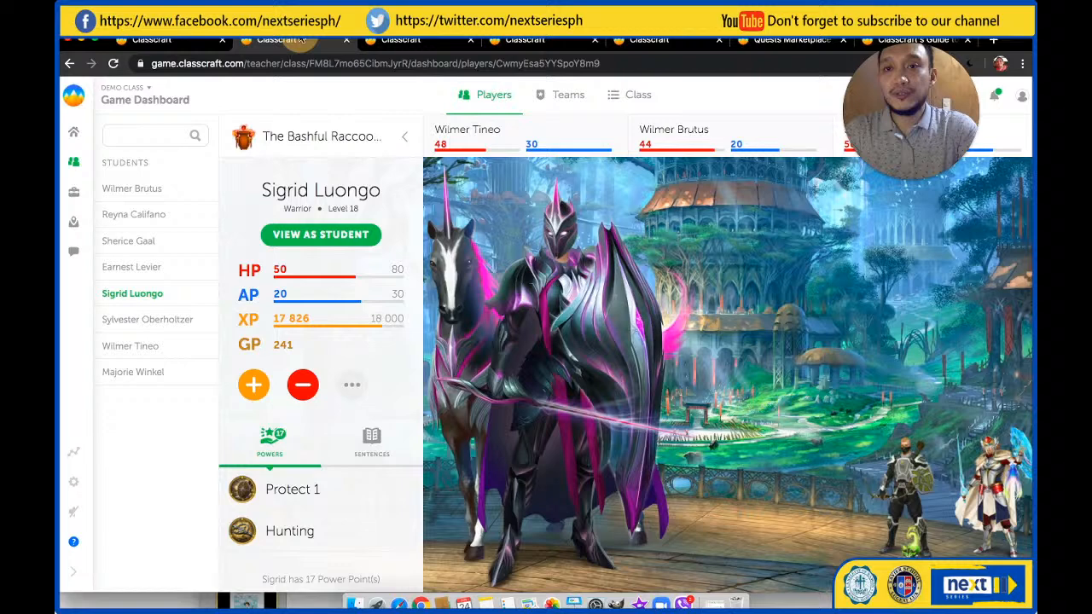
View the Warrior's negative behaviors in the Demo Class and examine the homeroom class's positive behaviors with their XP rewards
click(304, 386)
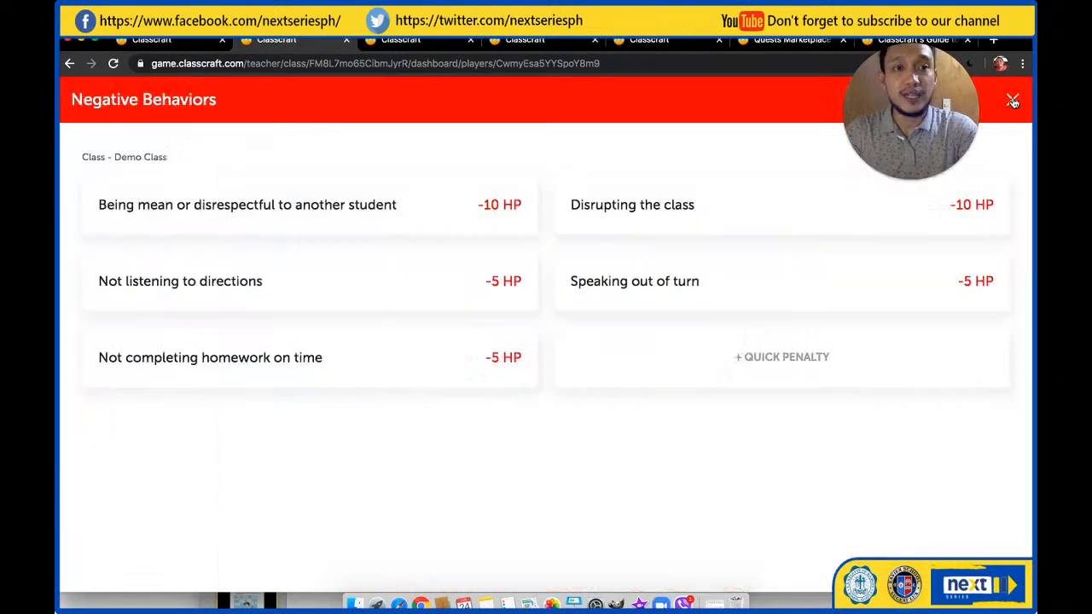
click(516, 42)
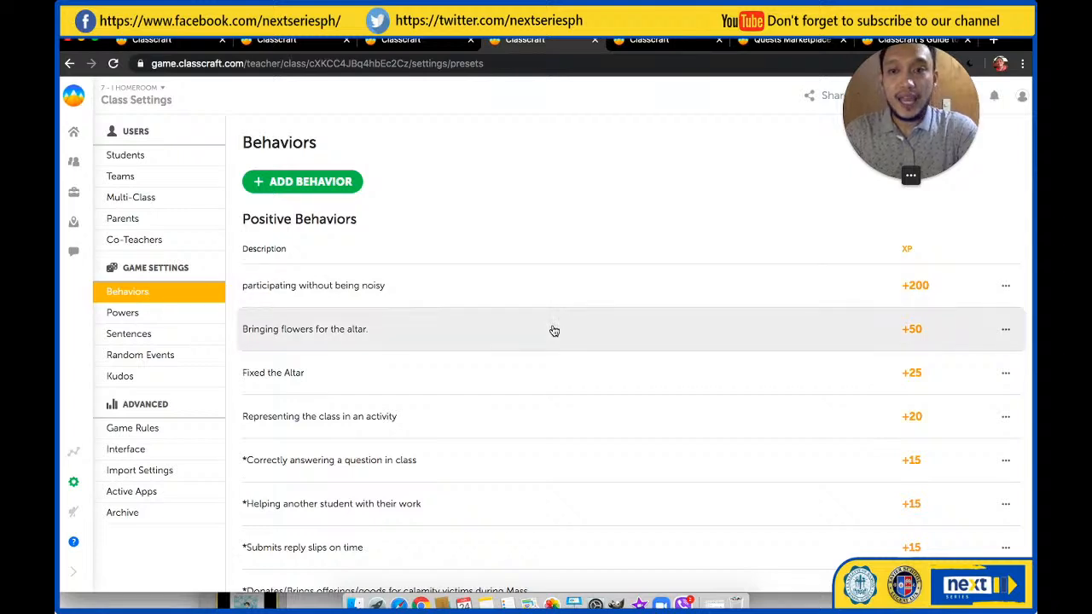
scroll(554, 330, down, 1)
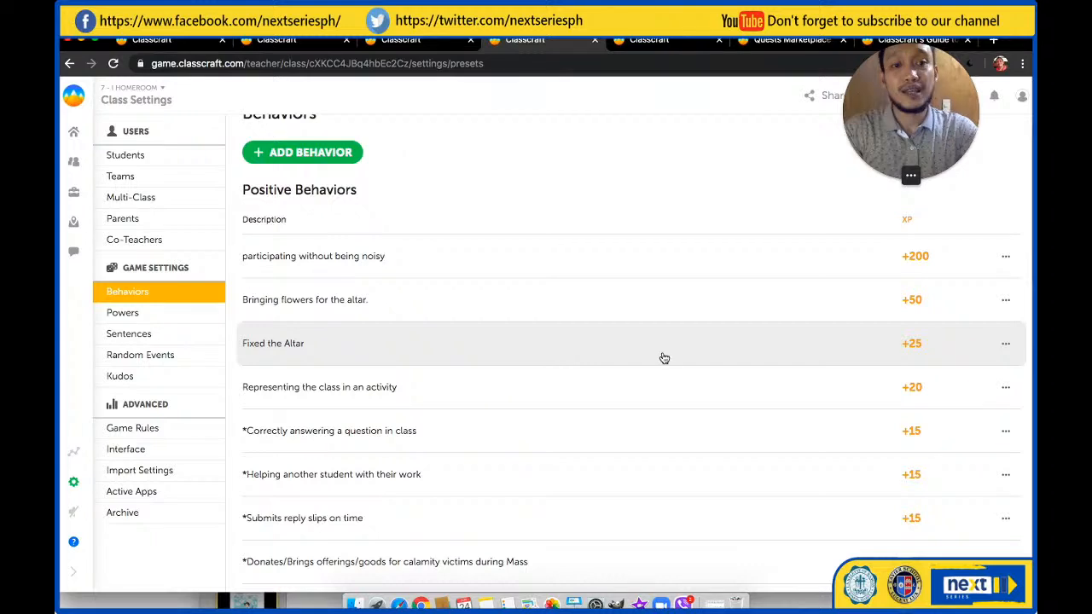
scroll(778, 344, down, 1)
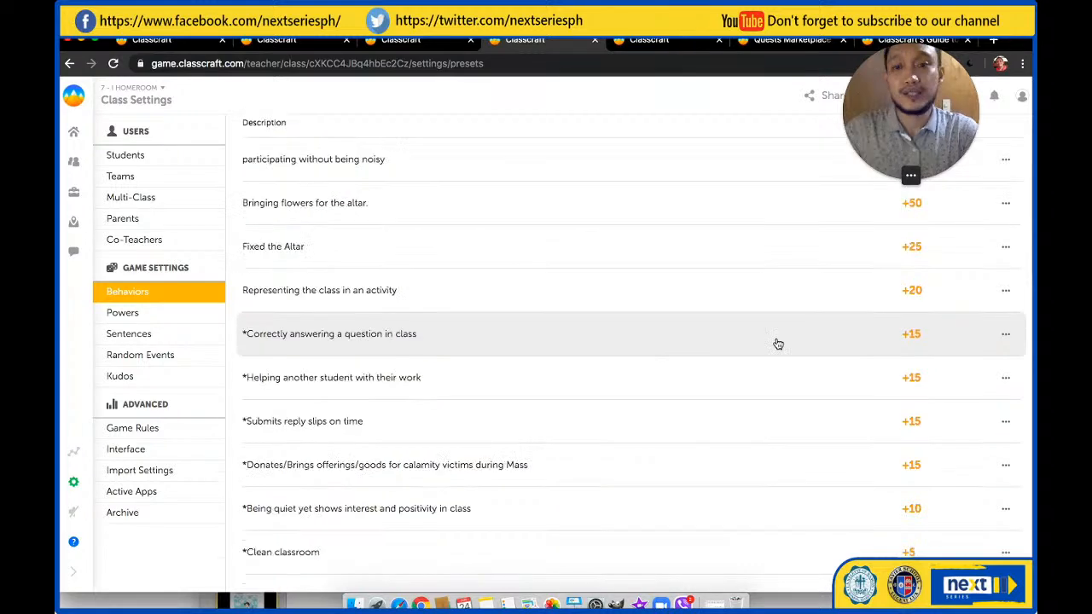
scroll(777, 344, down, 1)
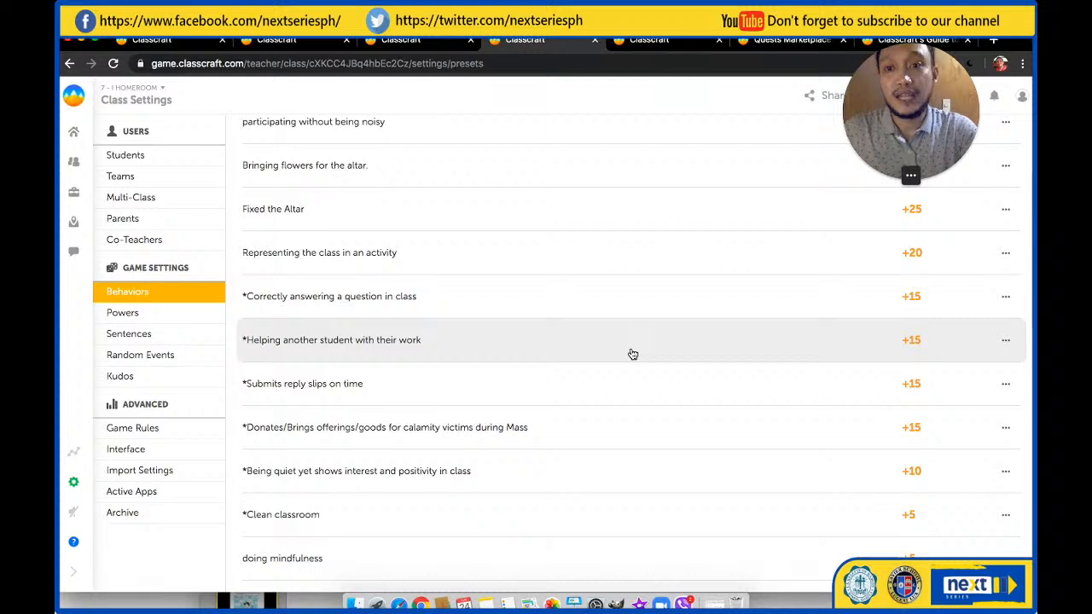
scroll(633, 354, up, 1)
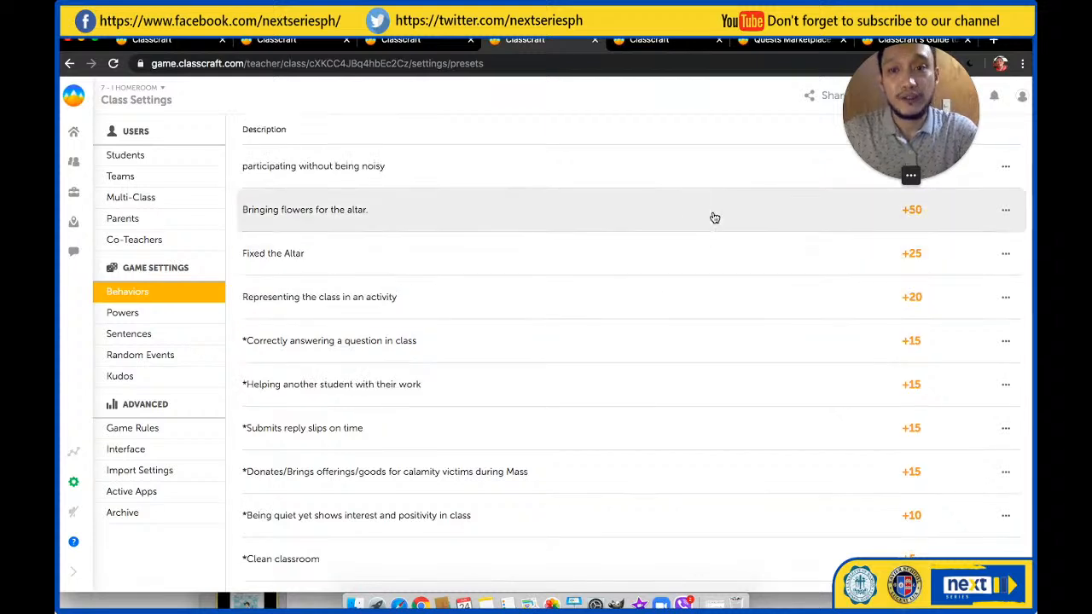
scroll(709, 227, down, 5)
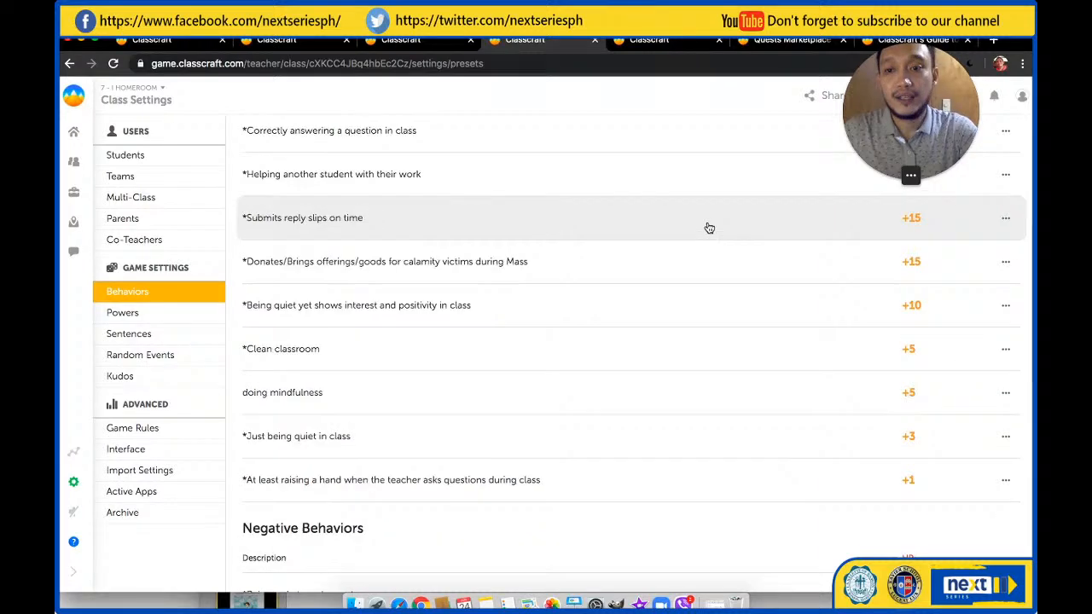
Examine the homeroom class's negative behaviors with their HP penalties, down to Noisy during paymaya orientation
scroll(648, 273, down, 8)
scroll(614, 305, up, 1)
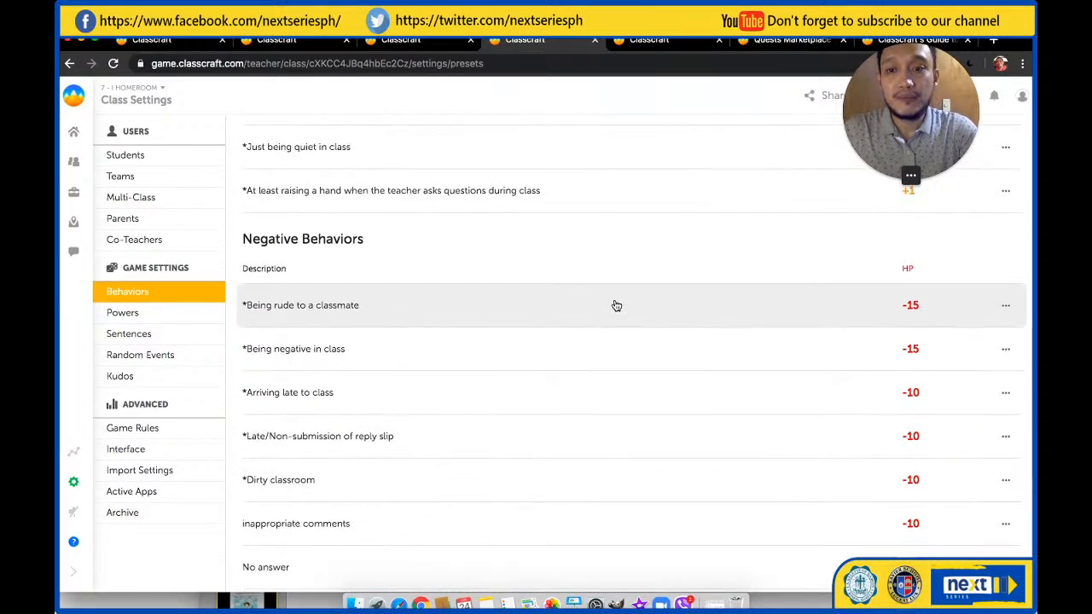
scroll(614, 304, down, 2)
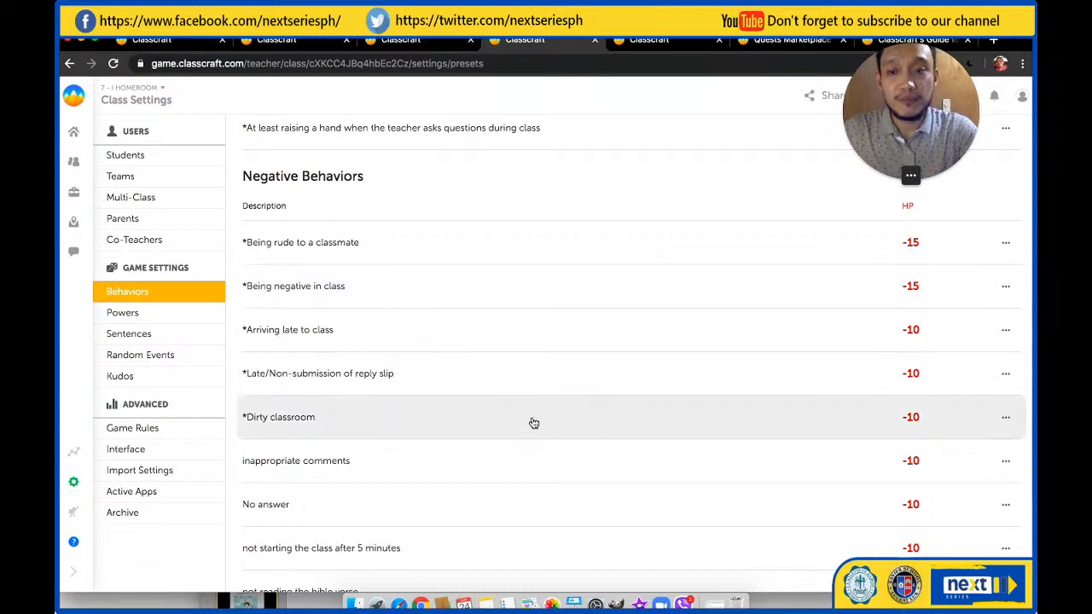
scroll(533, 423, up, 1)
scroll(532, 424, down, 2)
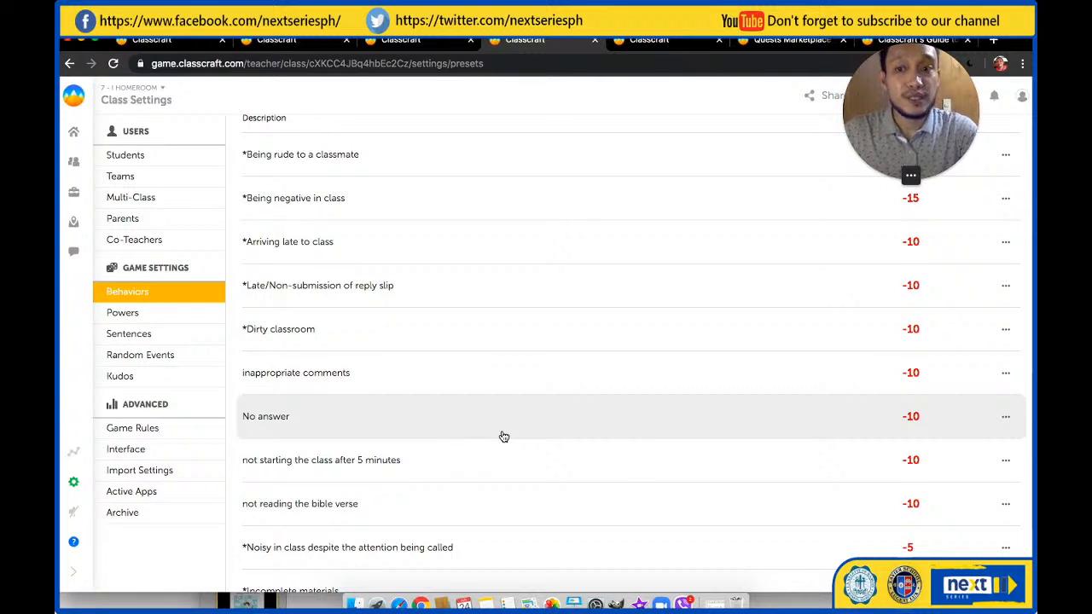
scroll(504, 436, down, 1)
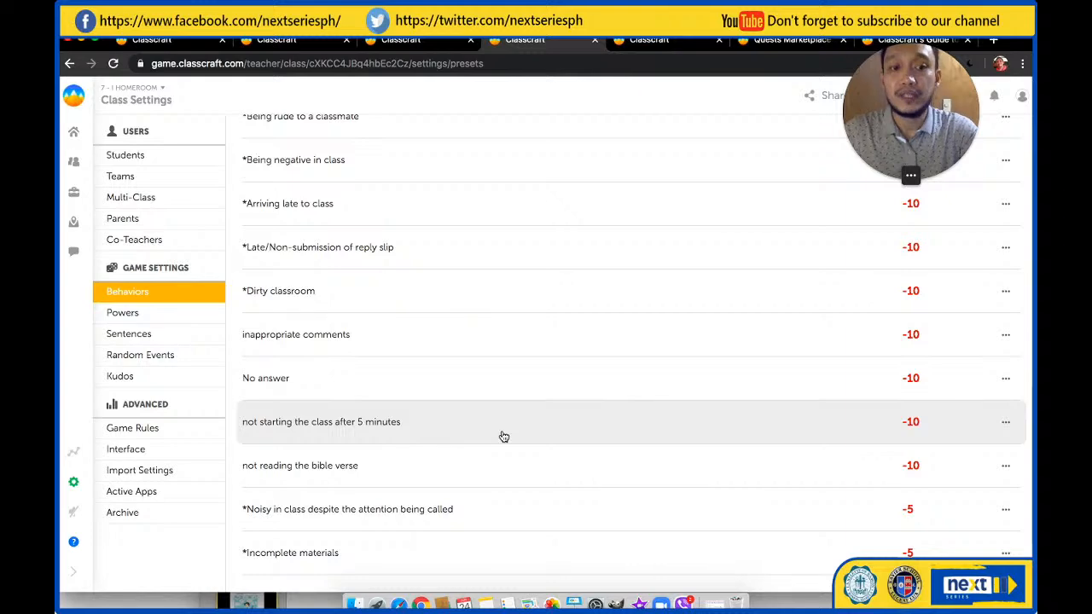
scroll(504, 435, down, 1)
scroll(504, 431, down, 2)
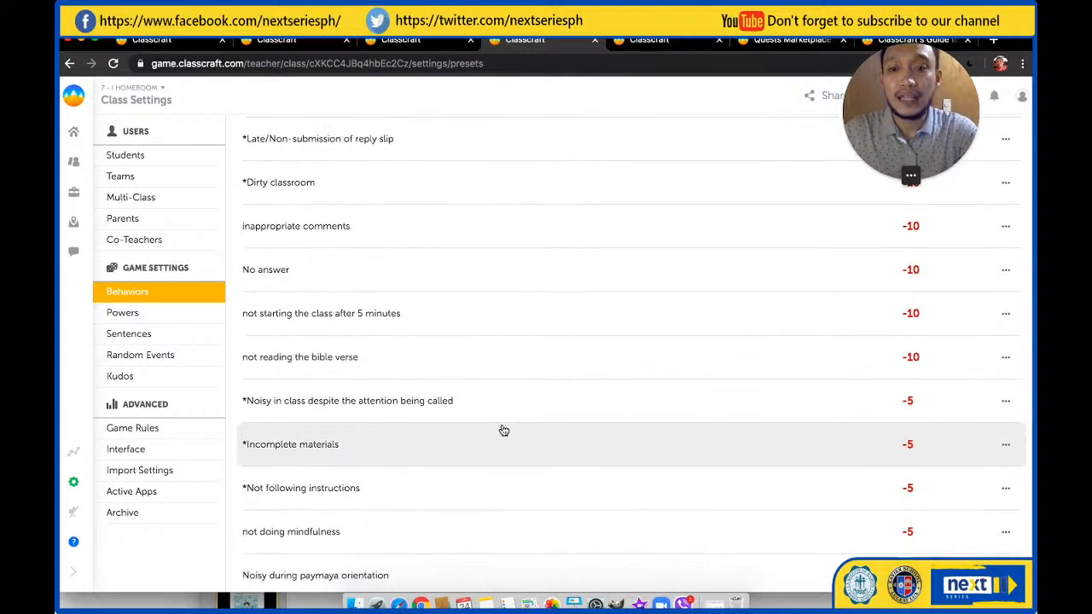
scroll(504, 431, down, 1)
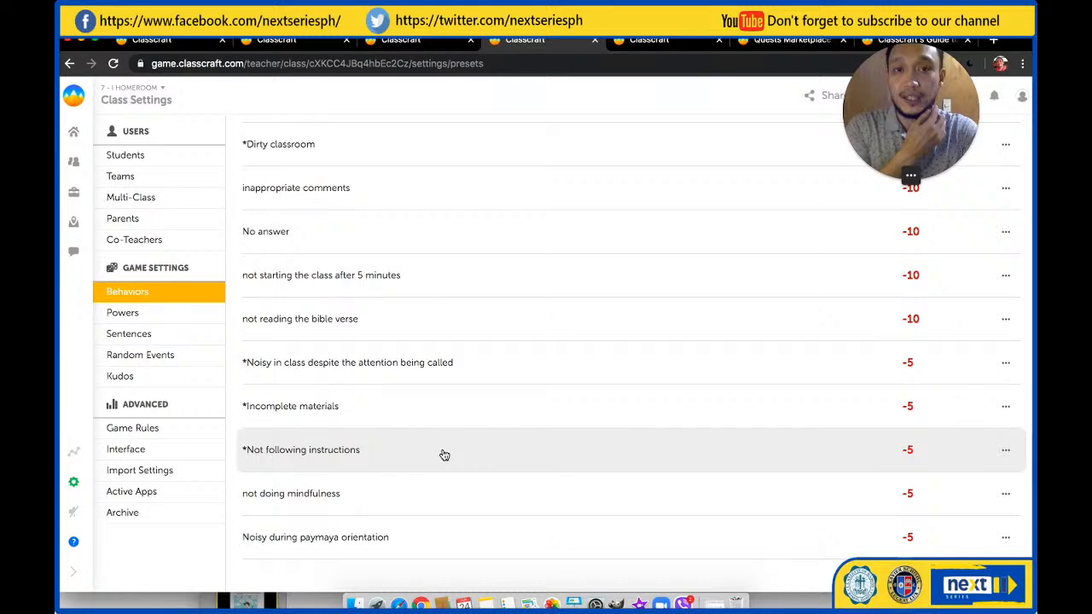
Return to the Demo Class and pick a random player with The Wheel of Destiny from the class tools
click(633, 45)
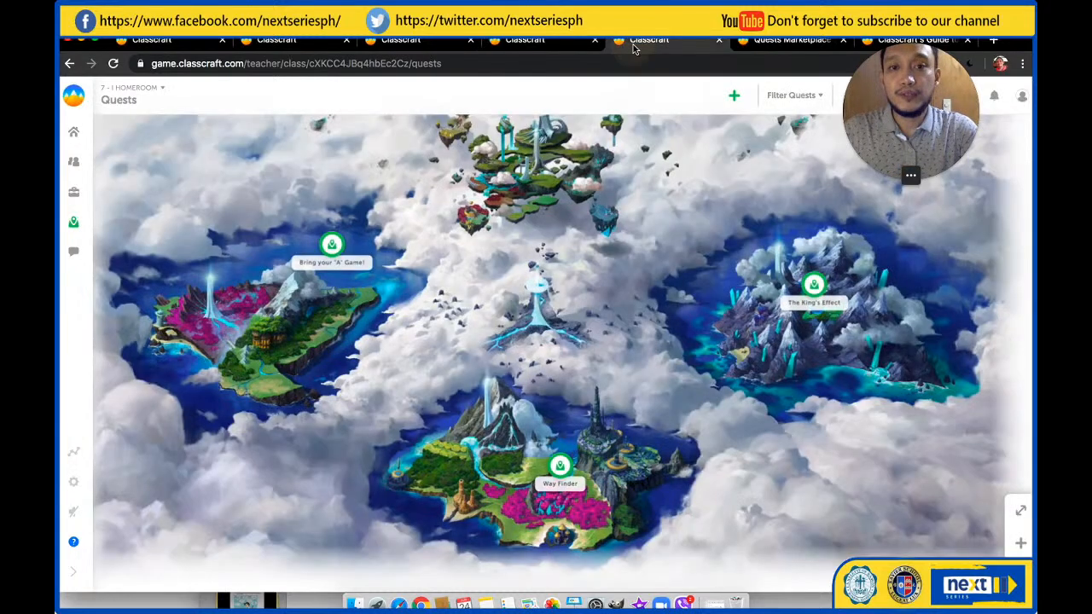
click(525, 40)
click(277, 40)
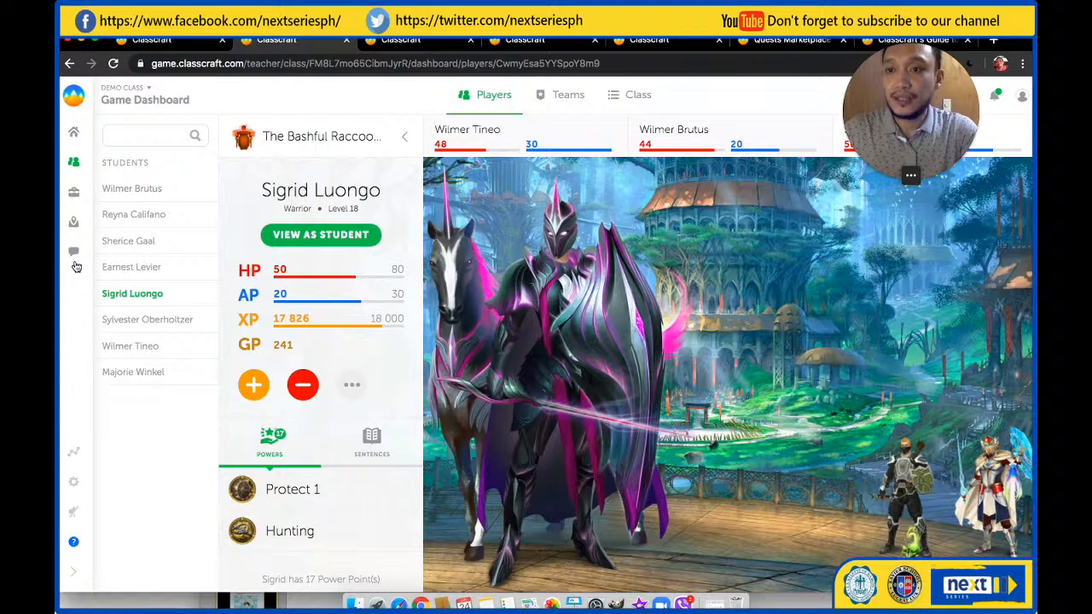
click(74, 192)
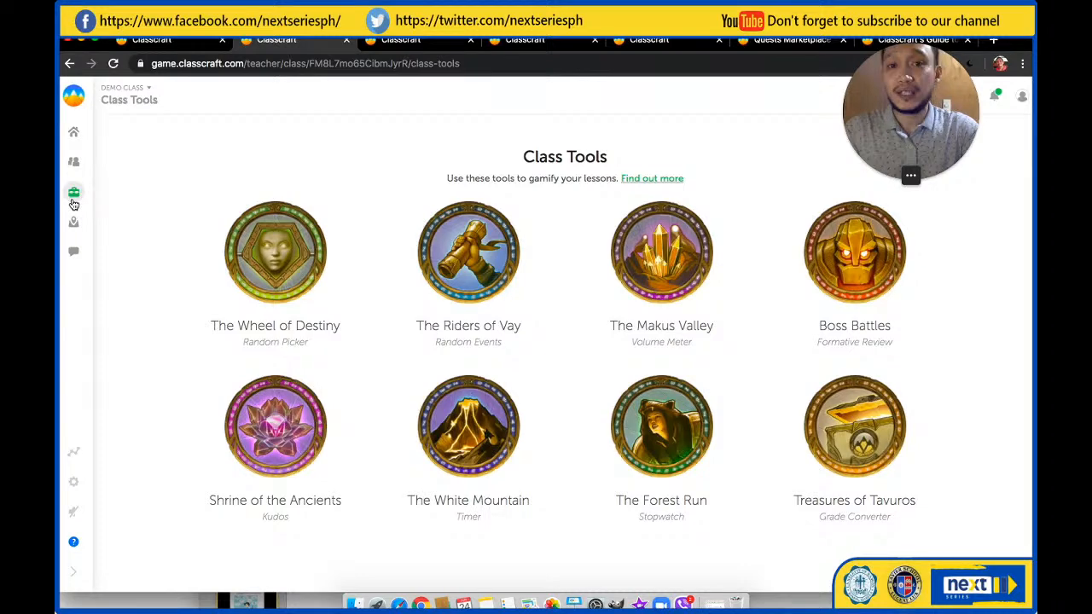
click(278, 252)
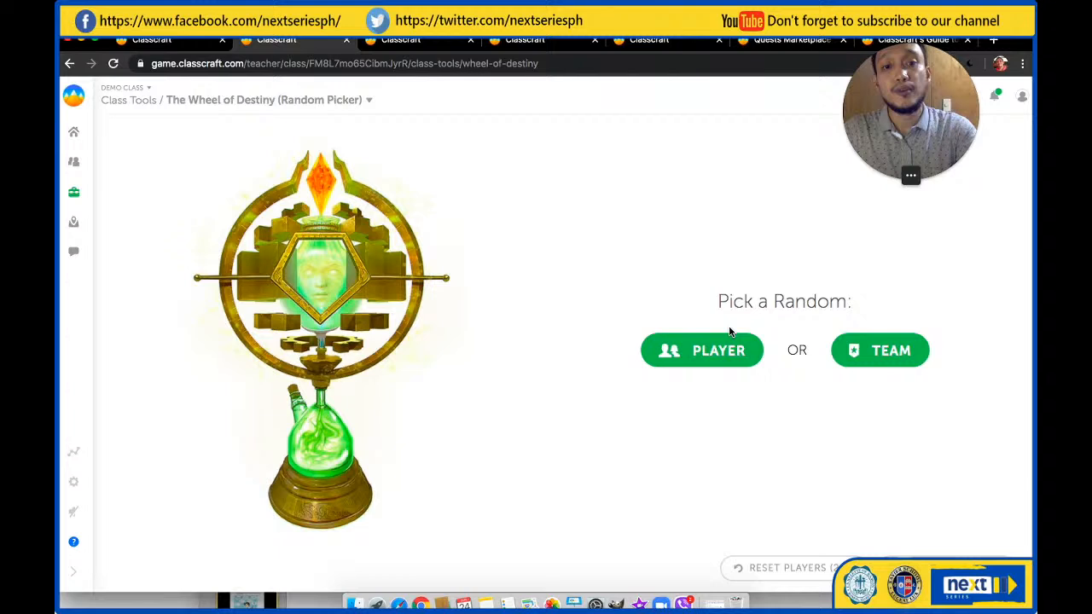
click(704, 350)
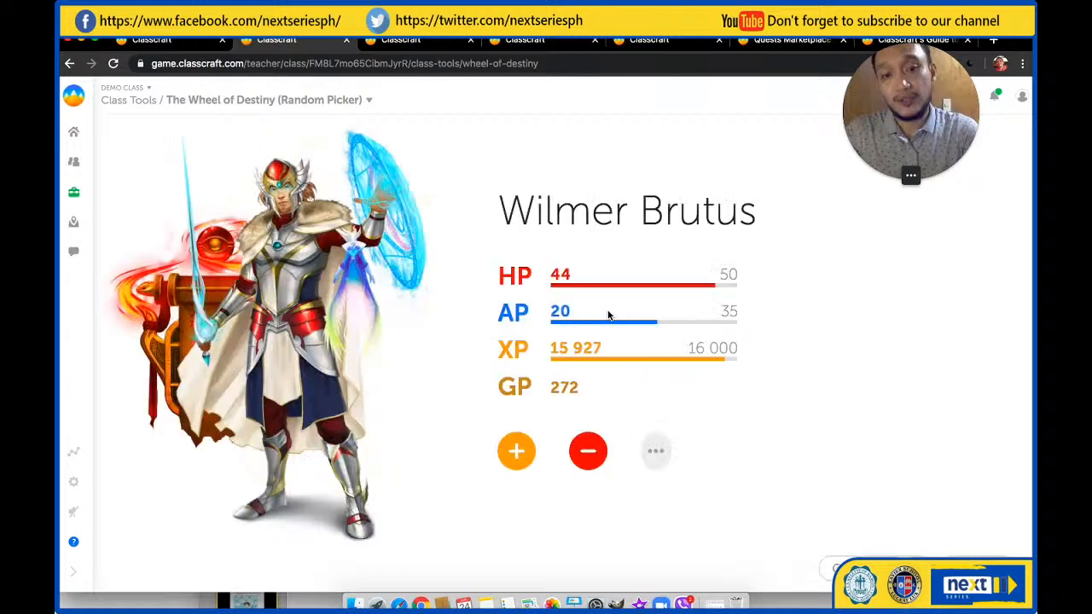
View the positive and negative behaviors available for the randomly picked player without applying any
click(516, 453)
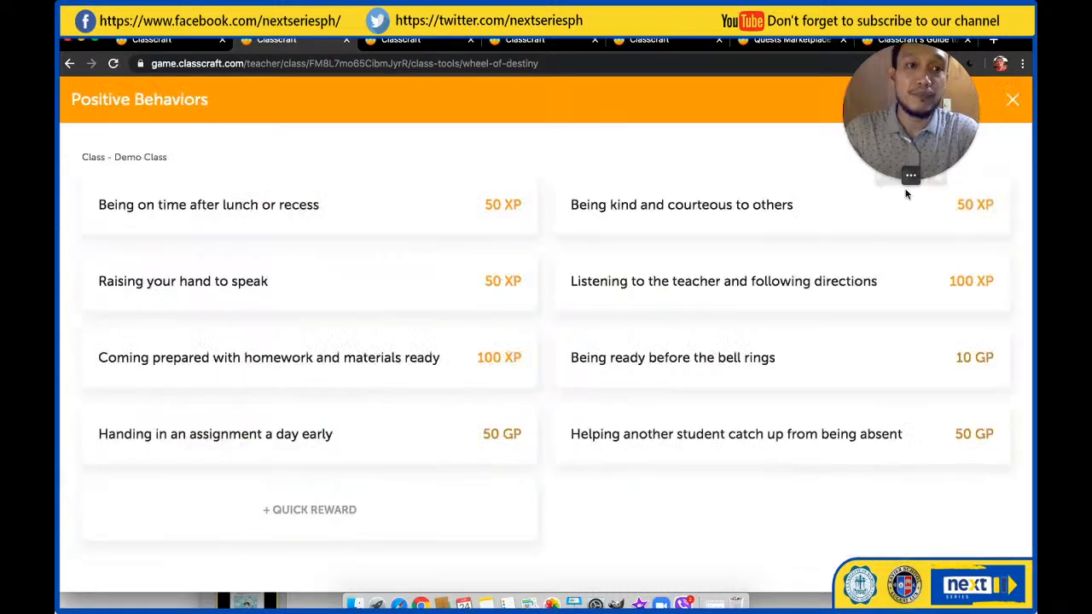
key(Escape)
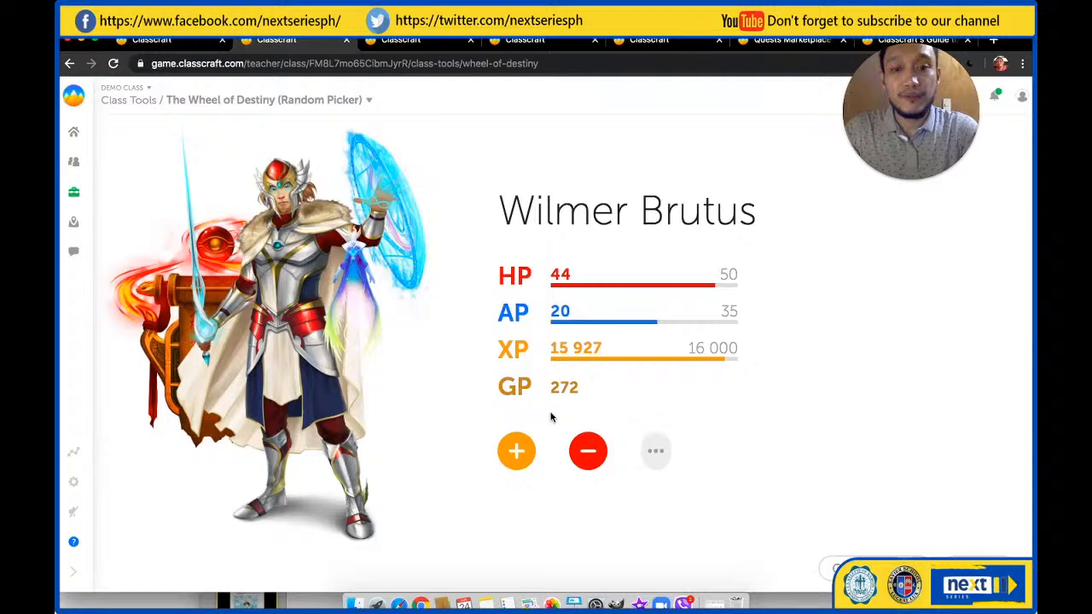
click(586, 448)
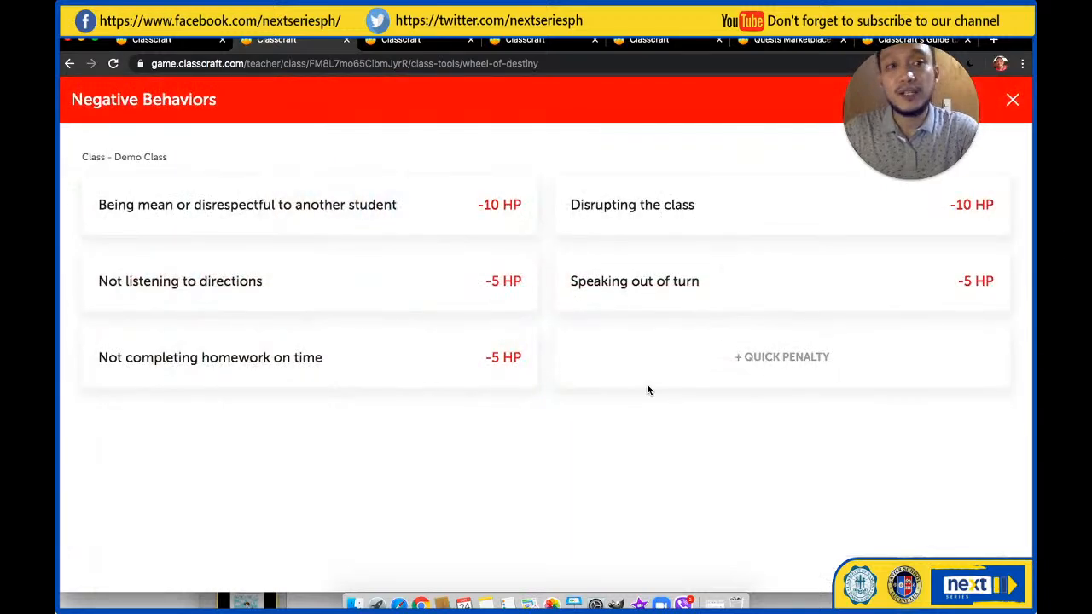
click(1012, 101)
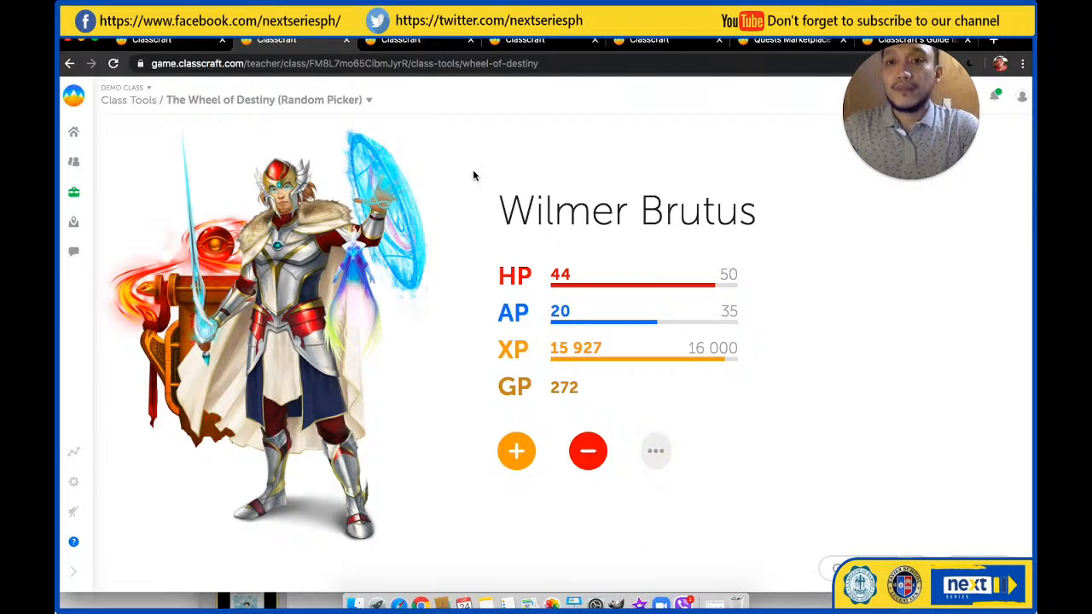
Open The Riders of Vay in the class tools and reveal a random event for the Demo Class
click(74, 192)
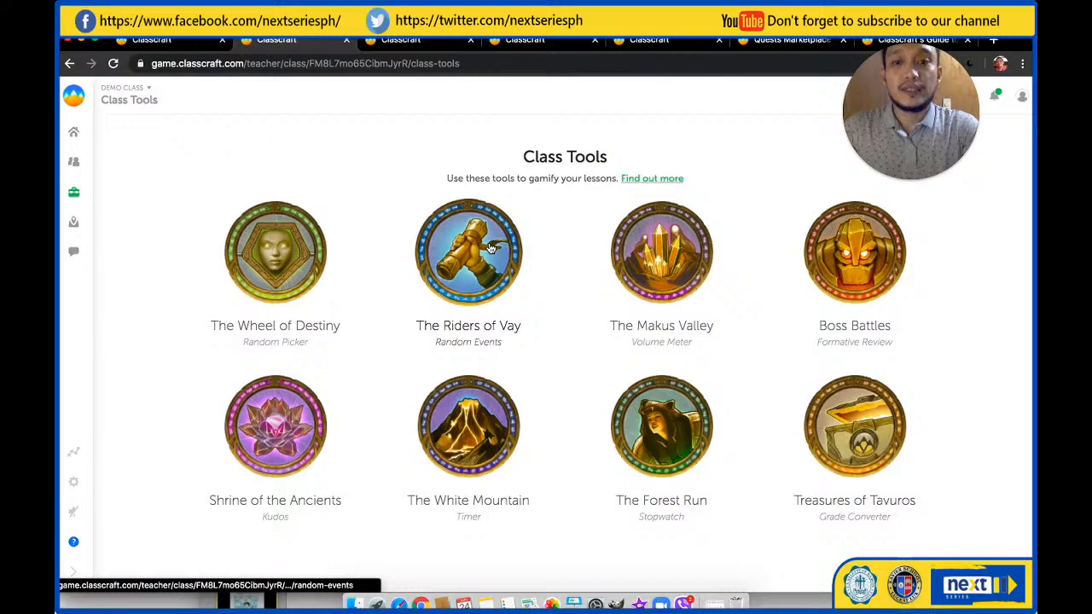
click(490, 247)
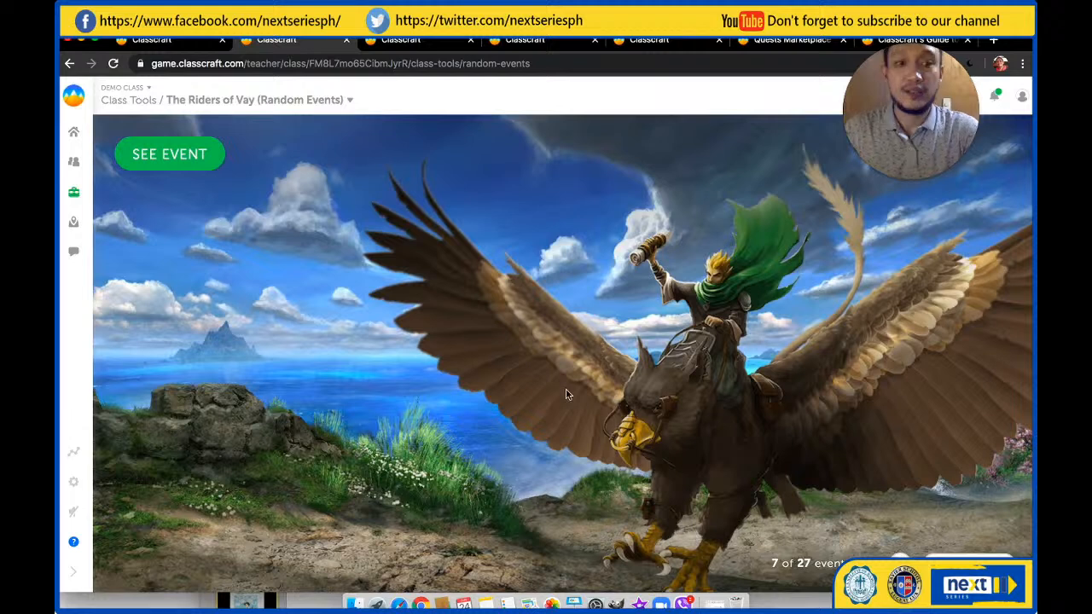
click(179, 155)
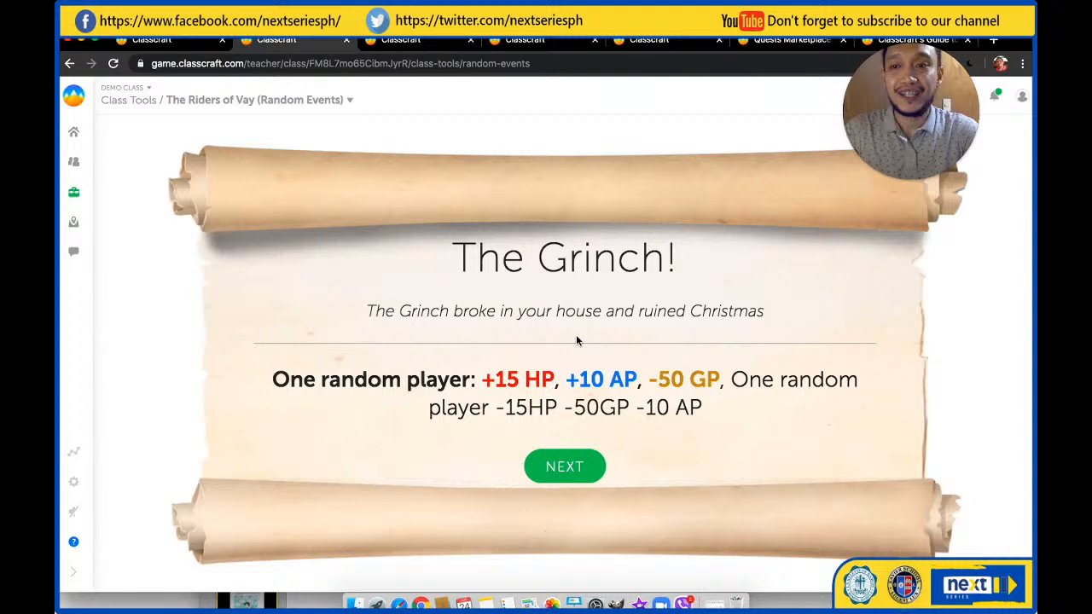
Switch to the homeroom class settings and examine the list of random events with their descriptions and effects
click(74, 483)
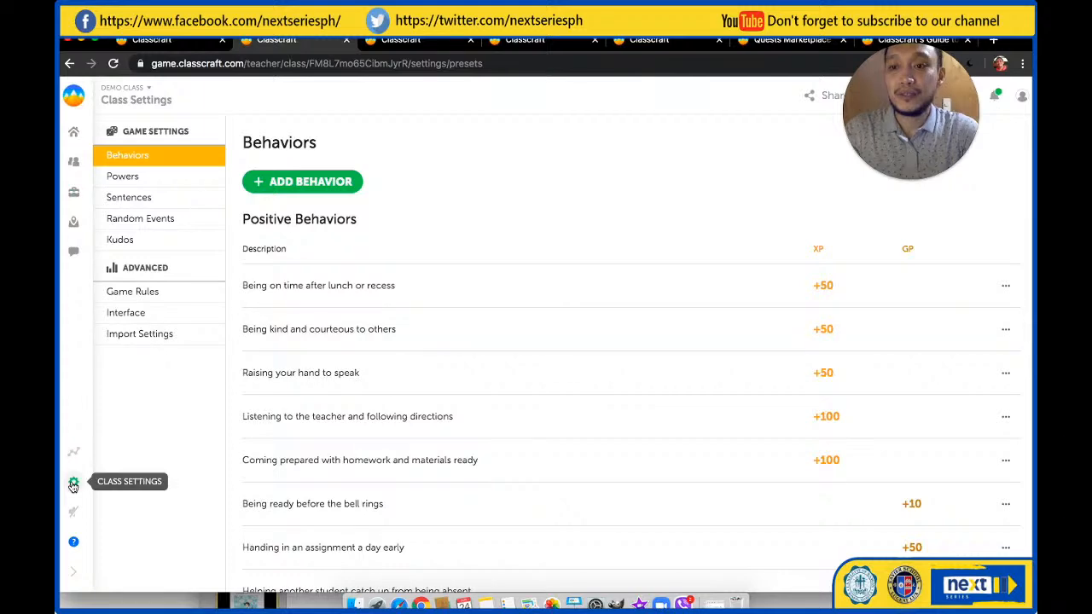
click(70, 63)
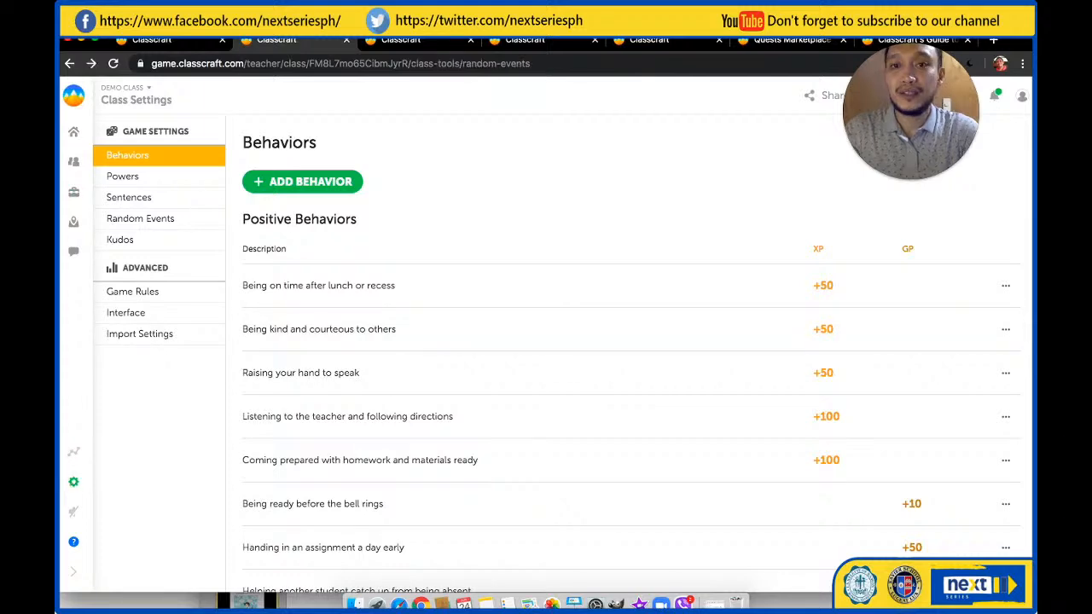
key(ctrl+Tab)
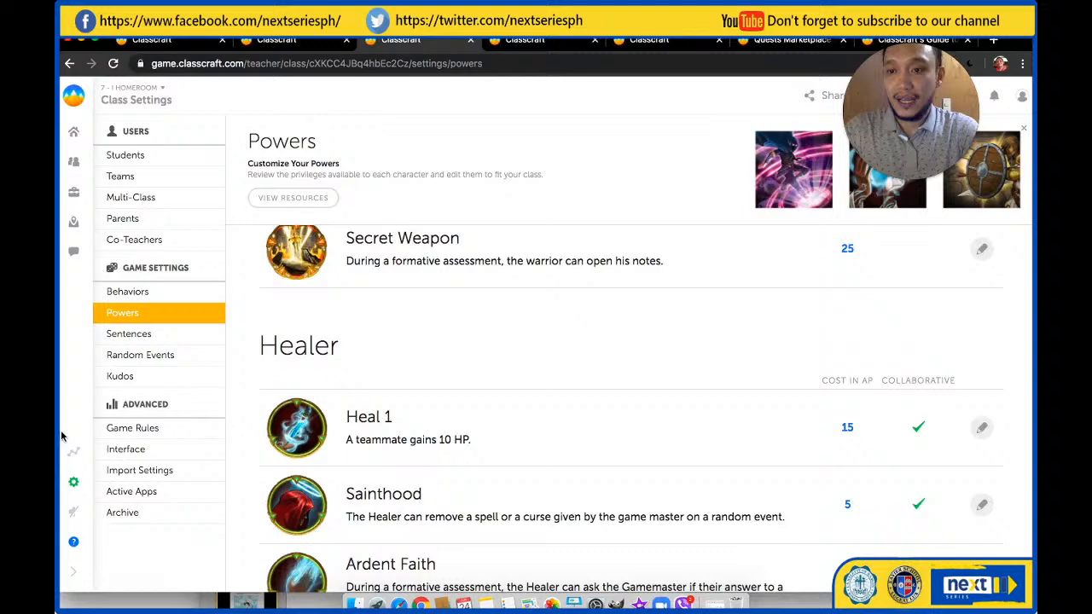
click(140, 355)
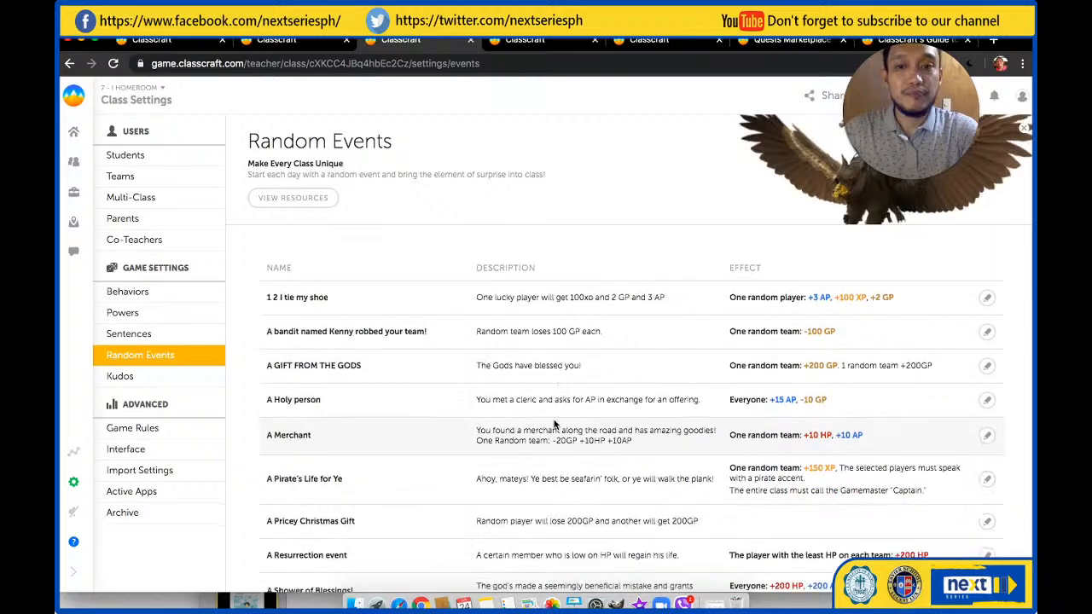
scroll(554, 424, down, 3)
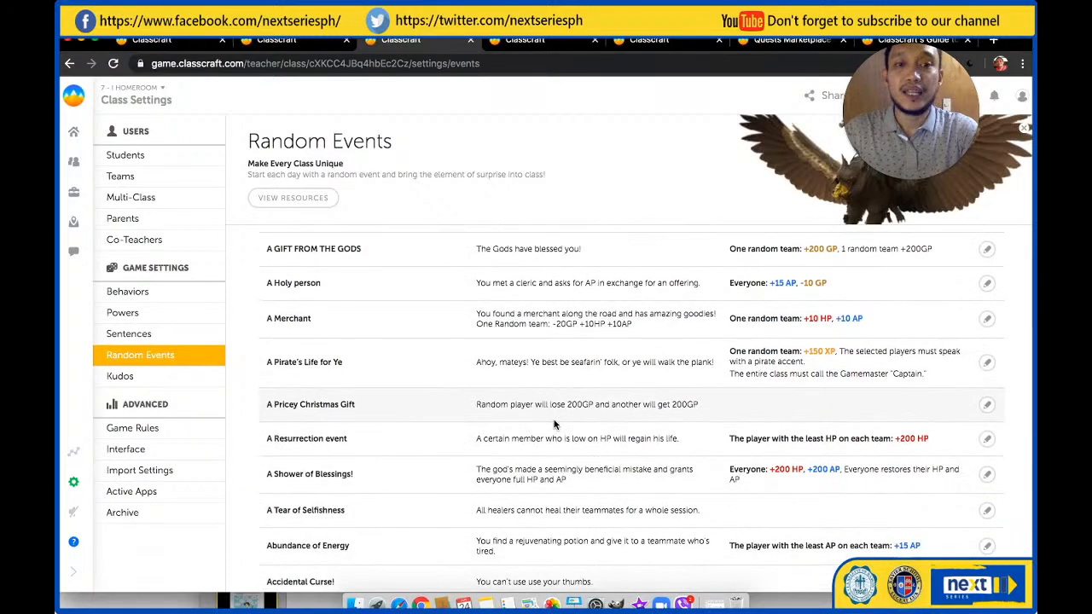
scroll(555, 424, up, 5)
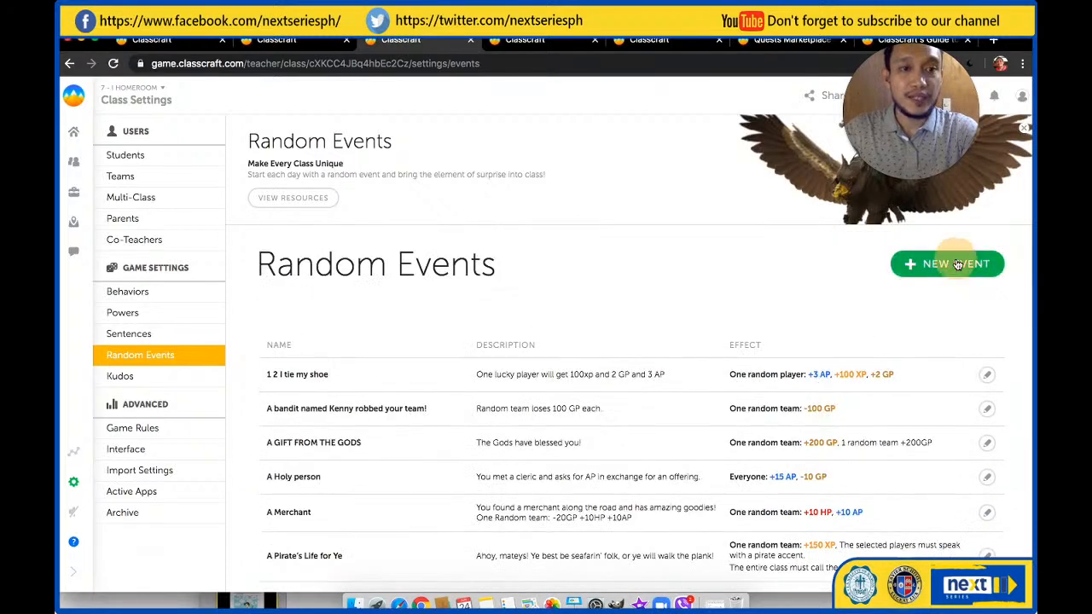
Create a new random event in the homeroom class that applies to one Warrior with the most XP
click(955, 264)
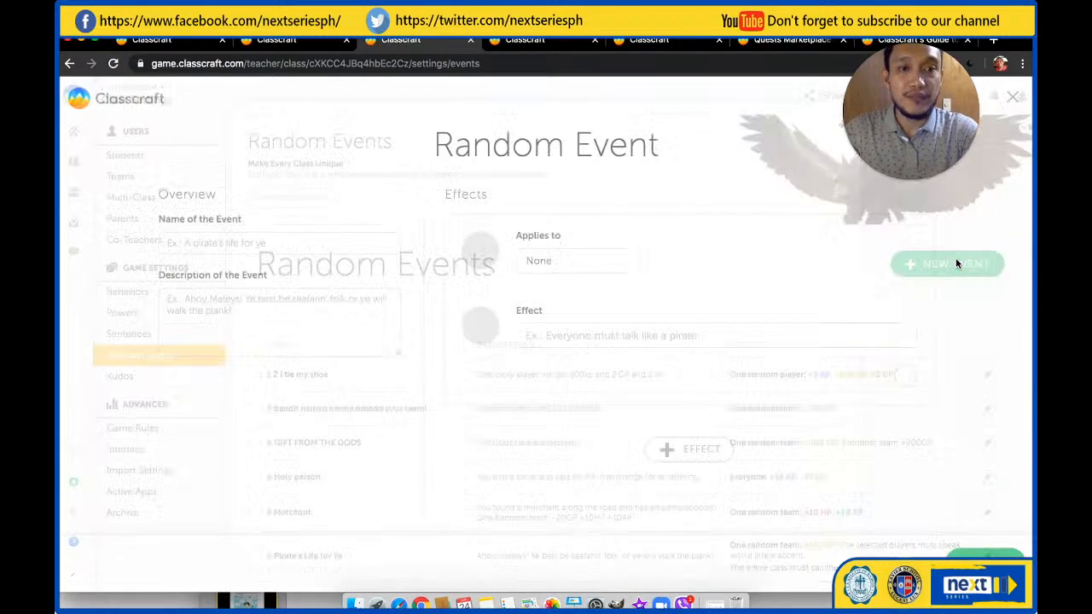
click(571, 261)
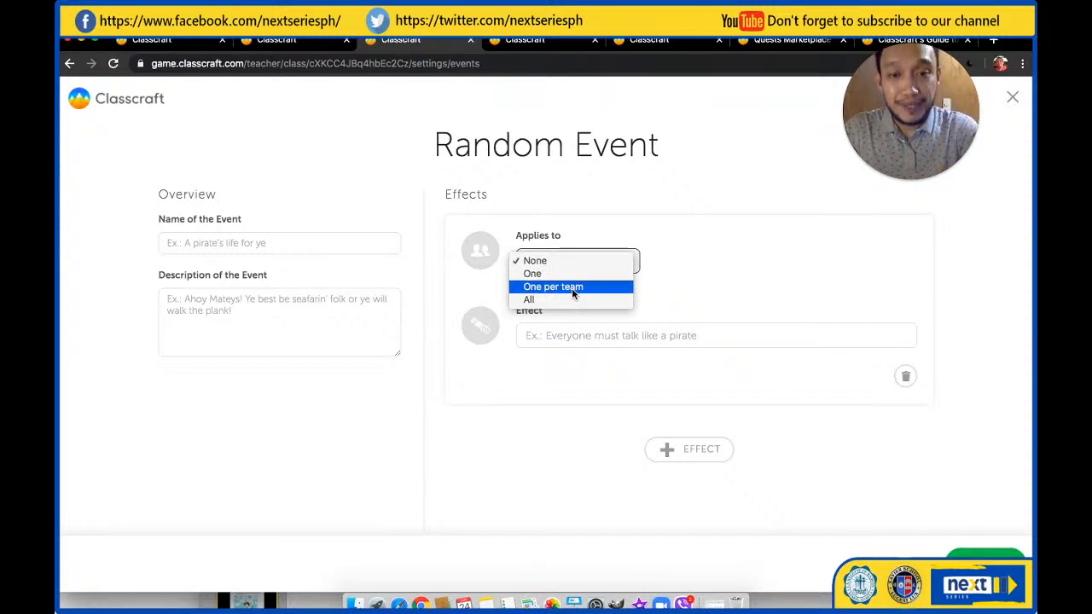
click(537, 273)
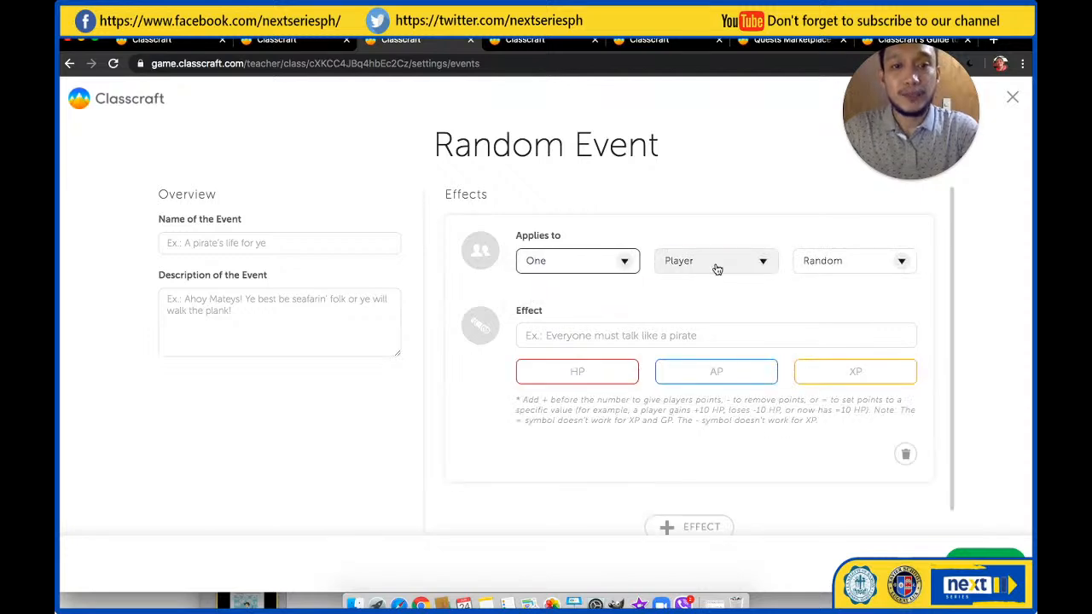
click(714, 266)
click(708, 287)
click(840, 266)
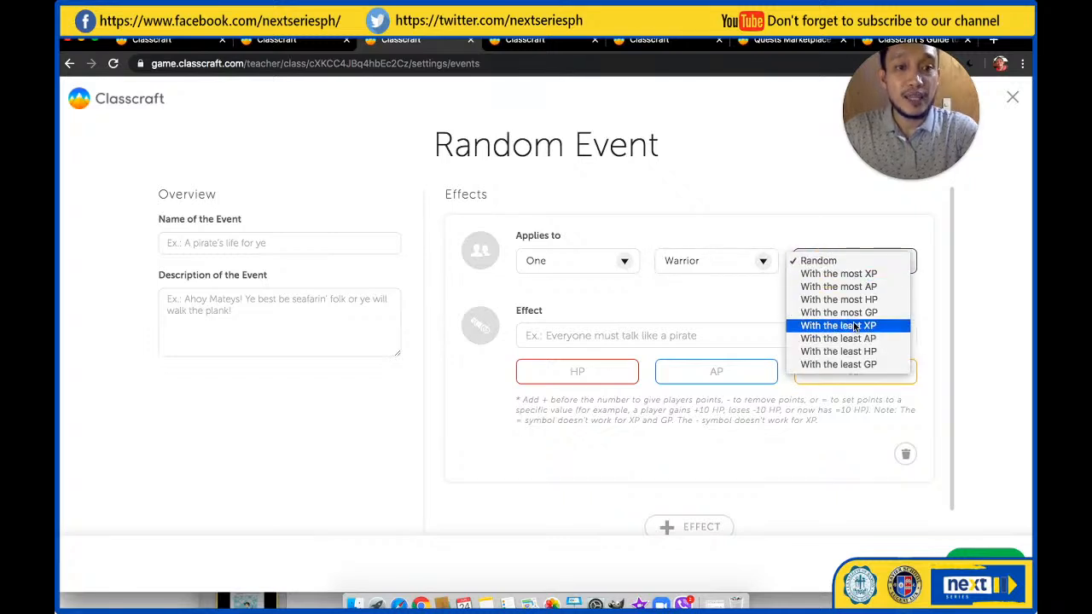
click(832, 276)
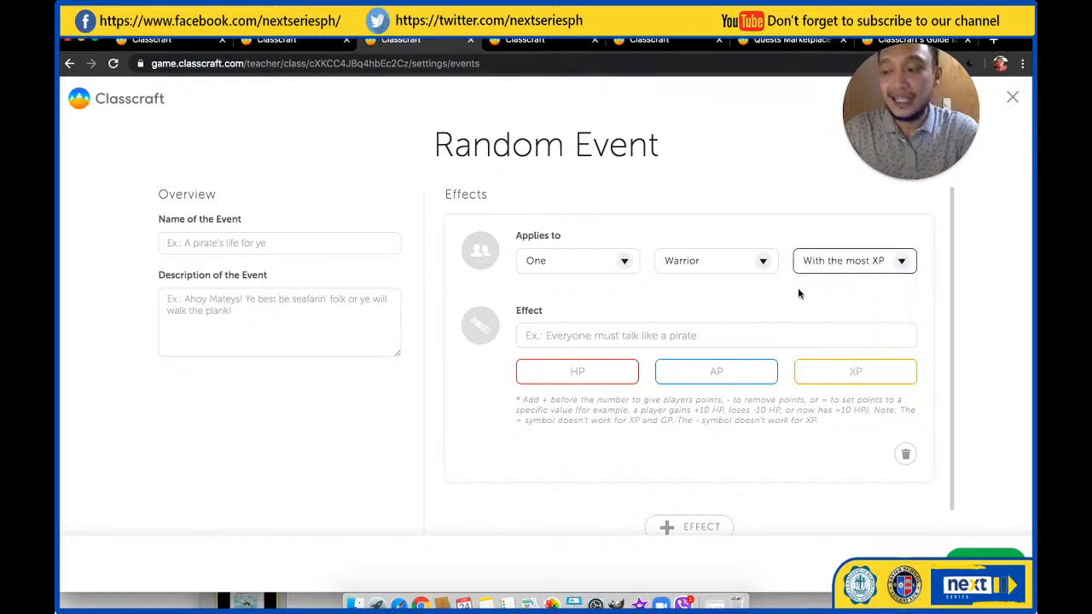
Enter "minus hp" as the effect text of the new random event
click(645, 339)
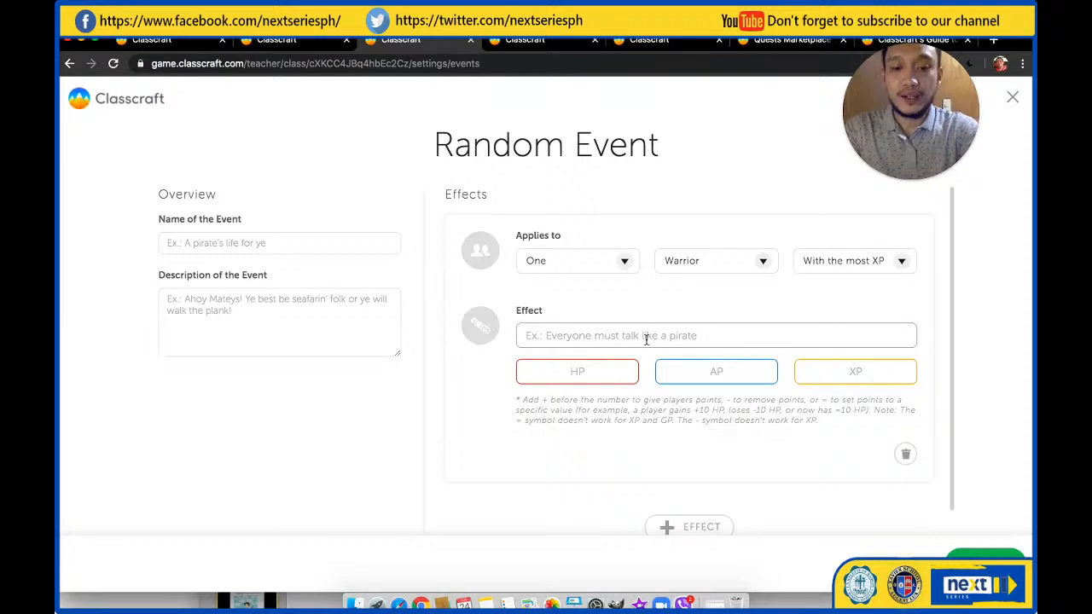
text(being noi)
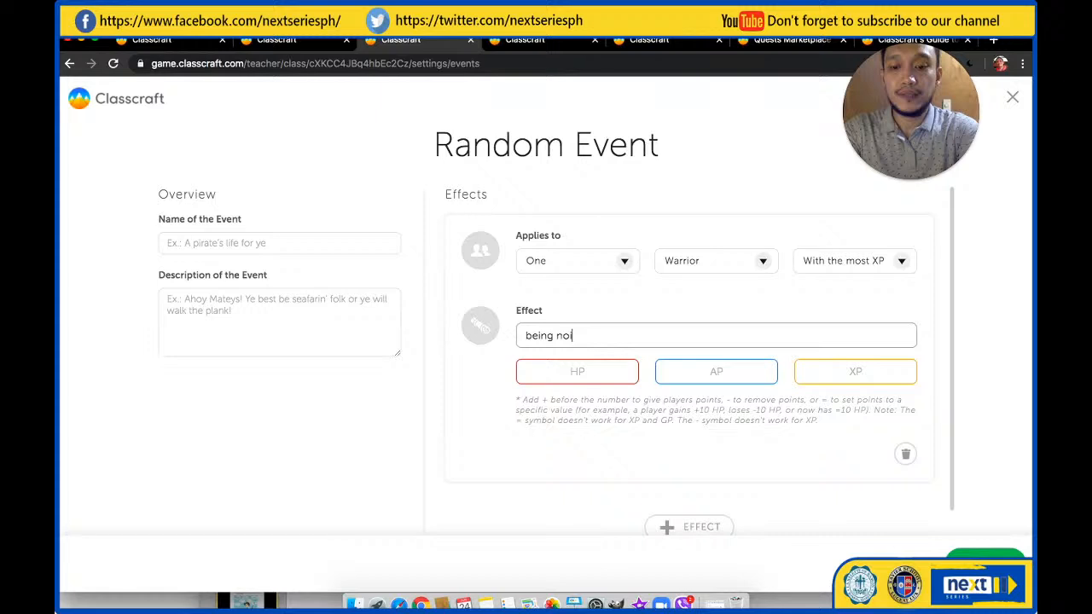
key(BackSpace)
key(BackSpace)
key(BackSpace)
key(BackSpace)
key(BackSpace)
key(BackSpace)
key(BackSpace)
key(BackSpace)
key(BackSpace)
text(minu)
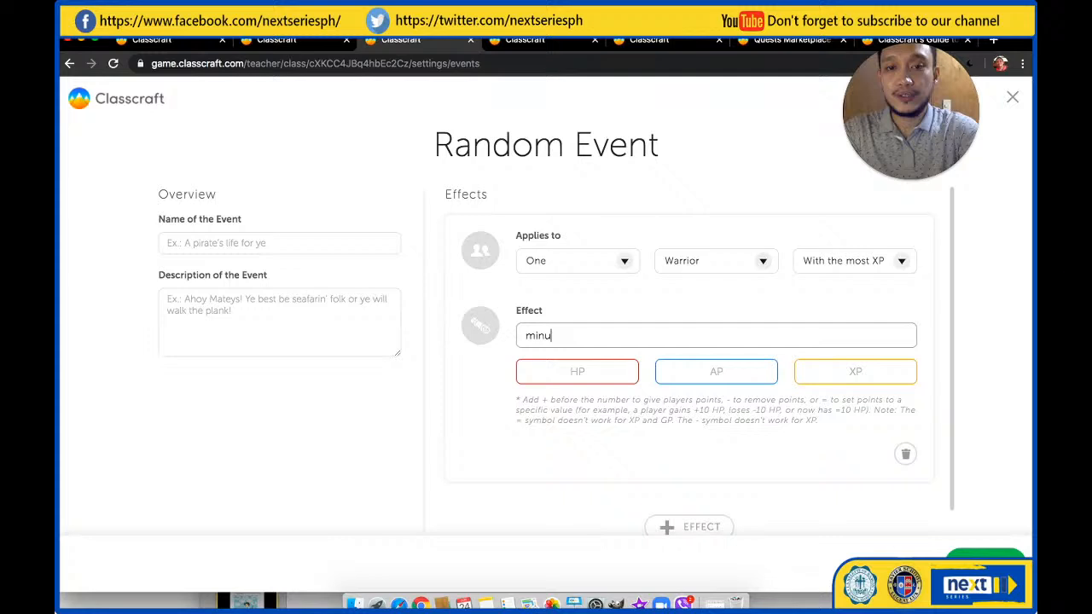
text(s hp)
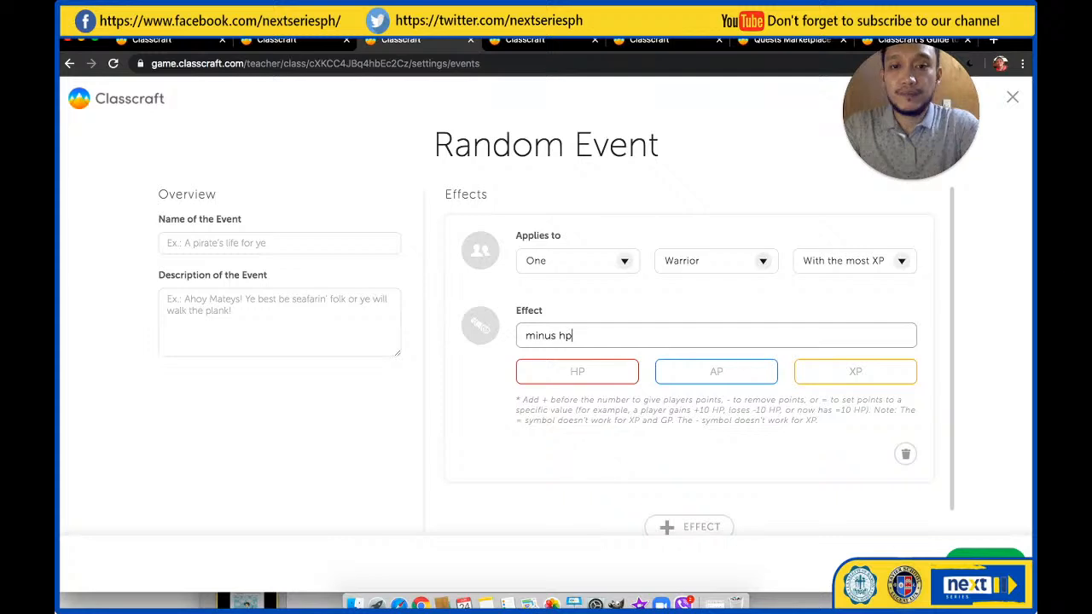
Name the random event "being noisy" and set its HP effect to -5
click(249, 243)
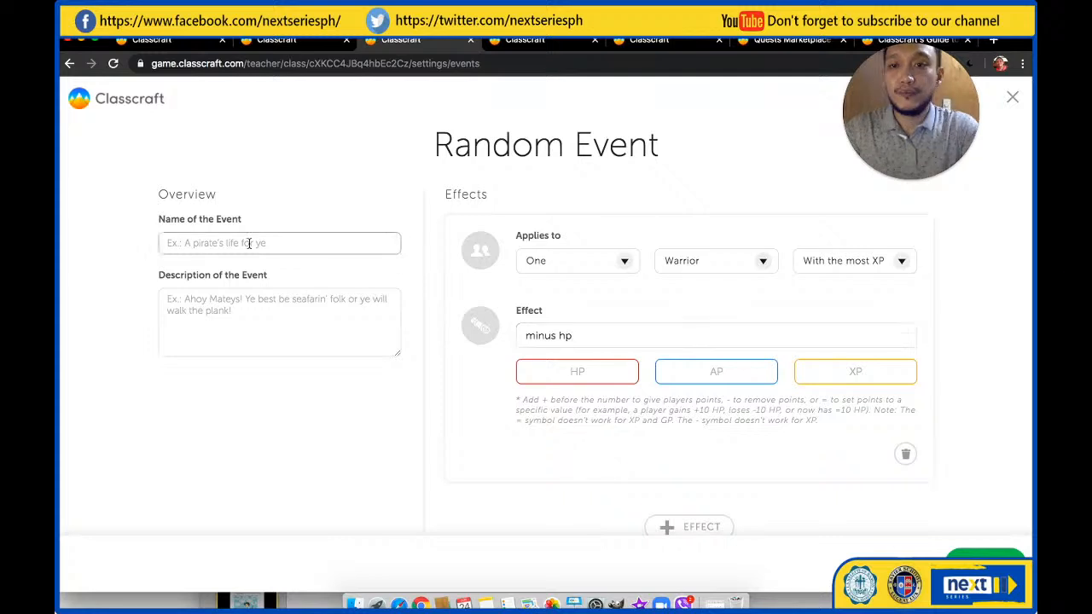
text(being noisy)
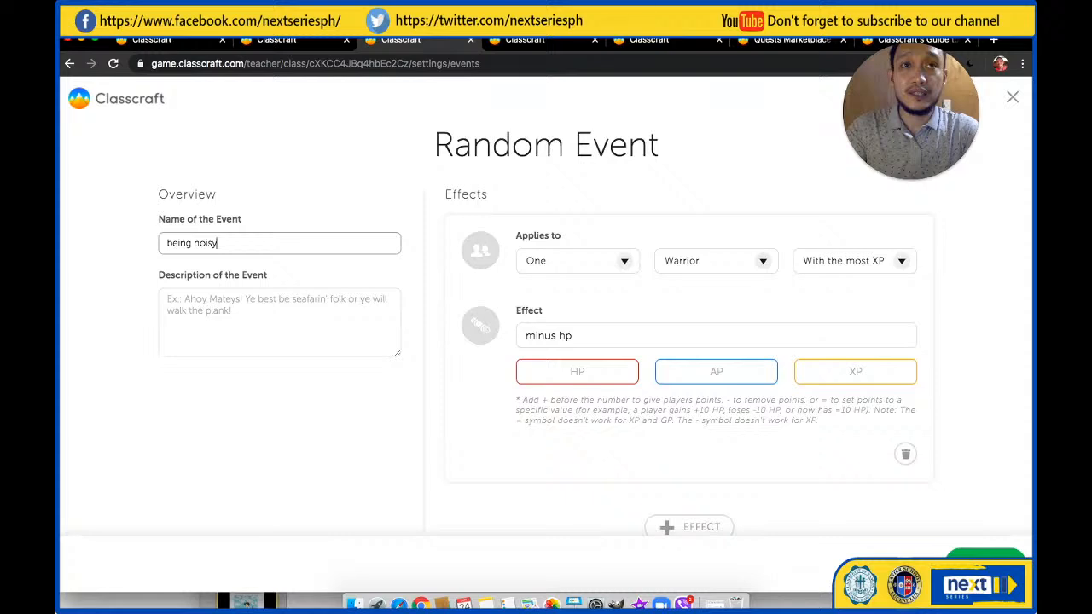
click(216, 318)
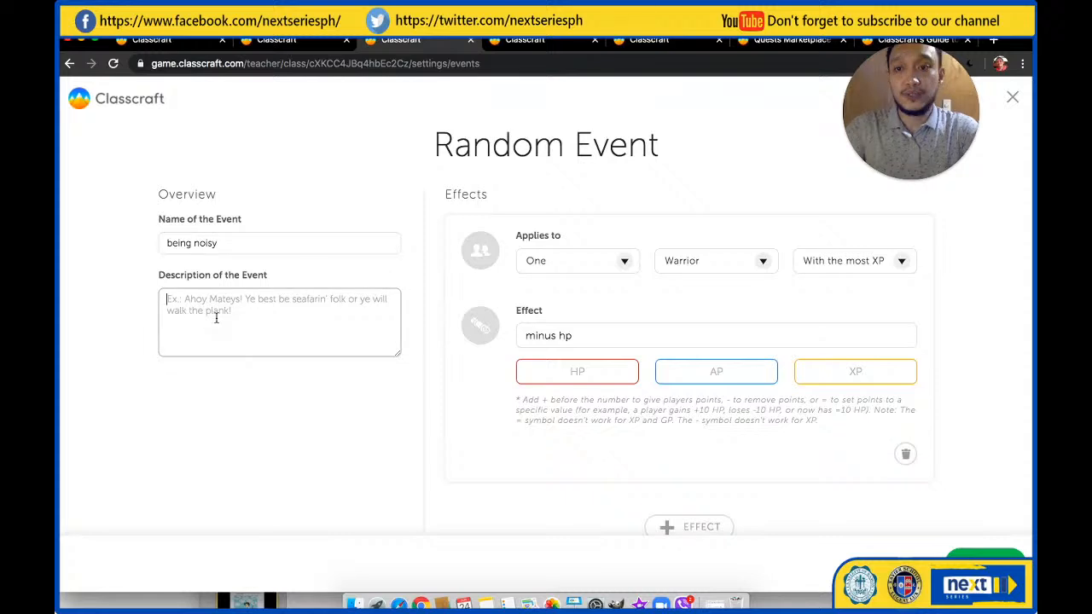
click(586, 371)
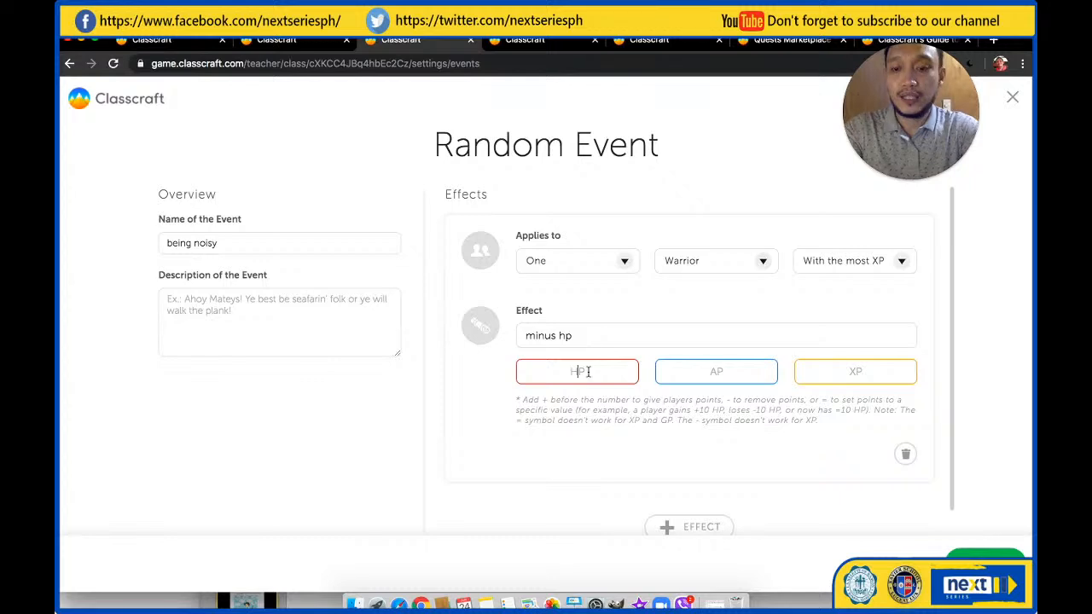
text(-5)
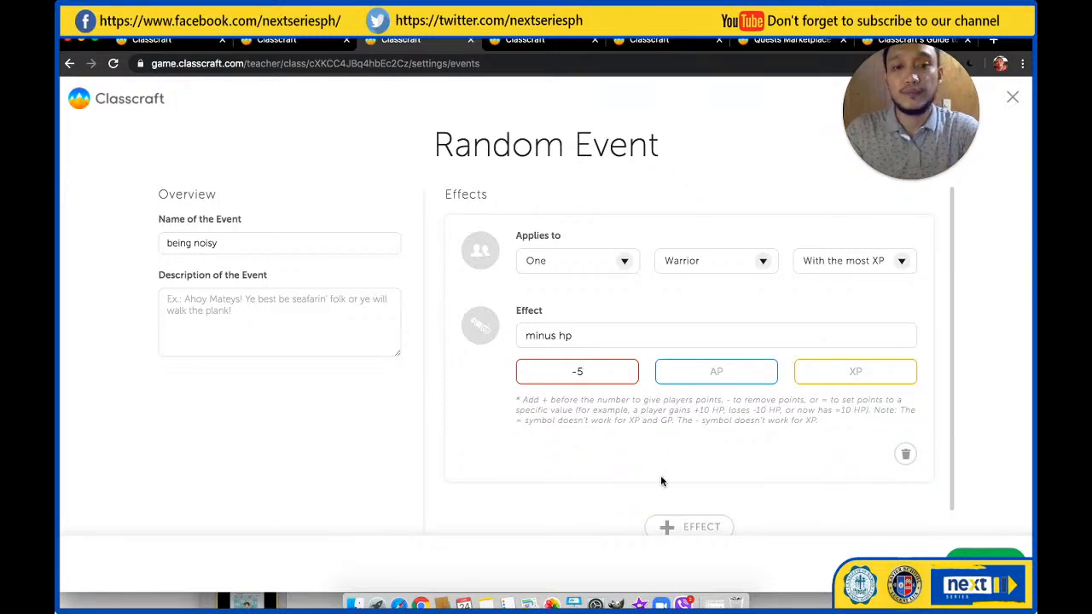
Add a second, blank effect to the random event and save the event
click(691, 526)
scroll(672, 484, down, 5)
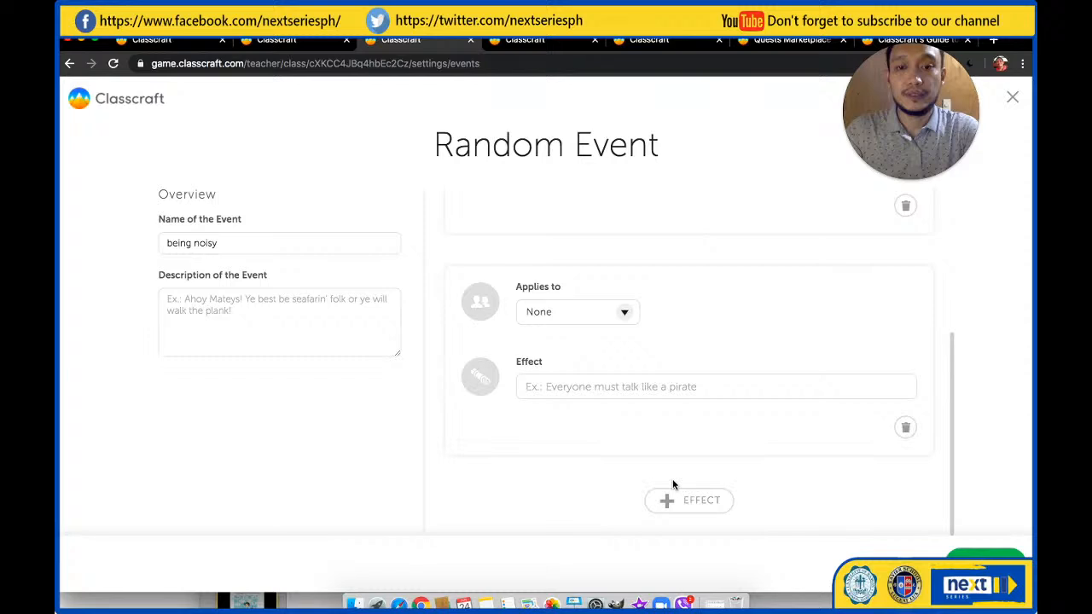
scroll(672, 485, up, 2)
click(974, 560)
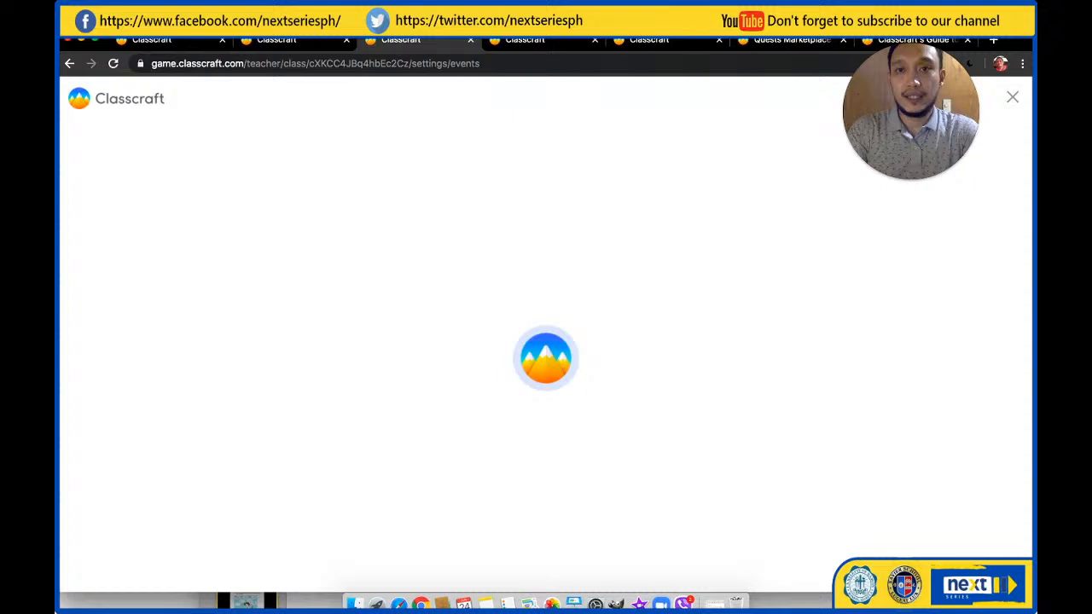
Return to the Demo Class tools and view the kudos class wall in Shrine of the Ancients
click(278, 39)
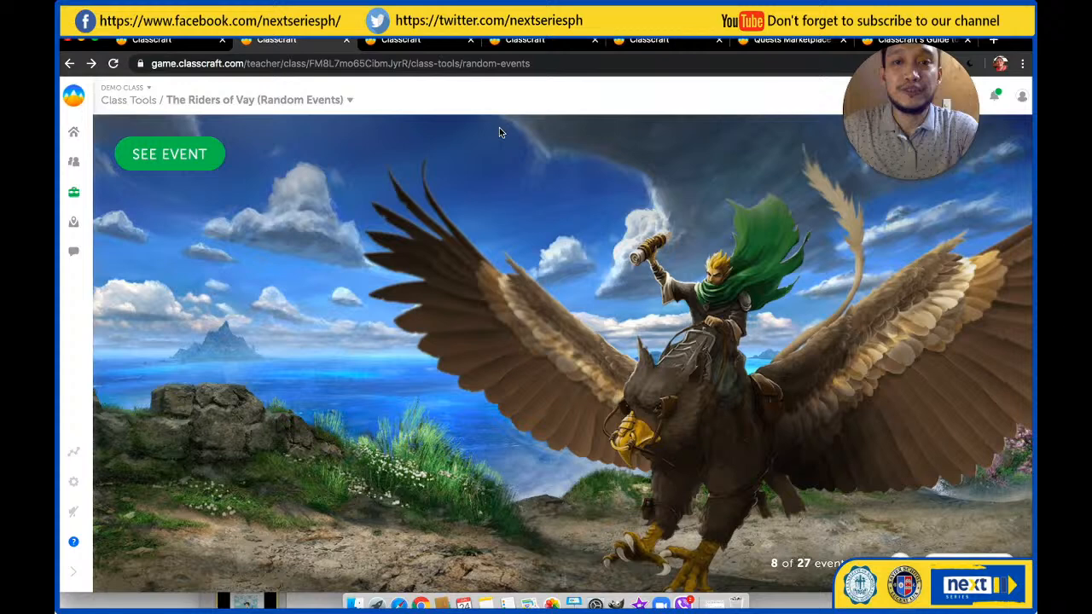
click(431, 47)
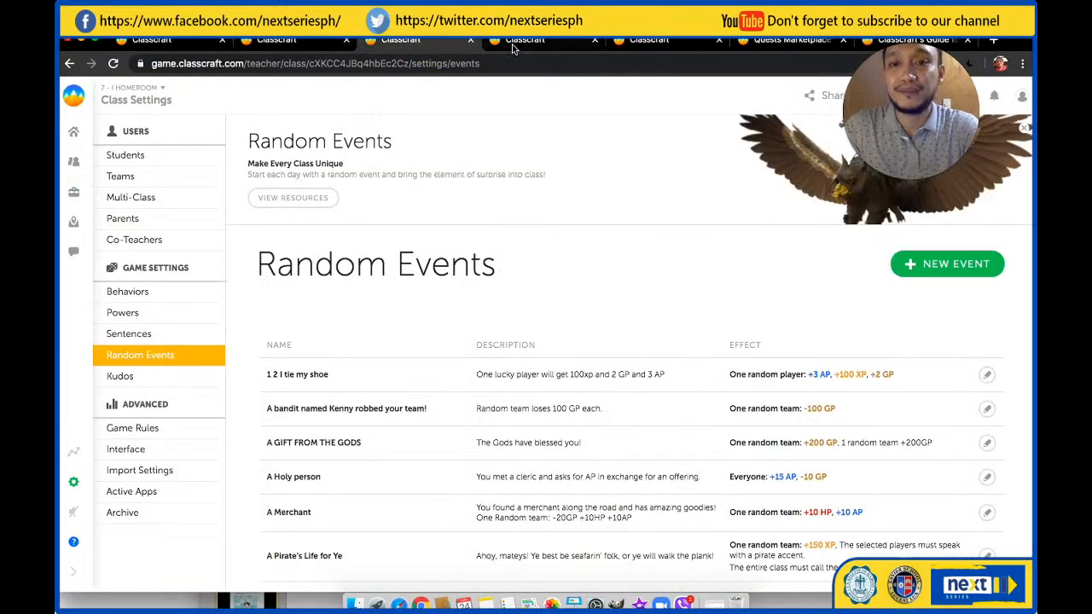
click(286, 40)
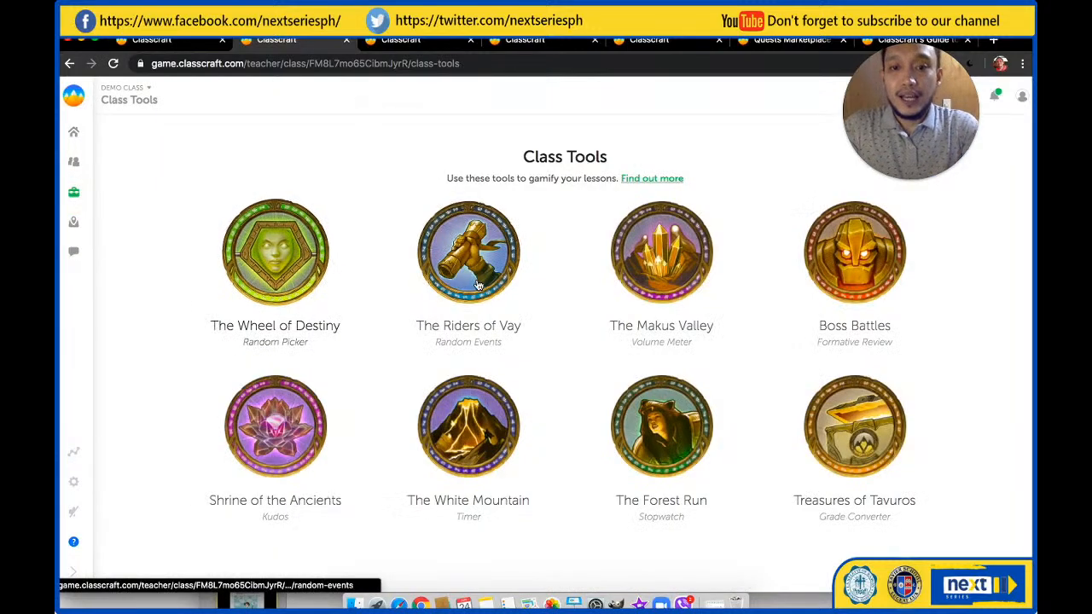
click(297, 437)
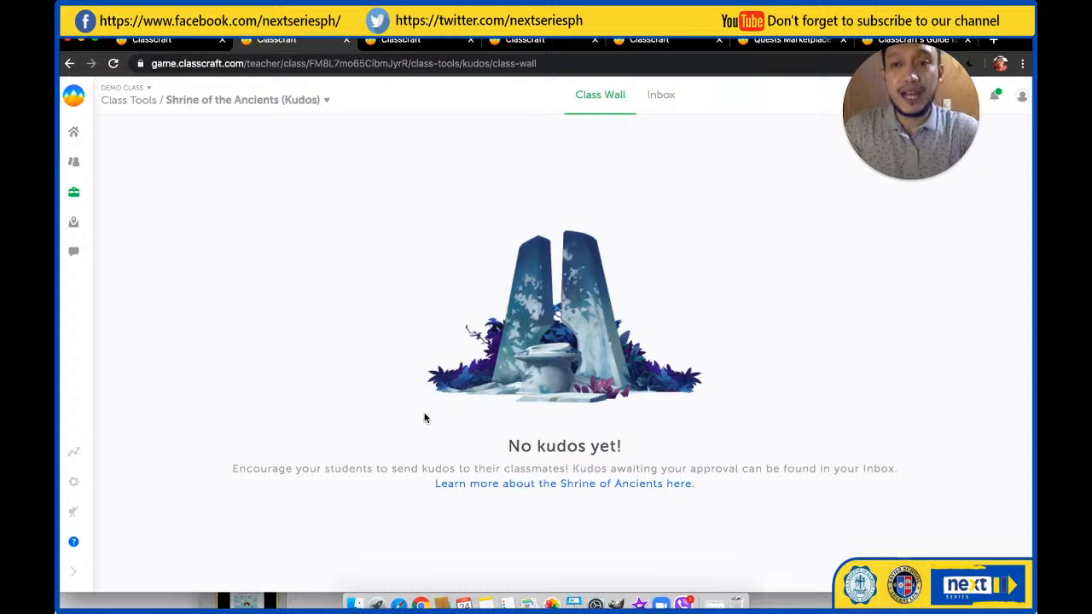
click(74, 196)
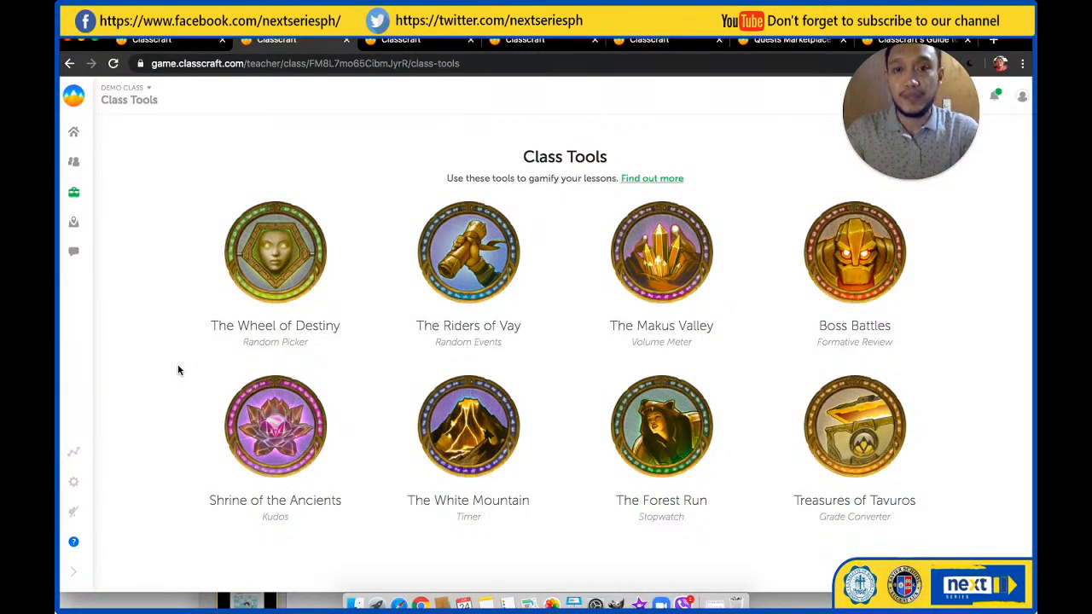
Set The White Mountain timer to 10:00, start the countdown and pause it
click(476, 423)
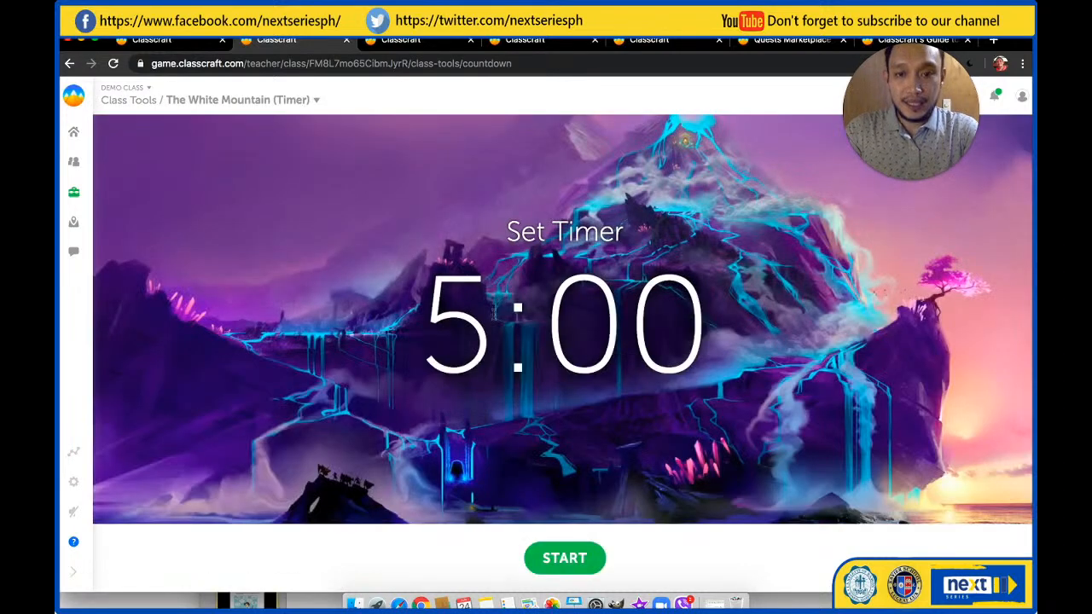
click(493, 318)
key(BackSpace)
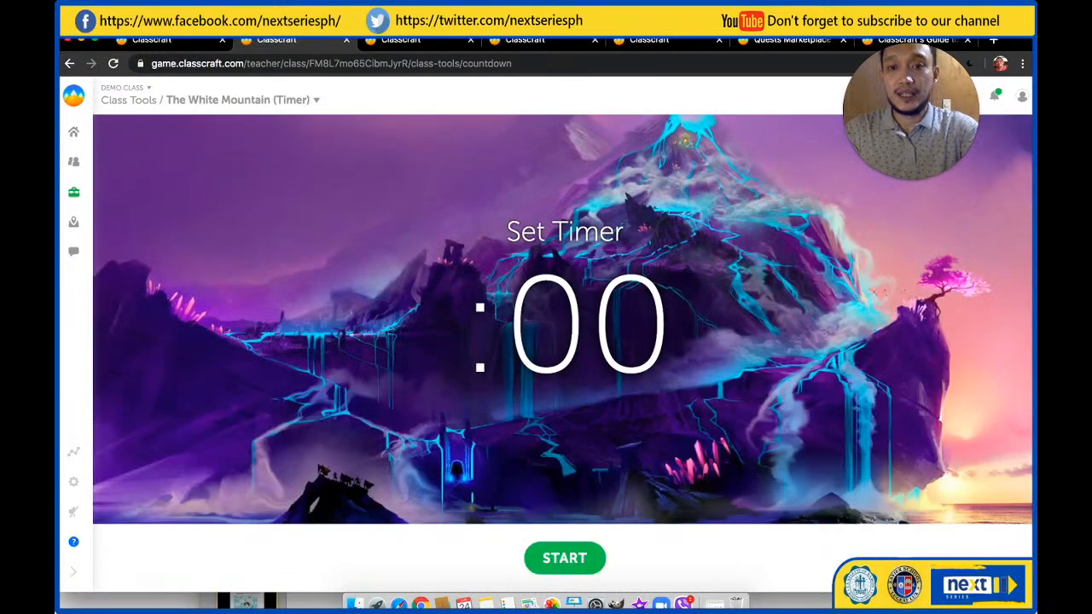
text(10)
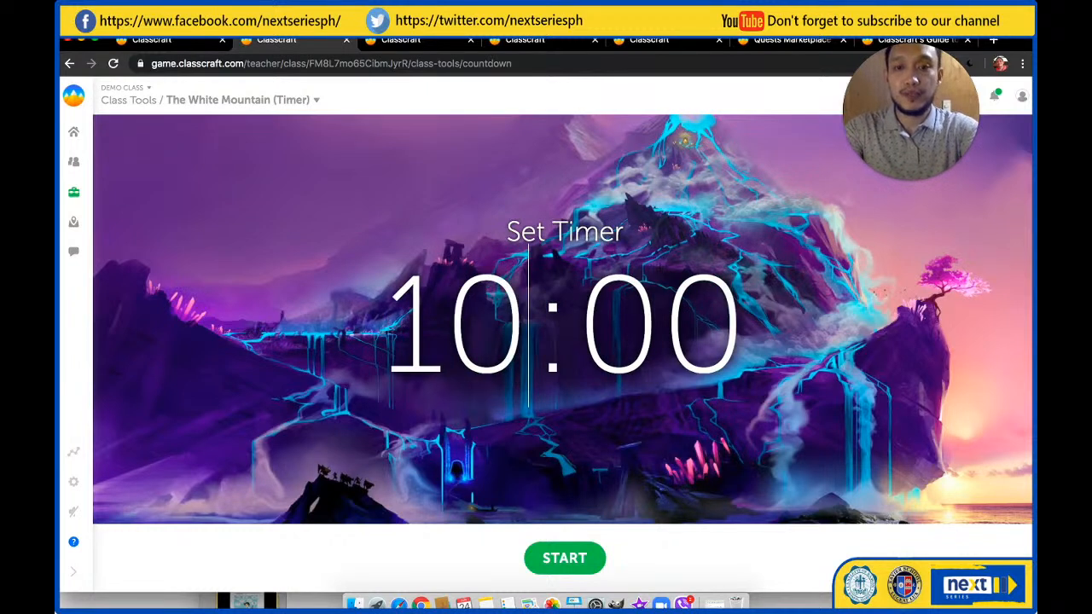
click(565, 559)
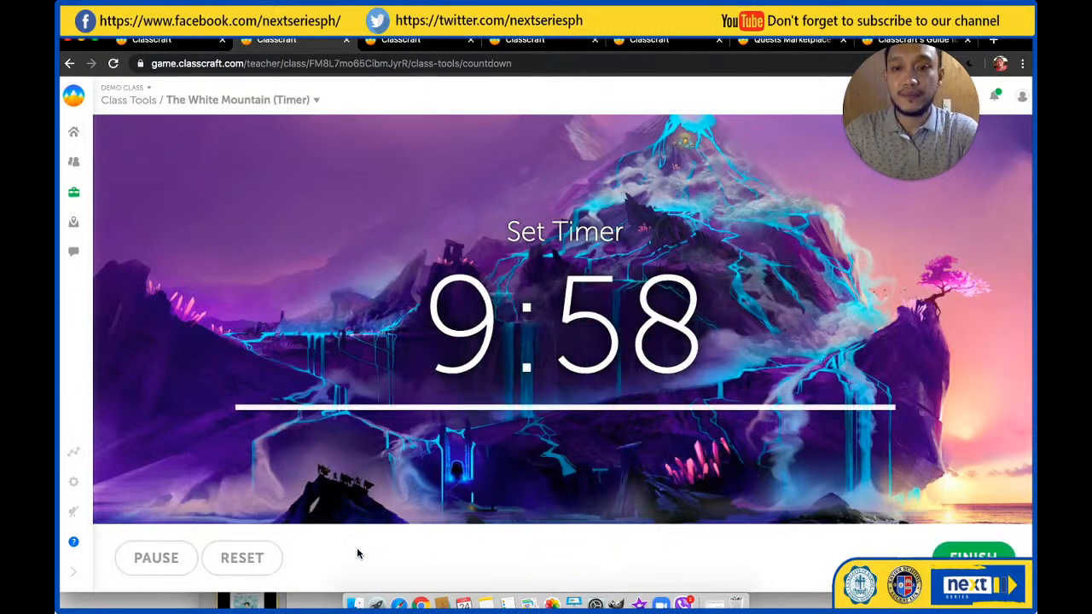
click(156, 557)
Run The Forest Run stopwatch from the class tools, finish the race and choose to award points to players
click(73, 192)
click(670, 427)
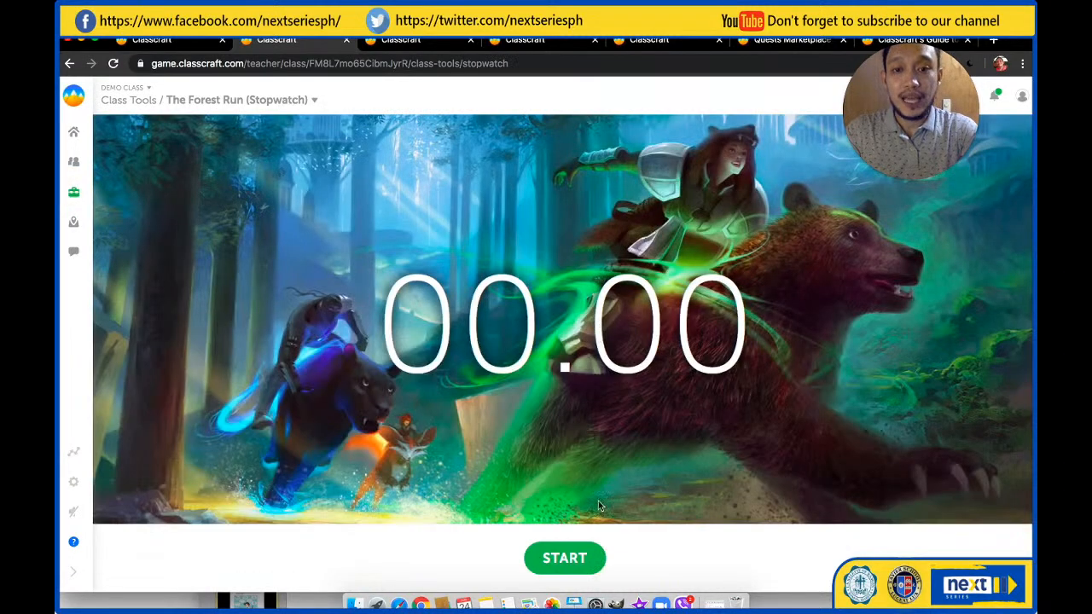
click(572, 553)
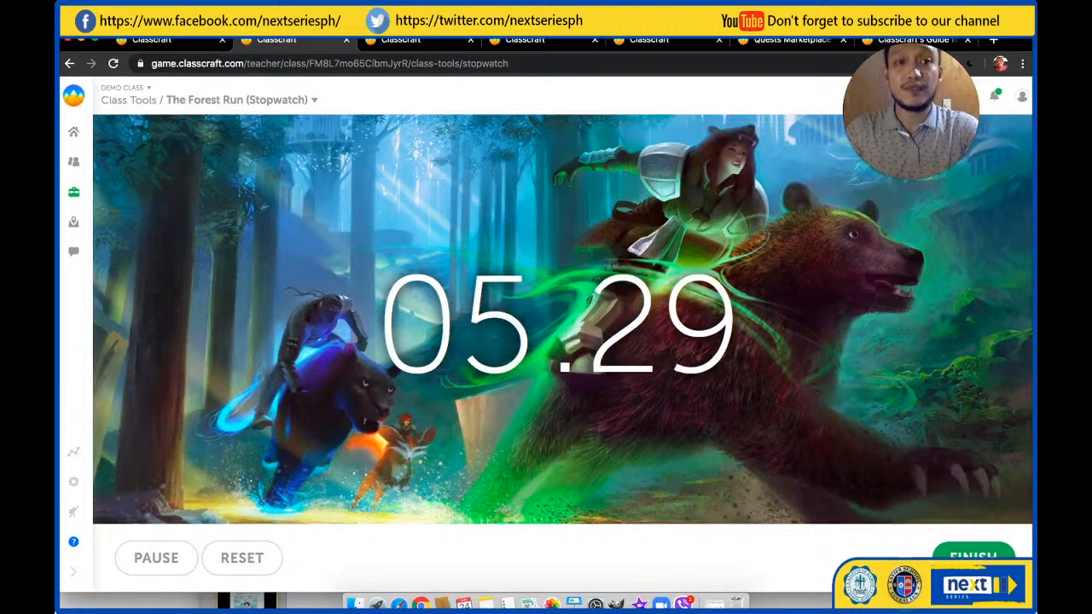
click(973, 556)
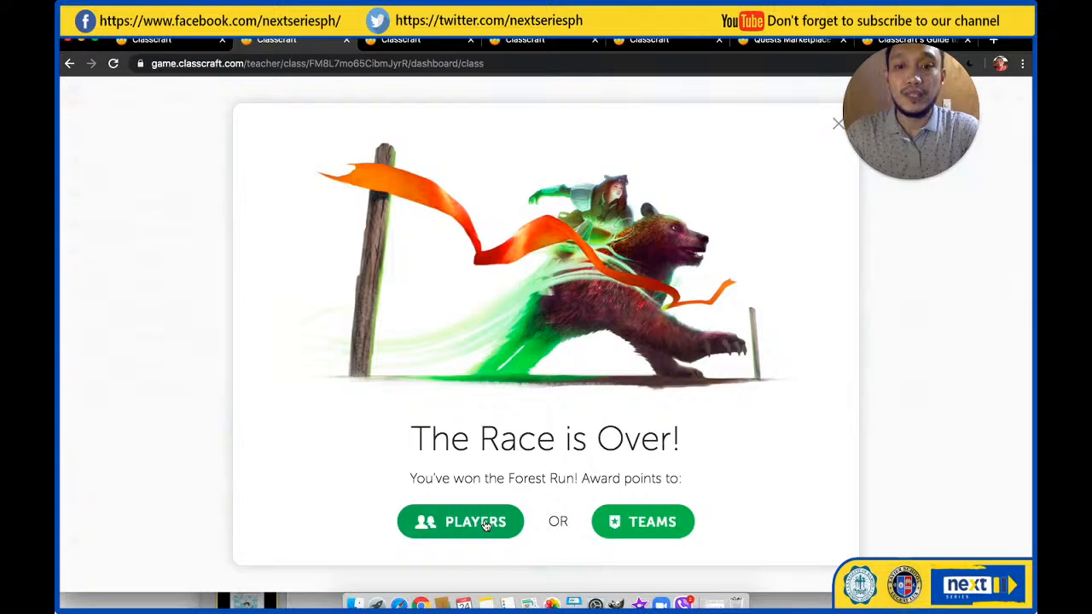
click(483, 522)
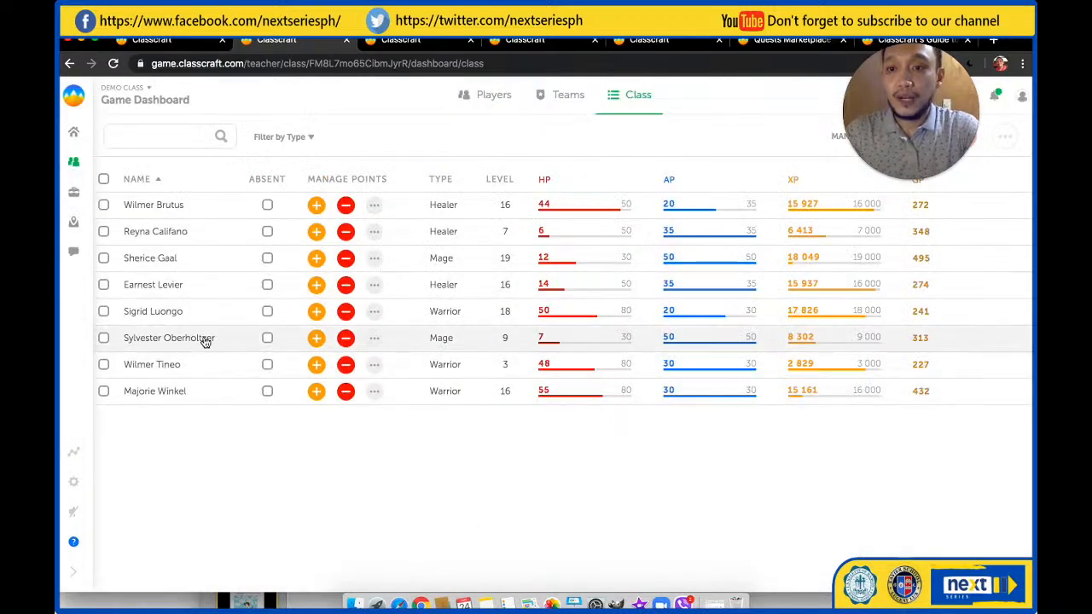
click(109, 339)
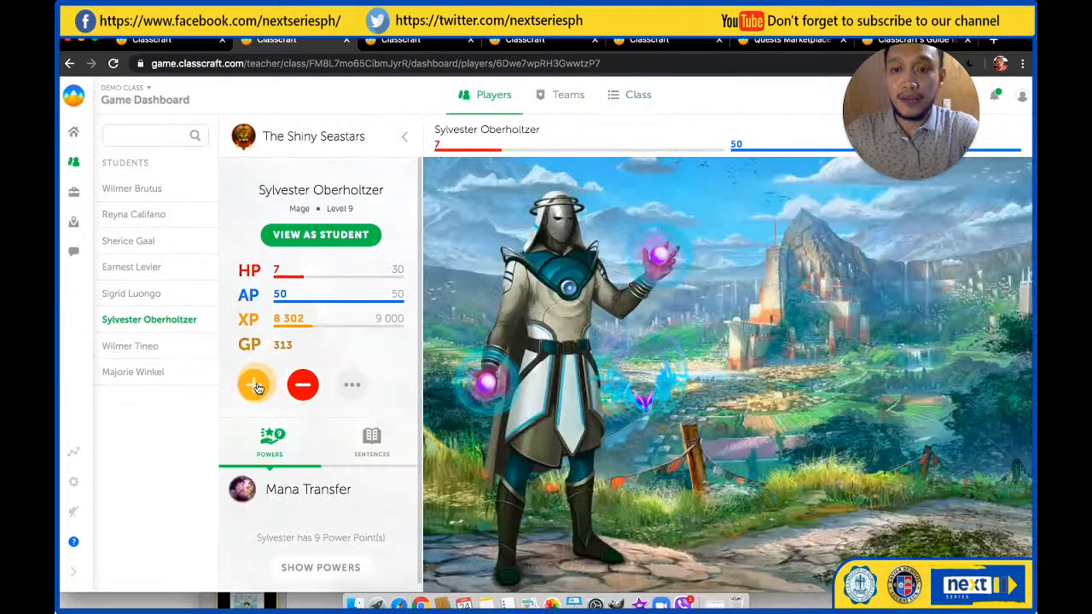
click(254, 386)
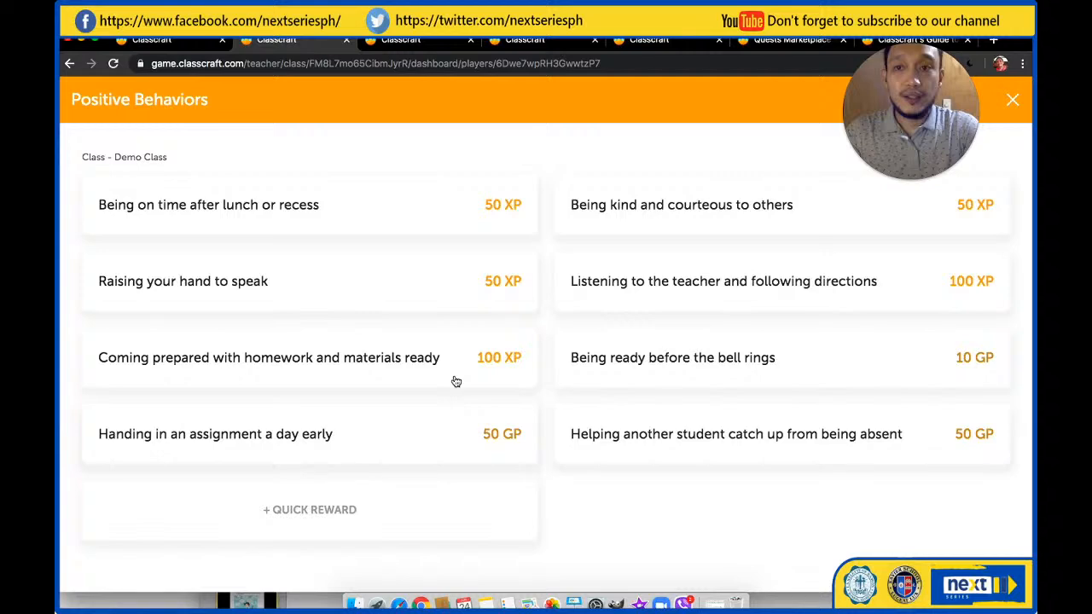
click(1014, 102)
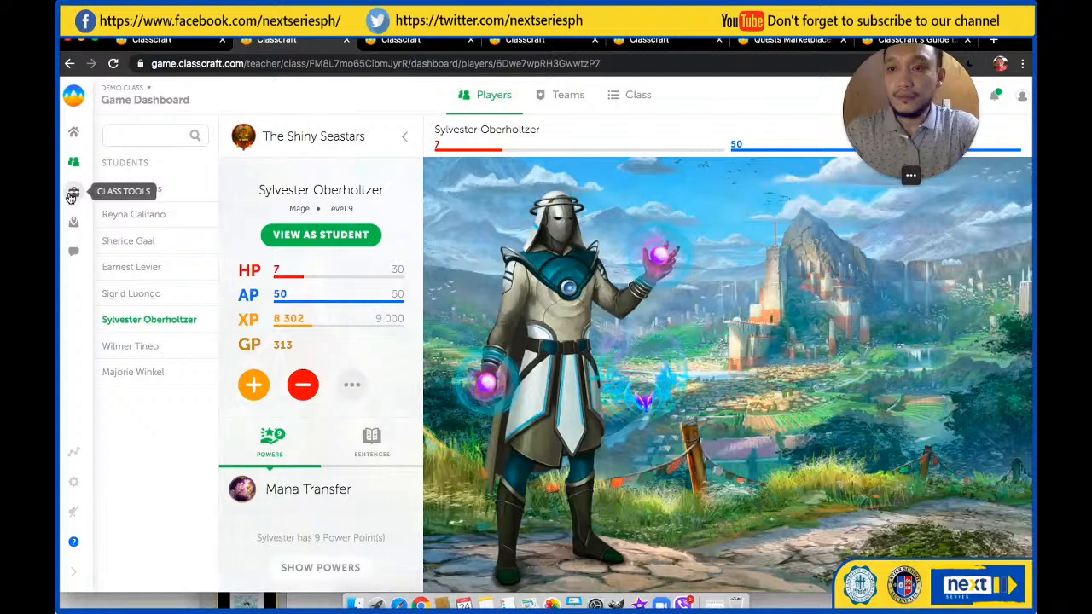
Open The Makus Valley volume meter and set its reward to 35 XP and 5 GP with a penalty of -15 HP
click(73, 192)
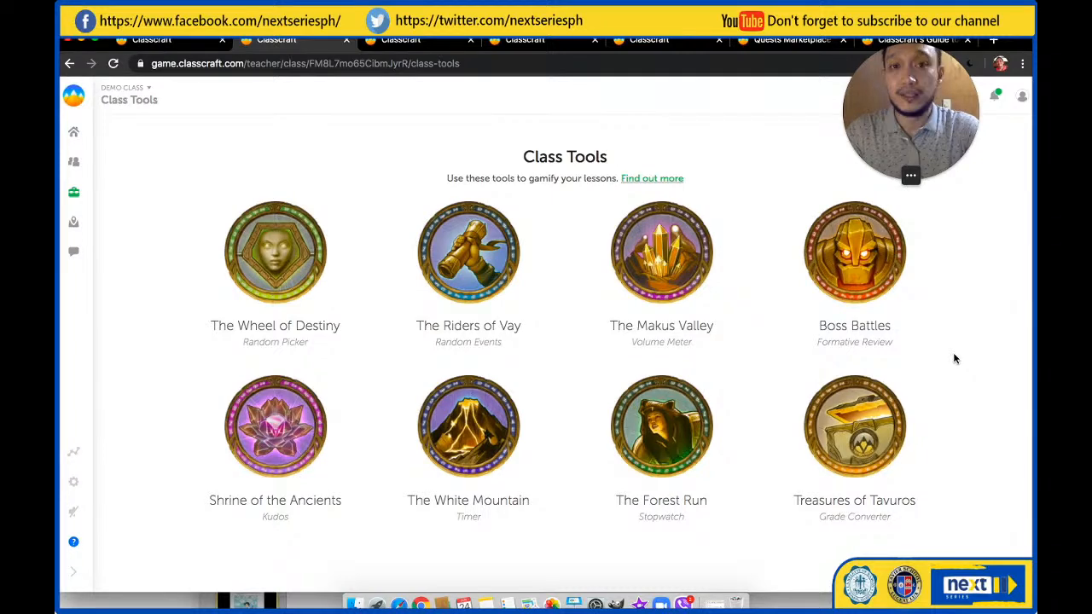
click(664, 248)
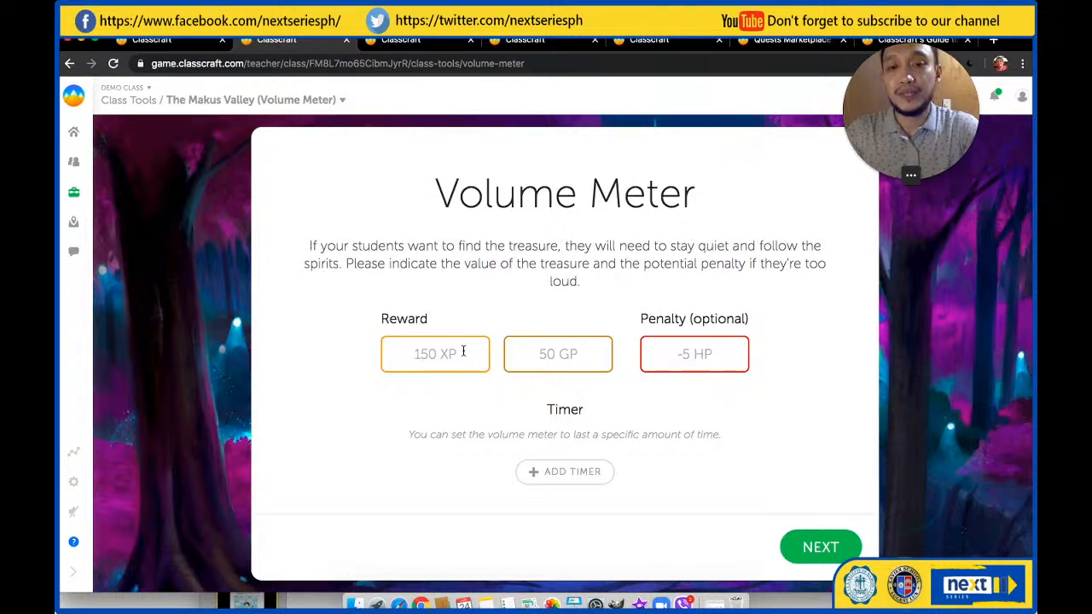
click(463, 352)
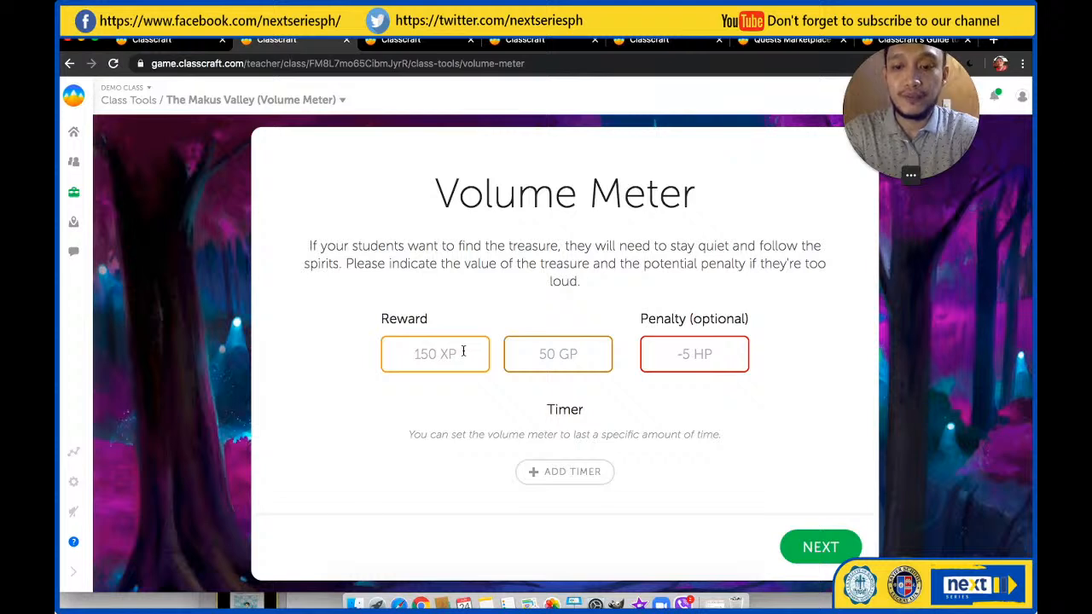
text(36)
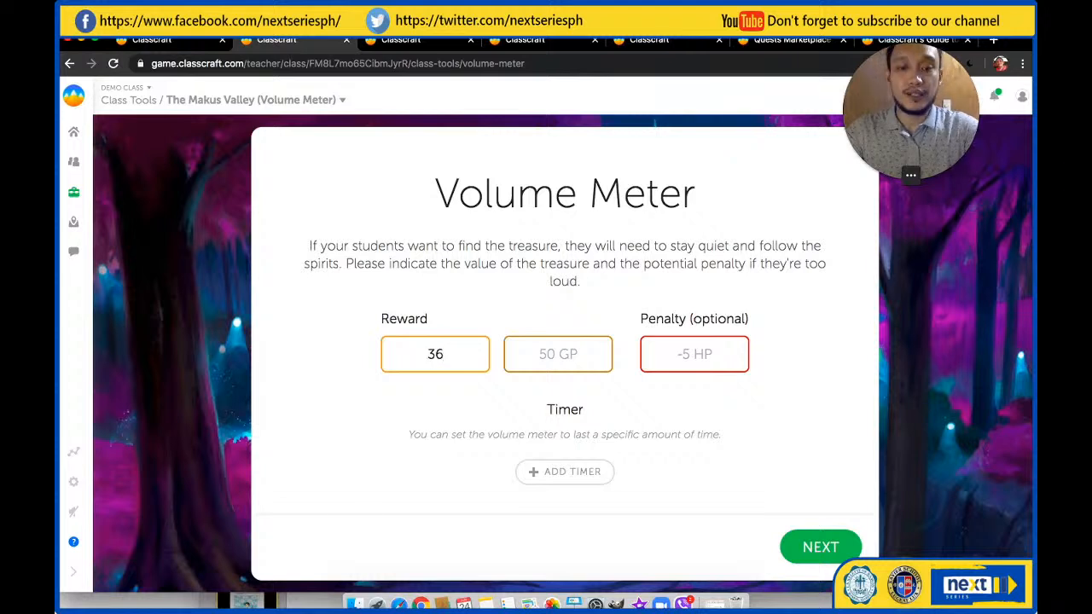
key(BackSpace)
text(5)
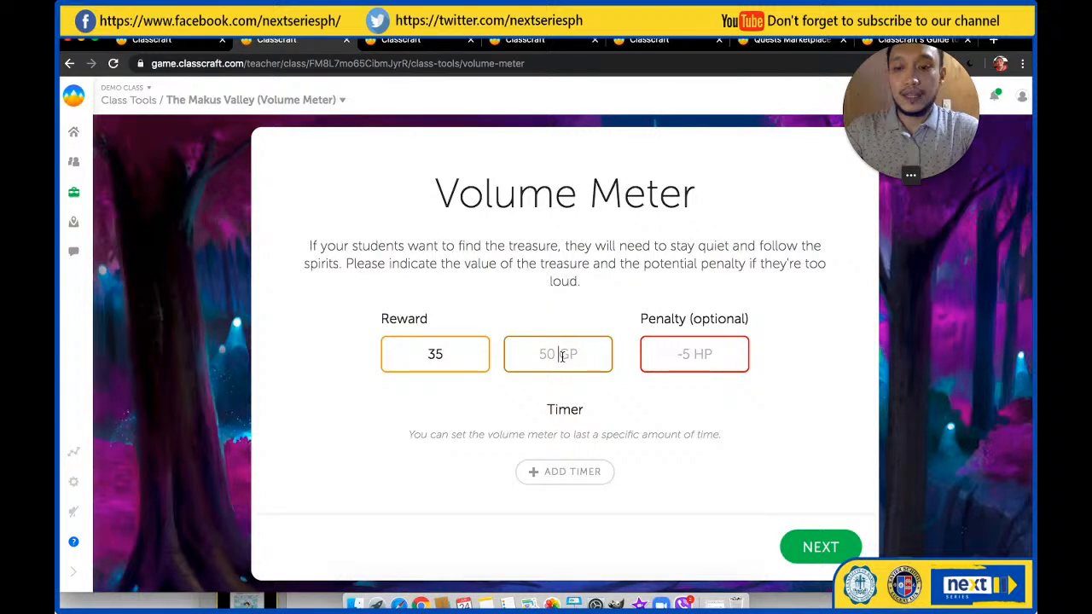
click(561, 355)
text(5)
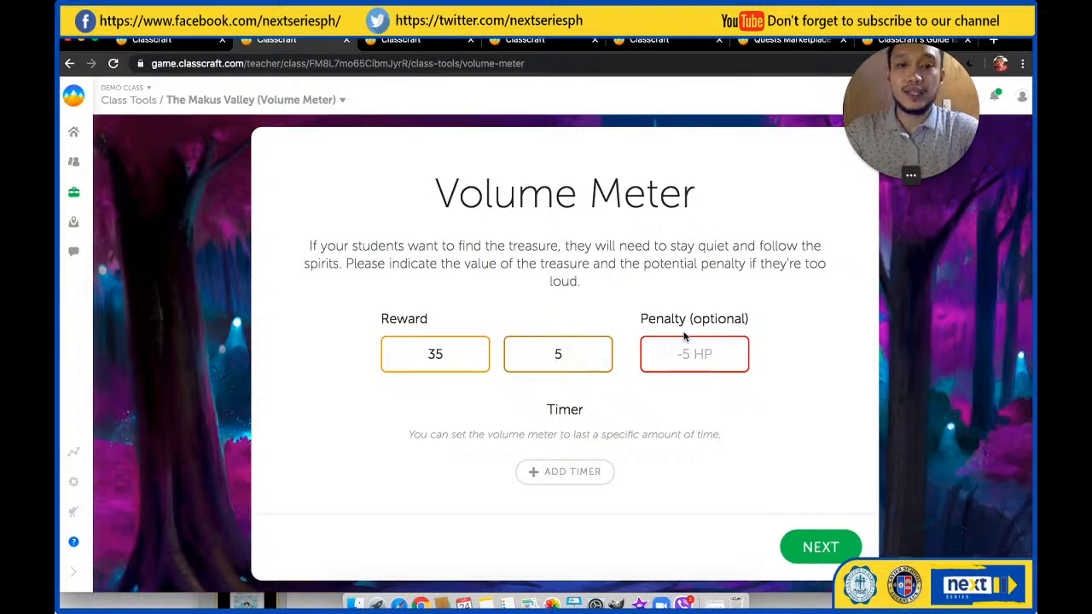
click(684, 353)
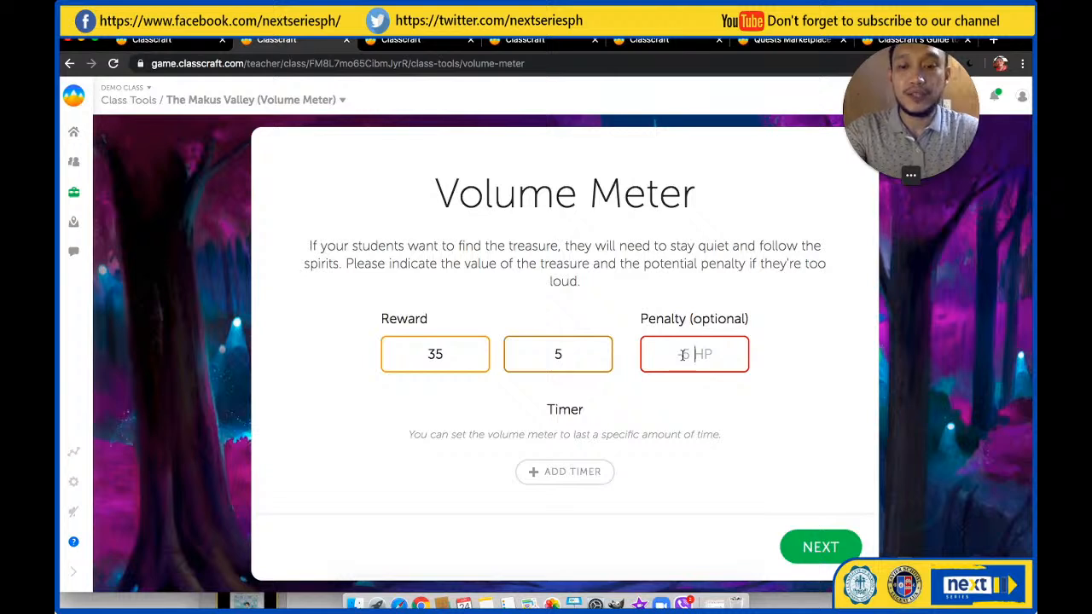
text(-15)
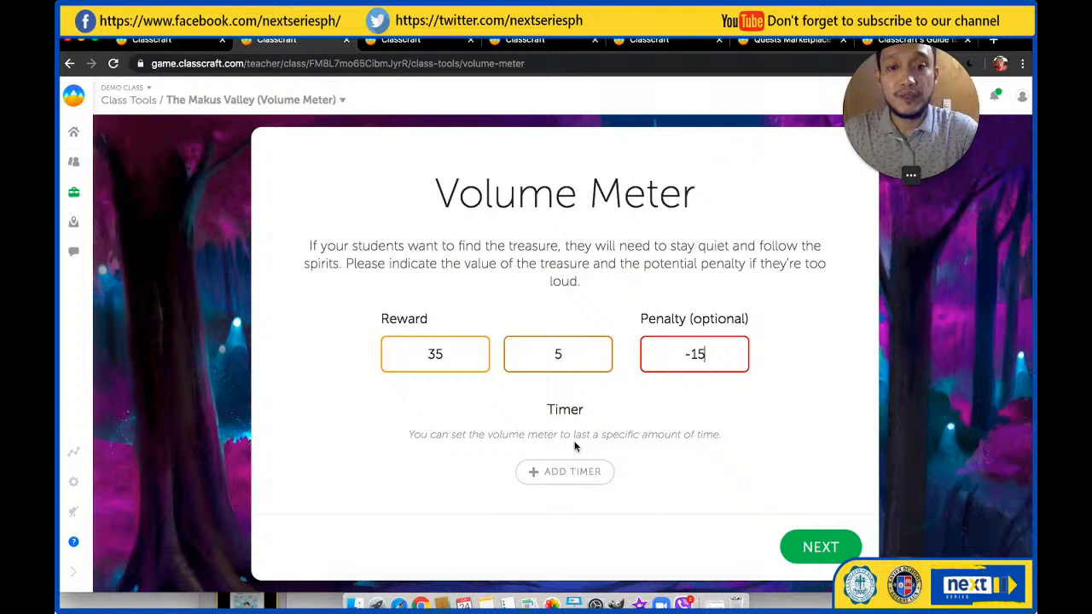
Add a 5:00 timer to the volume meter, set the maximum volume to about 50 and start it
click(576, 479)
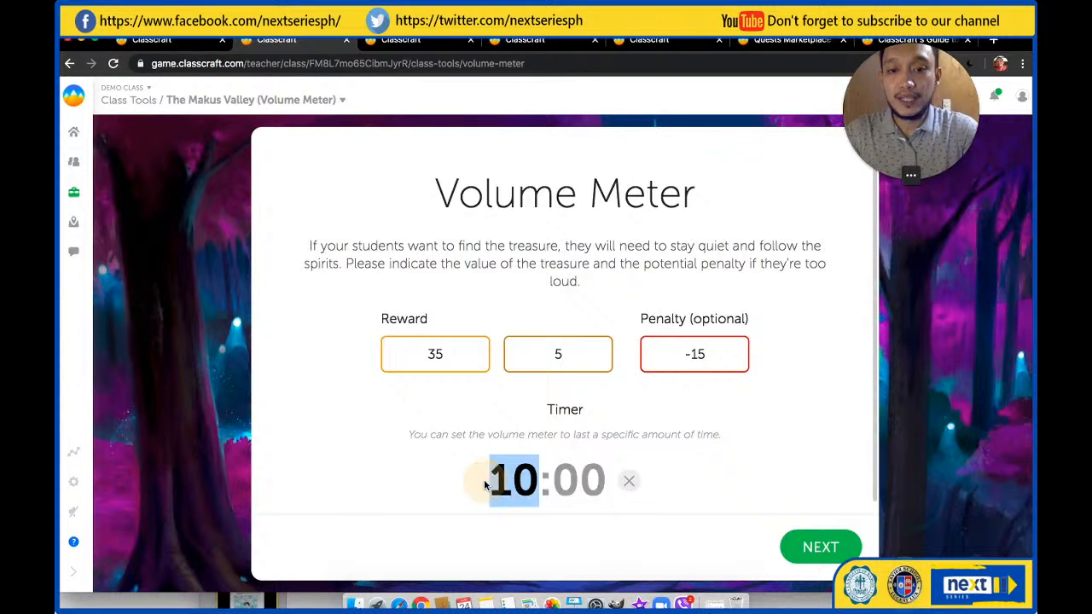
text(5)
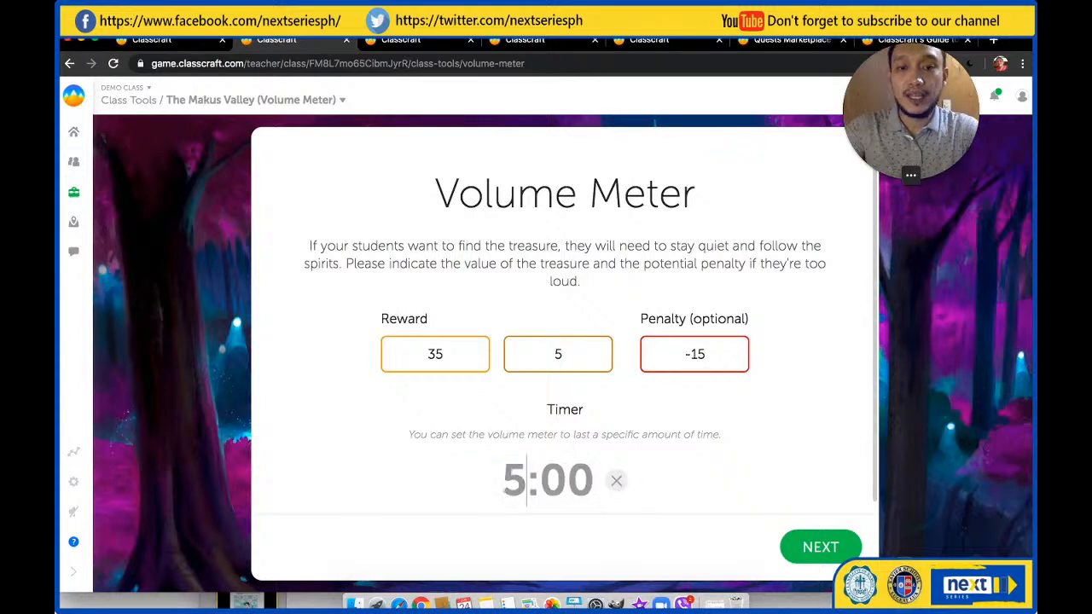
click(810, 547)
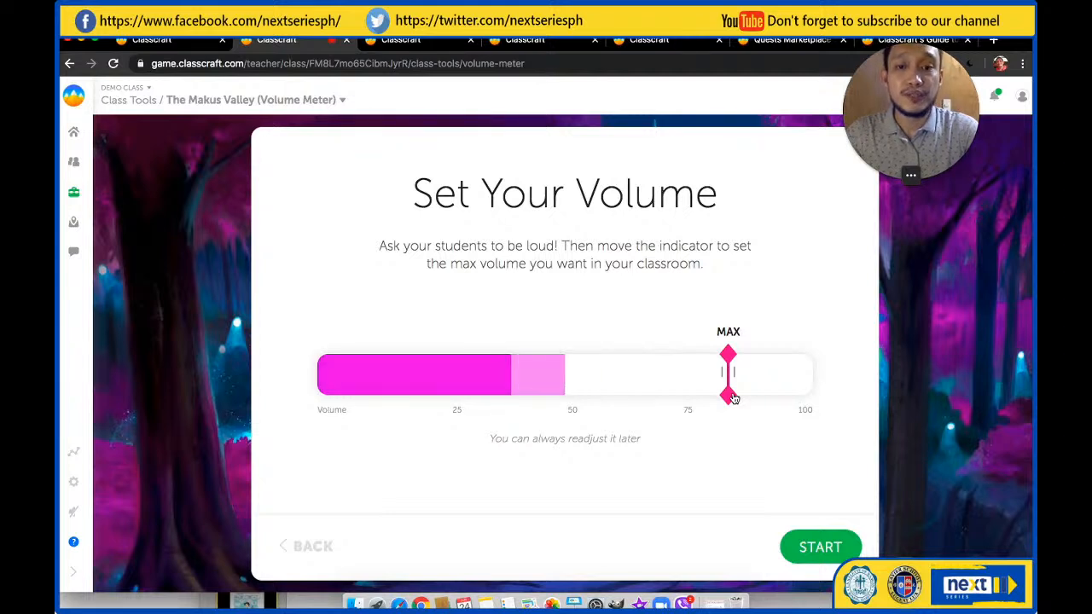
drag(730, 399, 588, 384)
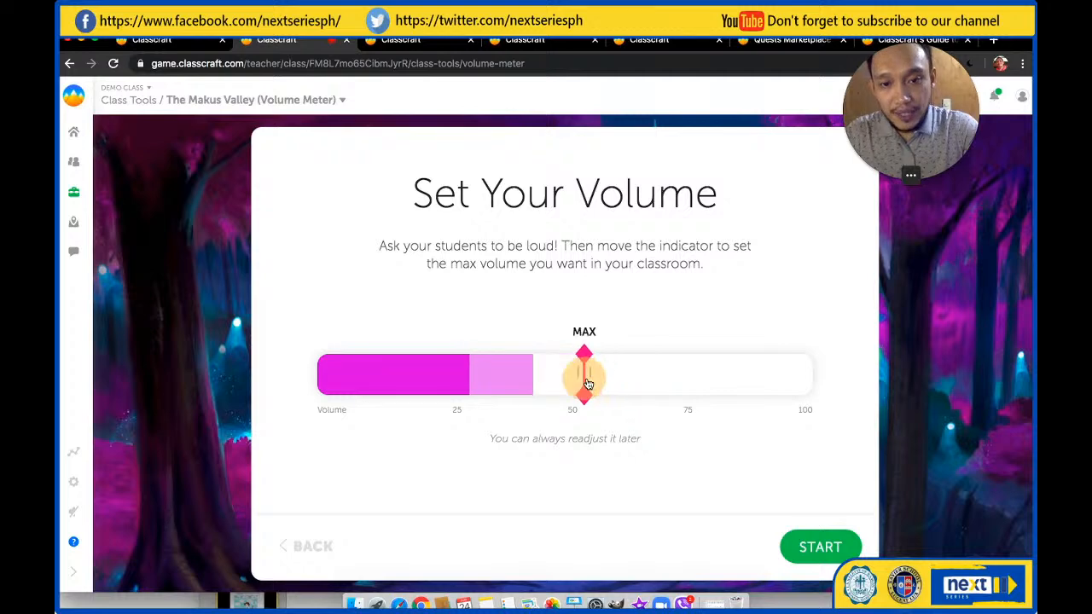
click(820, 547)
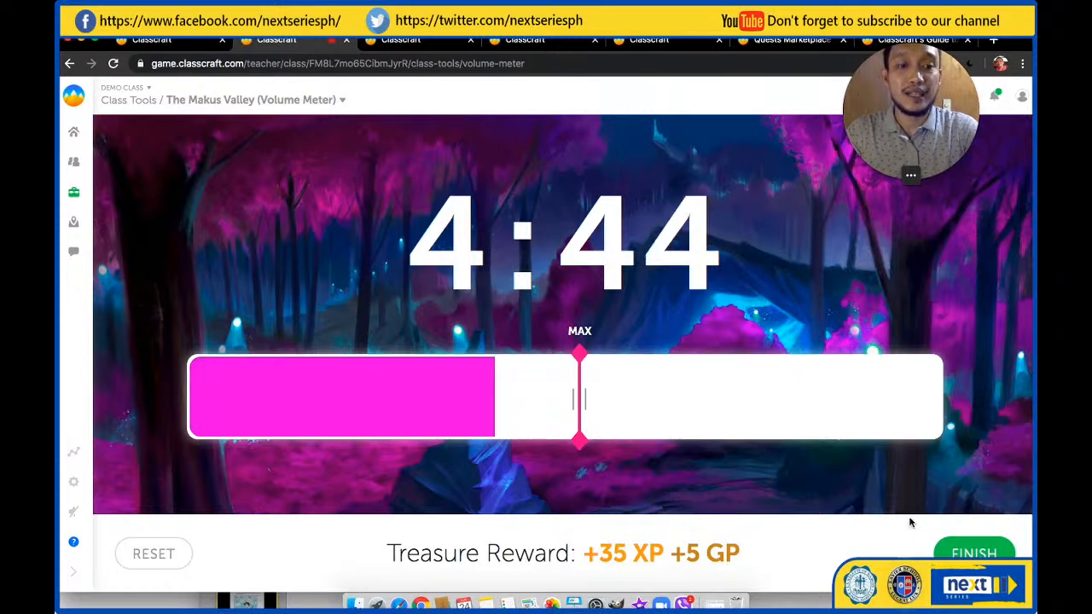
Finish the volume meter round early and close out the treasure reward for the class
click(968, 553)
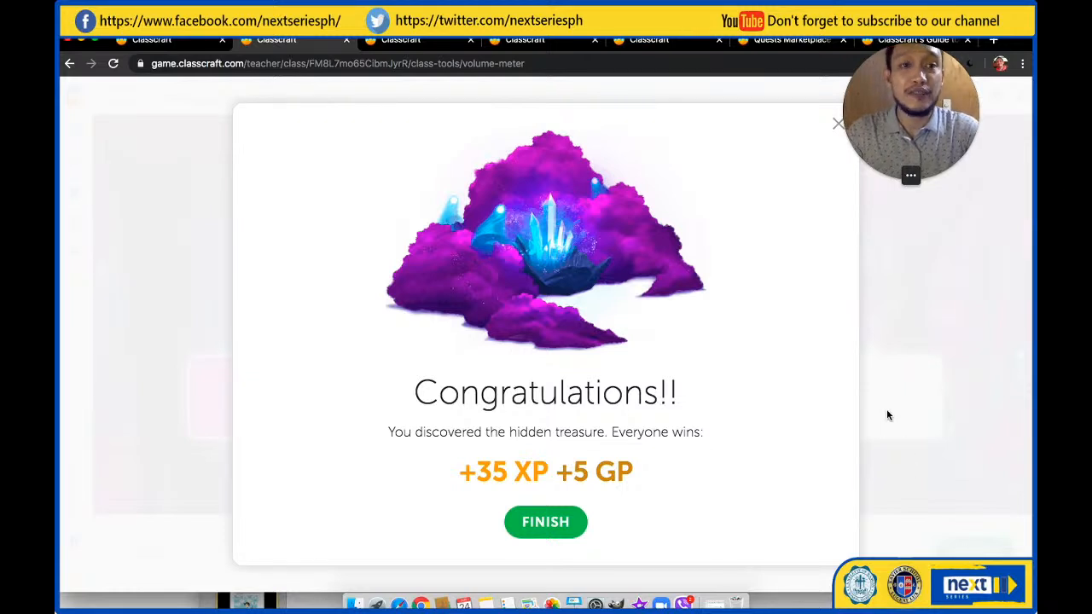
click(836, 131)
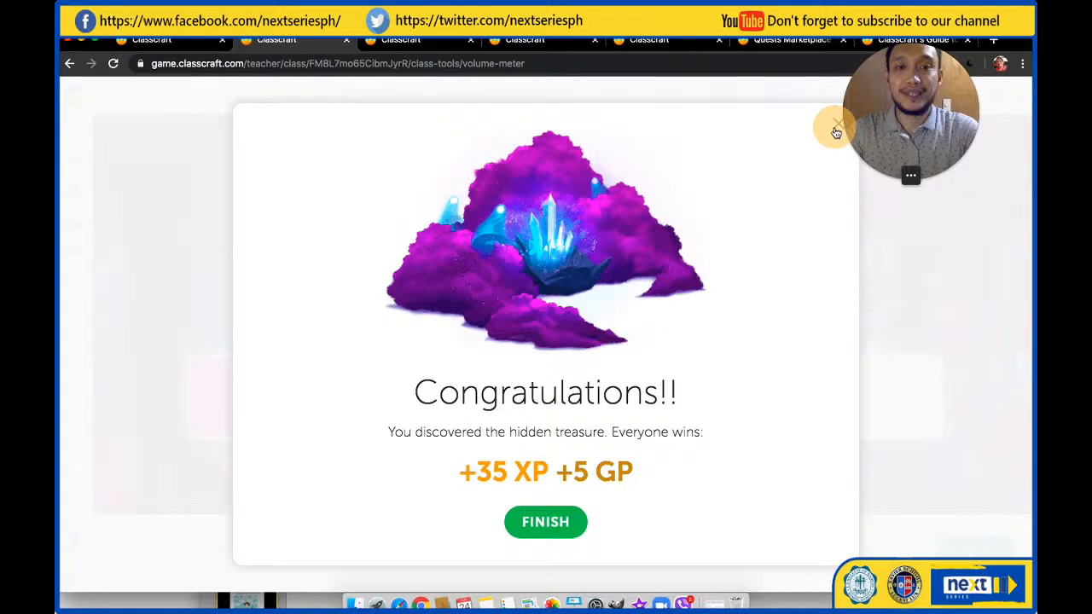
click(567, 524)
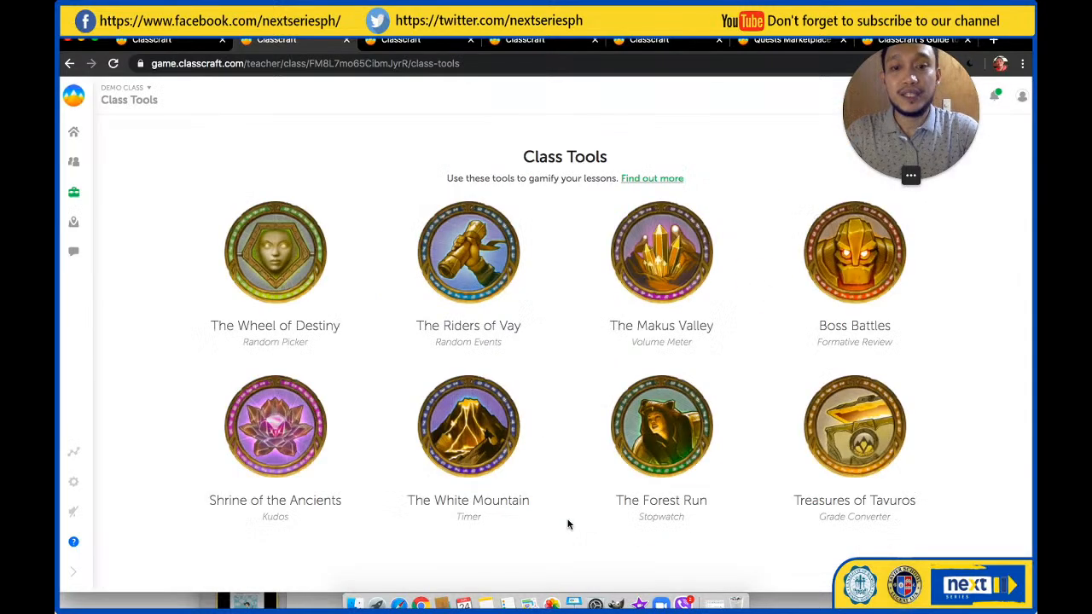
Resume the current Advent boss battle and accept the random student pick to face the Stone Rumbler
click(861, 270)
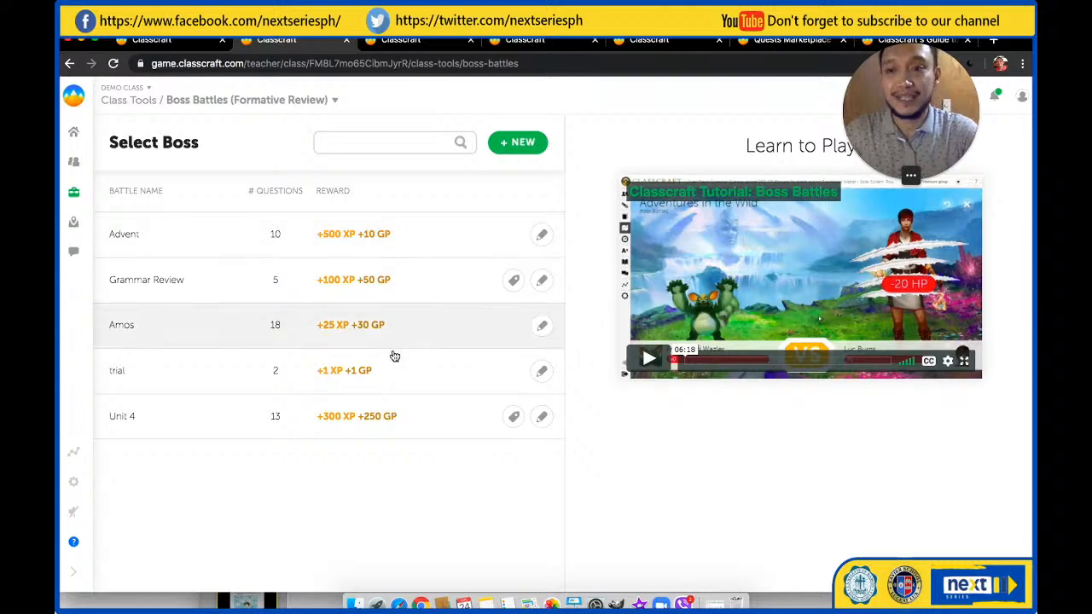
click(404, 249)
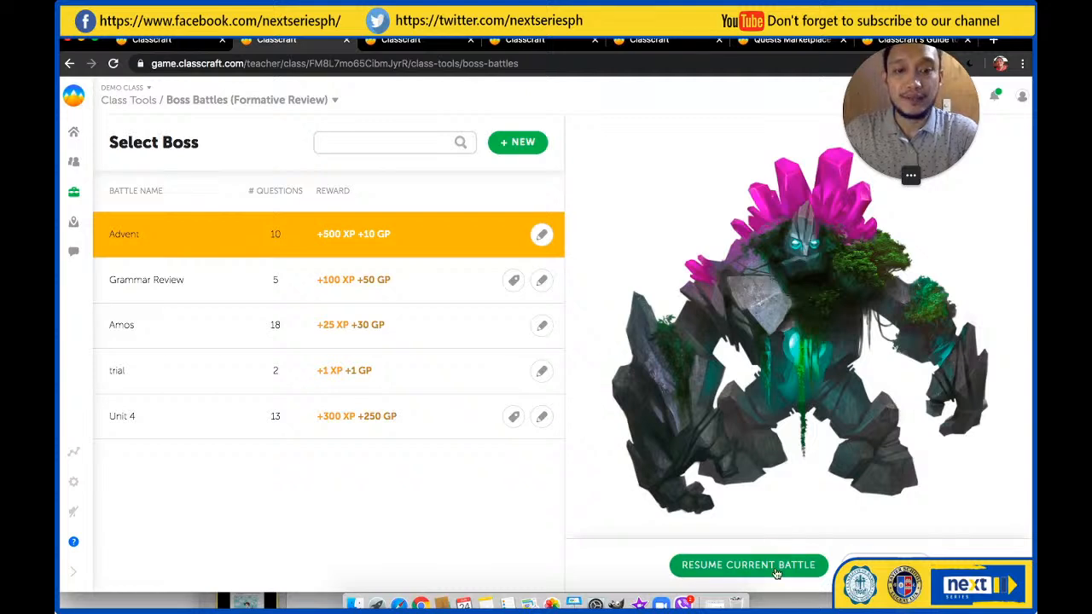
click(776, 569)
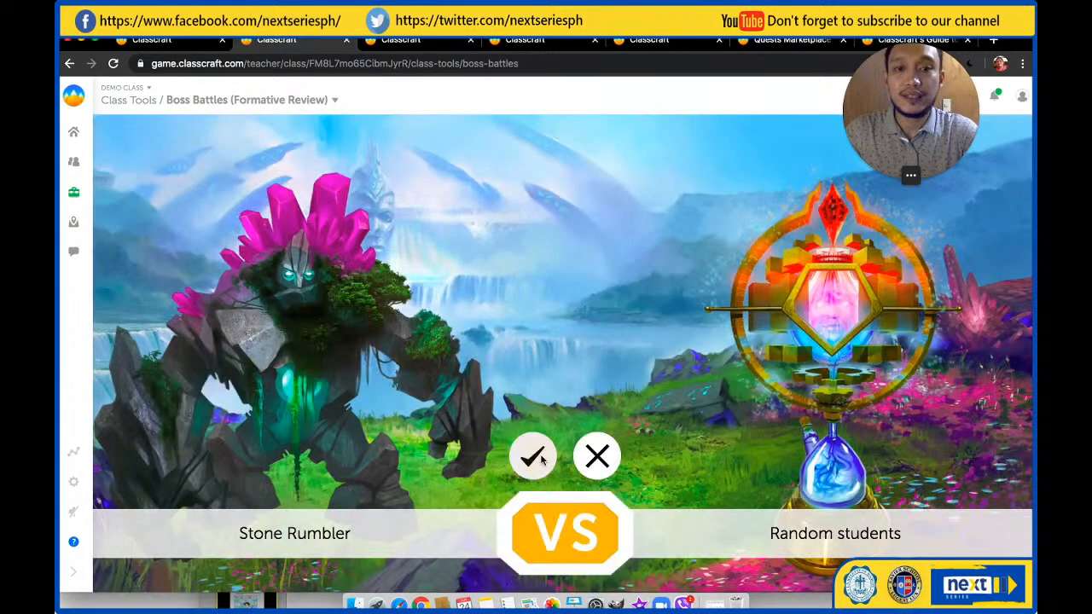
click(535, 458)
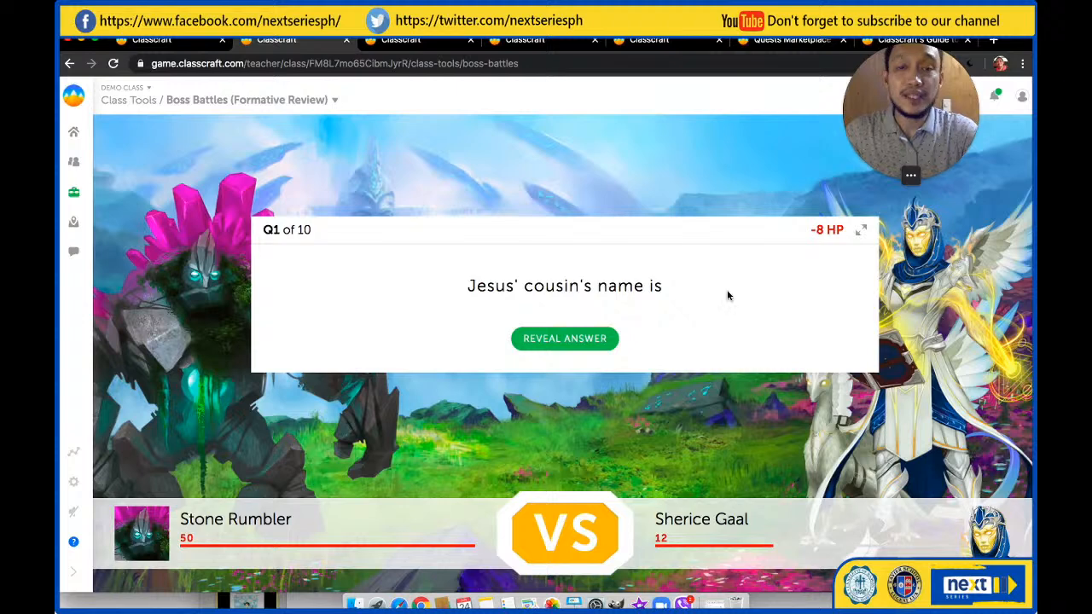
Reveal the answer to the first battle question, mark it correct, and return to the class tools
click(564, 339)
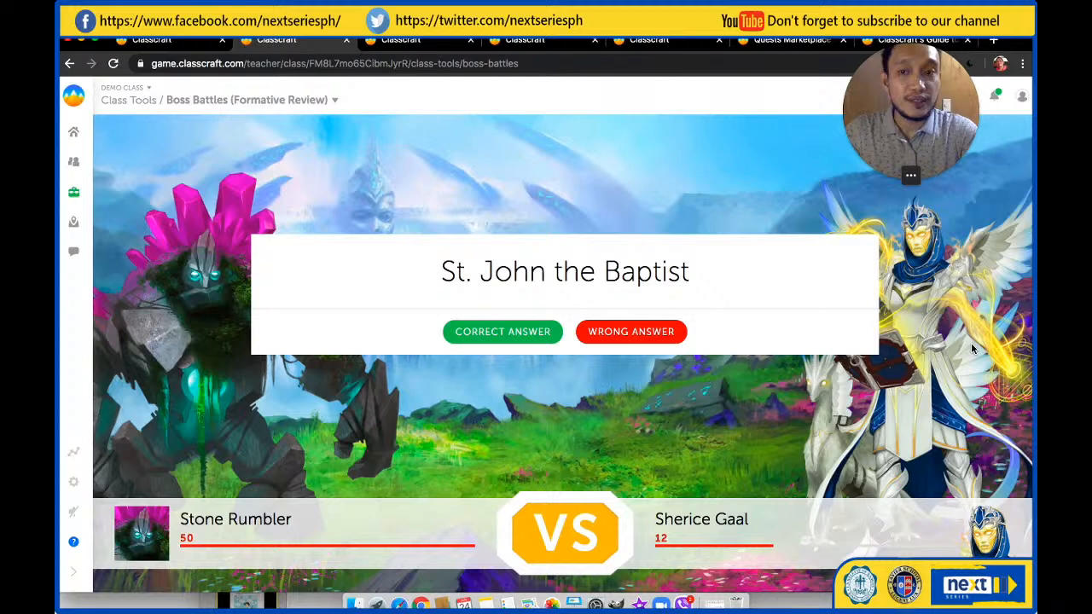
click(513, 333)
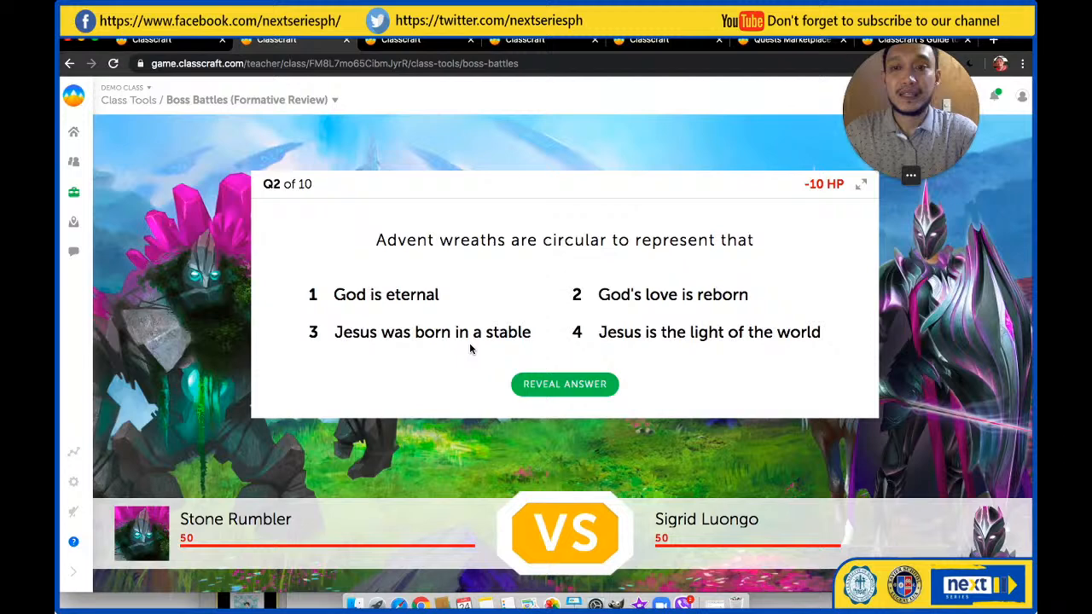
click(75, 194)
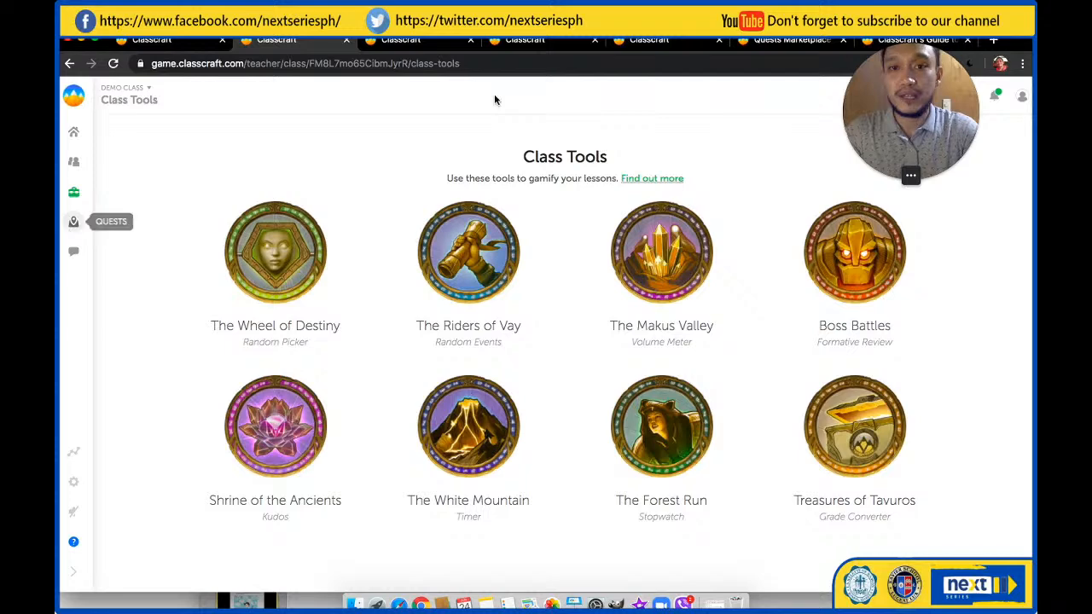
Switch to the 7 - I Homeroom quest map, look over its islands and open the Way Finder quest
click(653, 43)
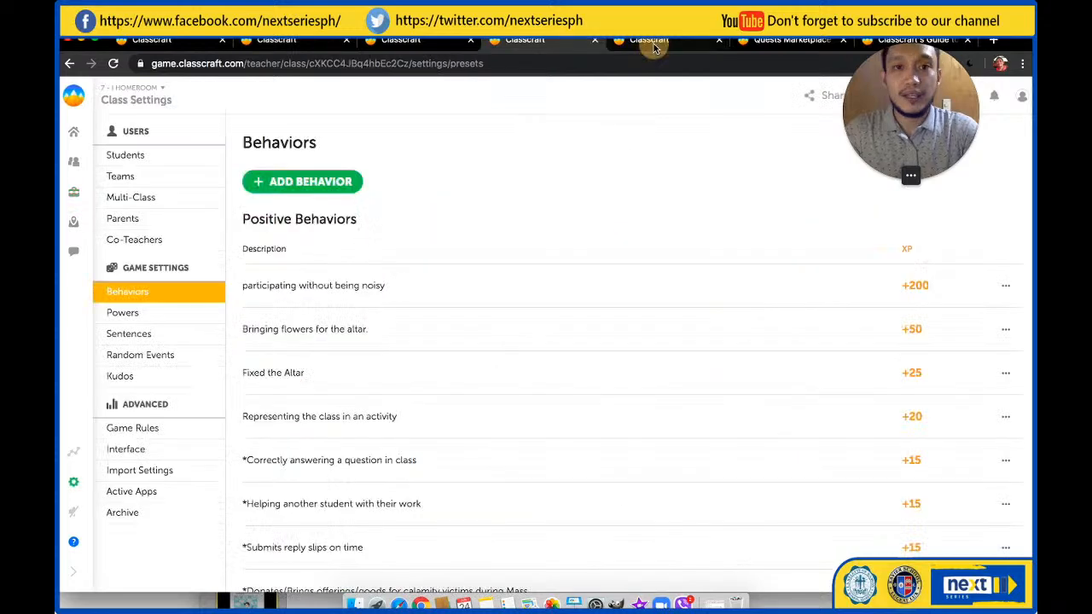
click(653, 43)
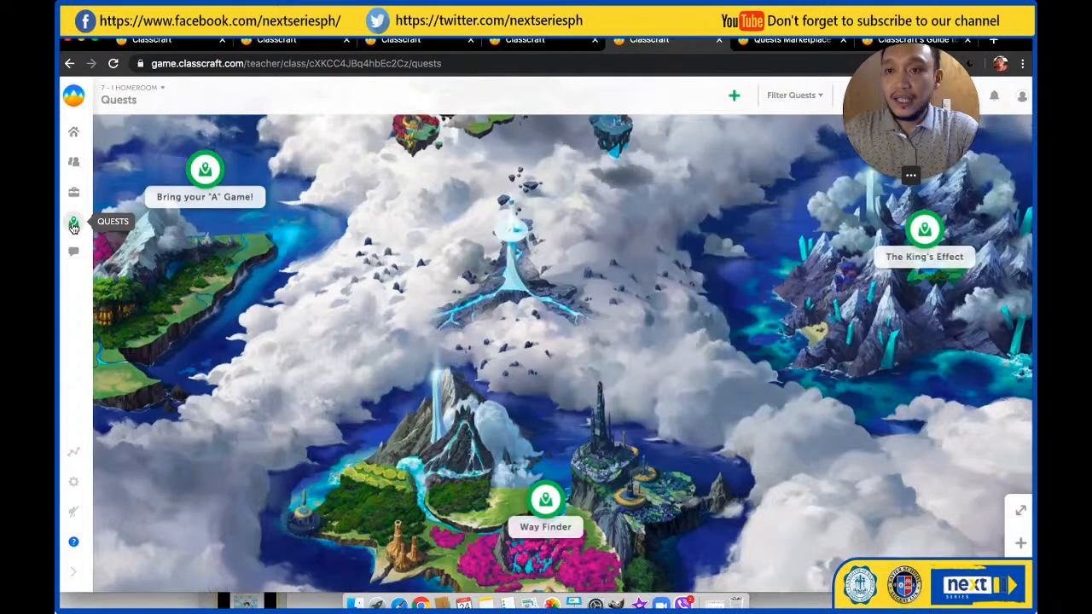
drag(624, 332, 635, 334)
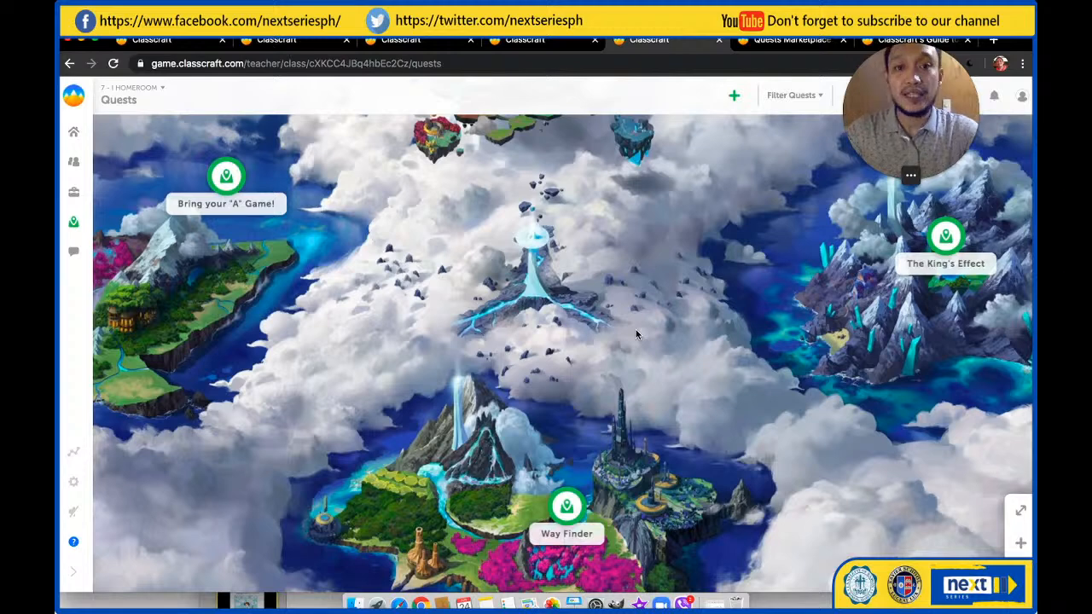
mouse_move(635, 332)
mouse_down()
mouse_move(595, 317)
mouse_move(599, 273)
mouse_up()
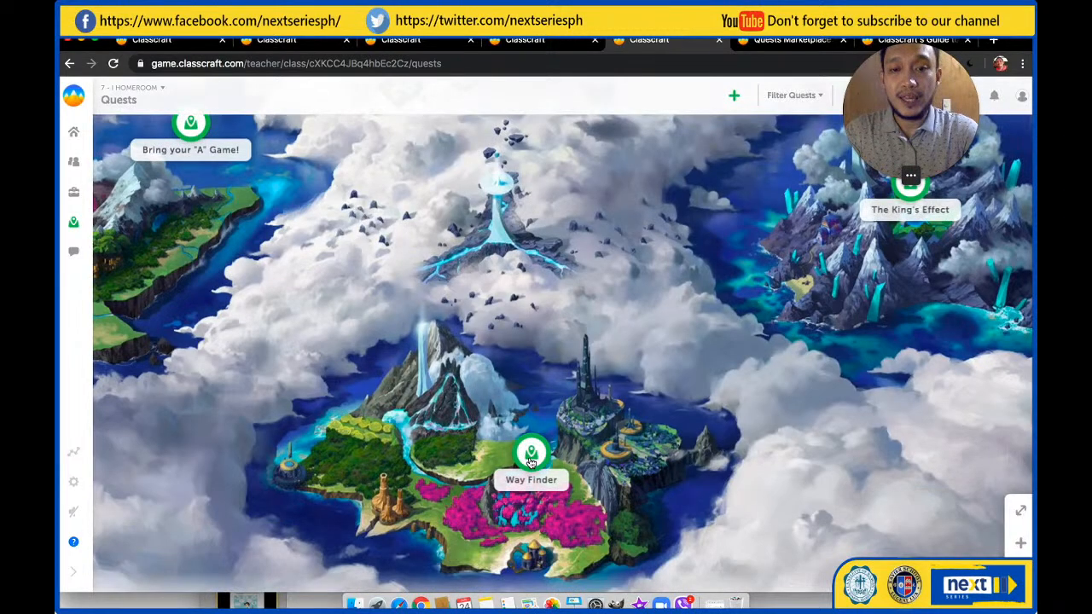
drag(712, 310, 605, 380)
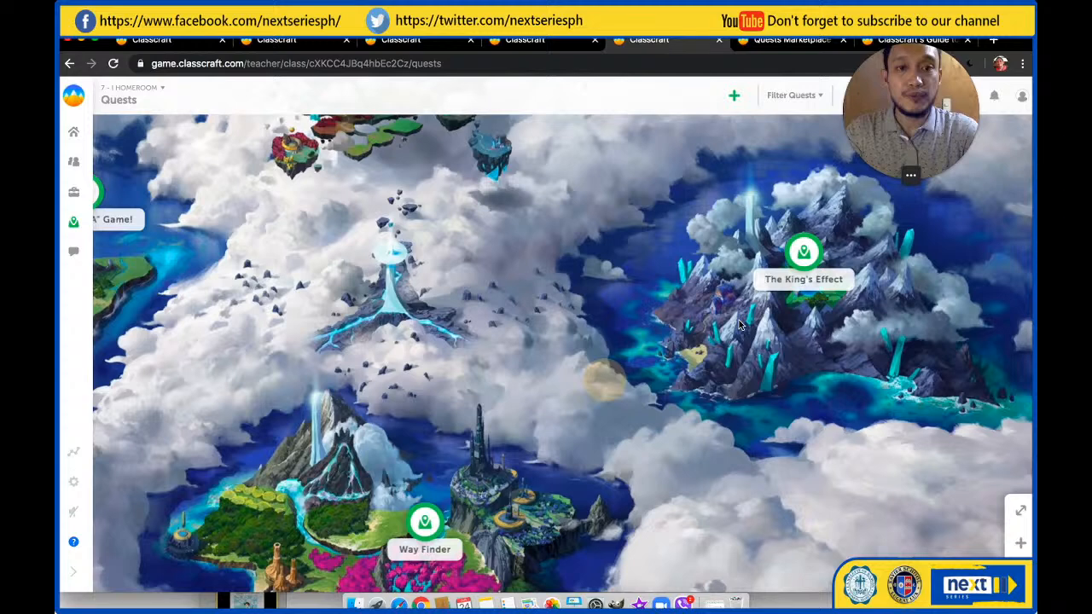
mouse_move(478, 506)
mouse_down()
mouse_move(522, 397)
mouse_move(415, 465)
mouse_up()
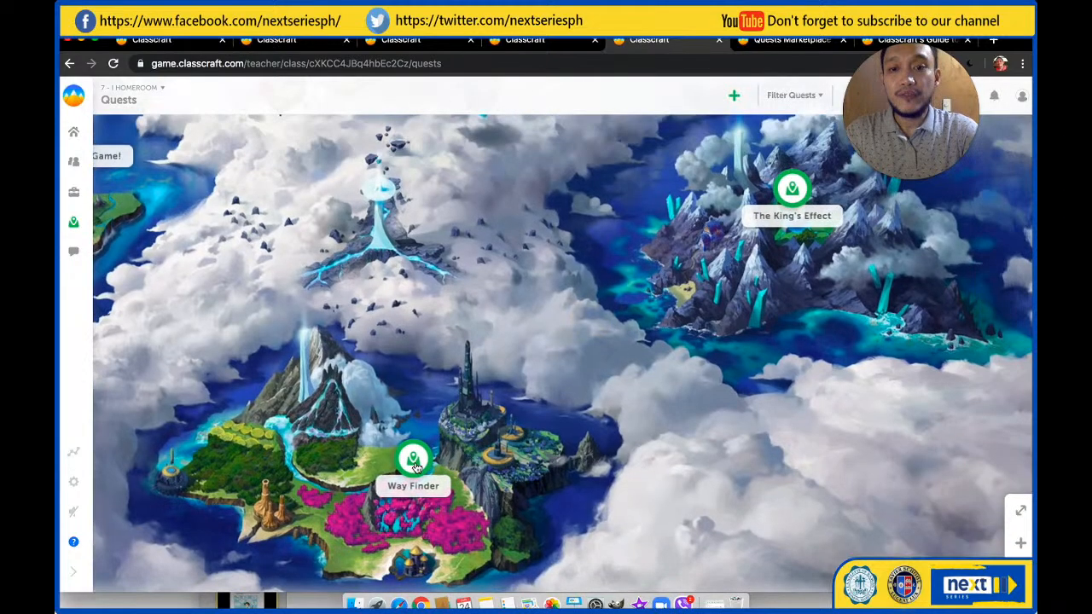
click(413, 462)
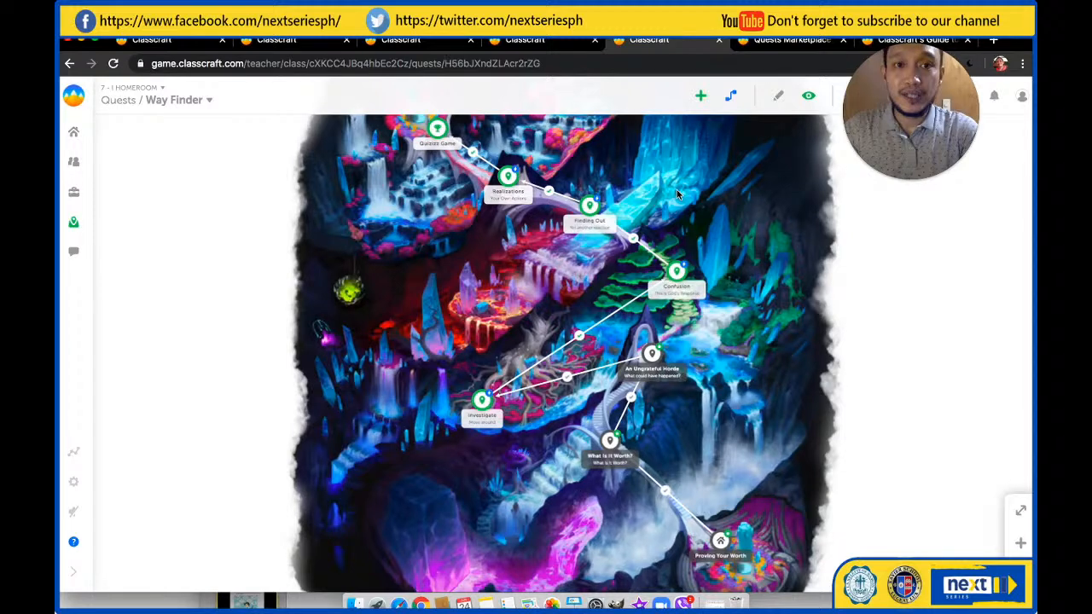
Open the Proving Your Worth objective of the Way Finder quest and view its story
mouse_move(721, 577)
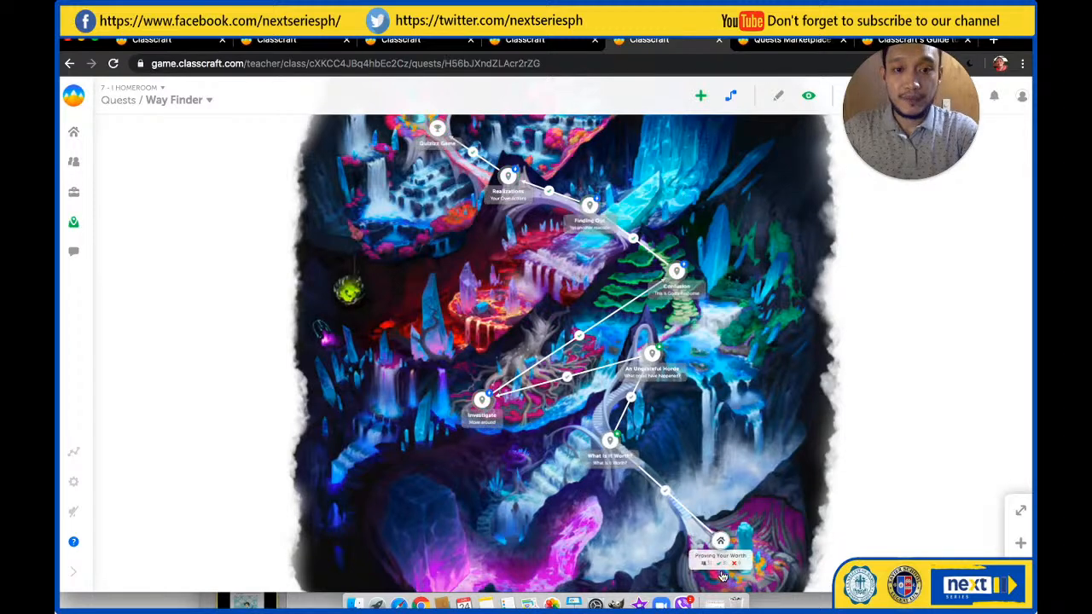
click(722, 576)
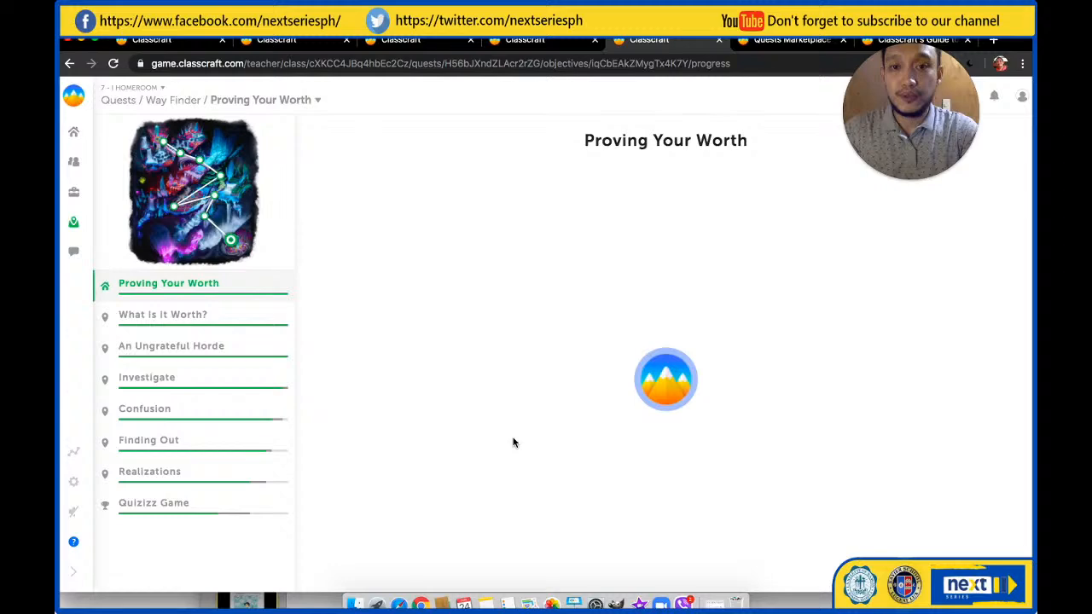
click(706, 178)
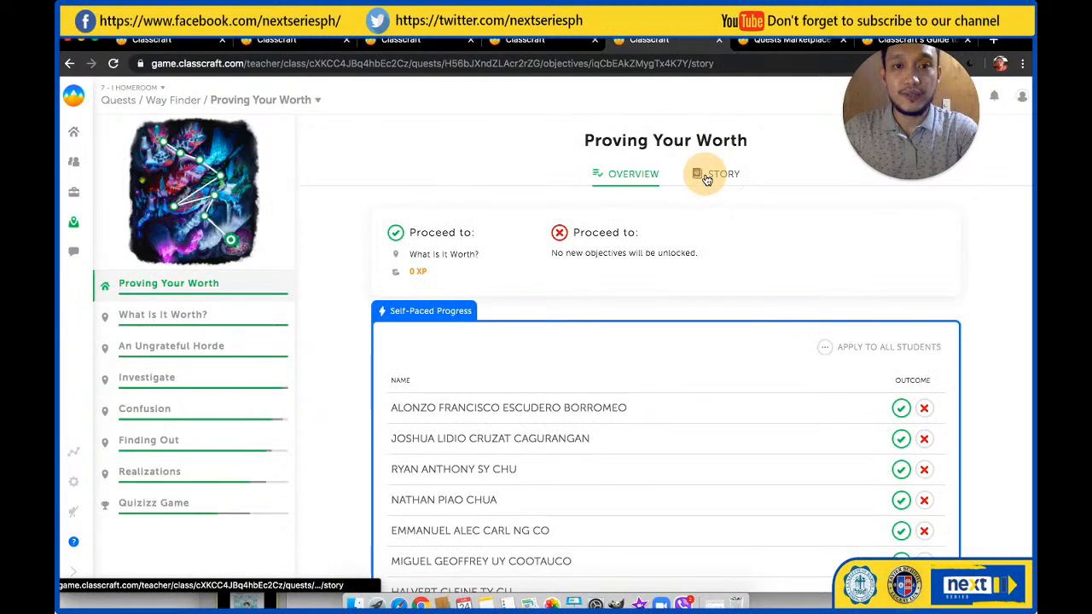